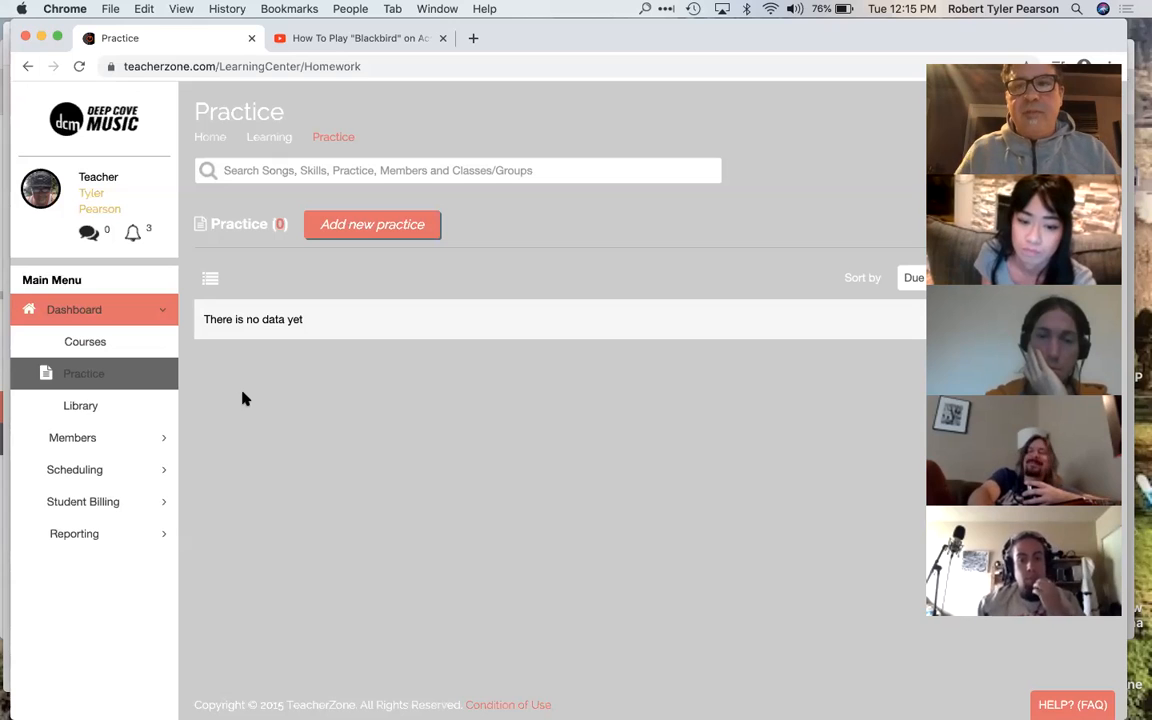
click(849, 45)
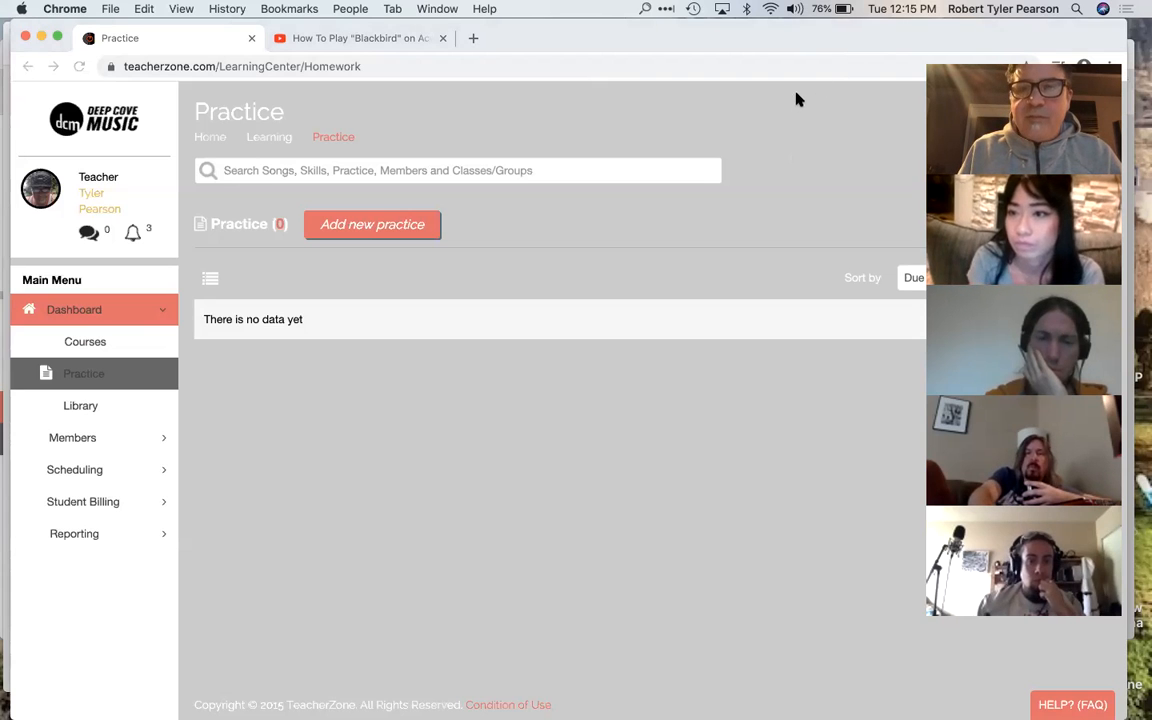
click(646, 387)
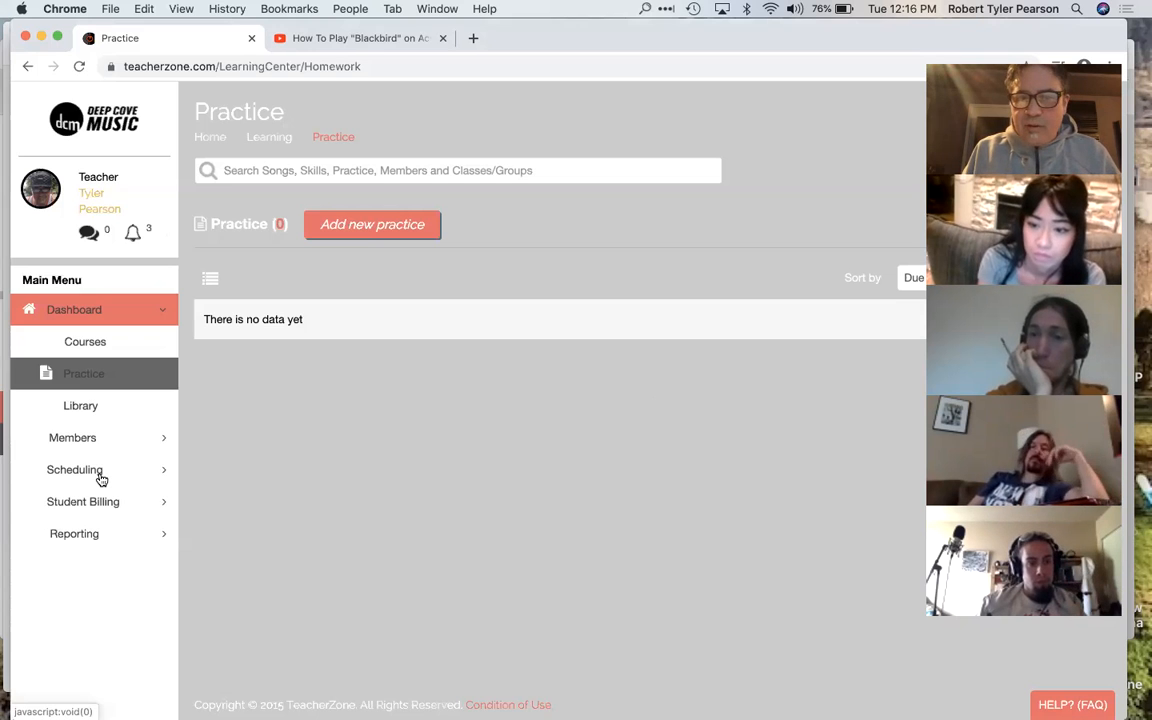
Step: Open the teacher dashboard and review its student, practice, songs and skills summary cards
click(100, 313)
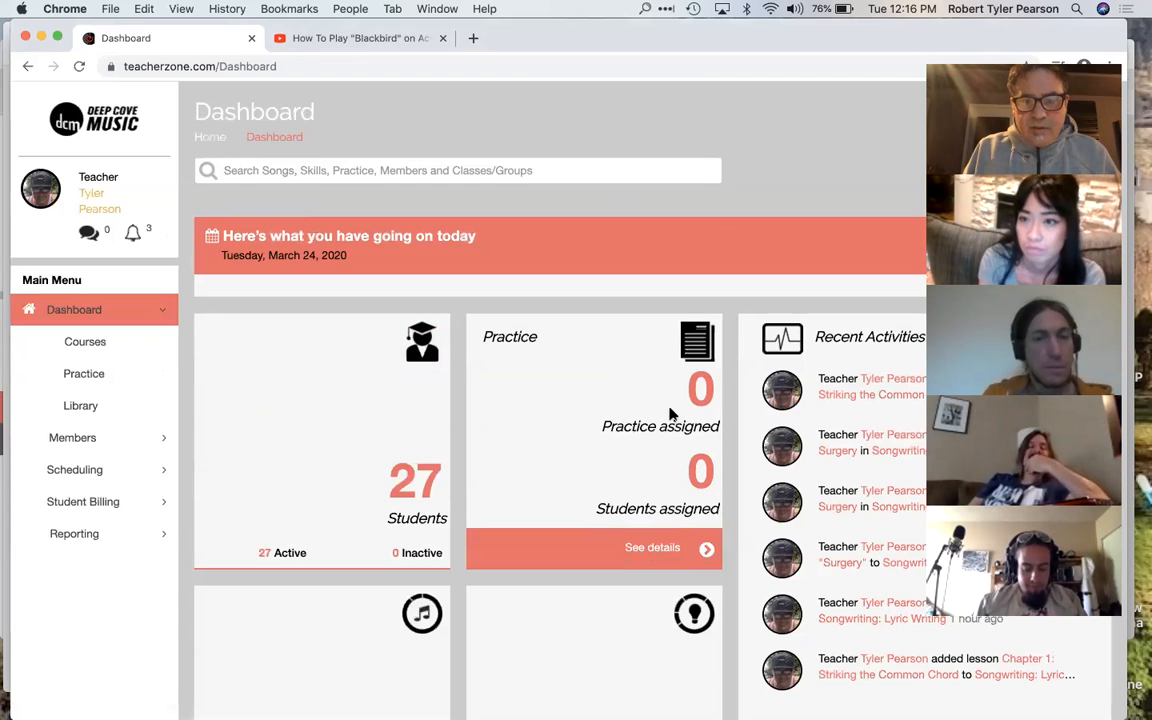
scroll(658, 419, down, 3)
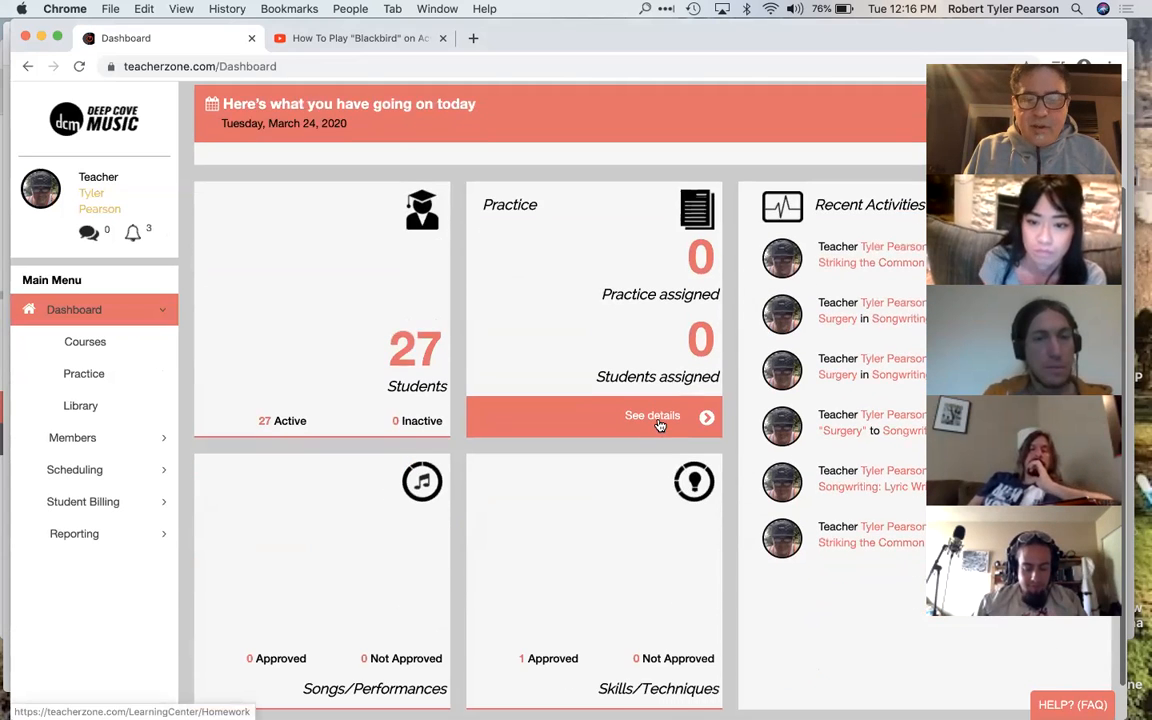
scroll(658, 424, down, 1)
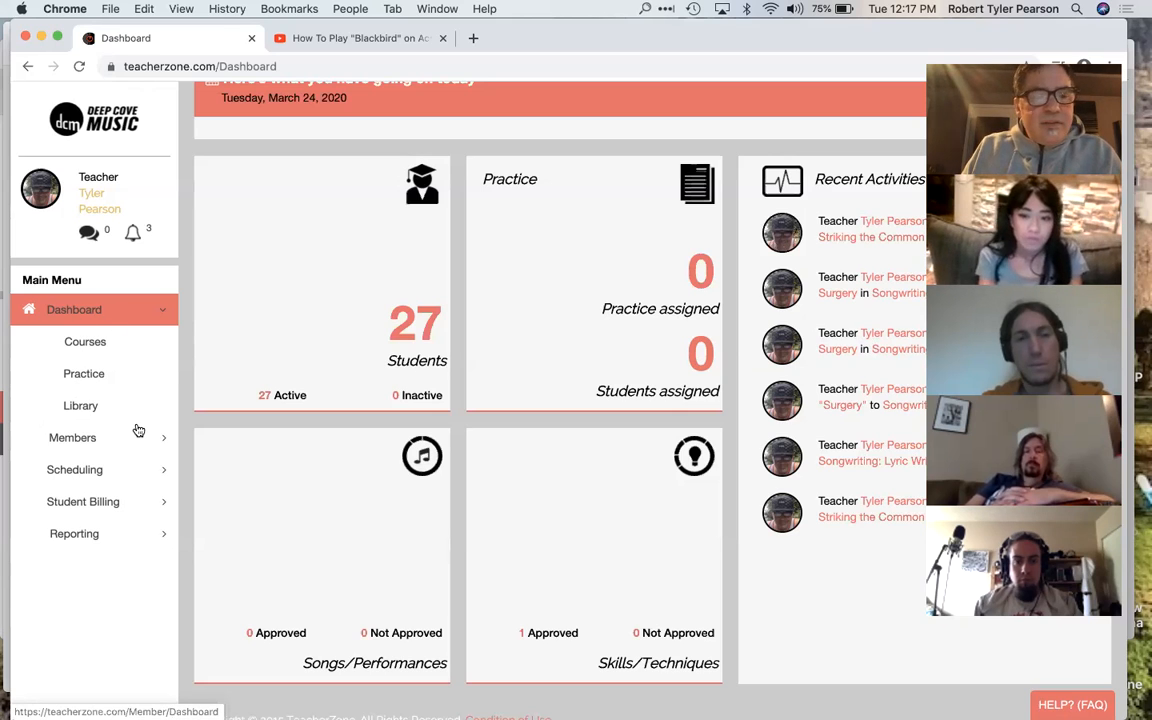
mouse_move(303, 450)
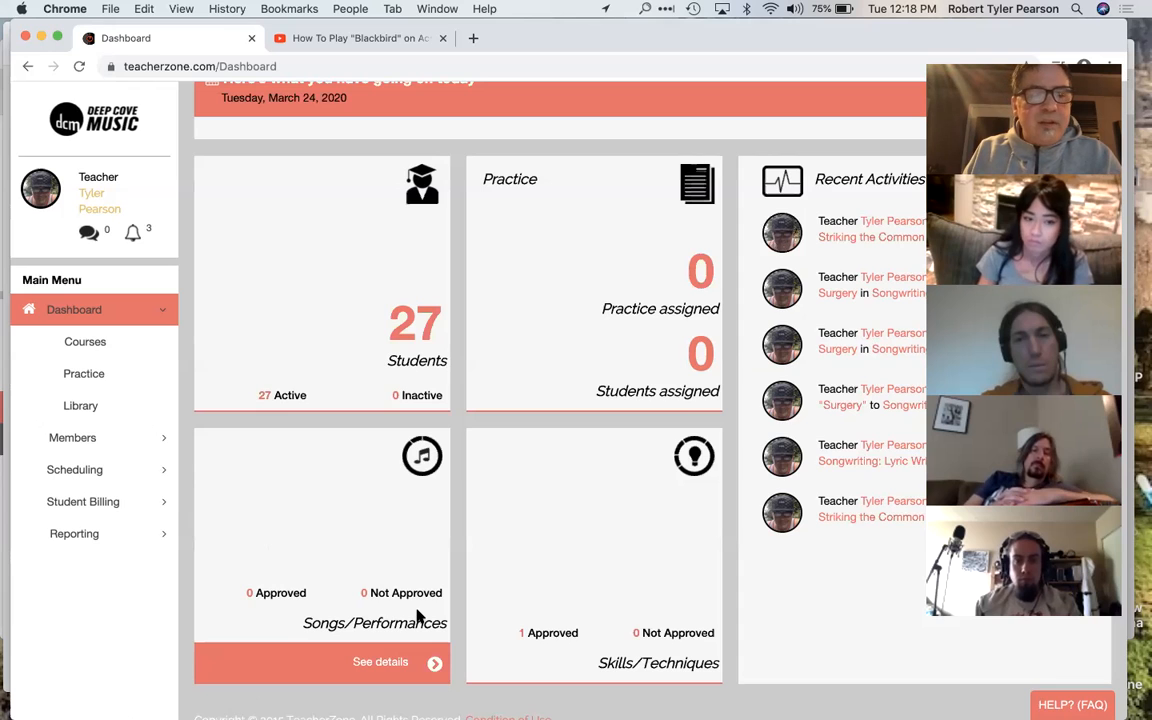
Step: Open the course library and browse the available song and skill courses
click(105, 350)
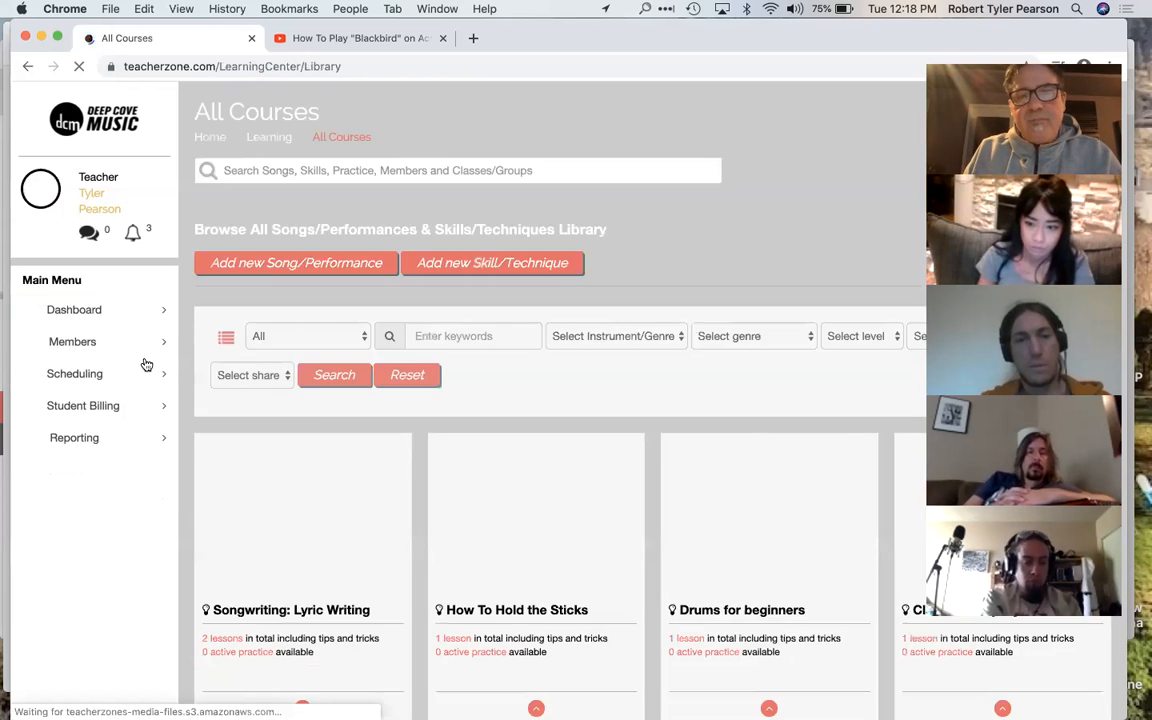
scroll(455, 422, down, 3)
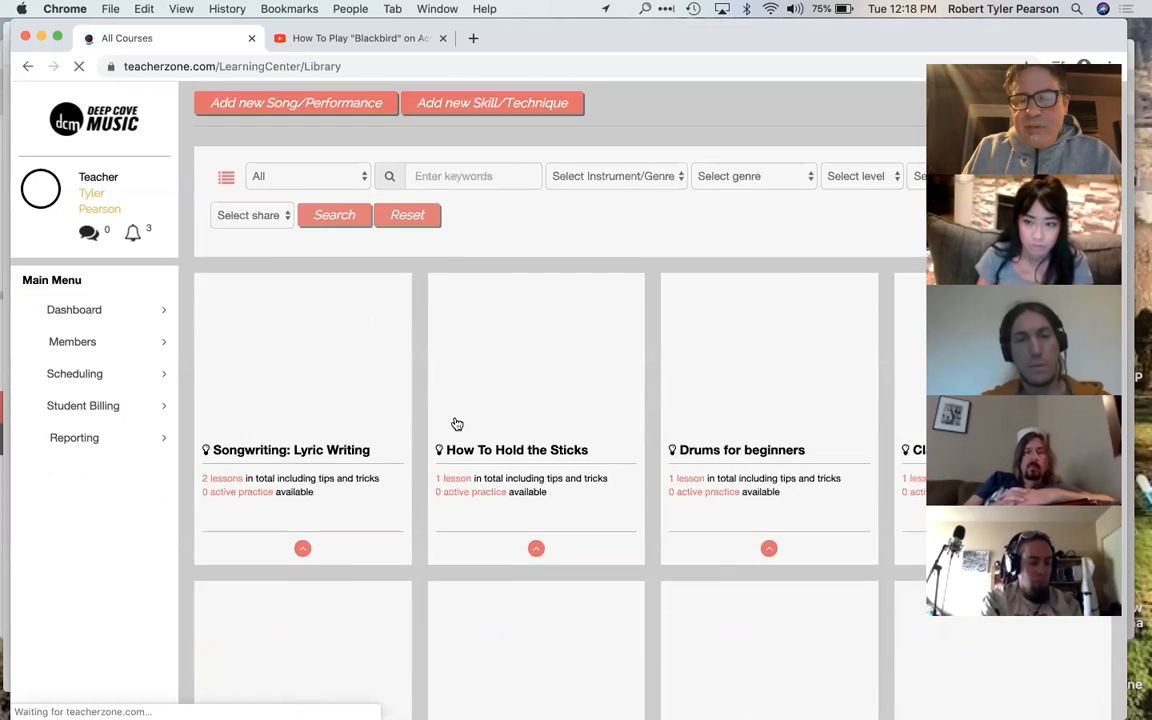
scroll(457, 424, down, 2)
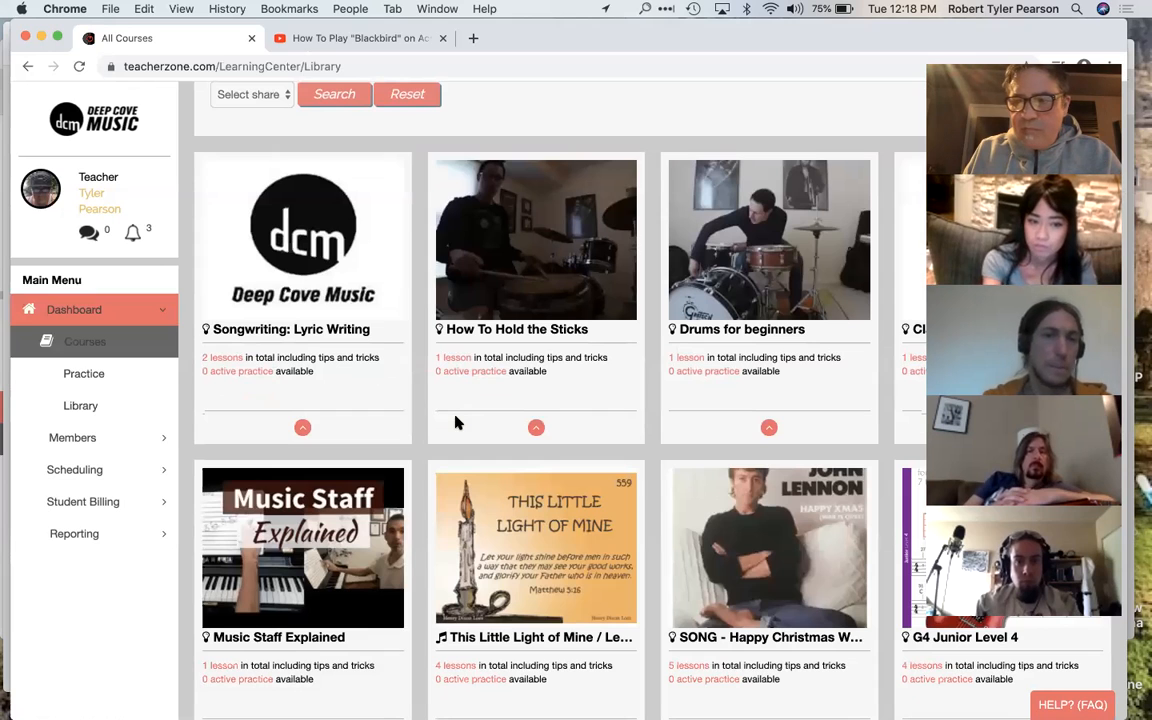
scroll(455, 423, down, 4)
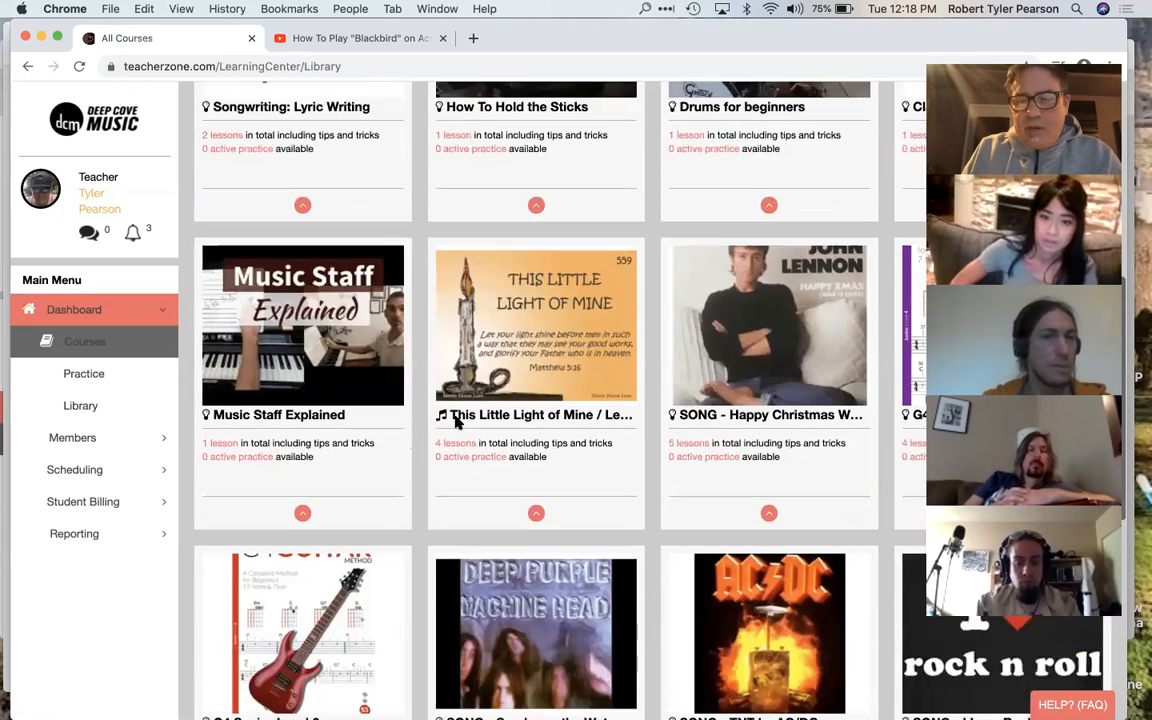
scroll(455, 423, down, 9)
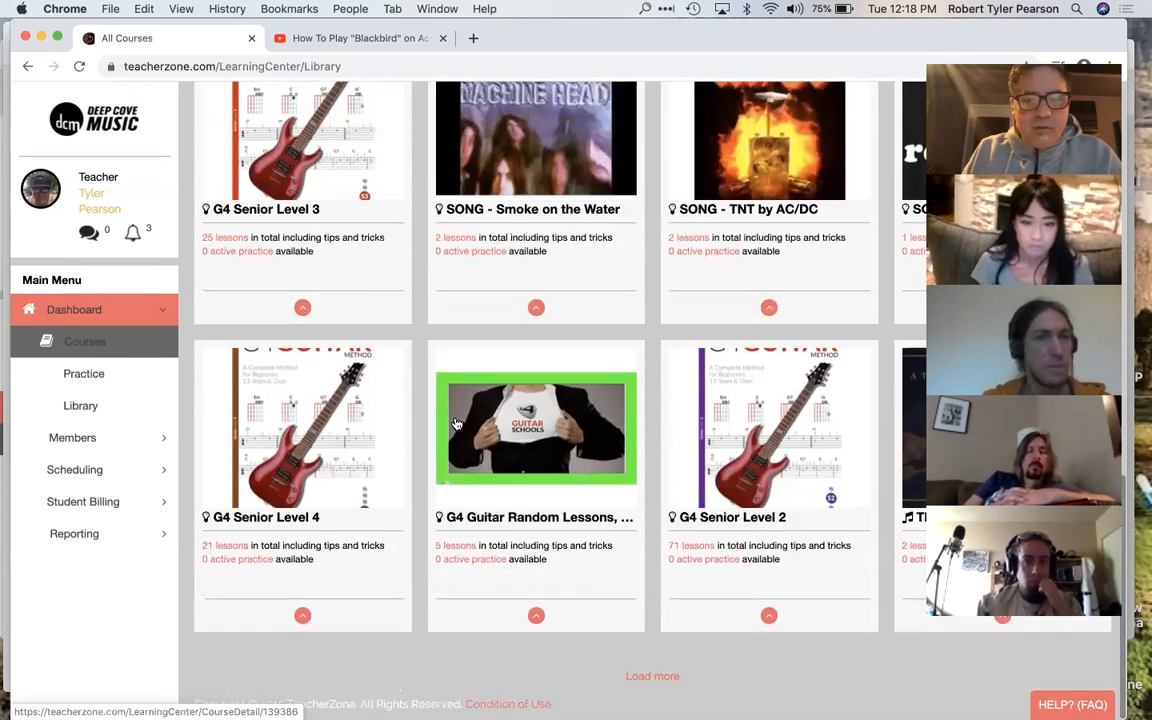
scroll(455, 423, up, 7)
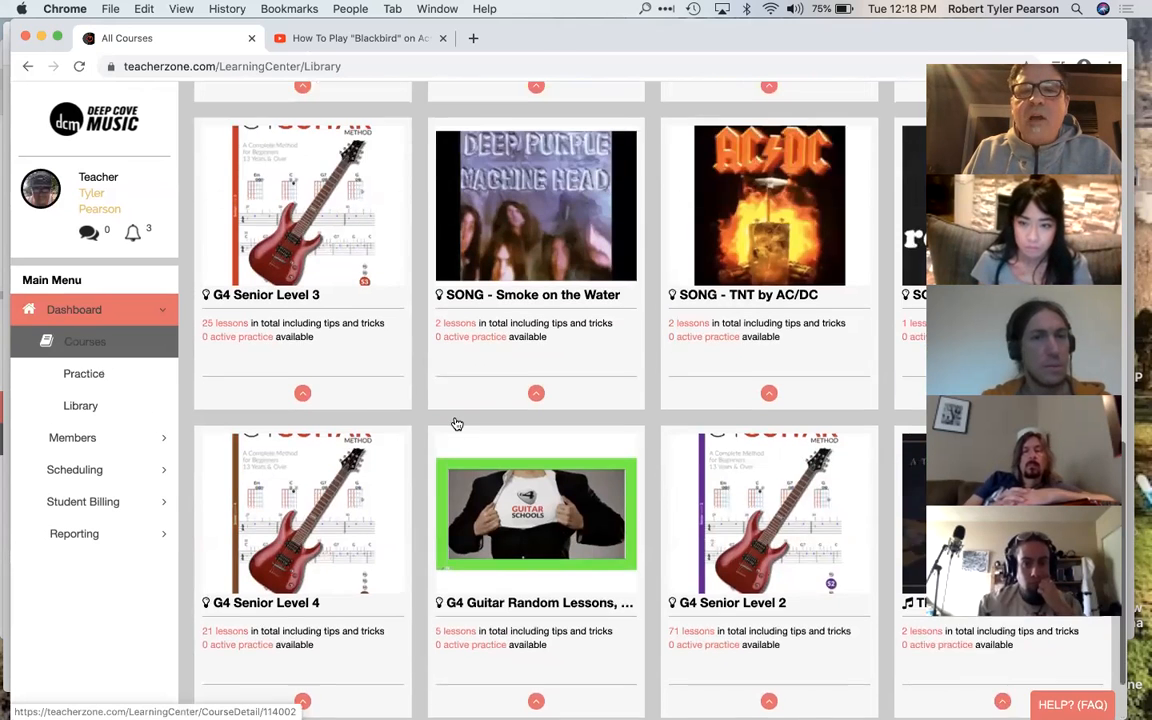
scroll(455, 423, up, 5)
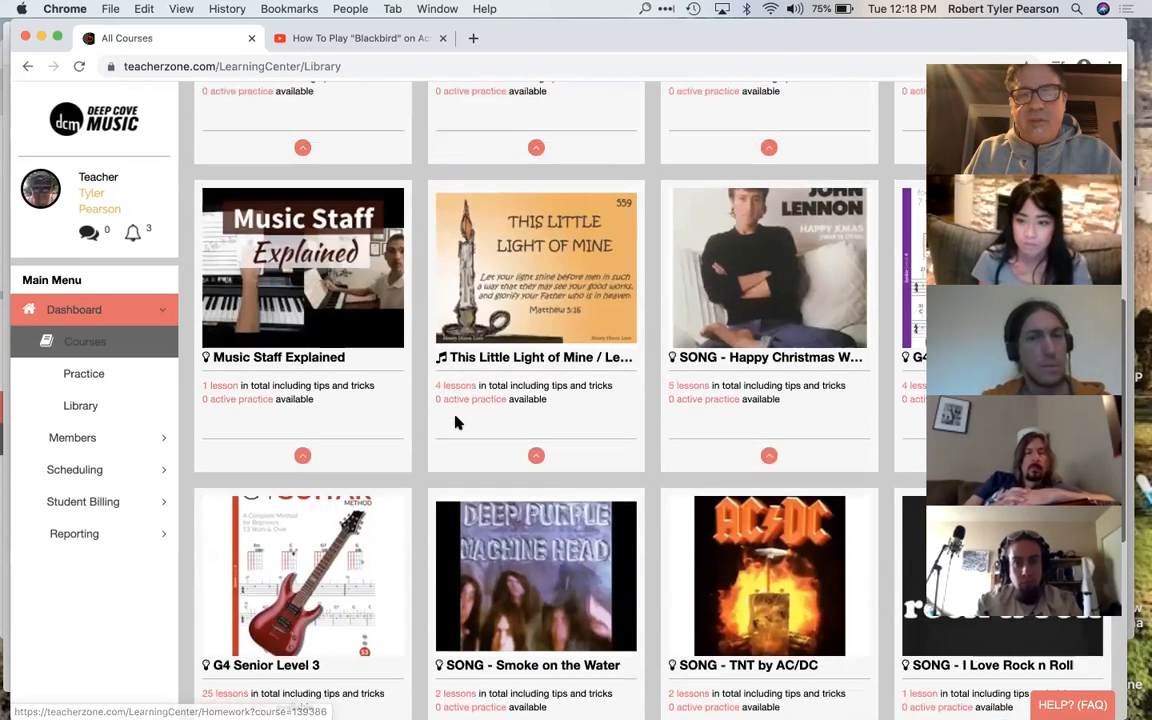
scroll(455, 423, up, 5)
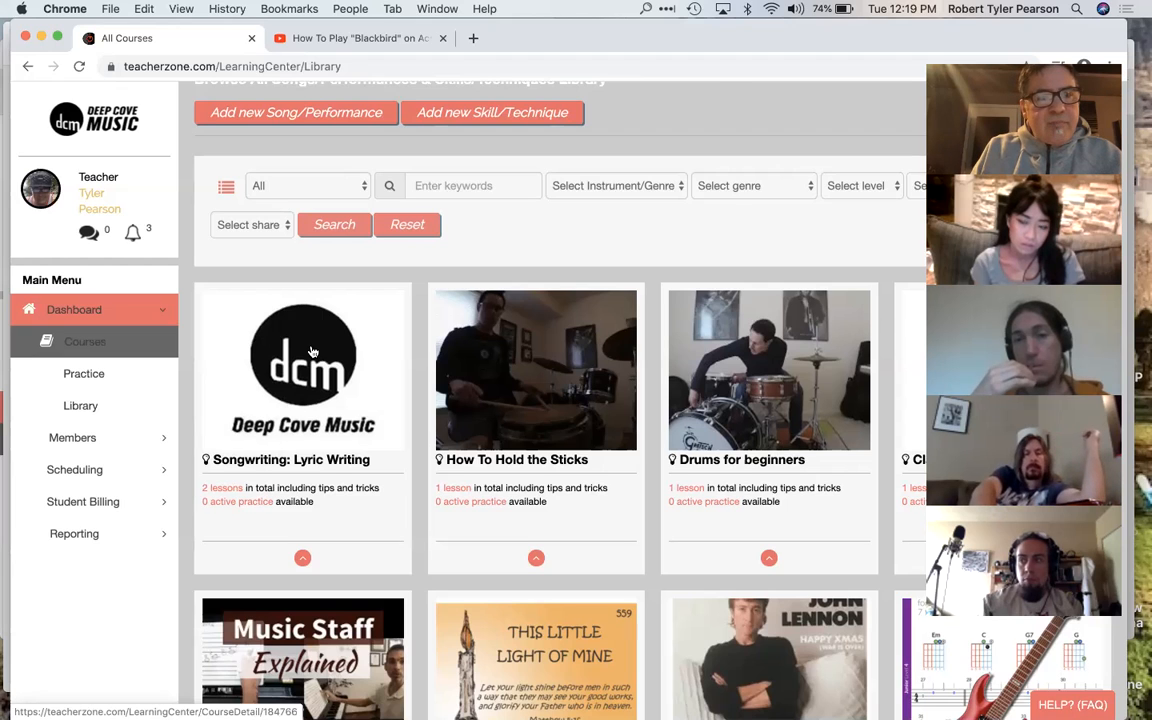
scroll(305, 340, up, 3)
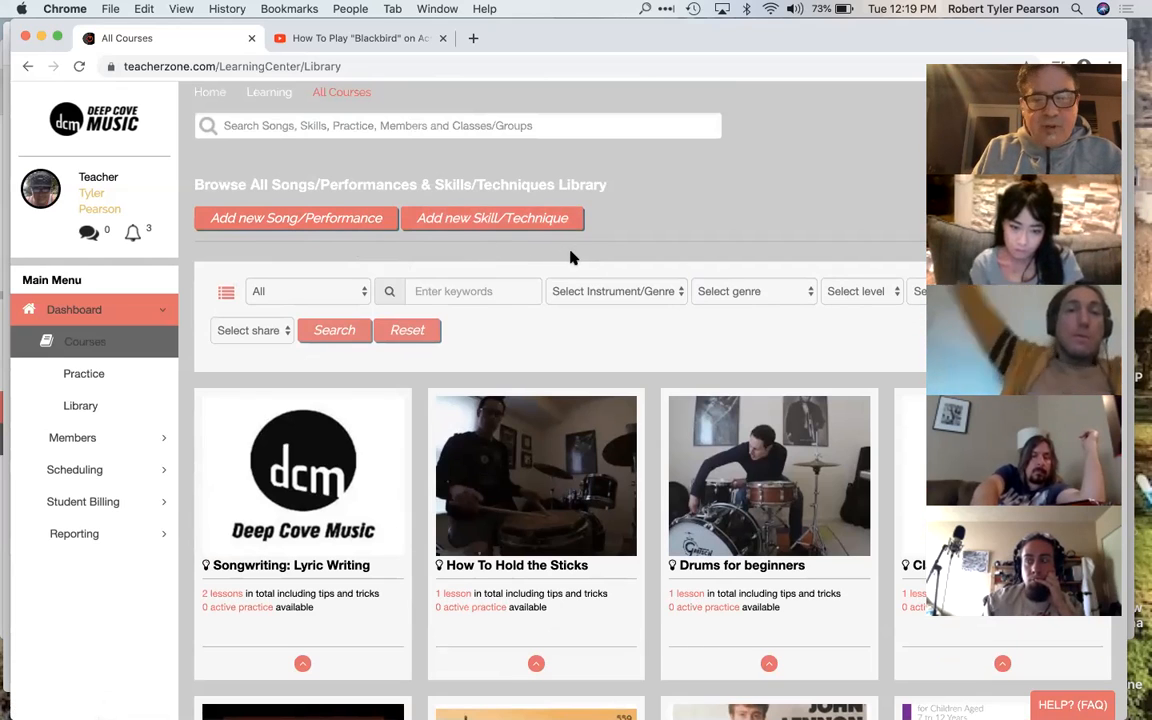
scroll(551, 553, down, 3)
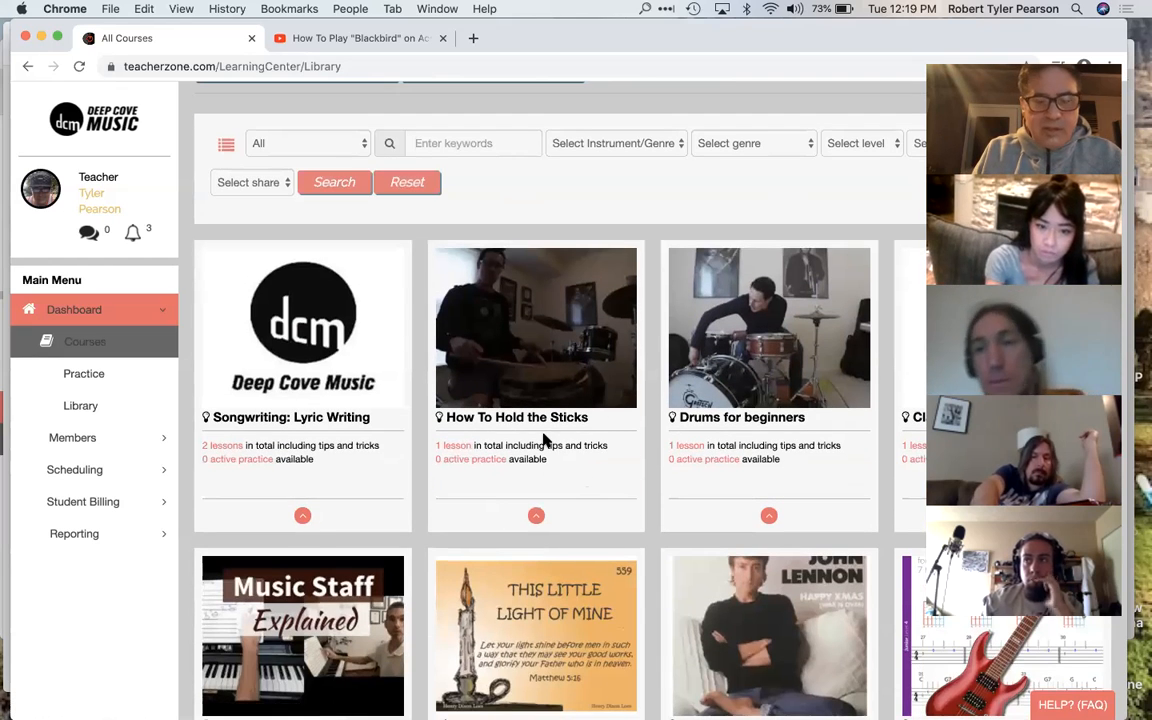
scroll(542, 440, down, 3)
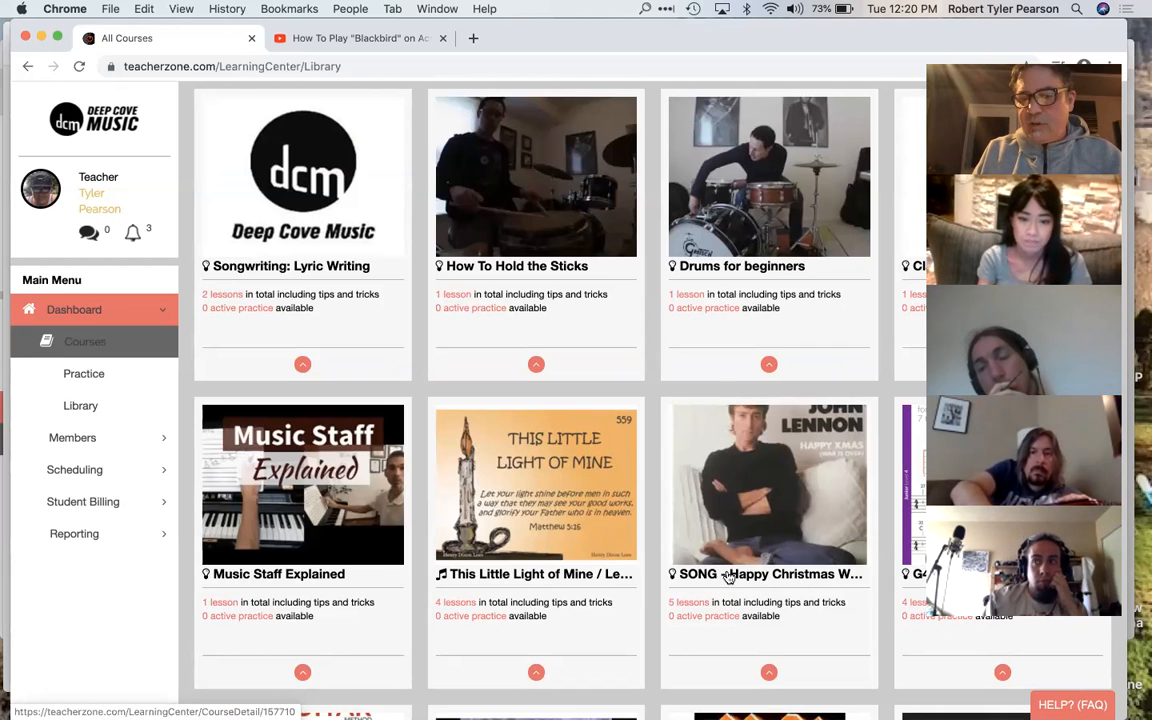
scroll(563, 411, up, 3)
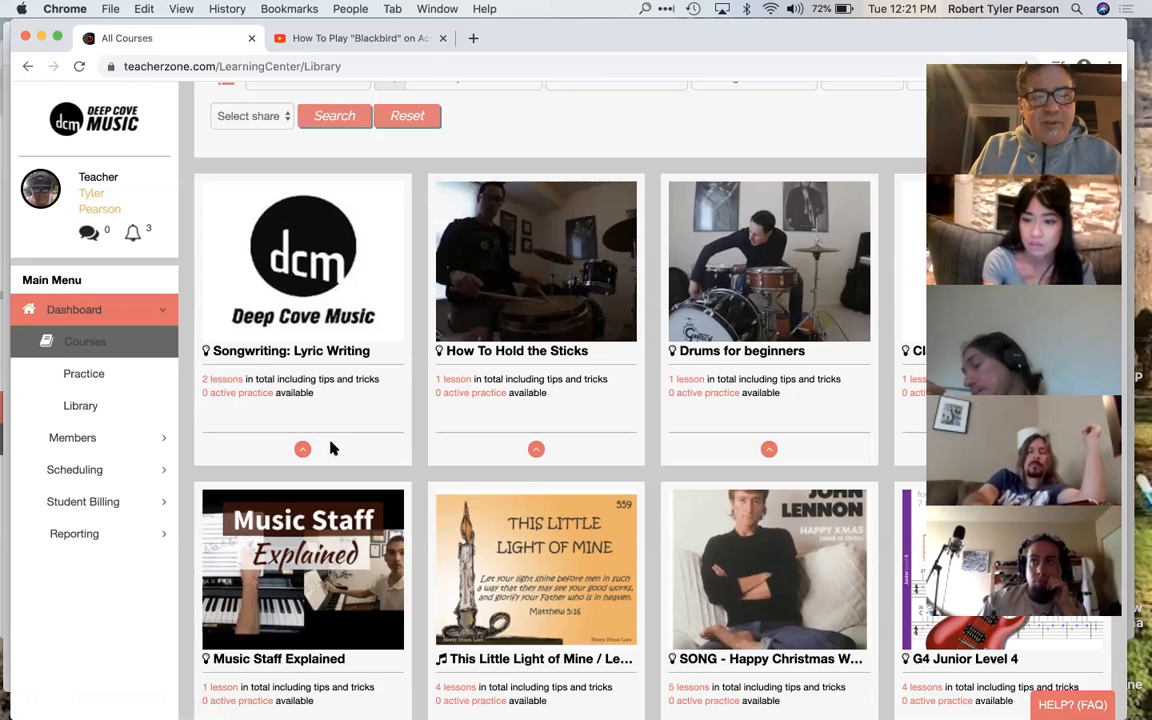
scroll(340, 410, up, 2)
scroll(352, 420, down, 2)
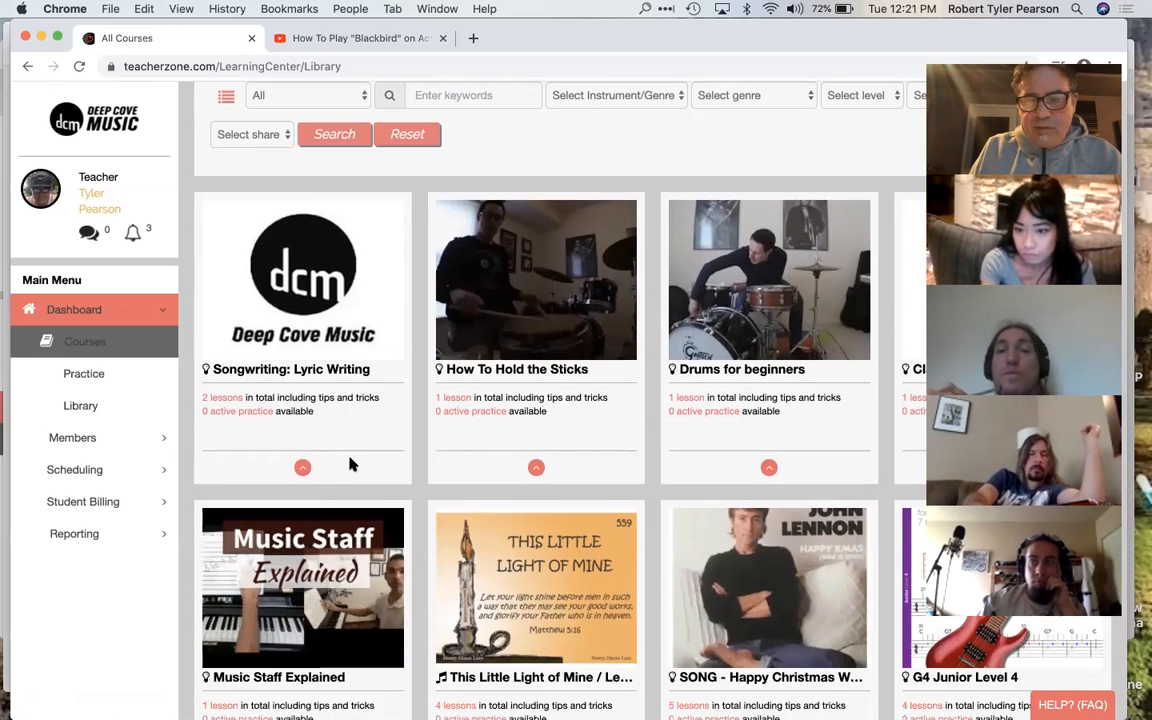
Step: View the details of the Songwriting: Lyric Writing course and expand its list of lessons
click(302, 469)
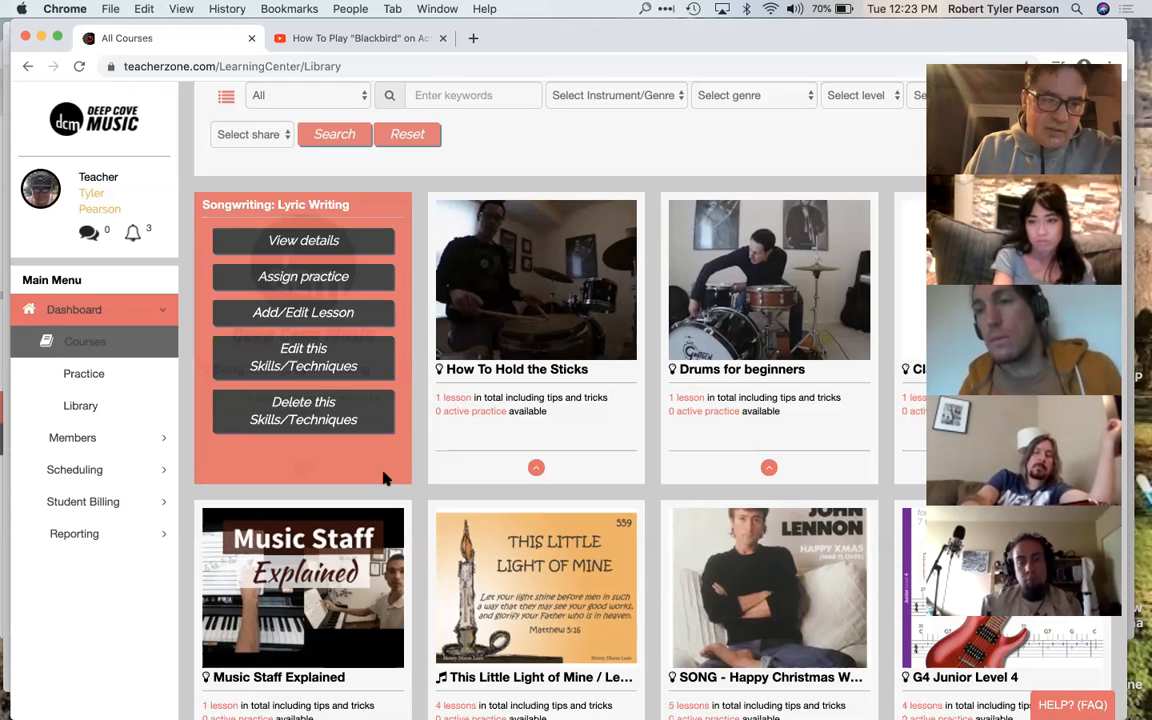
click(342, 244)
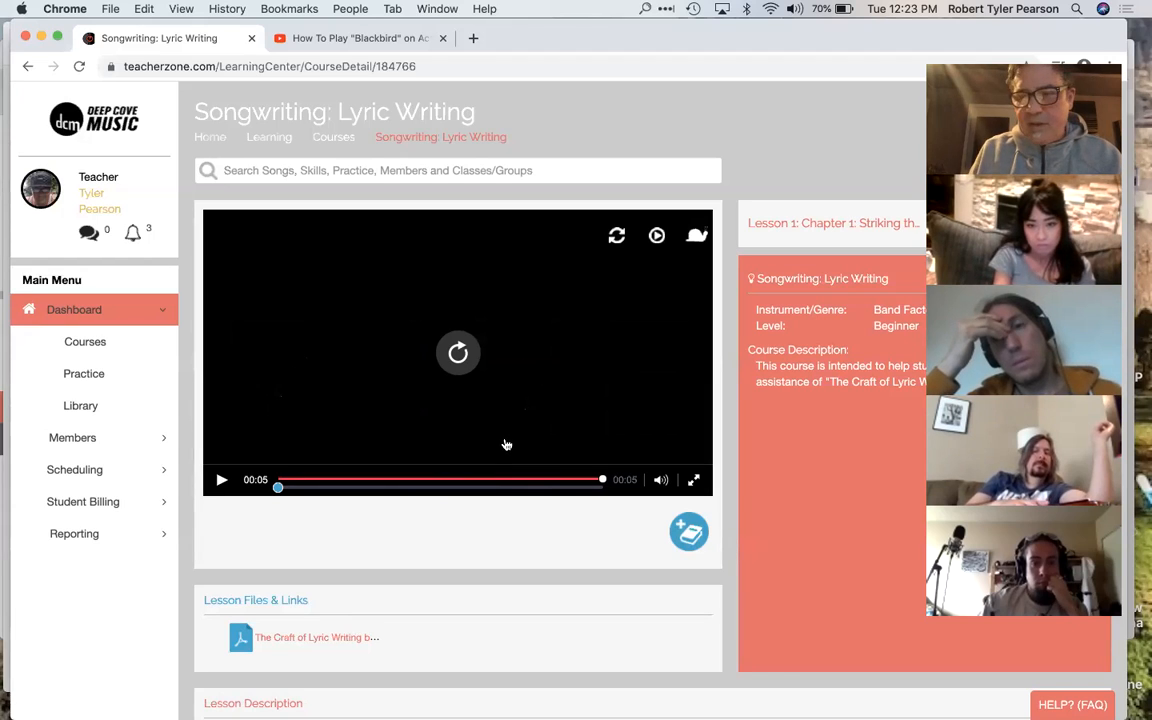
scroll(506, 444, down, 2)
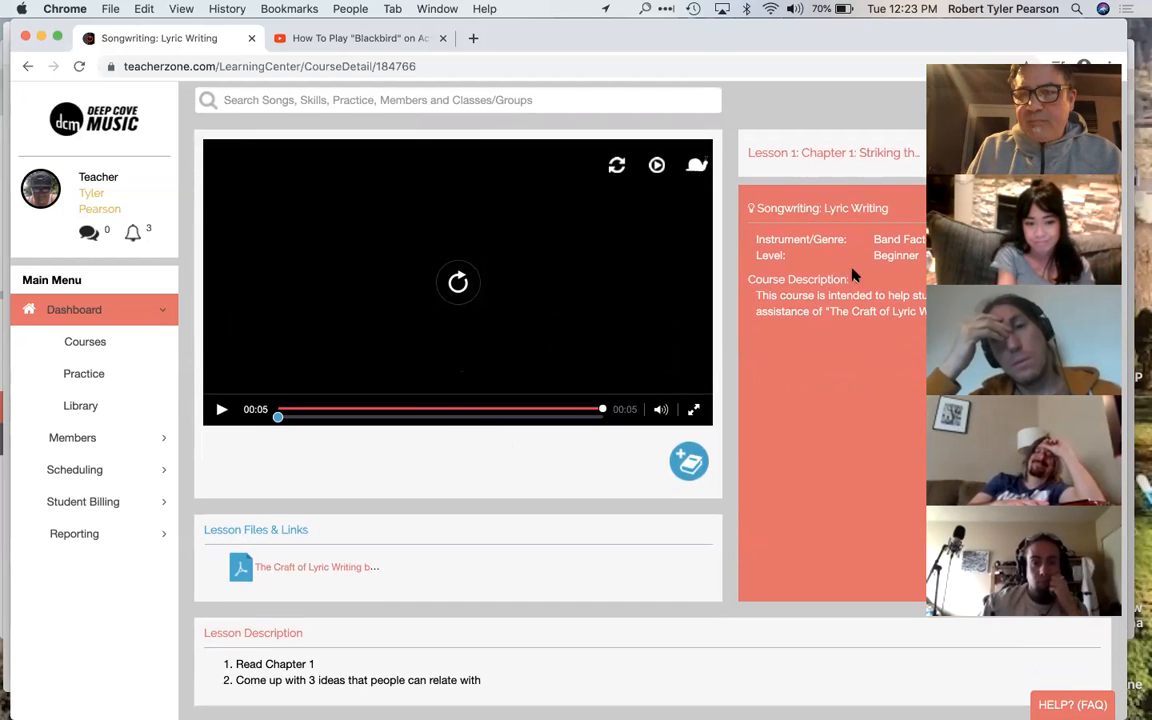
click(938, 56)
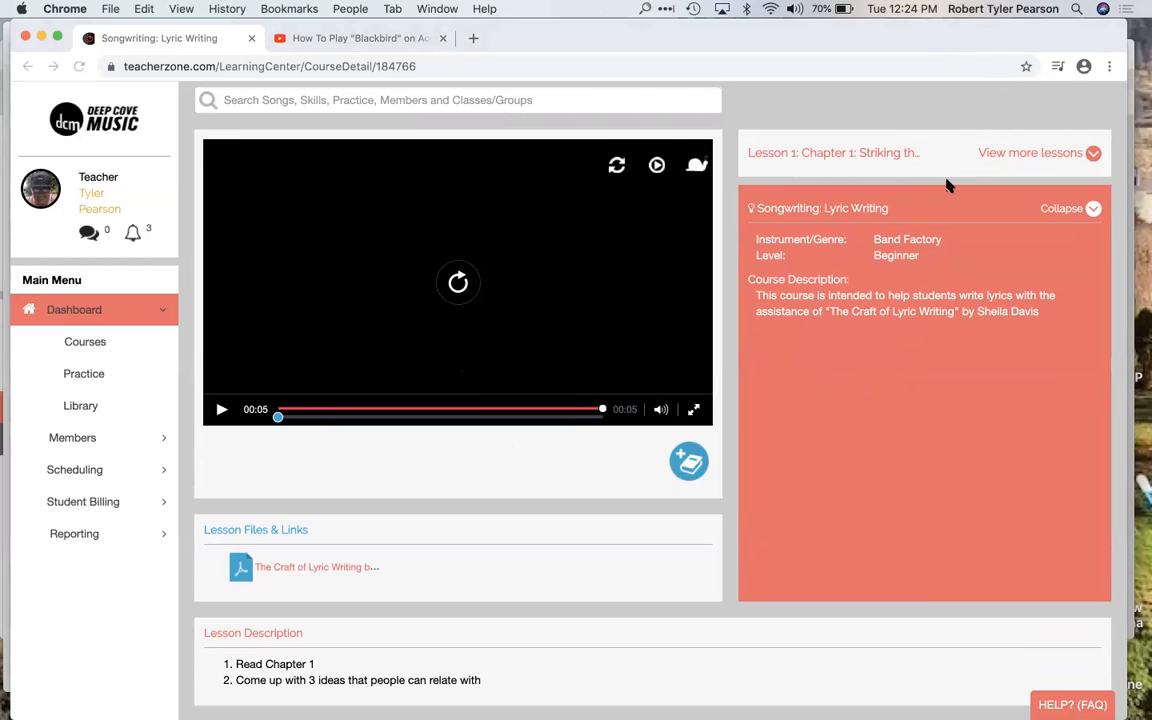
click(1015, 155)
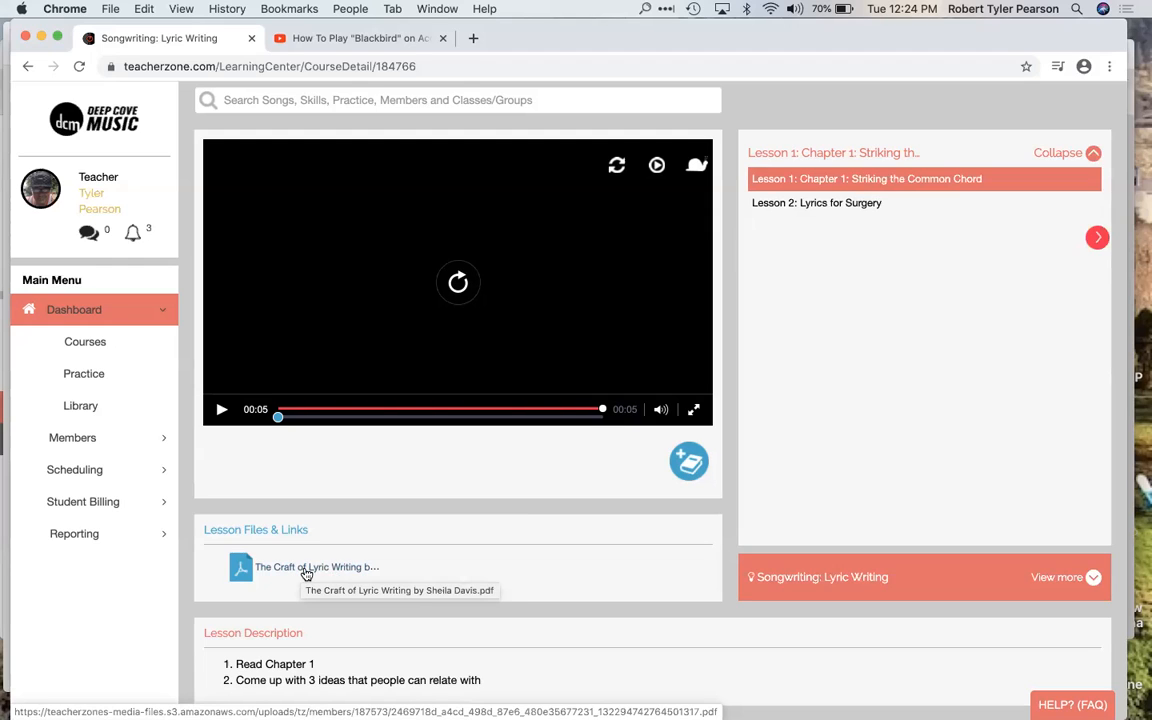
Step: Open Lesson 1's attached PDF, The Craft of Lyric Writing, and skim through to its table of contents
scroll(376, 560, down, 1)
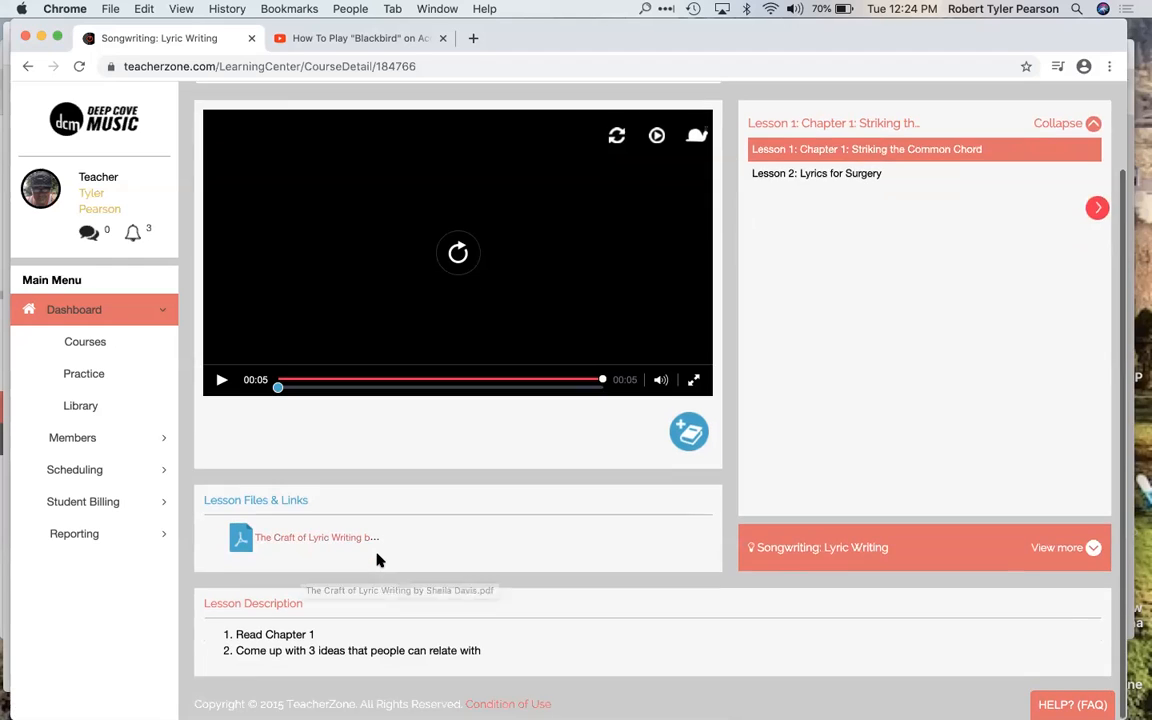
click(324, 540)
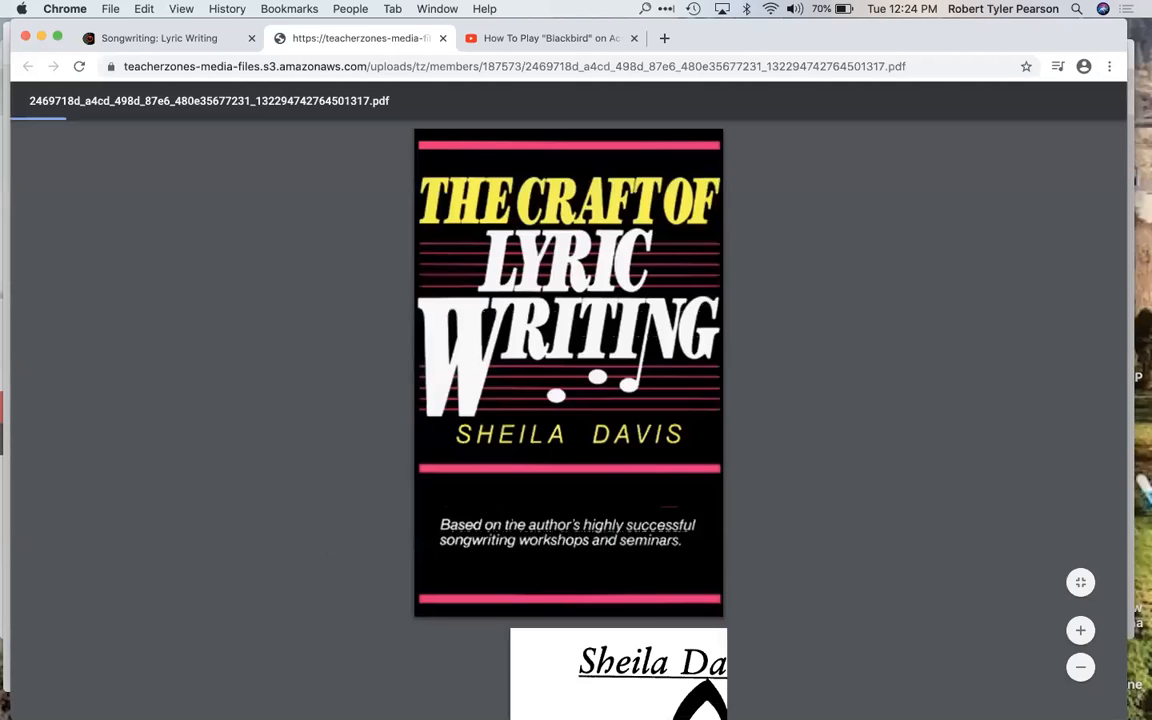
scroll(505, 515, down, 6)
scroll(505, 515, down, 15)
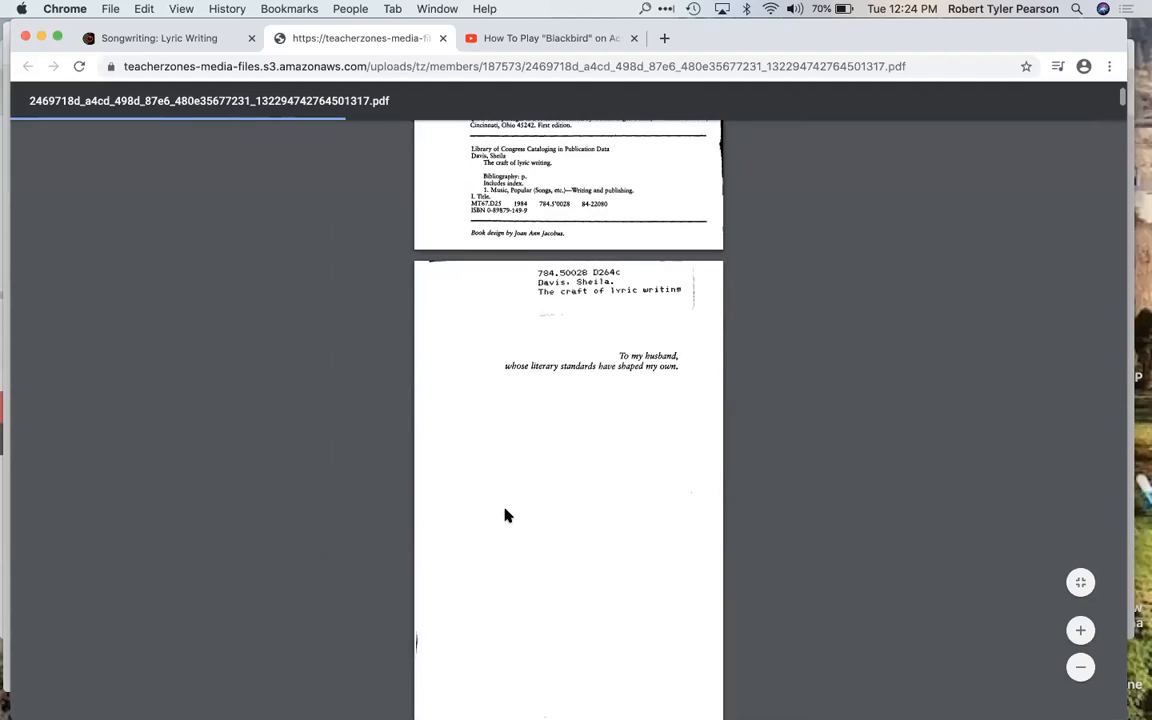
scroll(505, 515, down, 15)
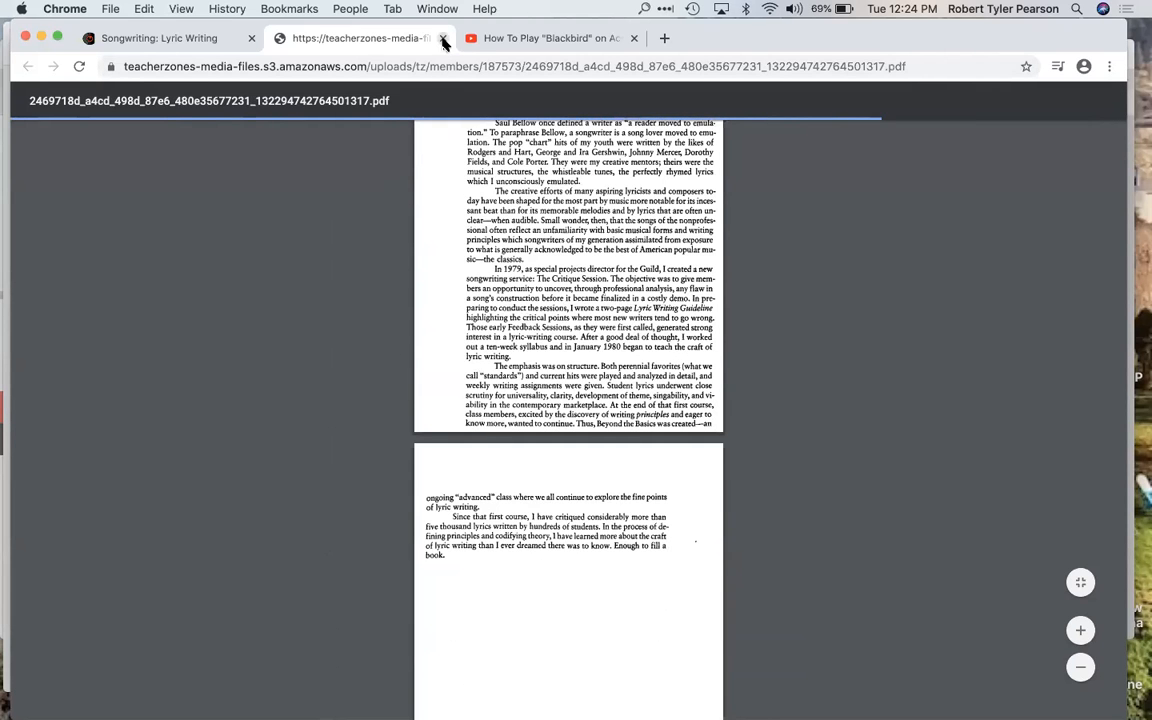
Step: Return to the Songwriting: Lyric Writing course page and open Lesson 2: Lyrics for Surgery
click(240, 39)
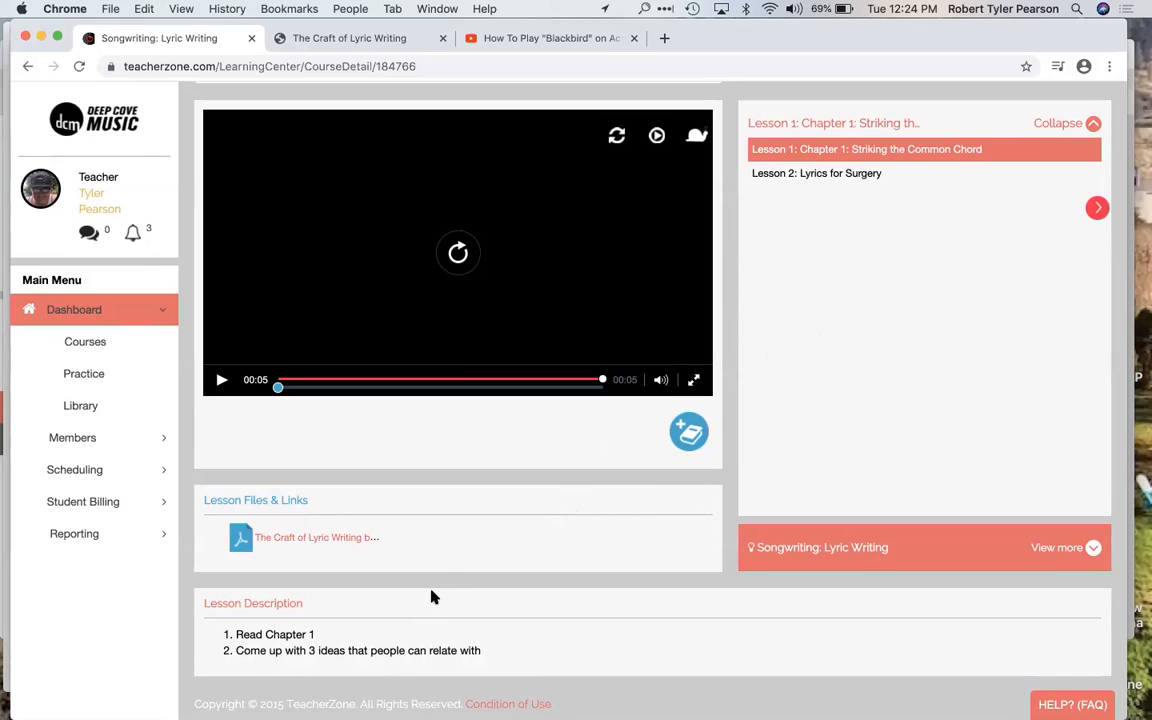
scroll(435, 595, up, 1)
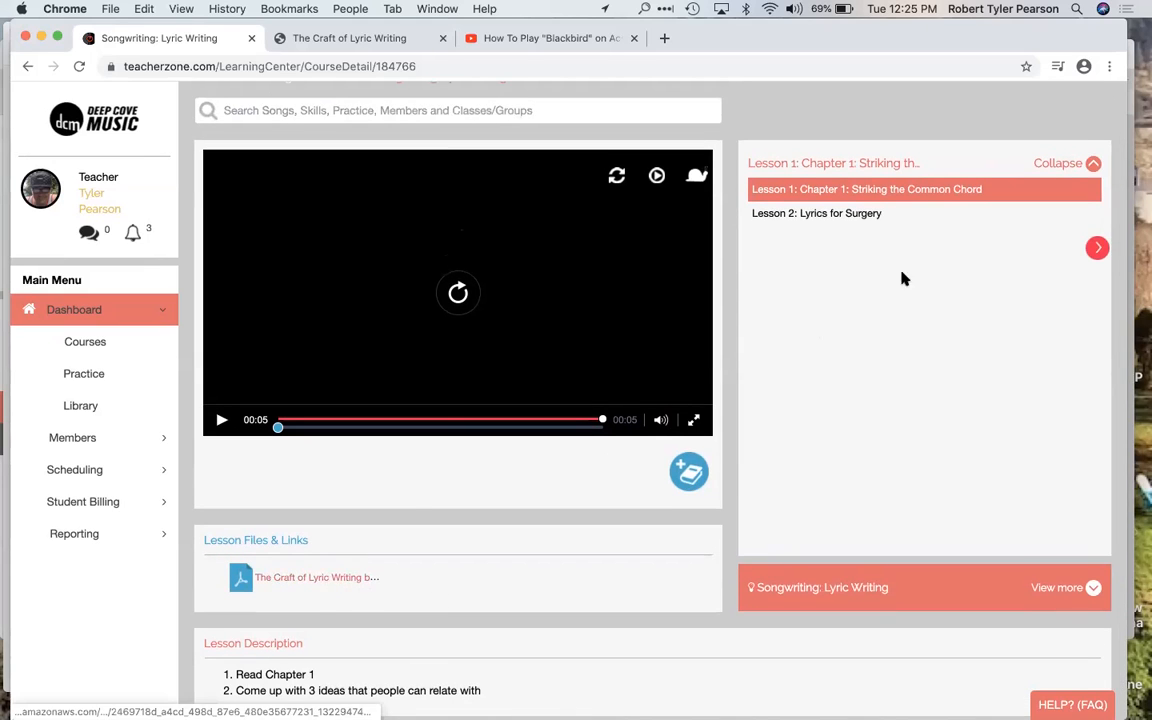
click(840, 215)
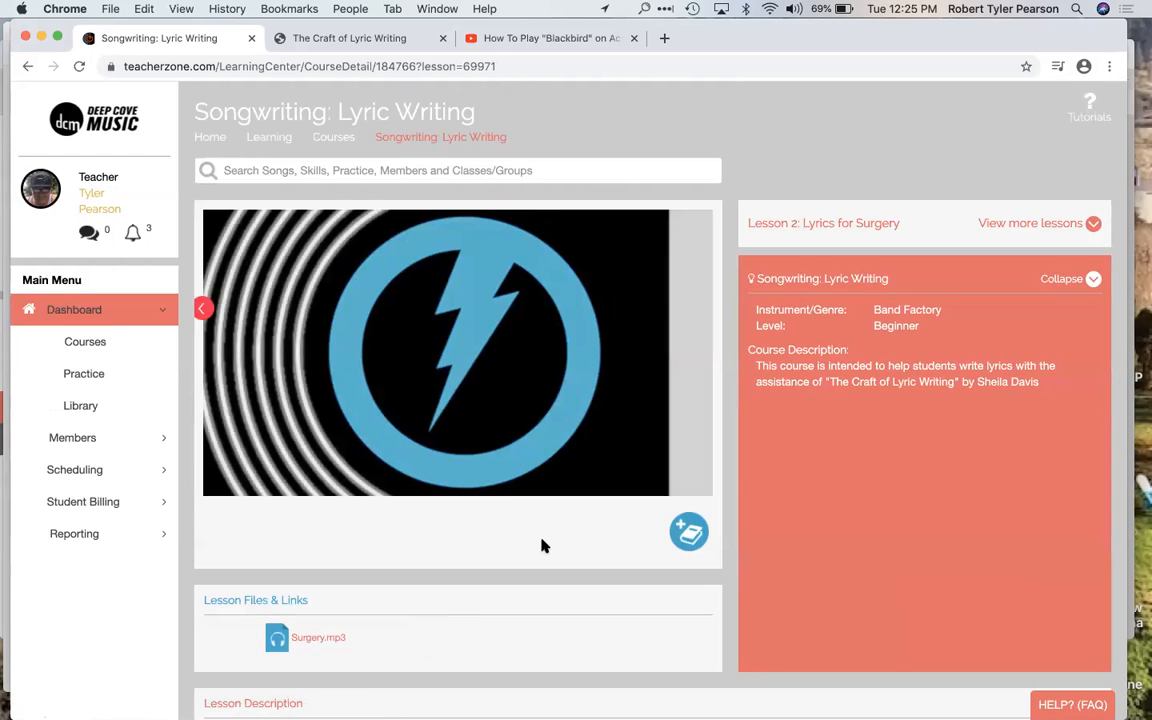
Step: Review Lesson 2's attached files and description, and play its lesson video
scroll(523, 552, down, 2)
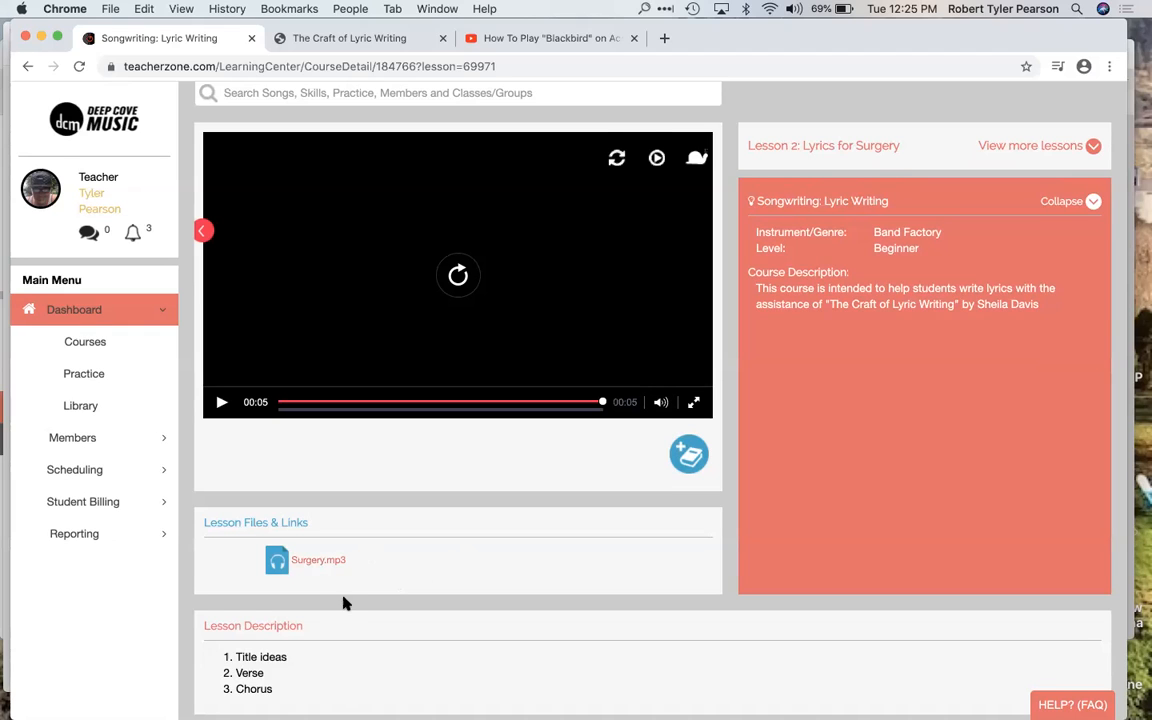
scroll(345, 605, down, 1)
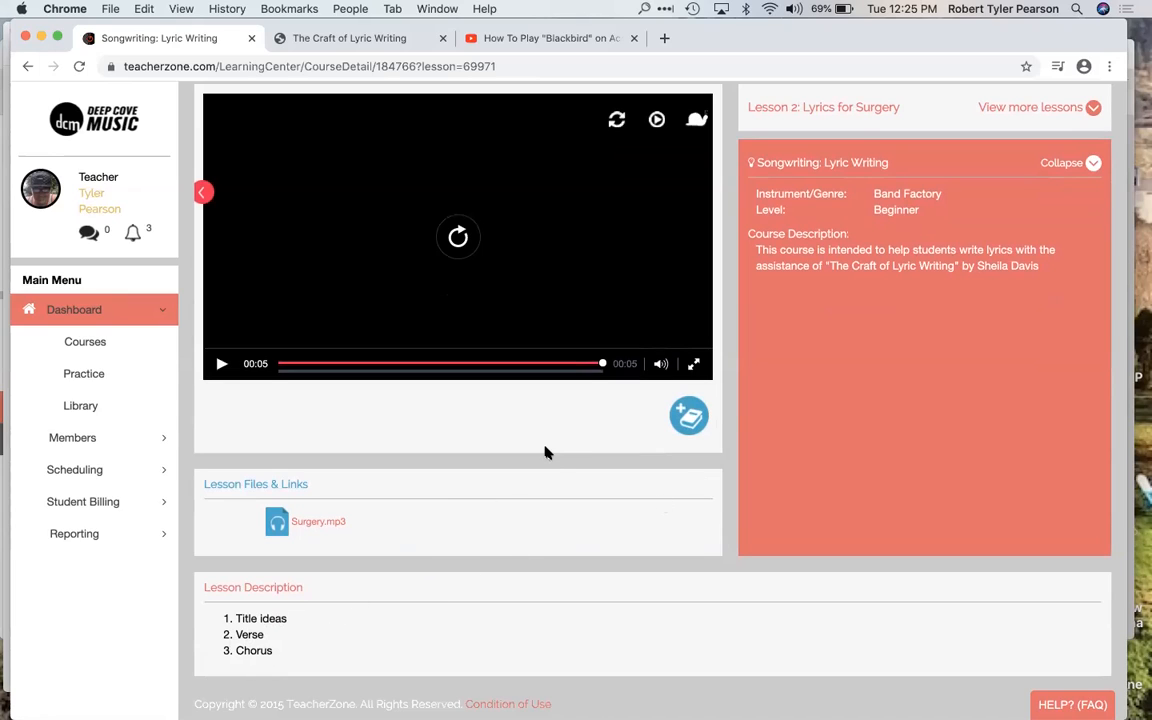
scroll(494, 481, up, 2)
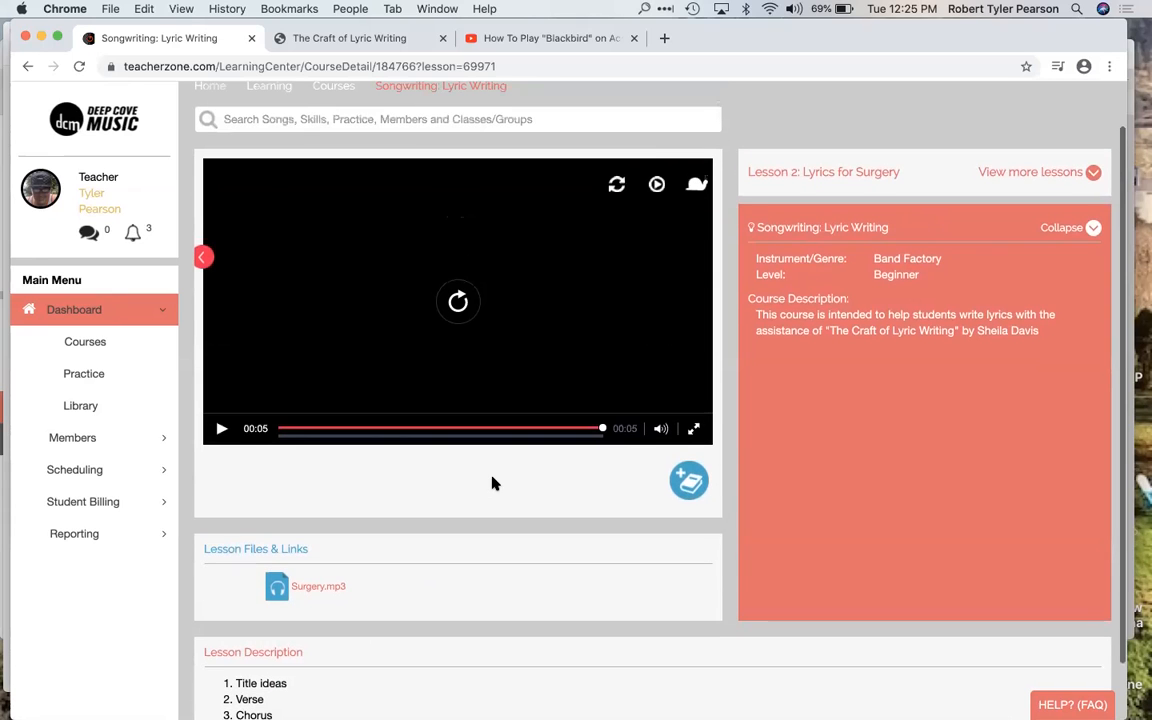
click(222, 429)
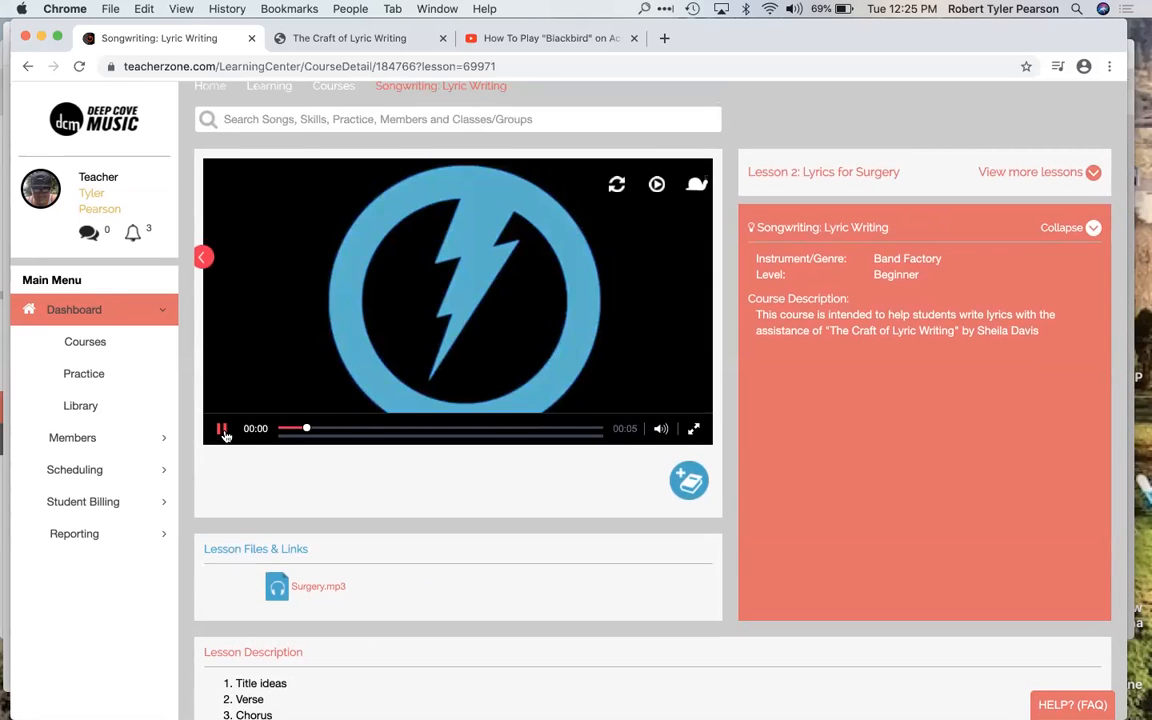
Step: Play Lesson 2's attached Surgery.mp3 in the lesson player and pause it after several seconds
click(279, 590)
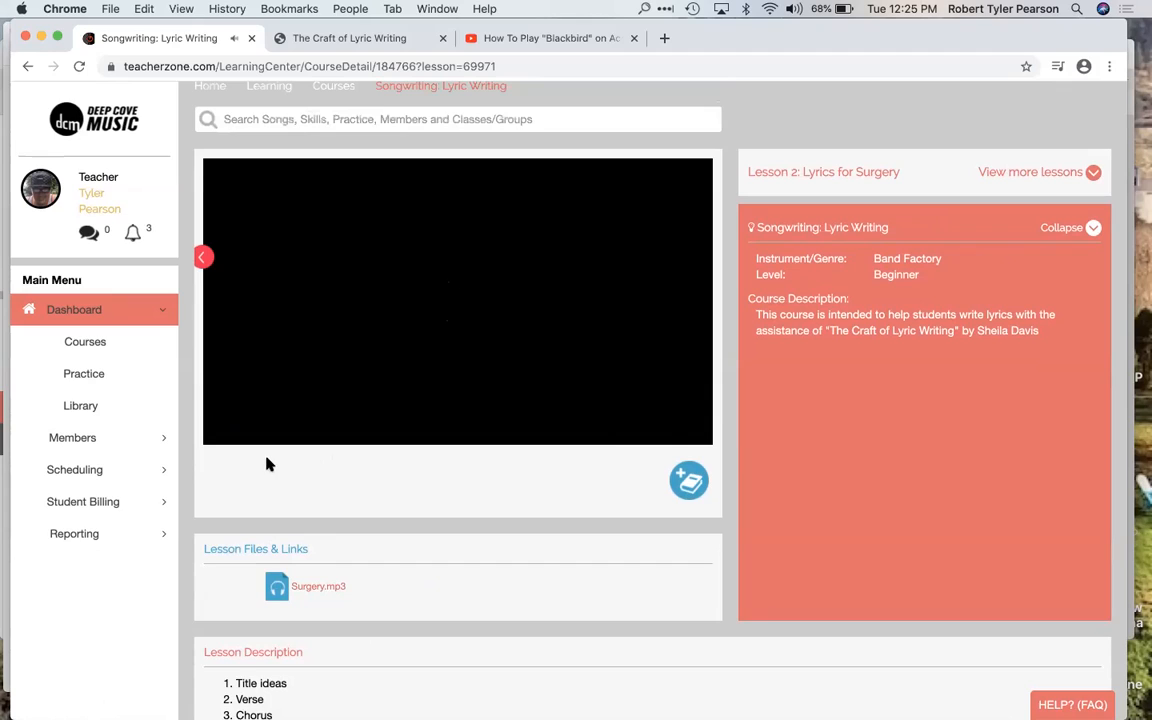
mouse_move(265, 452)
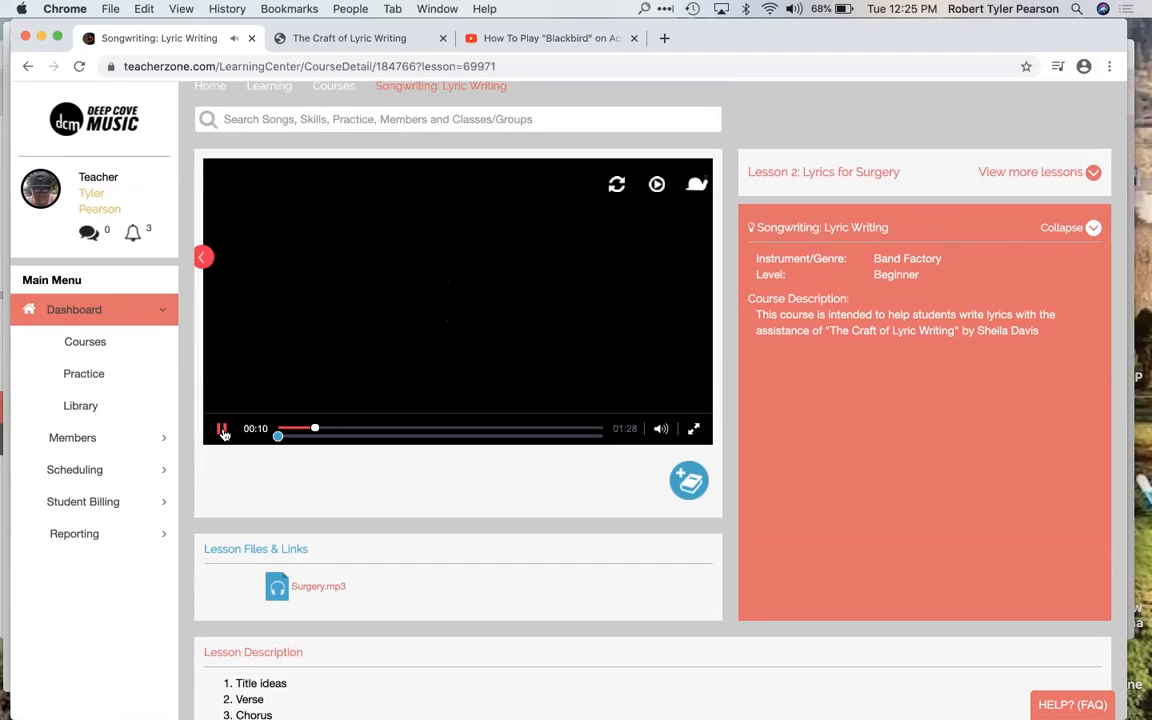
click(233, 446)
Step: Try the Surgery.mp3 track at 50% and 75% playback speed, pausing it after each
mouse_move(697, 188)
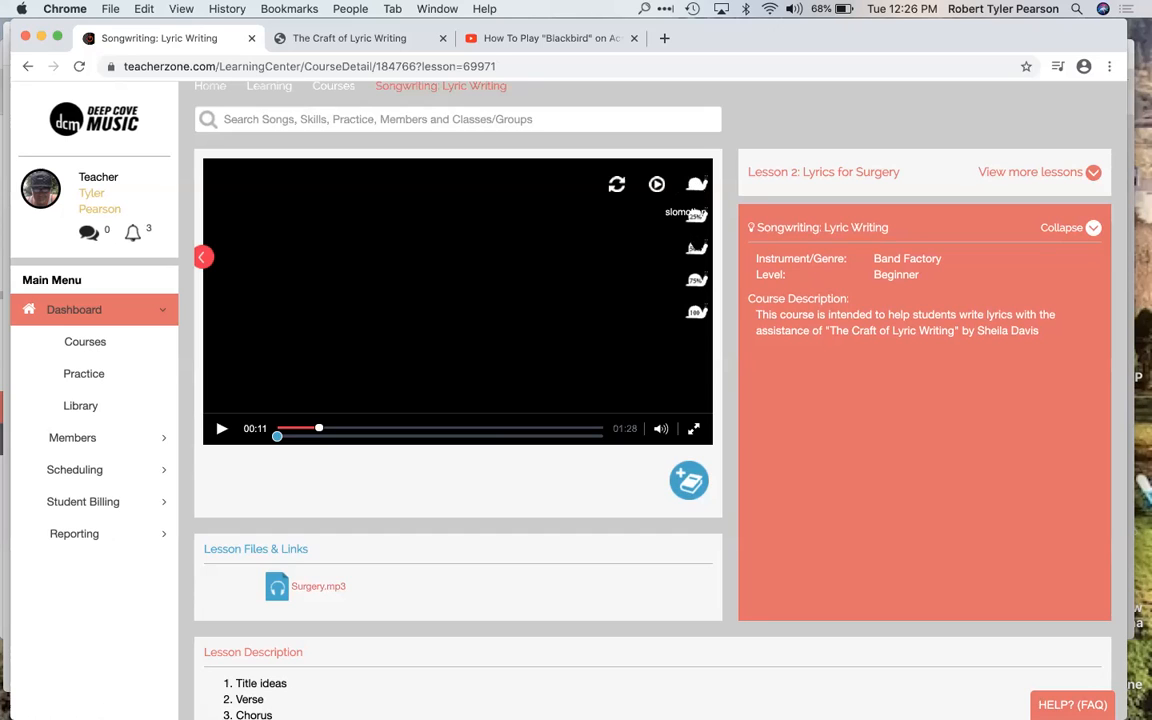
click(696, 251)
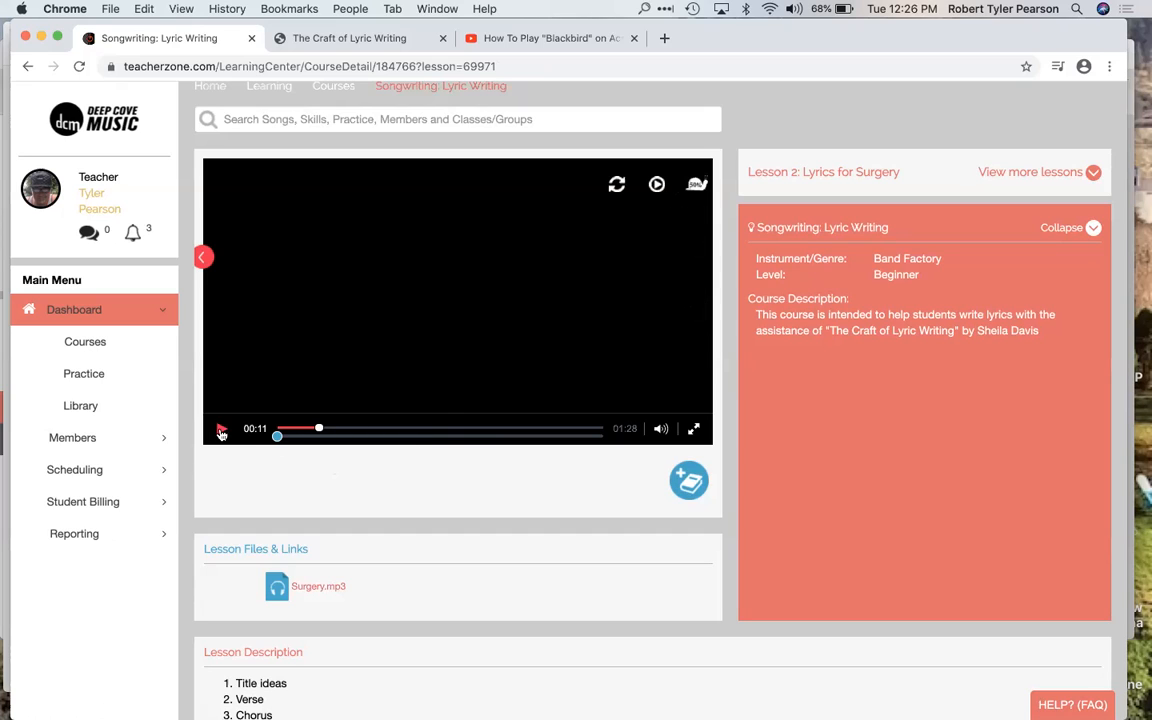
click(695, 183)
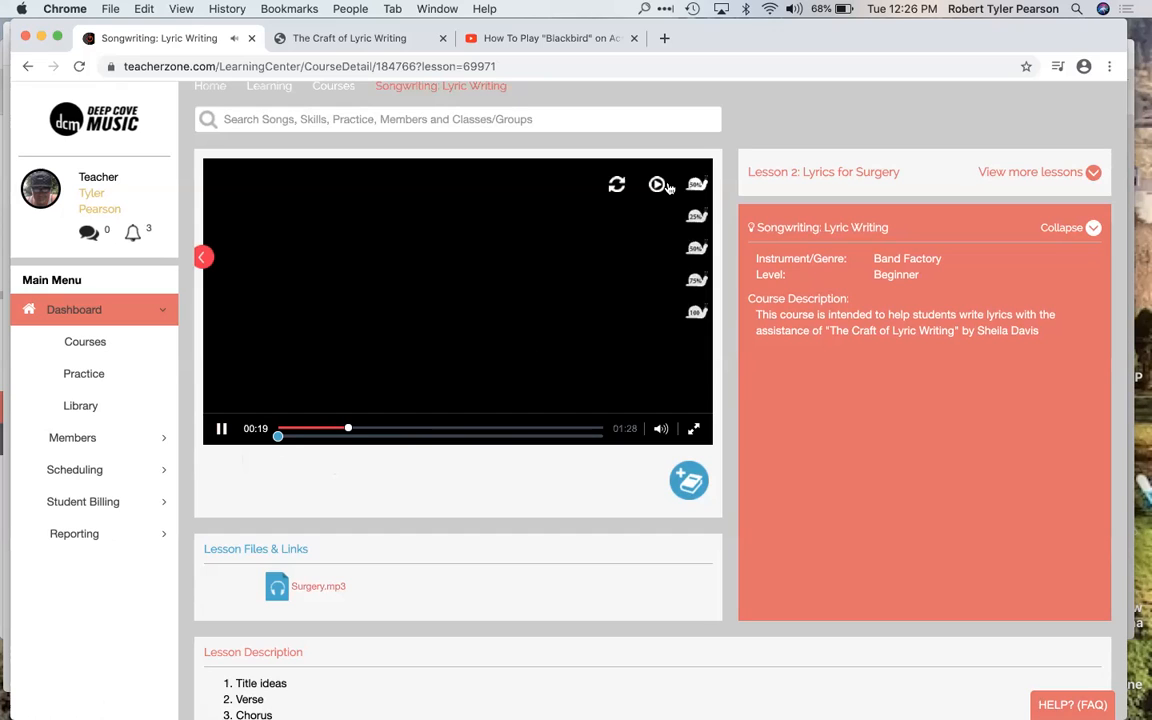
click(224, 429)
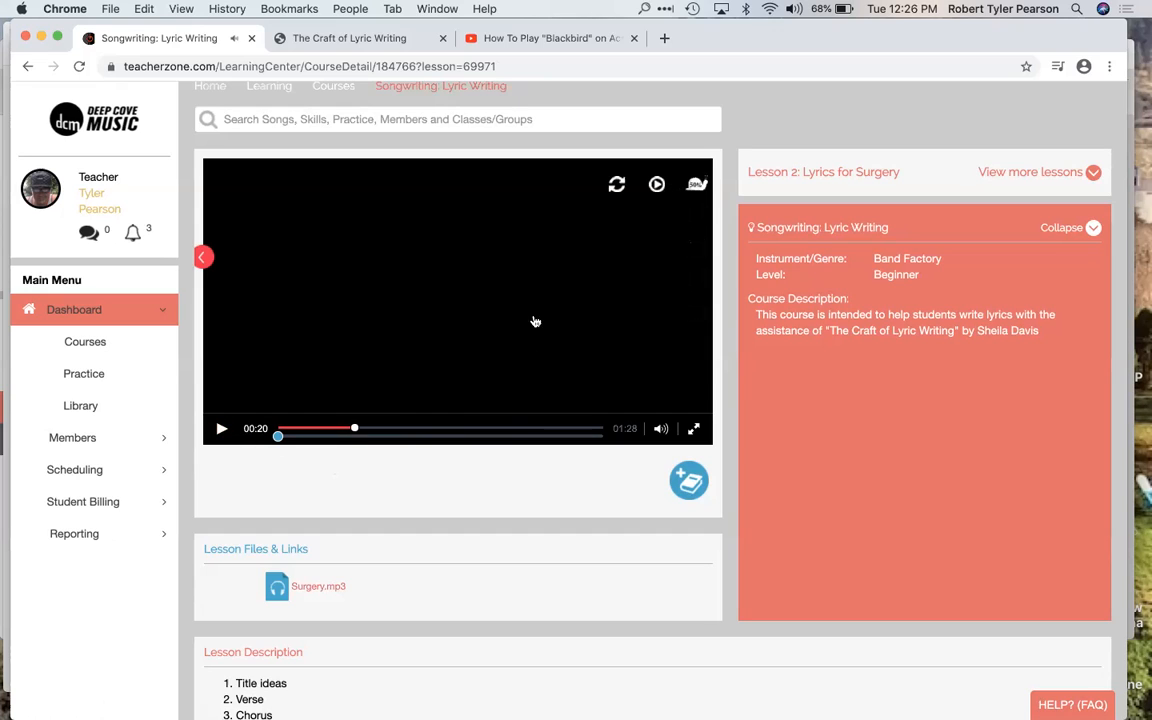
mouse_move(700, 184)
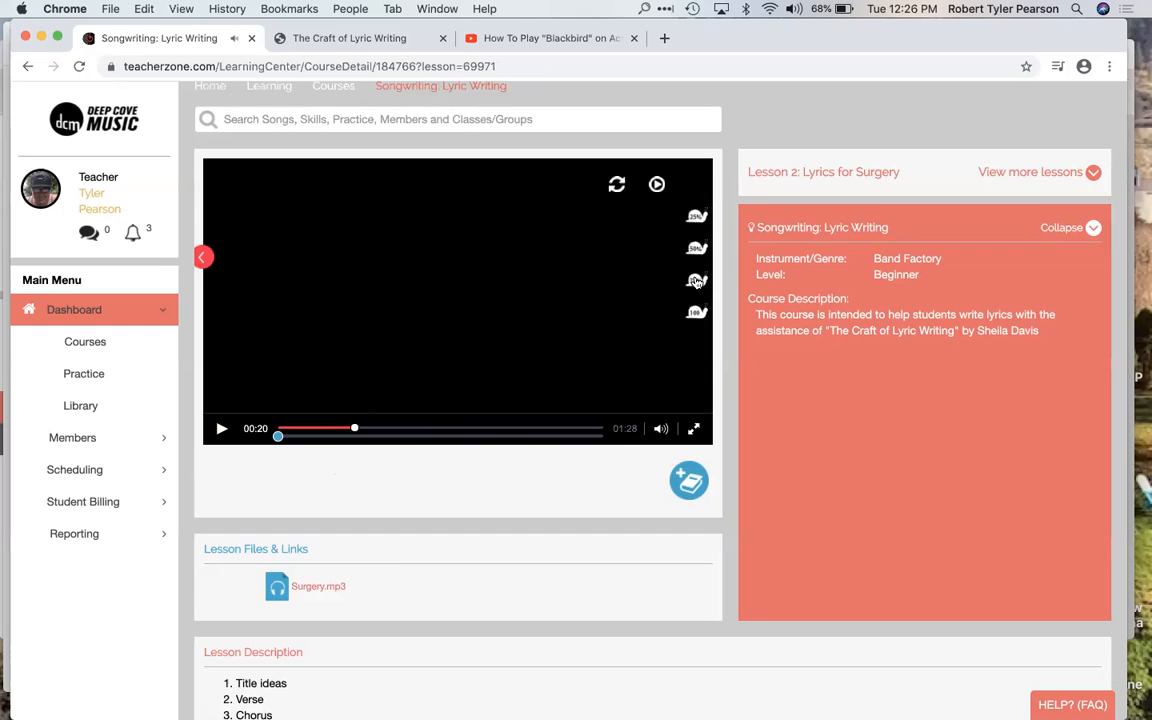
click(631, 299)
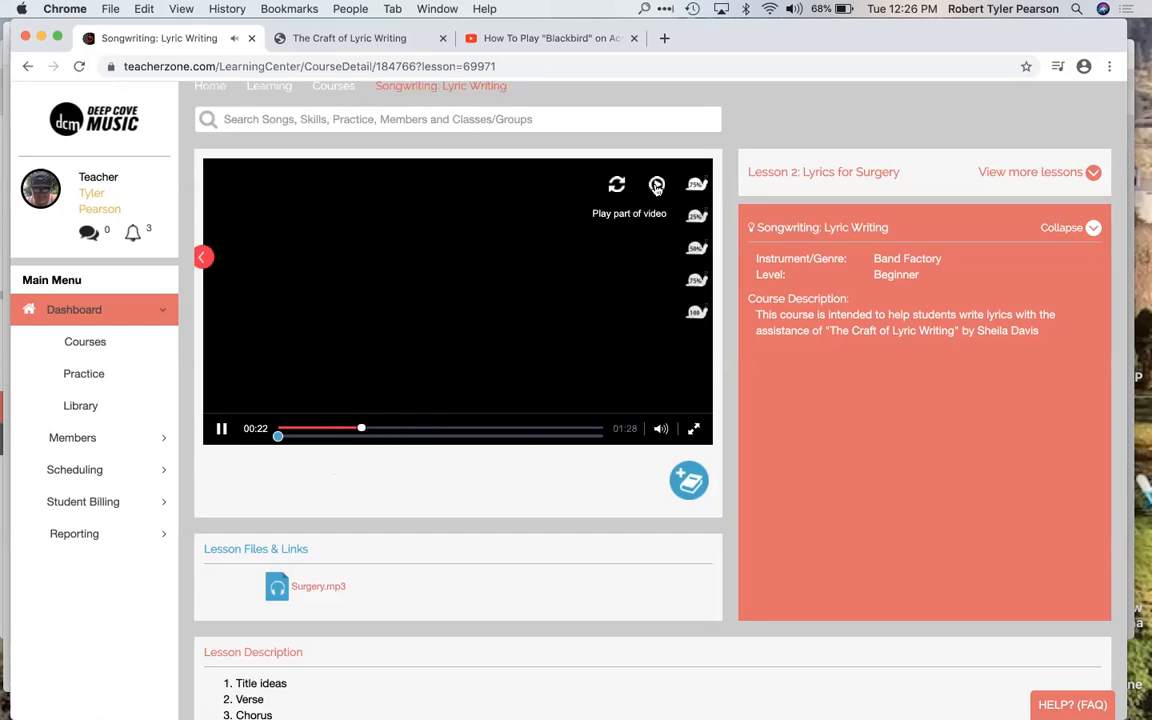
click(221, 428)
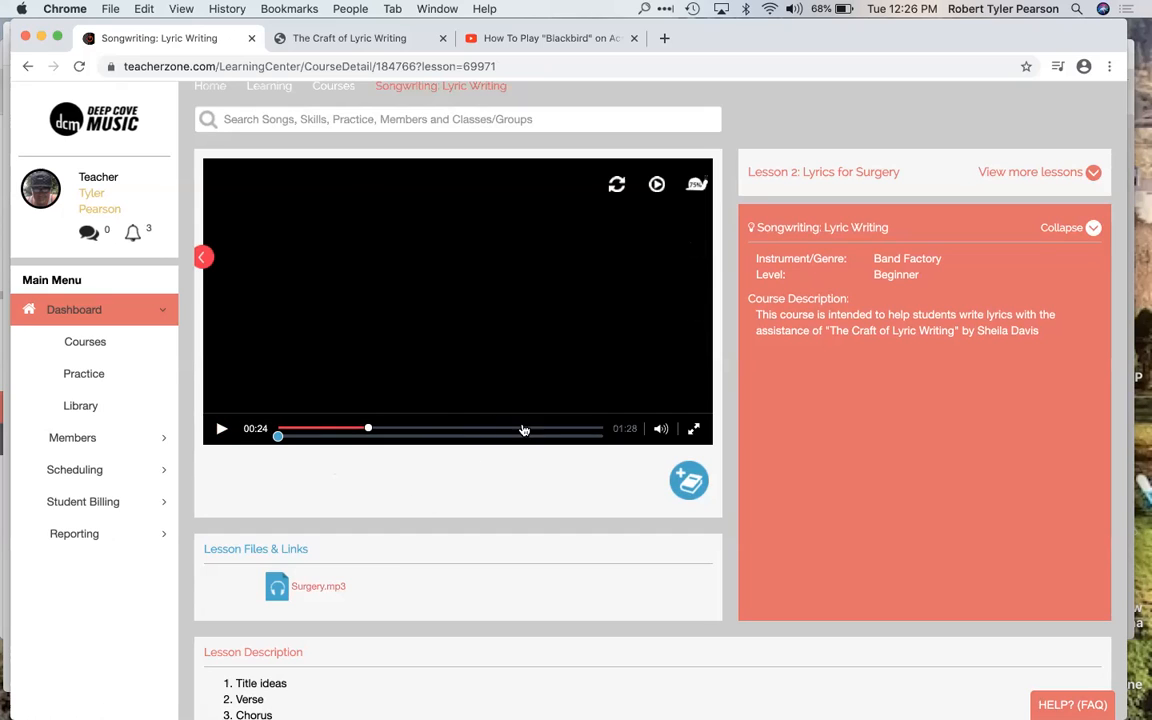
Step: Mark a section of the track from about 00:24 to past 00:58 and play only that part at 25% speed
mouse_move(697, 185)
drag(279, 436, 490, 438)
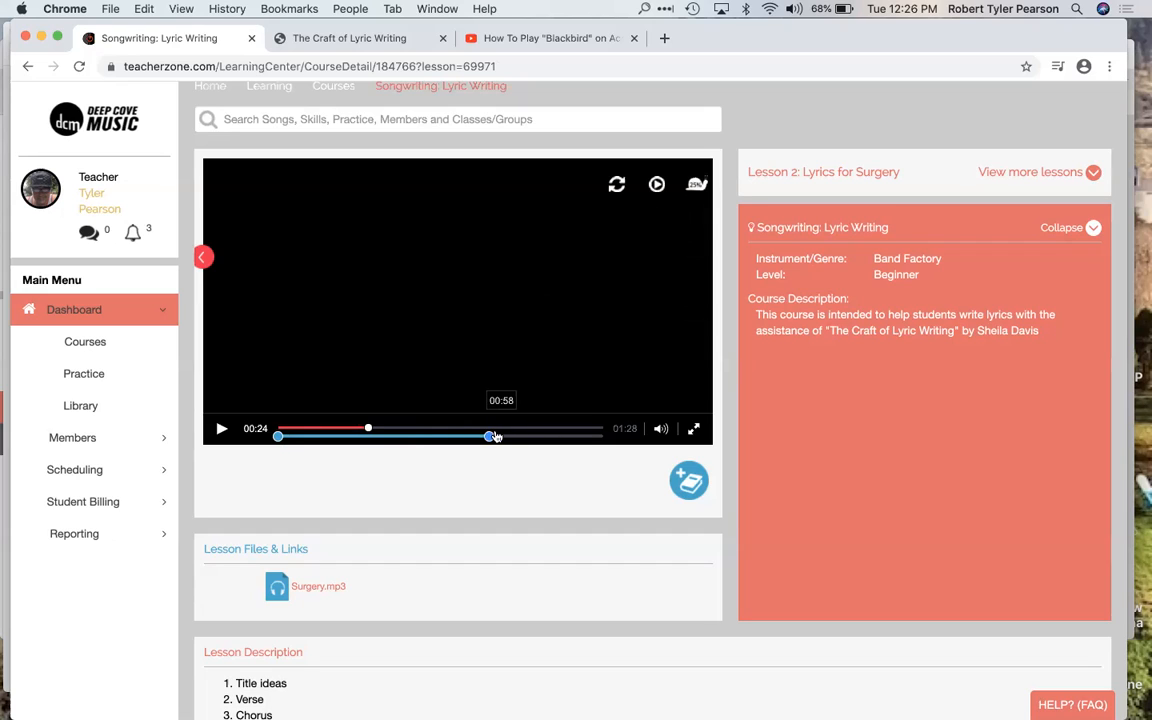
drag(292, 440, 366, 442)
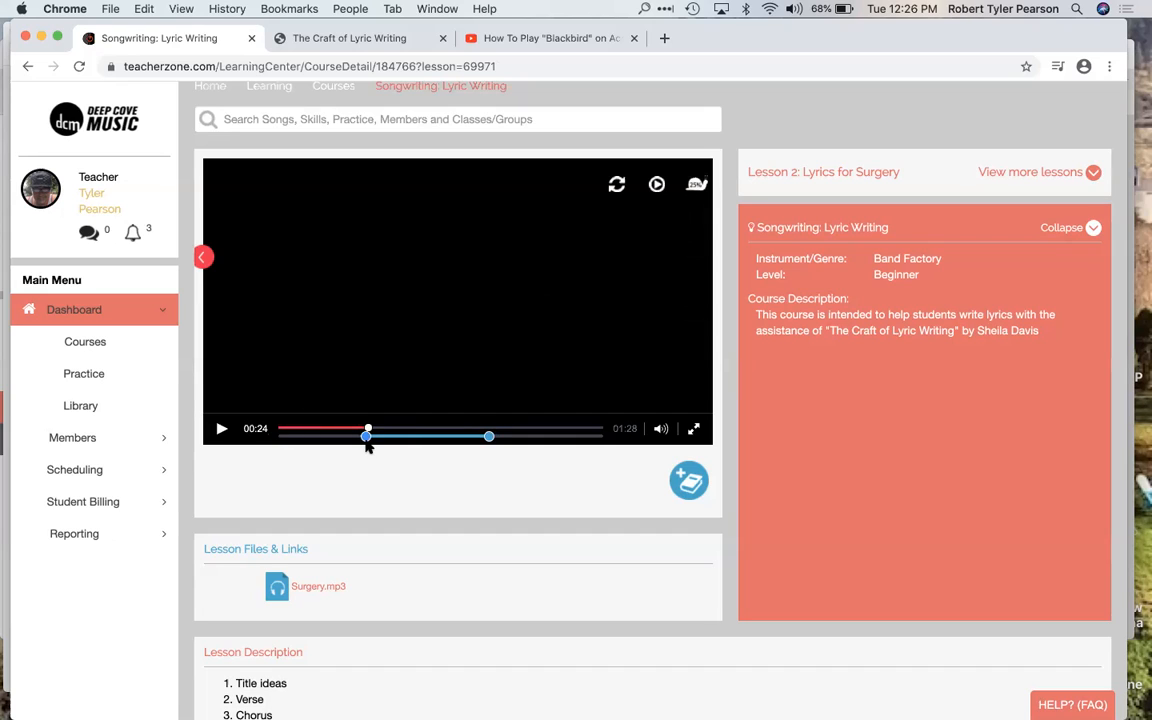
drag(491, 440, 516, 442)
click(657, 186)
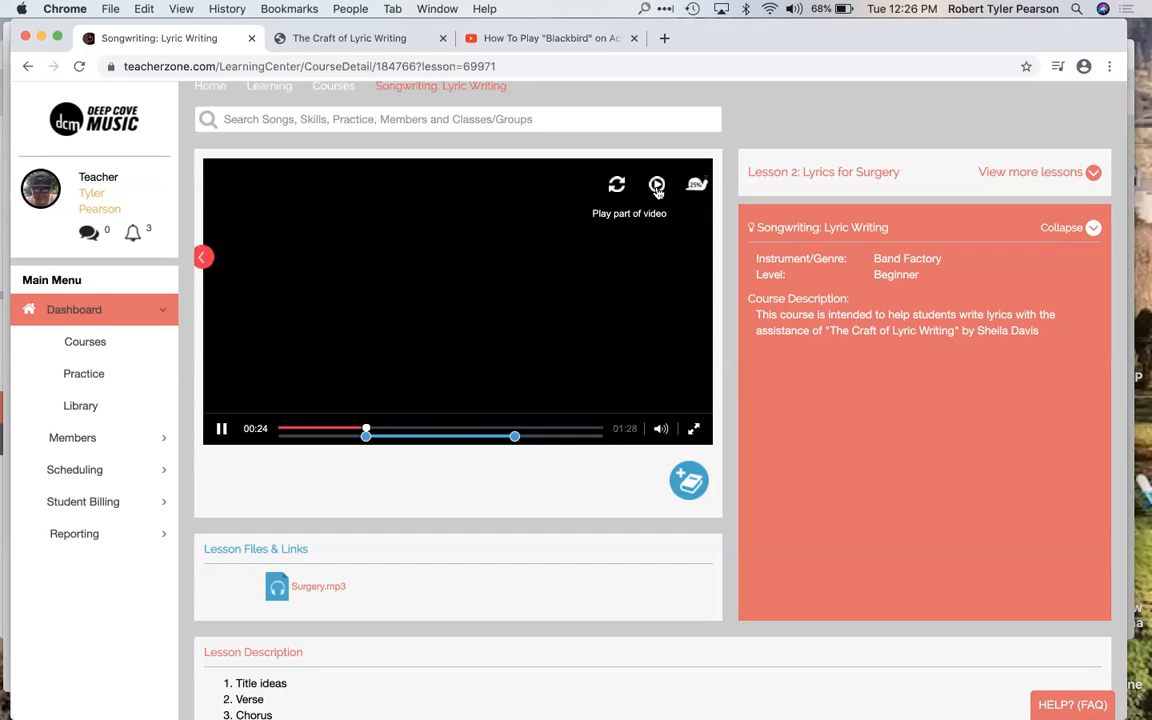
Step: Set the section's playback speed to 50% while it plays, and pause the track
click(696, 186)
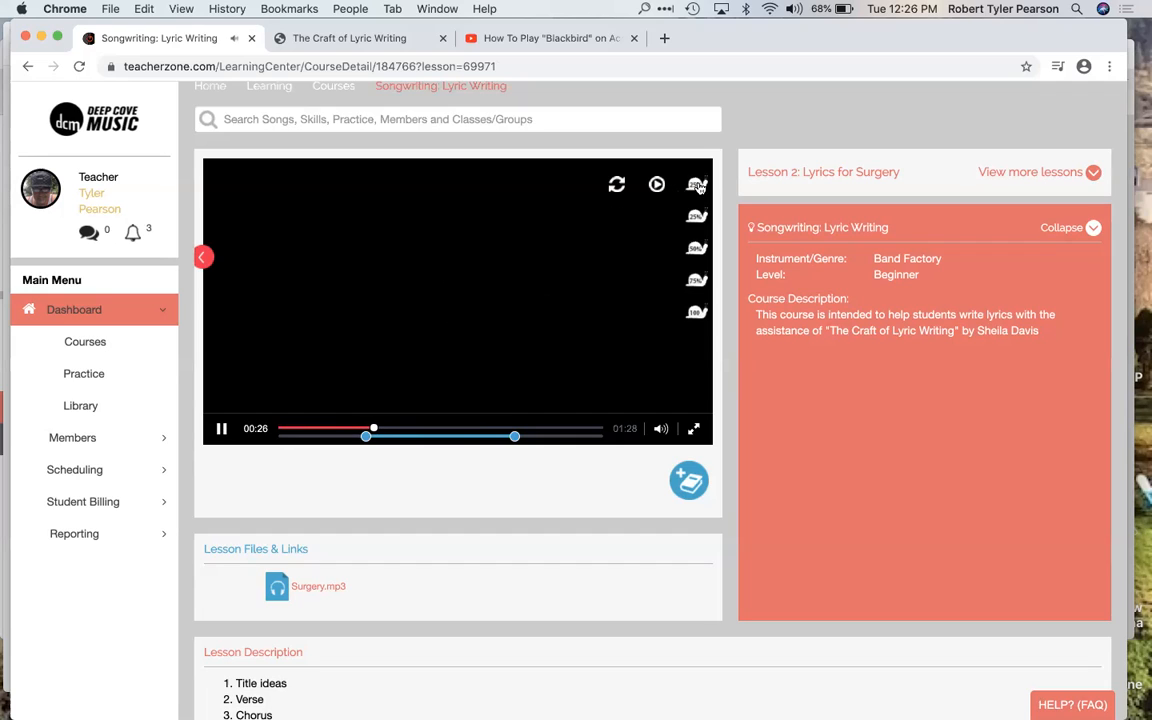
click(697, 219)
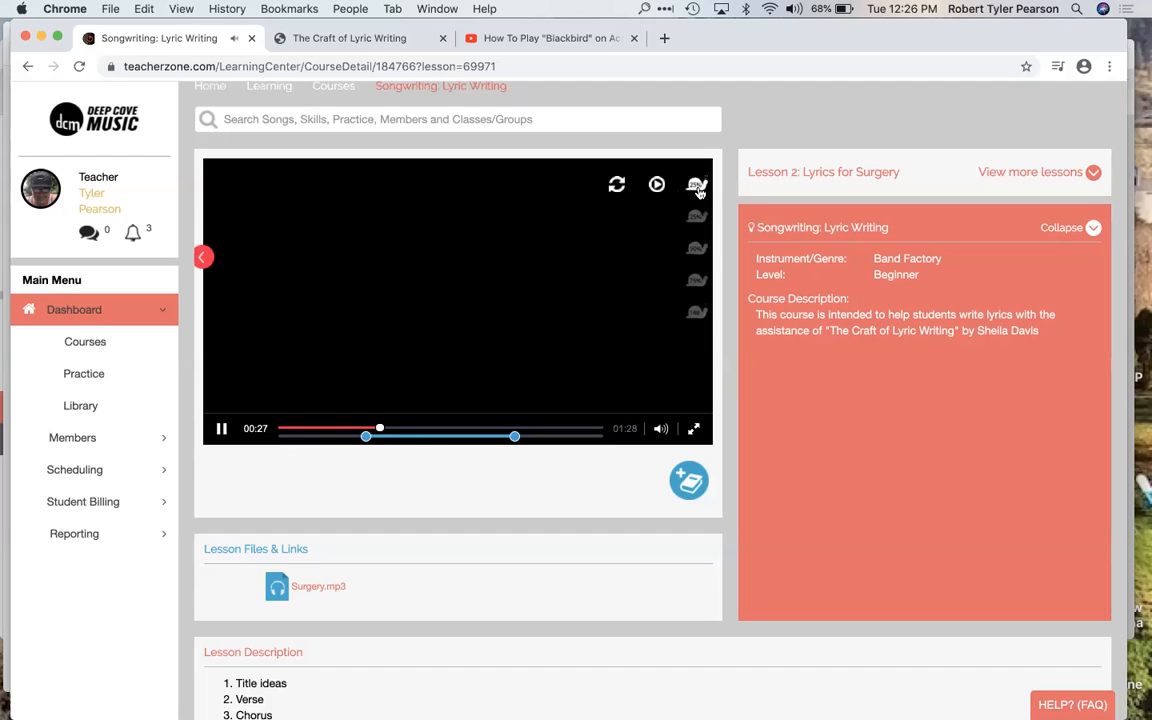
click(697, 251)
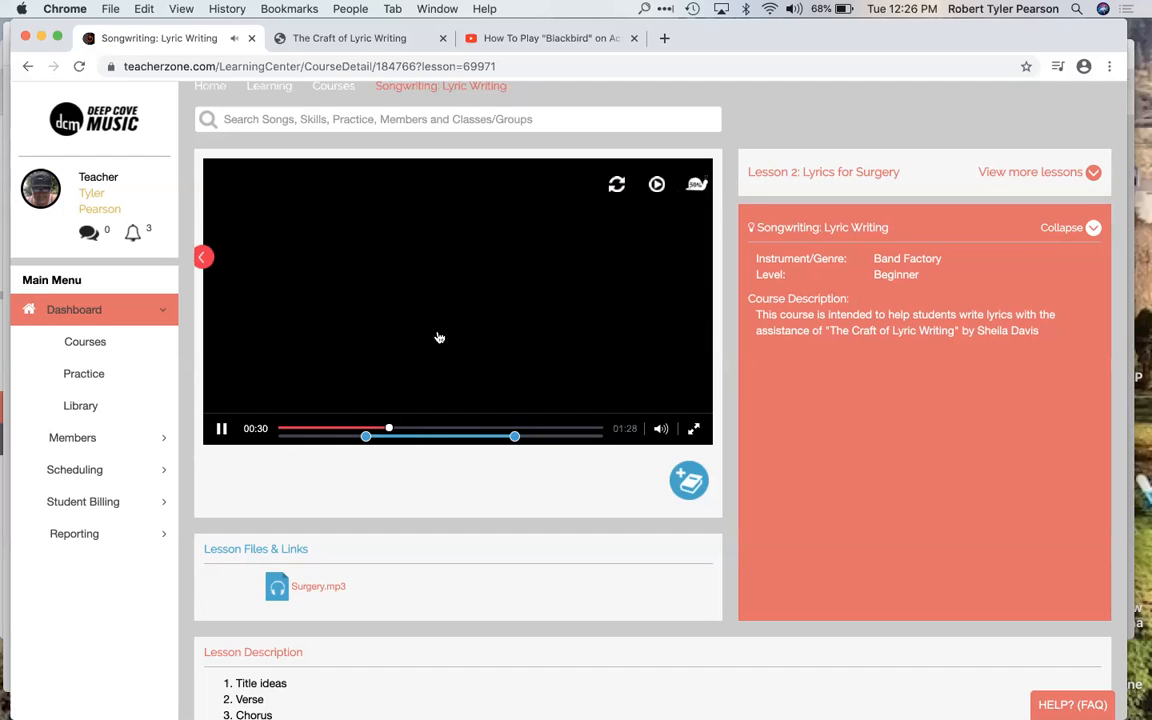
click(222, 429)
scroll(432, 492, down, 2)
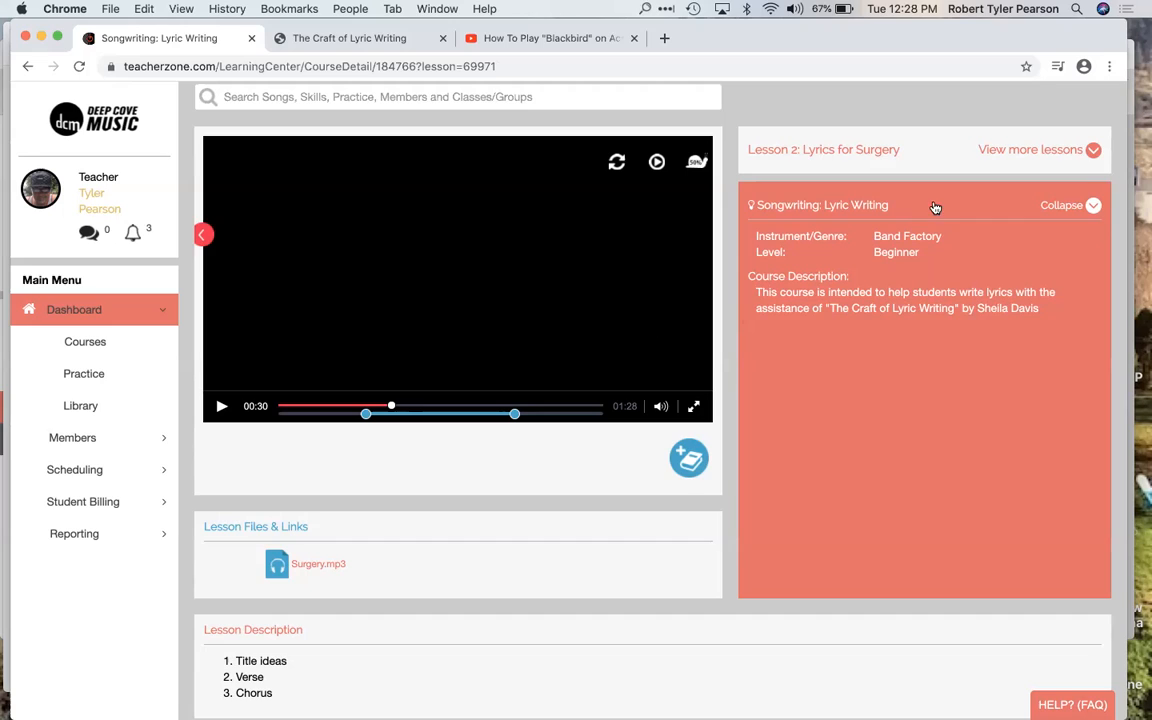
click(1041, 84)
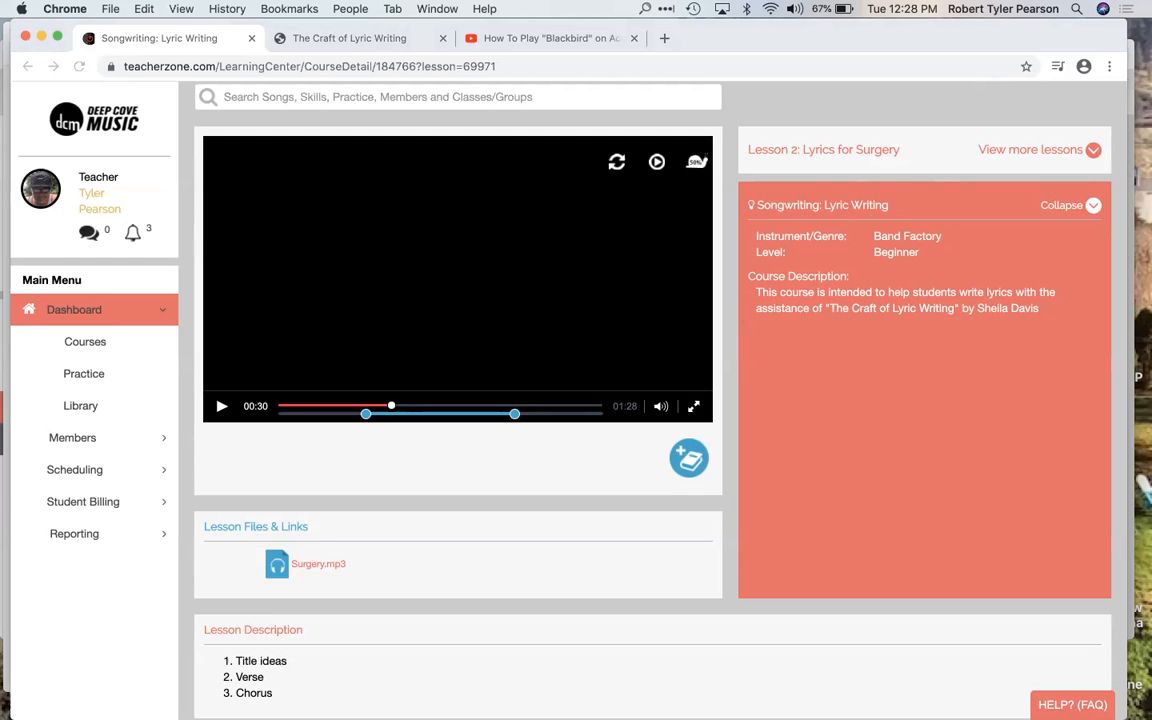
scroll(605, 405, down, 1)
scroll(605, 405, down, 1)
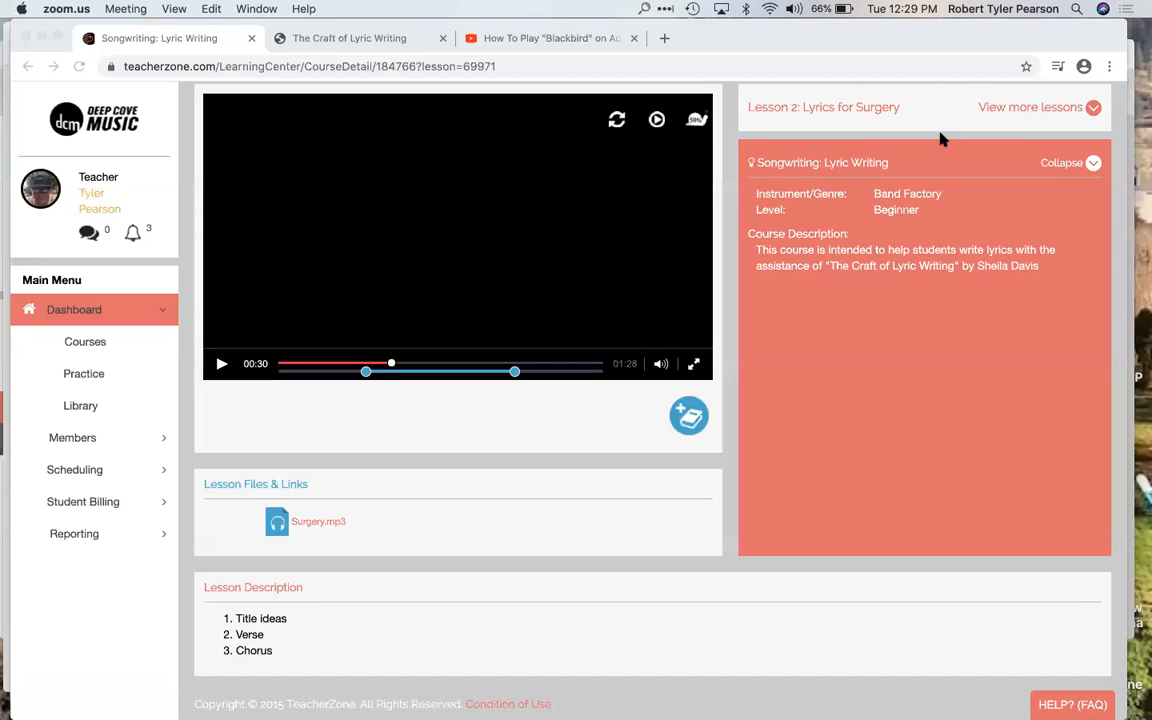
click(281, 443)
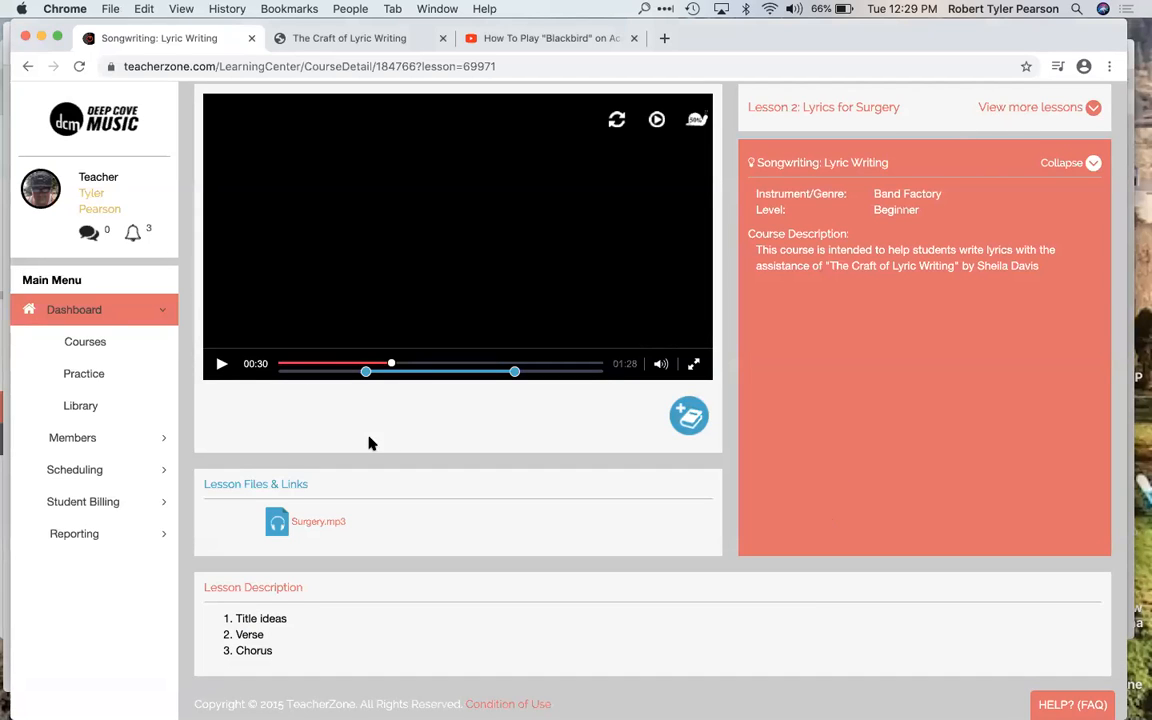
Step: Return to the dashboard, open the full course library and browse its songs and skills
click(88, 316)
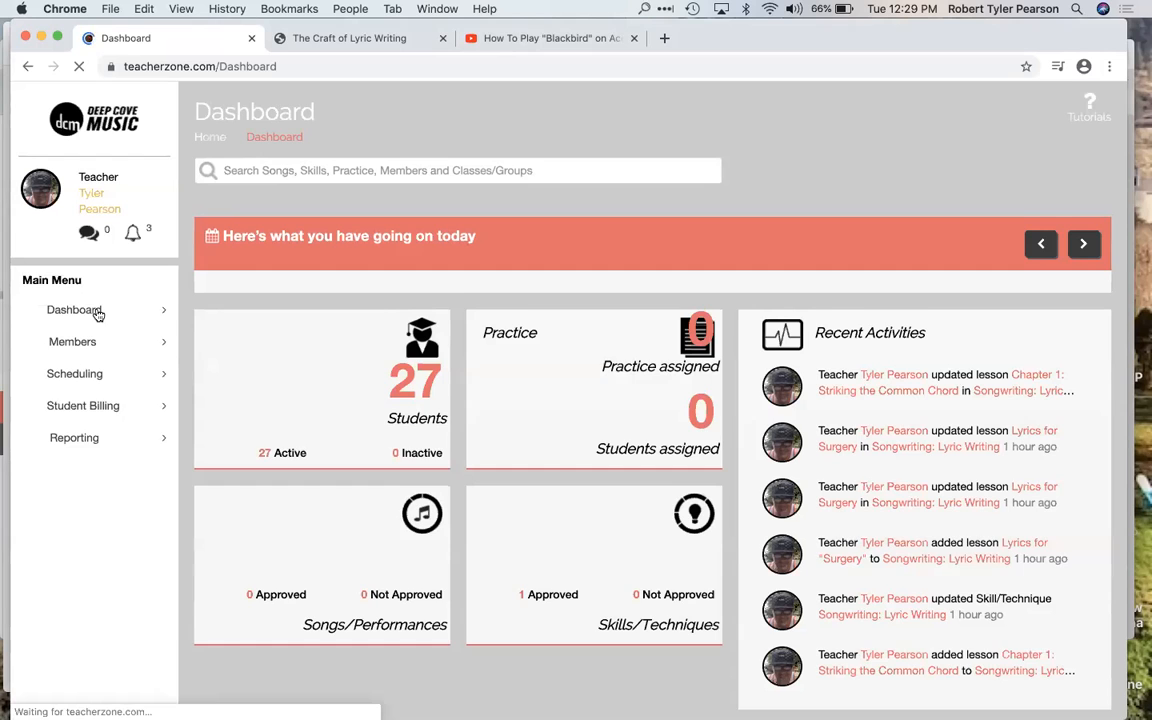
click(98, 315)
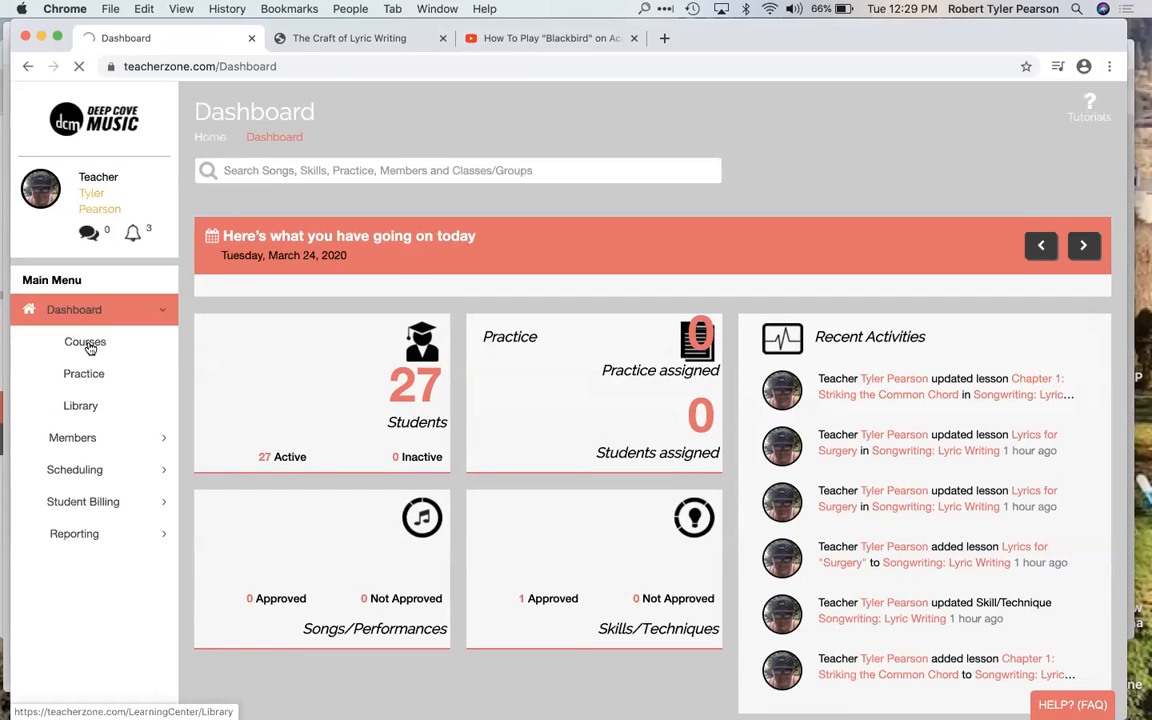
click(87, 345)
scroll(342, 424, down, 5)
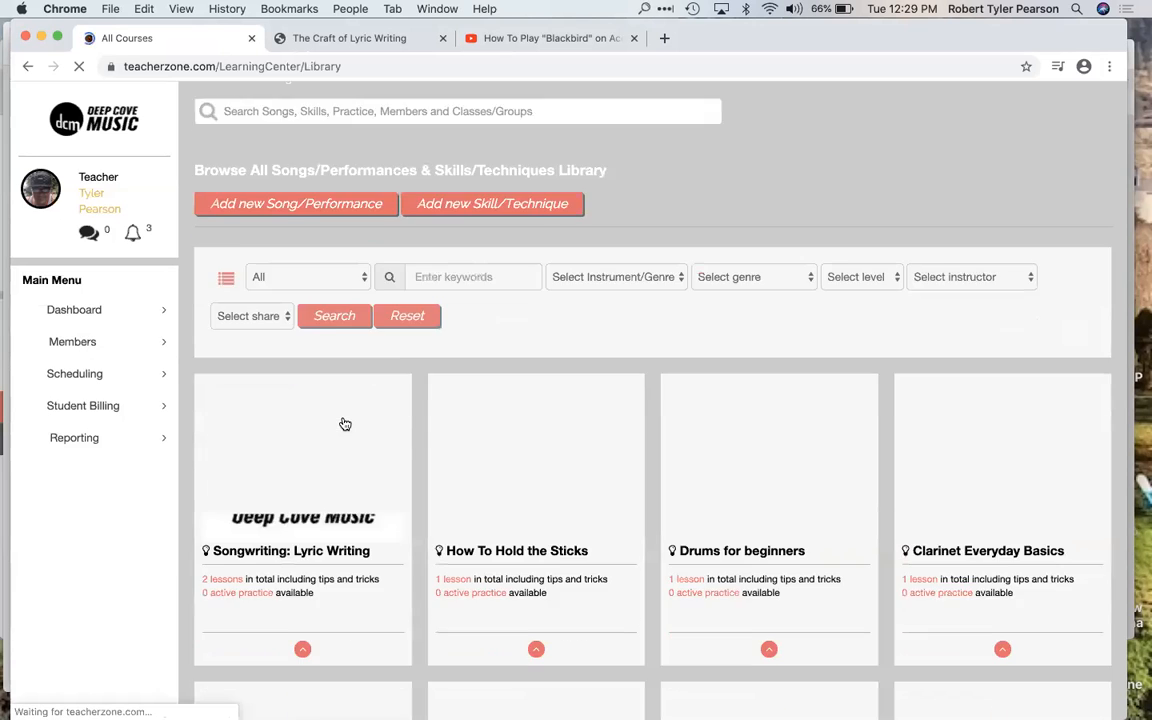
scroll(344, 424, down, 1)
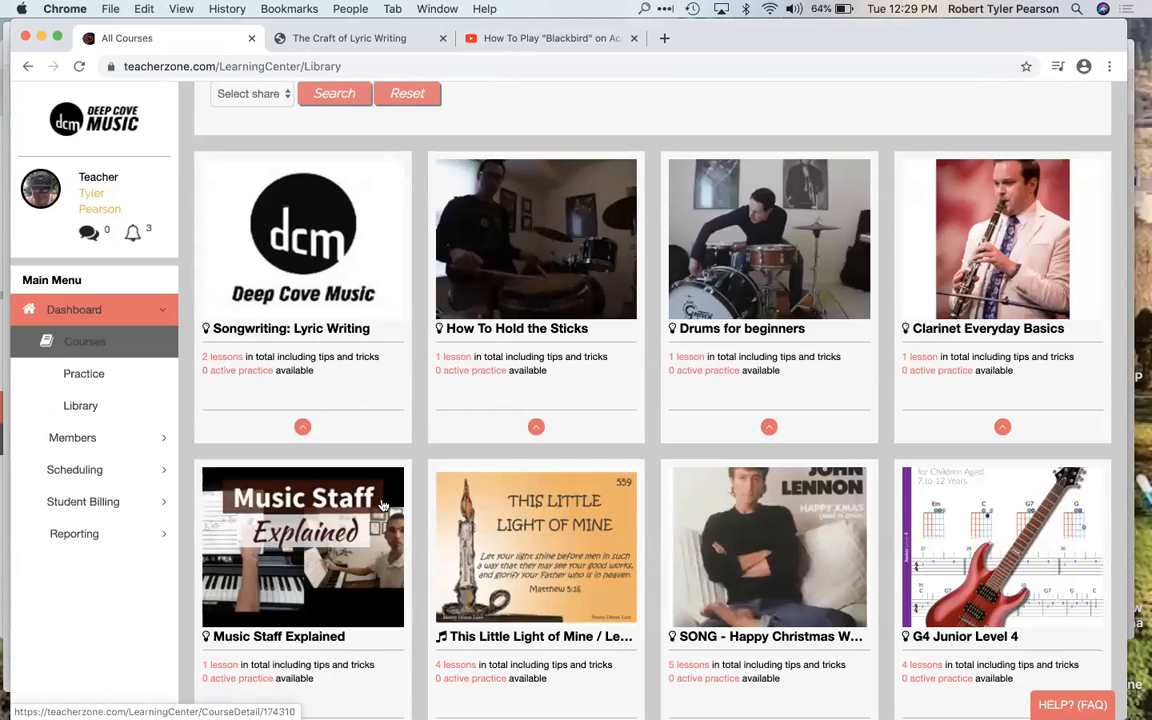
Step: Start a new practice assignment, and switch its default name option off and back on
click(92, 377)
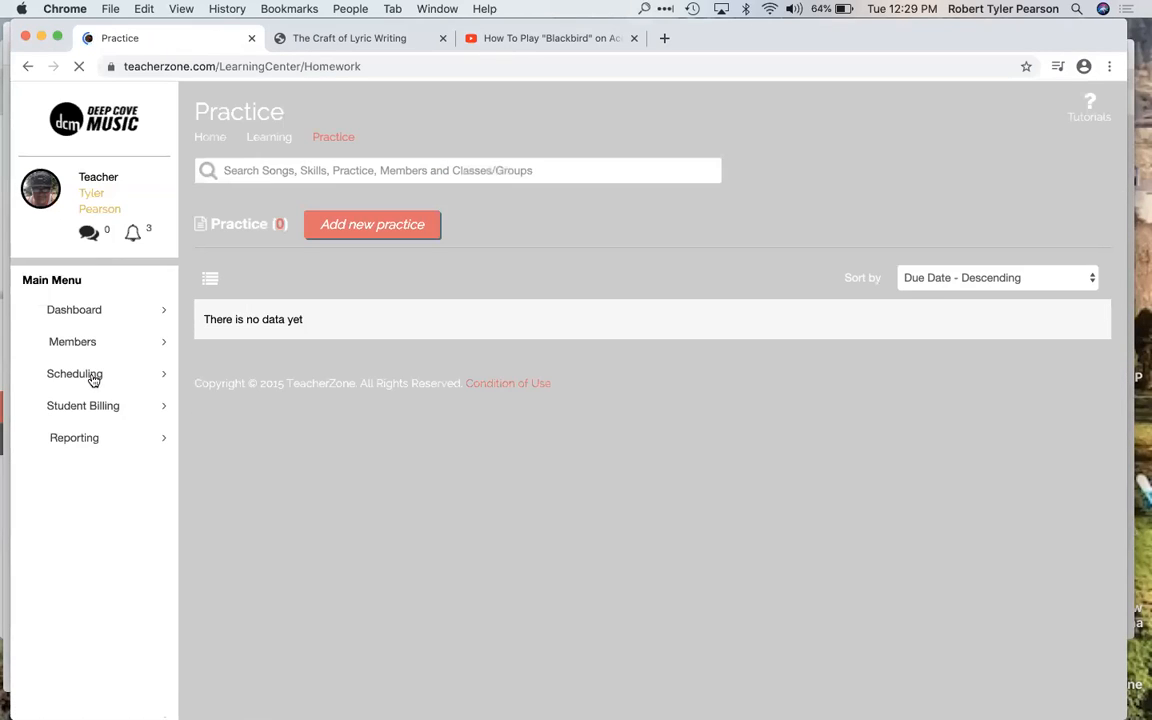
click(383, 233)
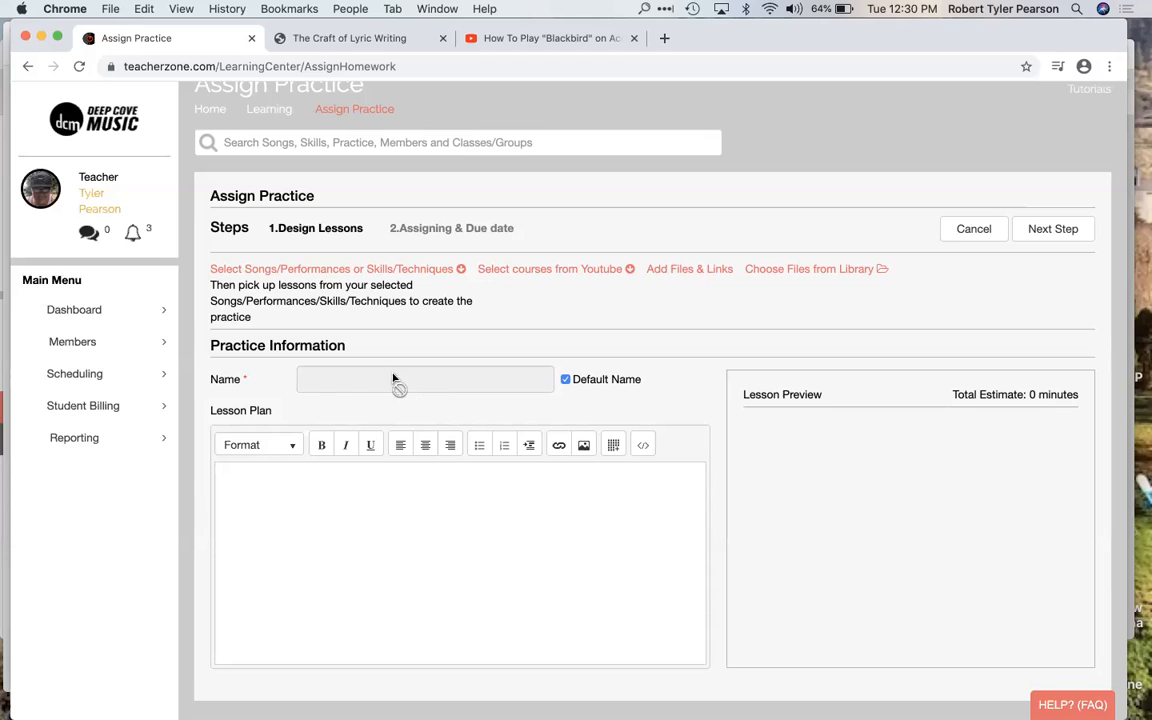
click(565, 379)
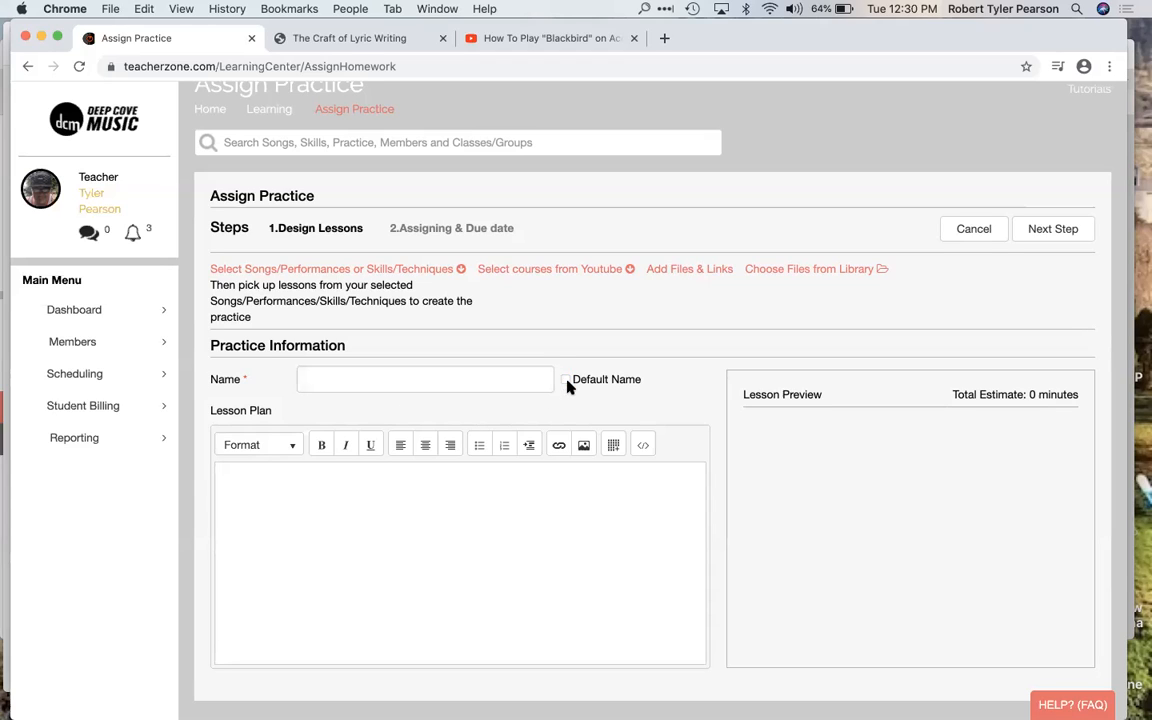
click(566, 379)
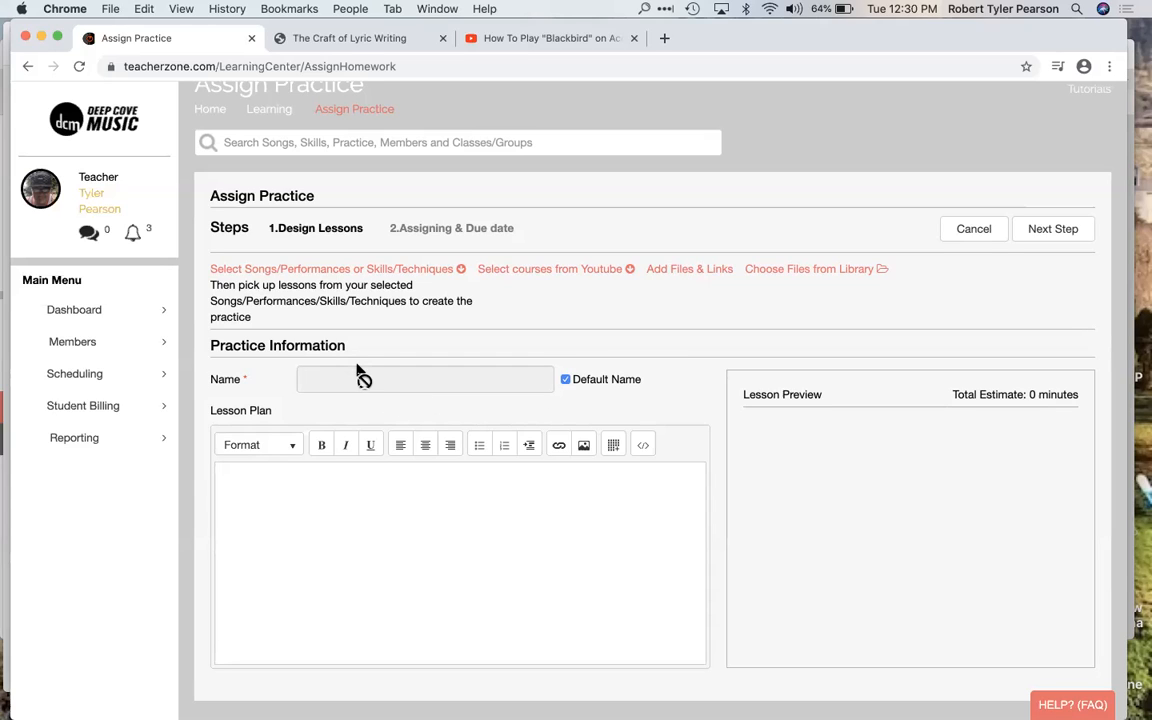
Step: Search the songs and skills for "songwriting" and add the Songwriting: Lyric Writing course to the practice
click(344, 269)
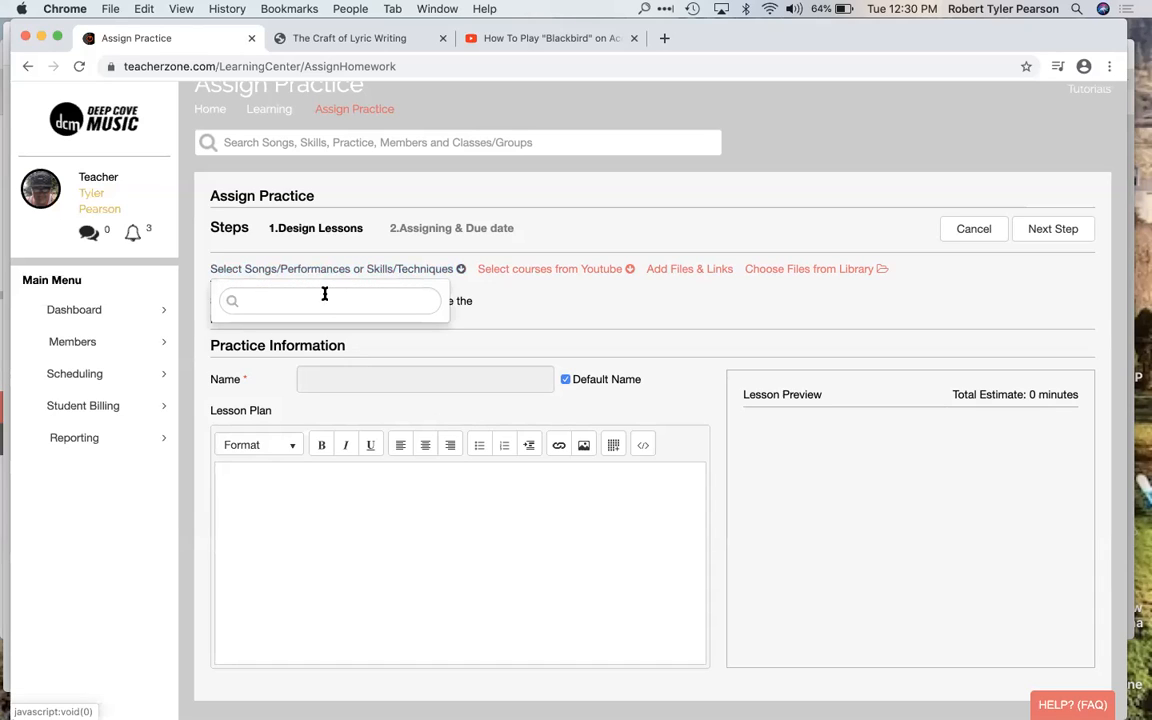
click(307, 304)
text(songwritin)
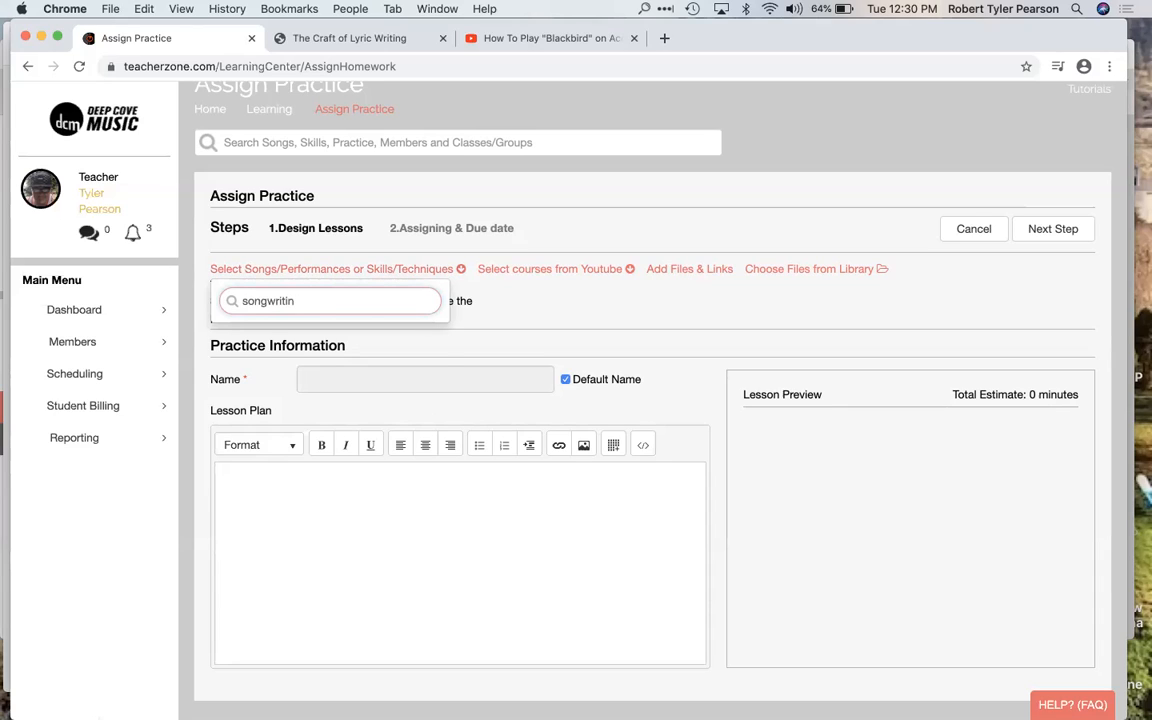
text(g)
click(226, 342)
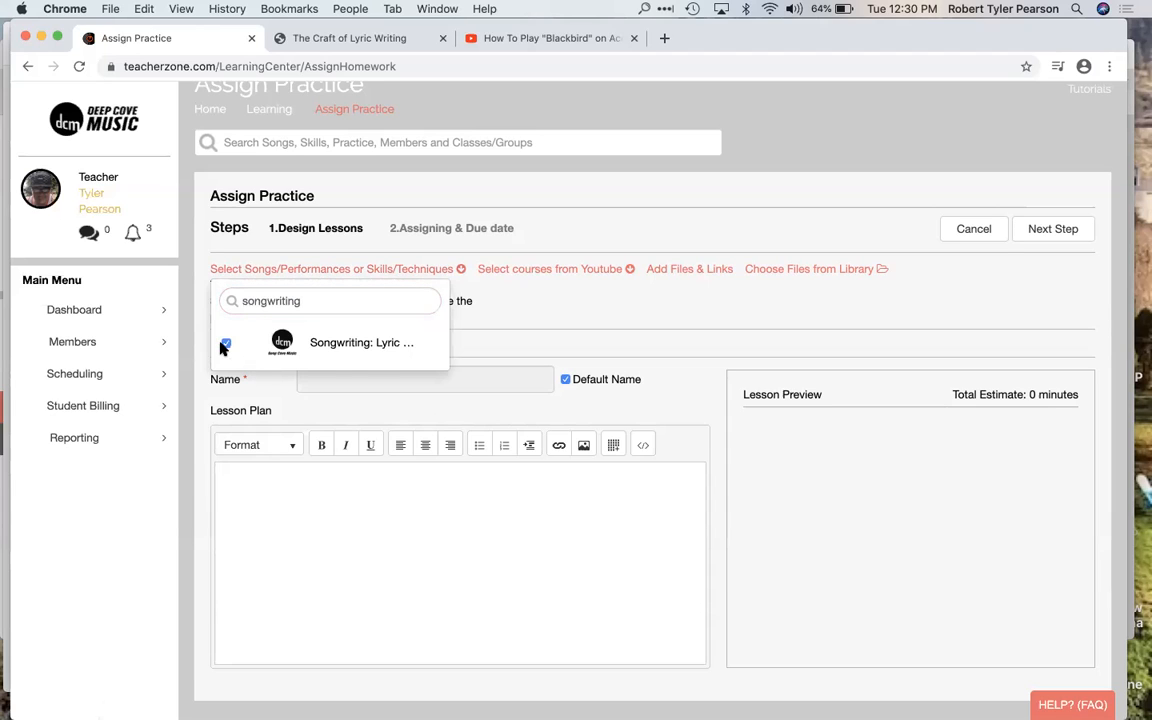
click(595, 452)
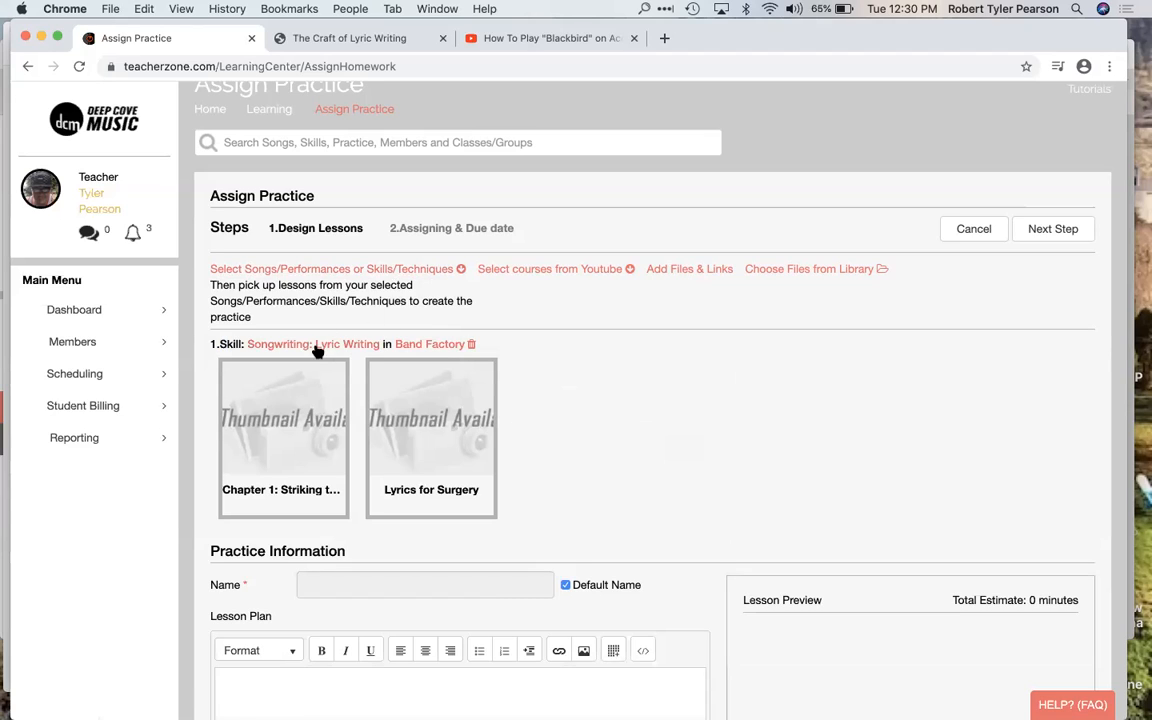
Step: Include the lessons Chapter 1: Striking the Common Chord and Lyrics for Surgery in the practice, and review the lesson preview
click(308, 393)
click(405, 395)
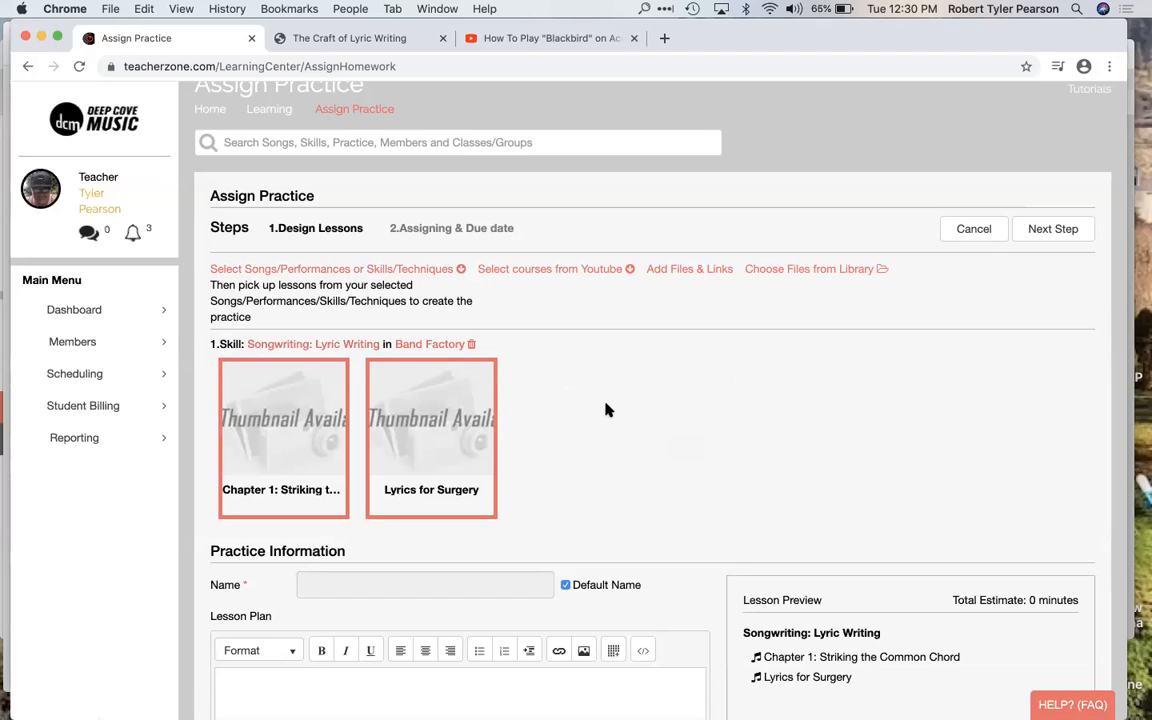
scroll(607, 408, down, 2)
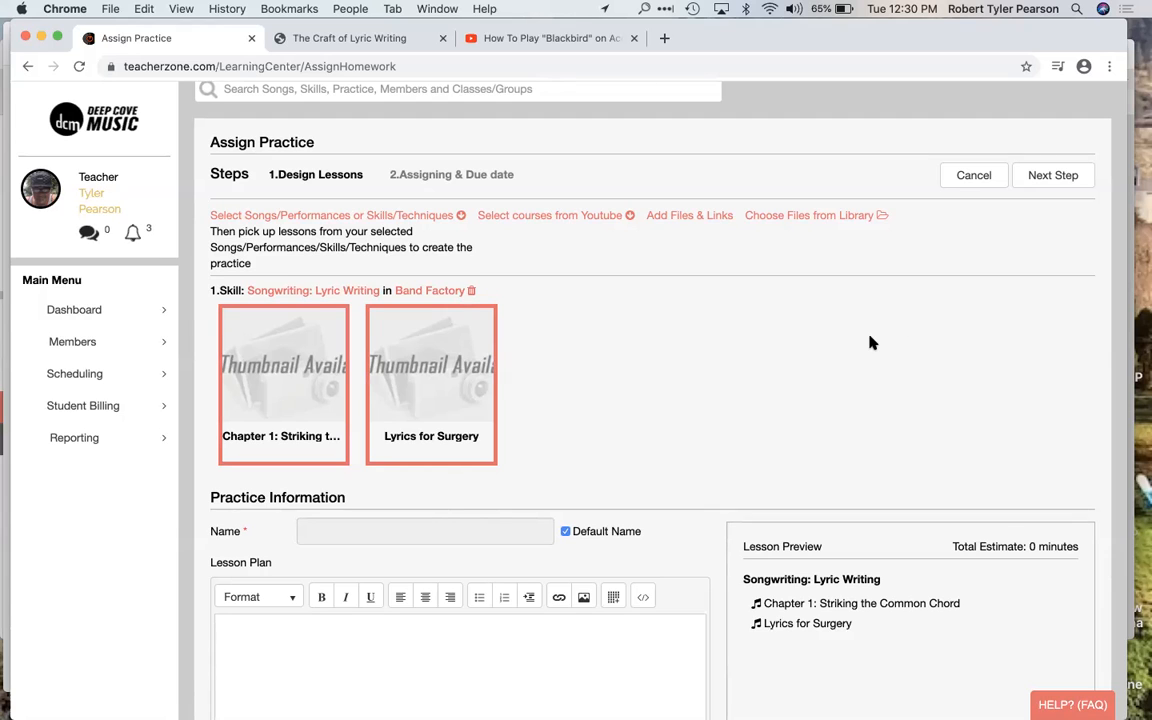
scroll(869, 342, down, 2)
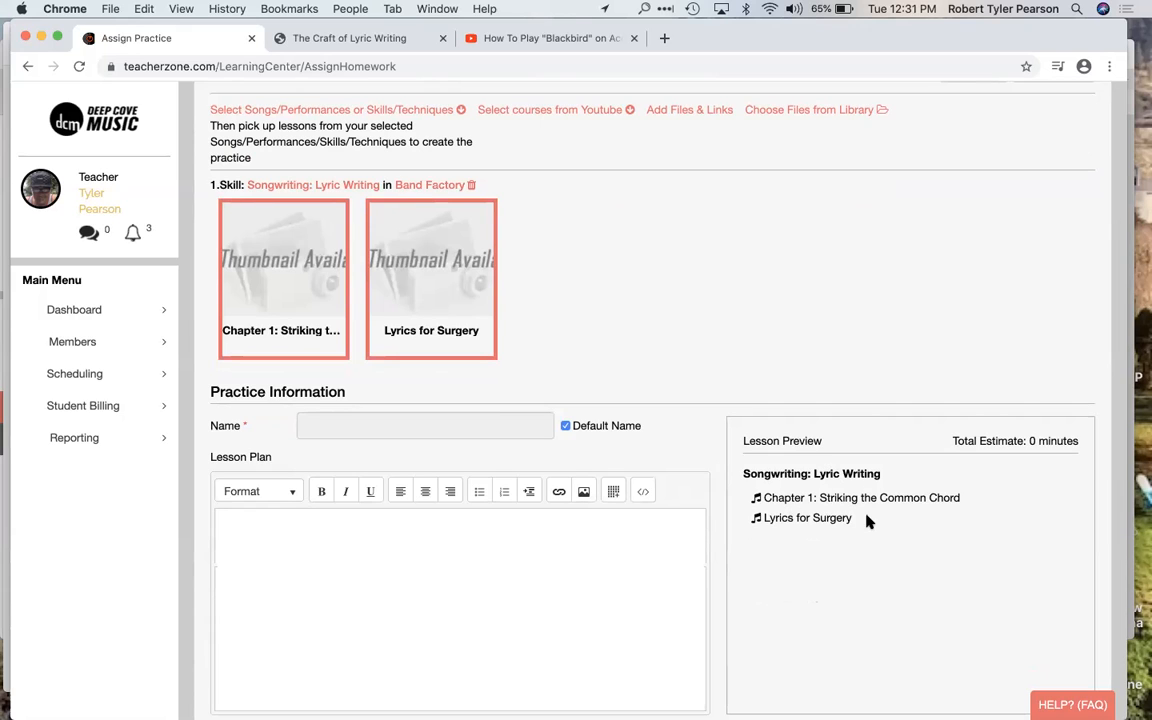
Step: Search the songs and skills for "music st", add the Music Staff Explained course and include its lesson in the practice
scroll(733, 283, up, 2)
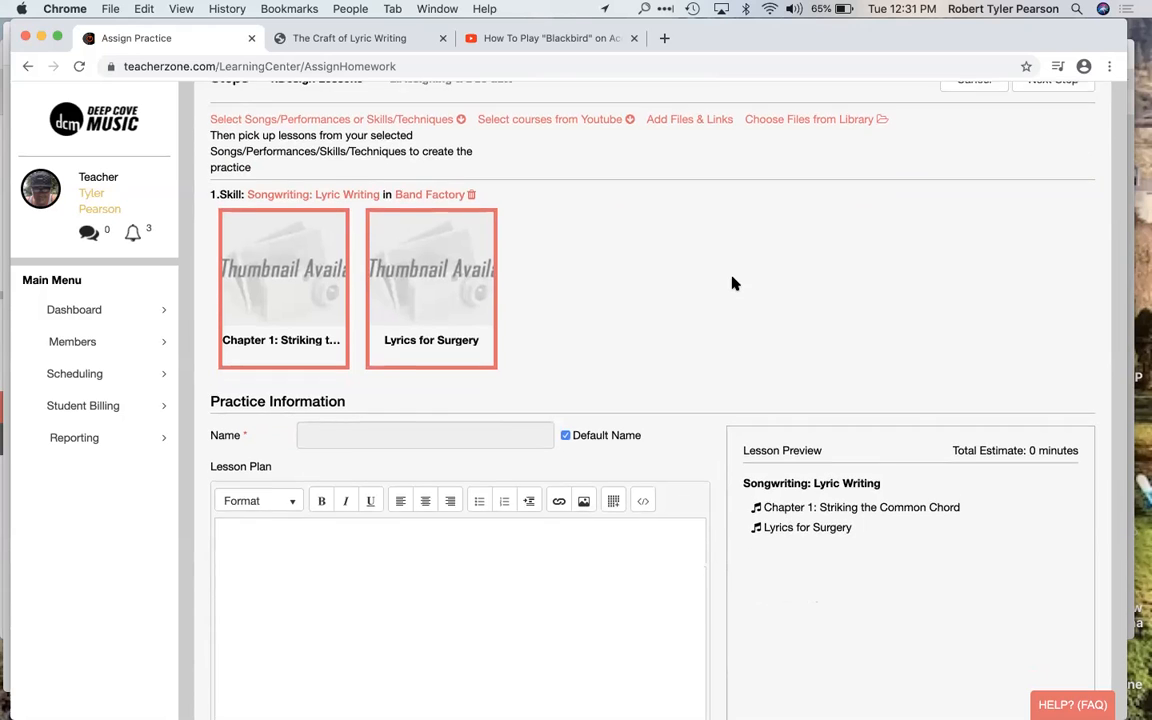
click(400, 229)
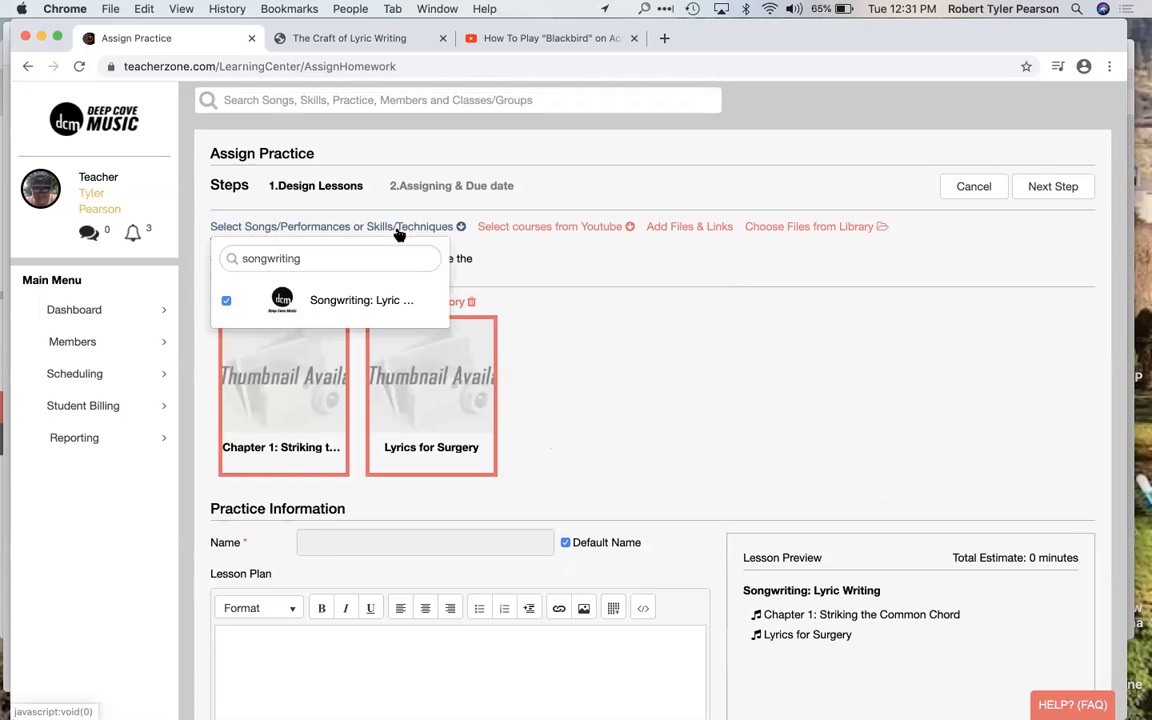
double_click(380, 261)
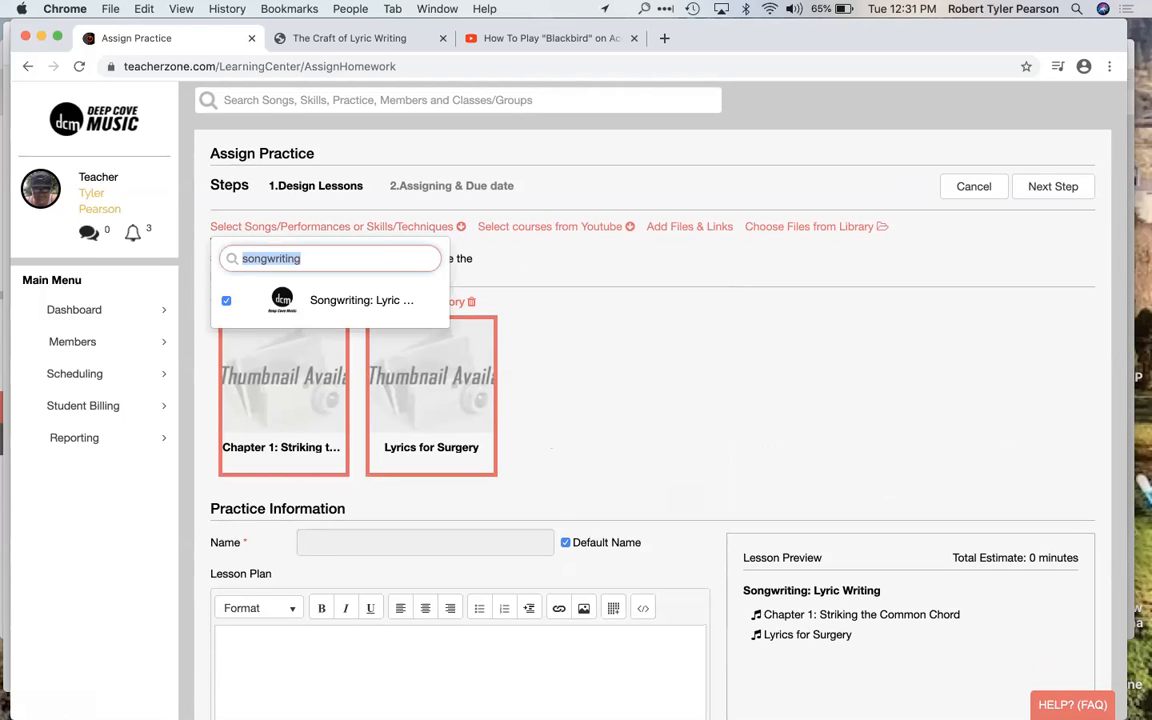
text(music st)
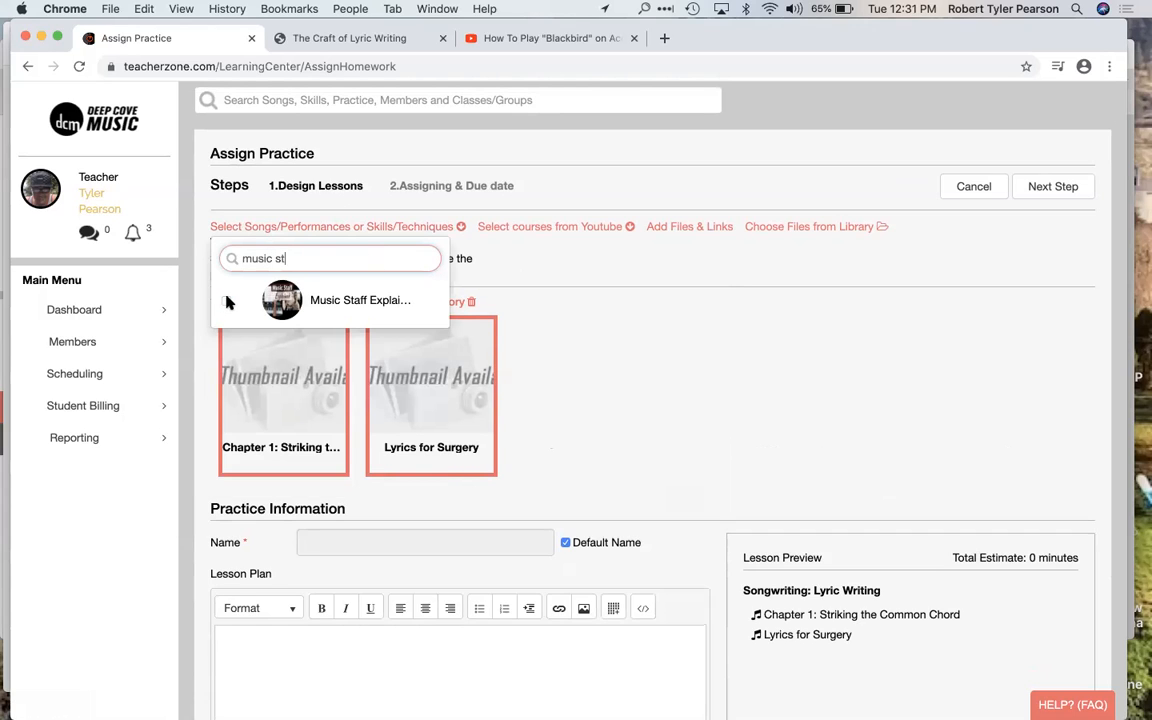
click(226, 300)
scroll(471, 512, down, 3)
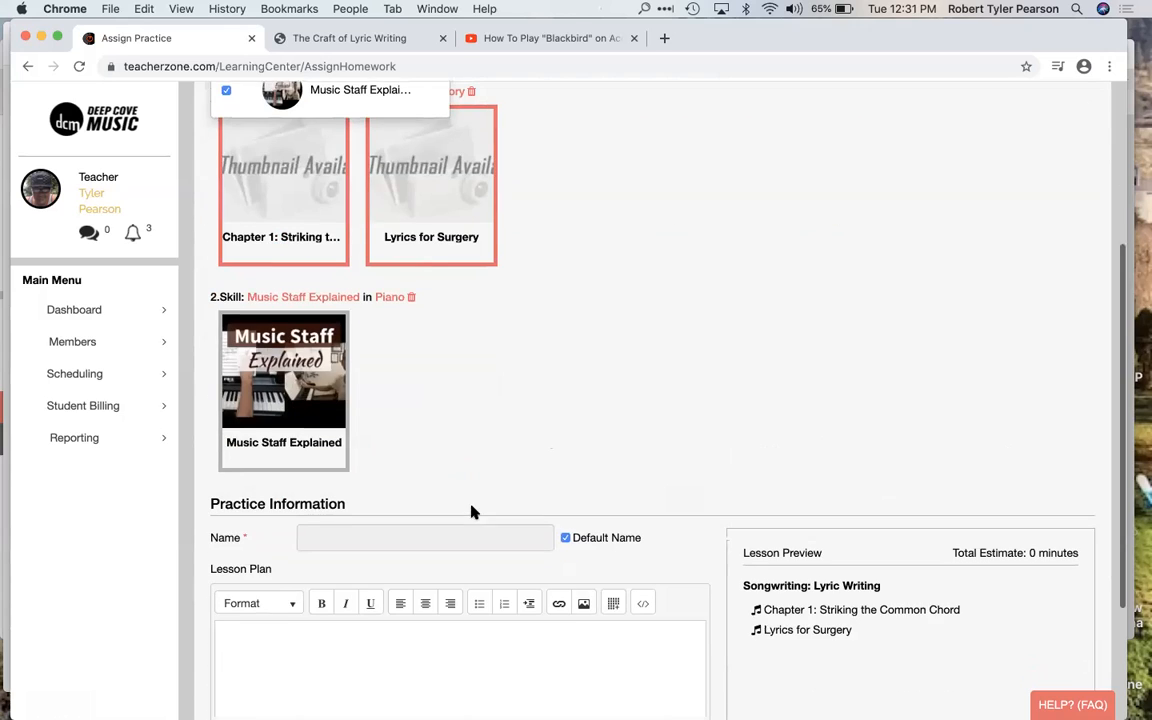
click(312, 390)
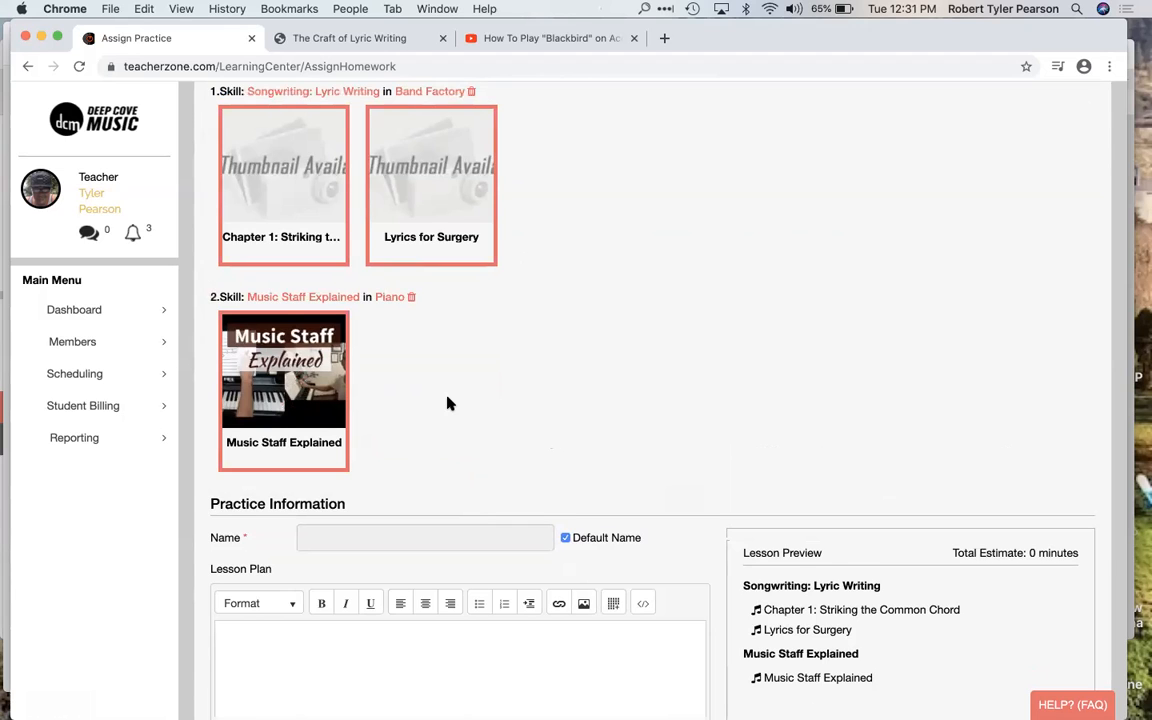
Step: Search the songs and skills for "drums" and add the Drums for beginners course to the practice
scroll(447, 403, up, 4)
click(330, 290)
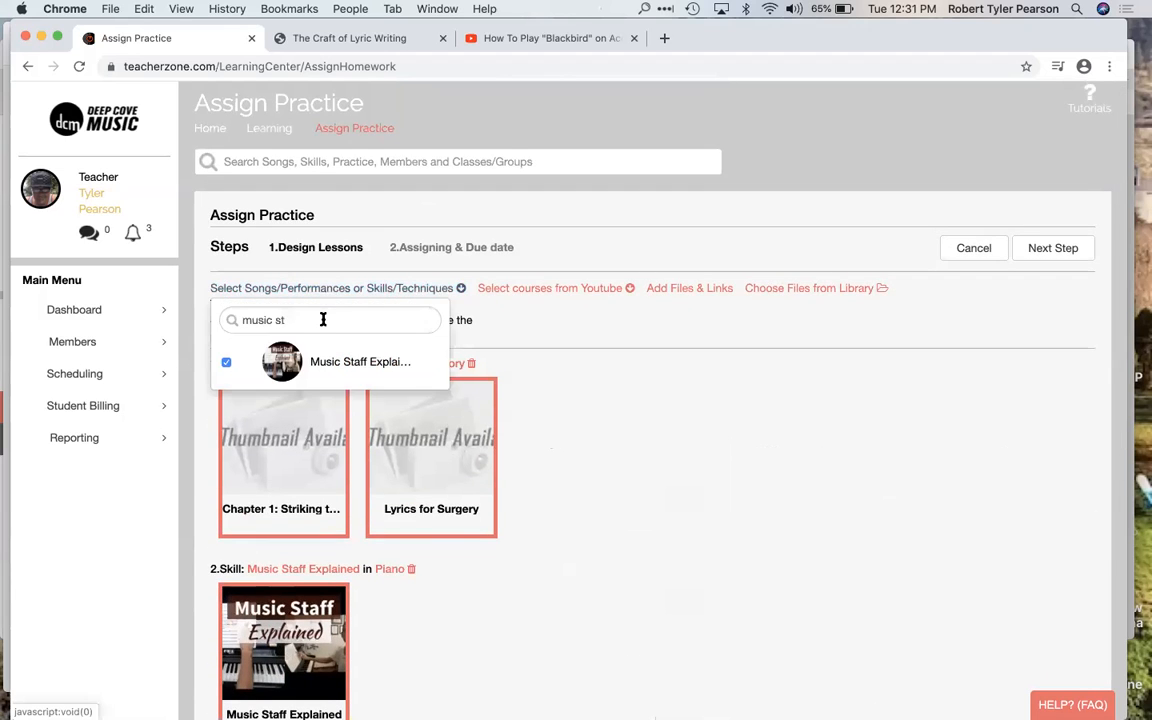
click(321, 319)
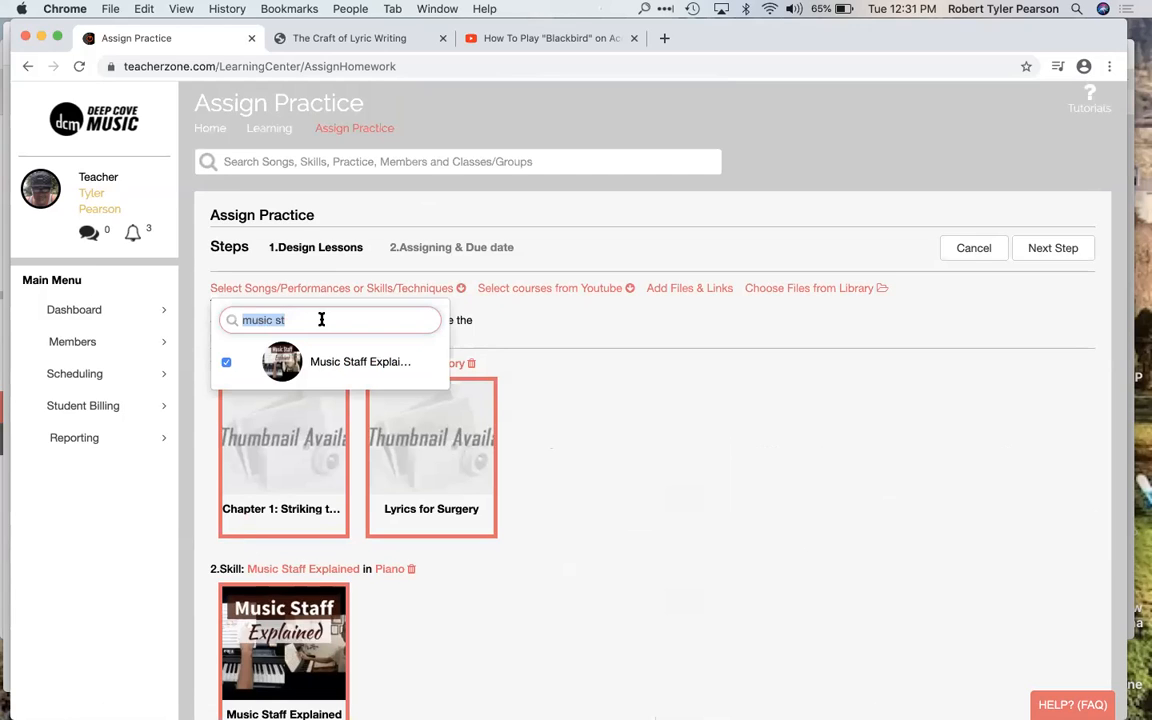
text(drums)
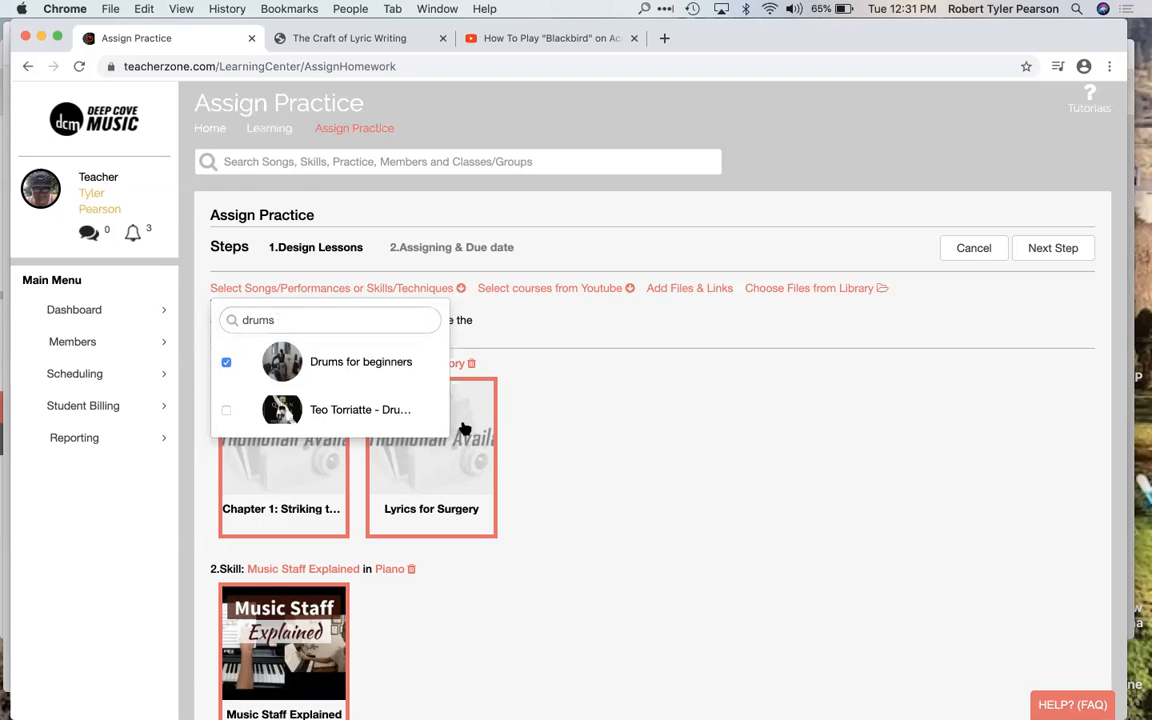
scroll(464, 428, down, 10)
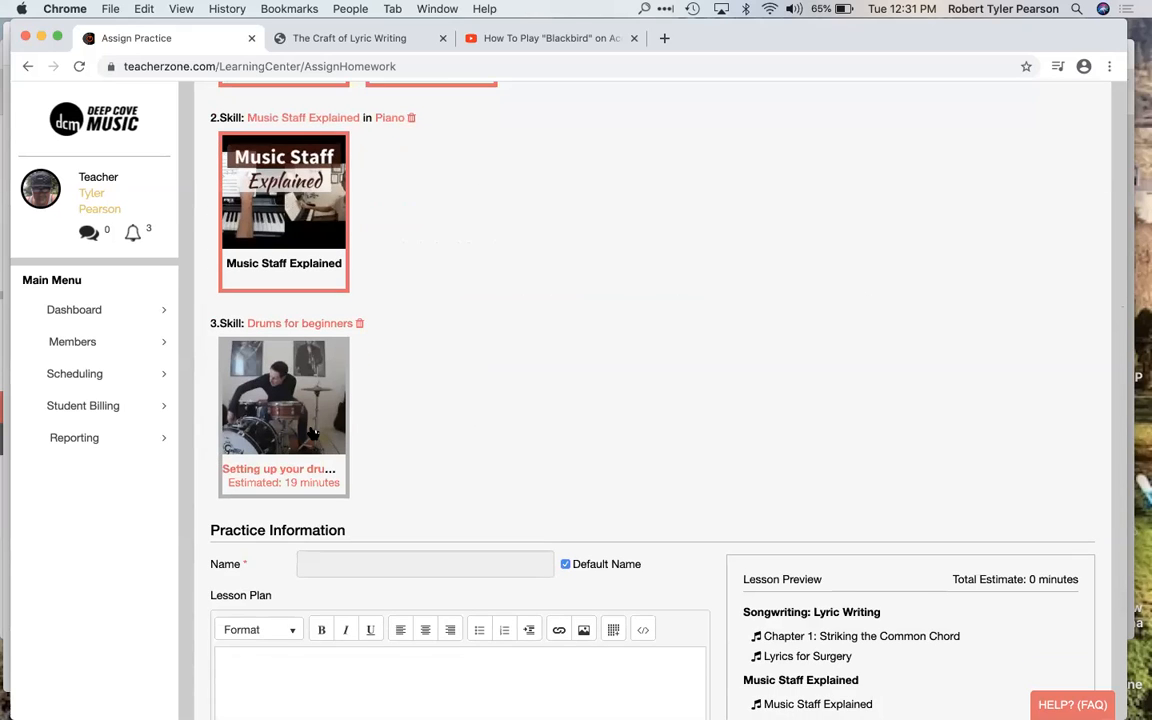
Step: Search for "tnt", add SONG - TNT by AC/DC to the practice and include its TNT - Track and TNT - Backing Track lessons
scroll(483, 352, up, 10)
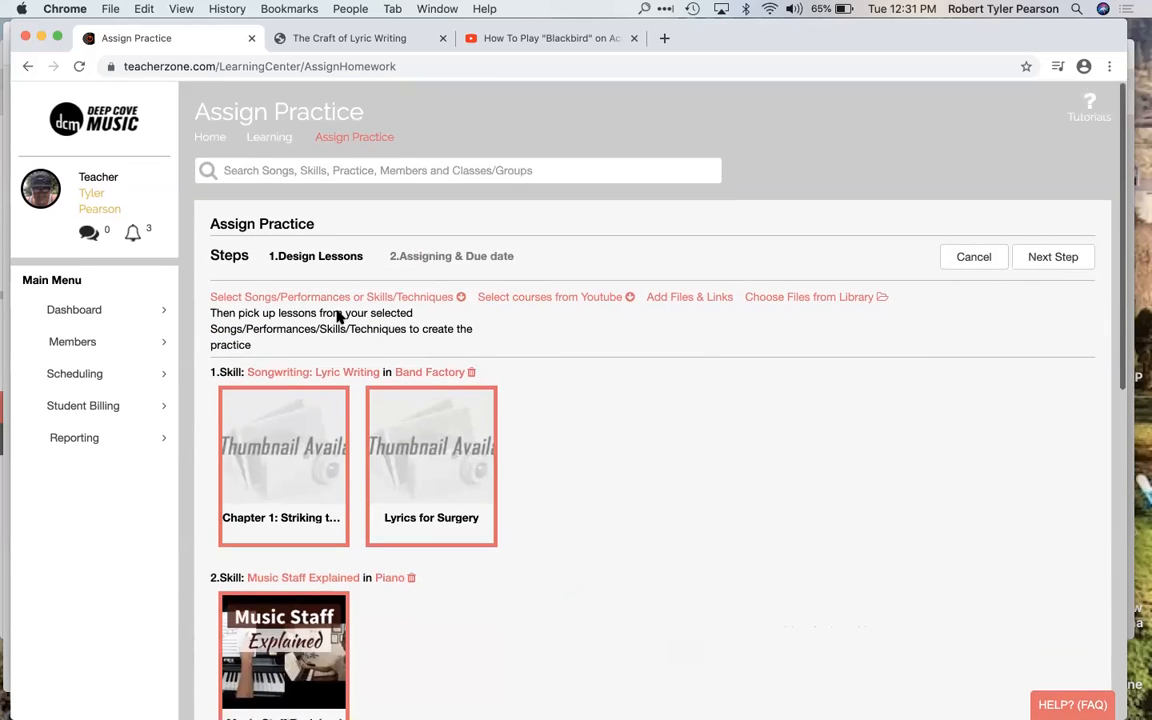
click(334, 297)
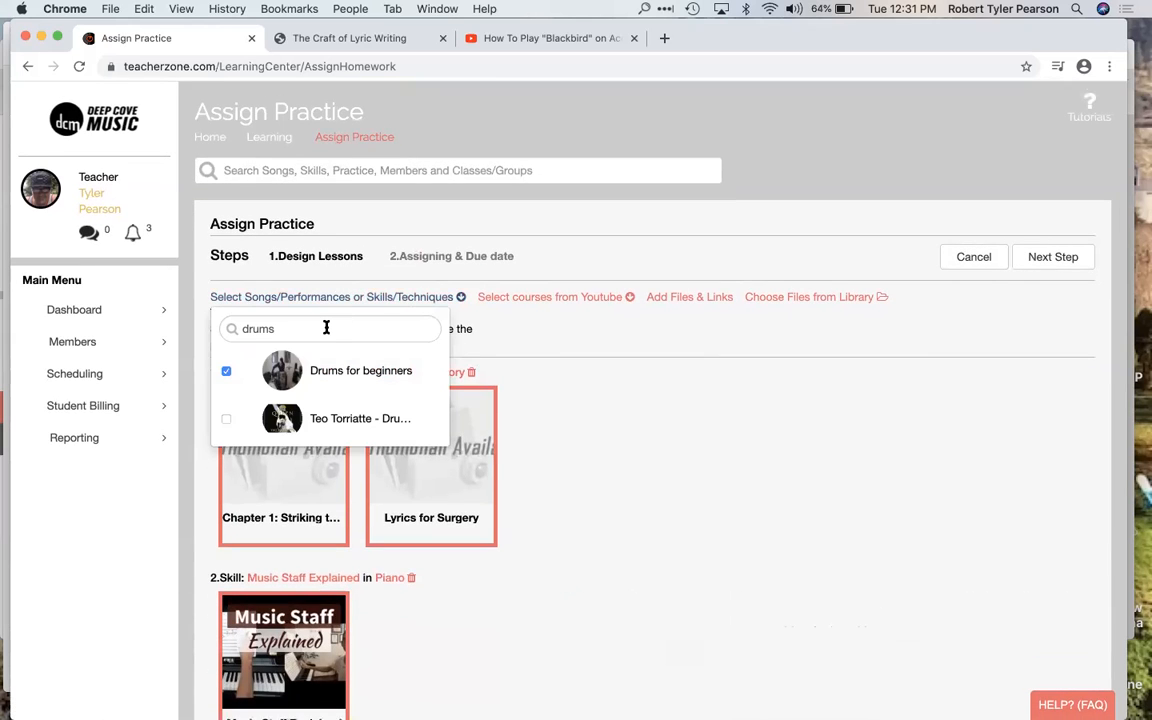
double_click(326, 328)
text(tnt)
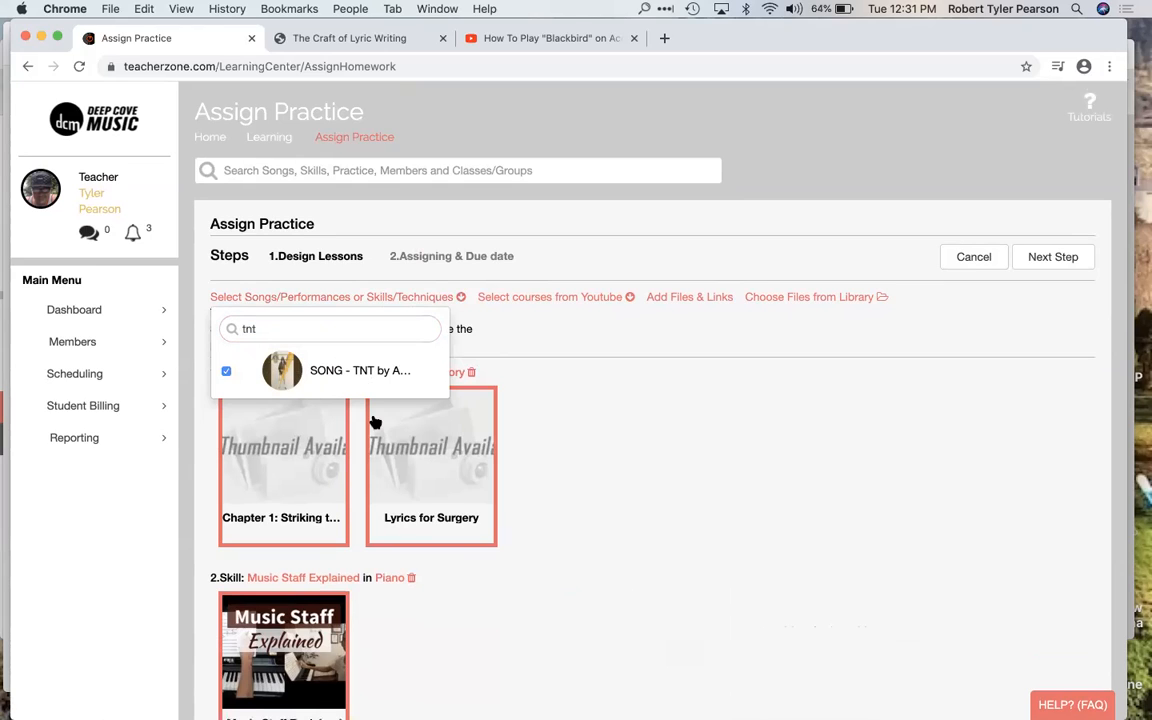
scroll(373, 419, down, 6)
scroll(373, 421, down, 2)
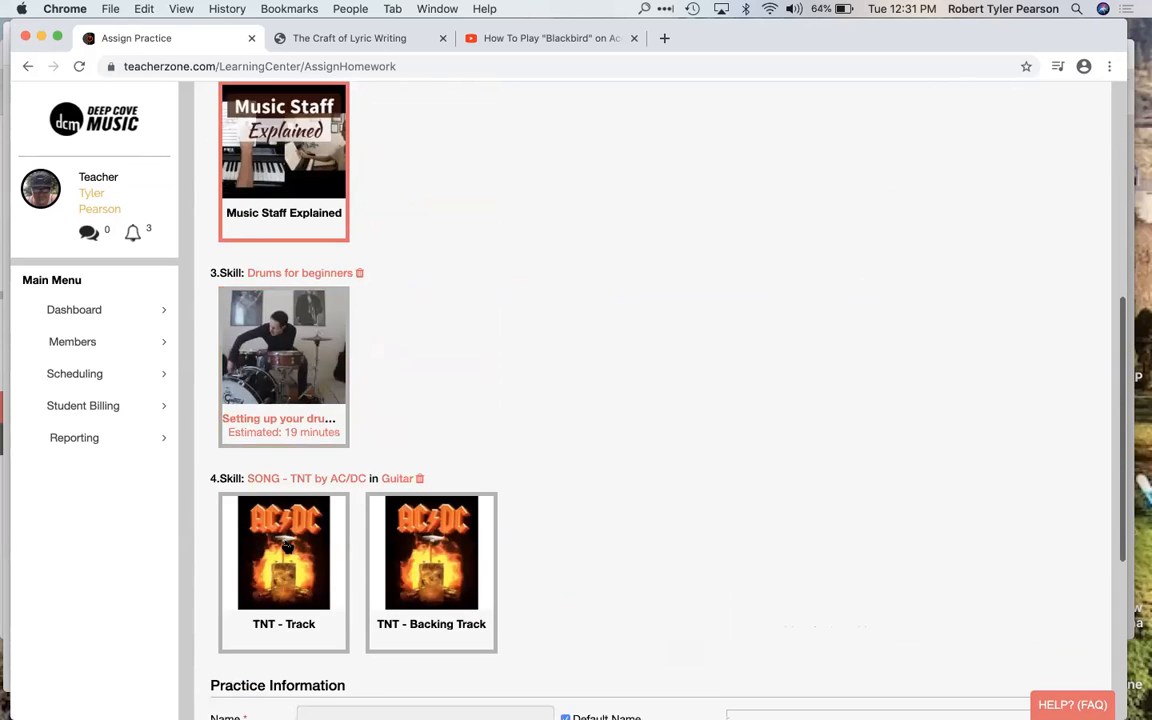
click(257, 515)
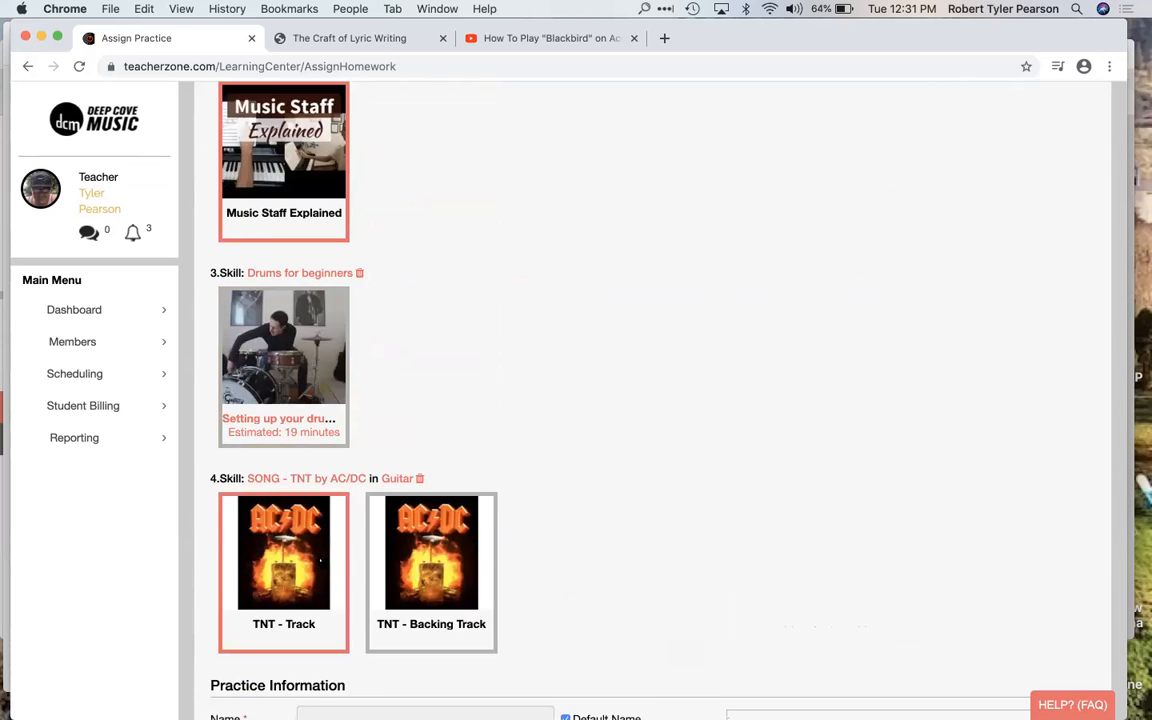
click(430, 555)
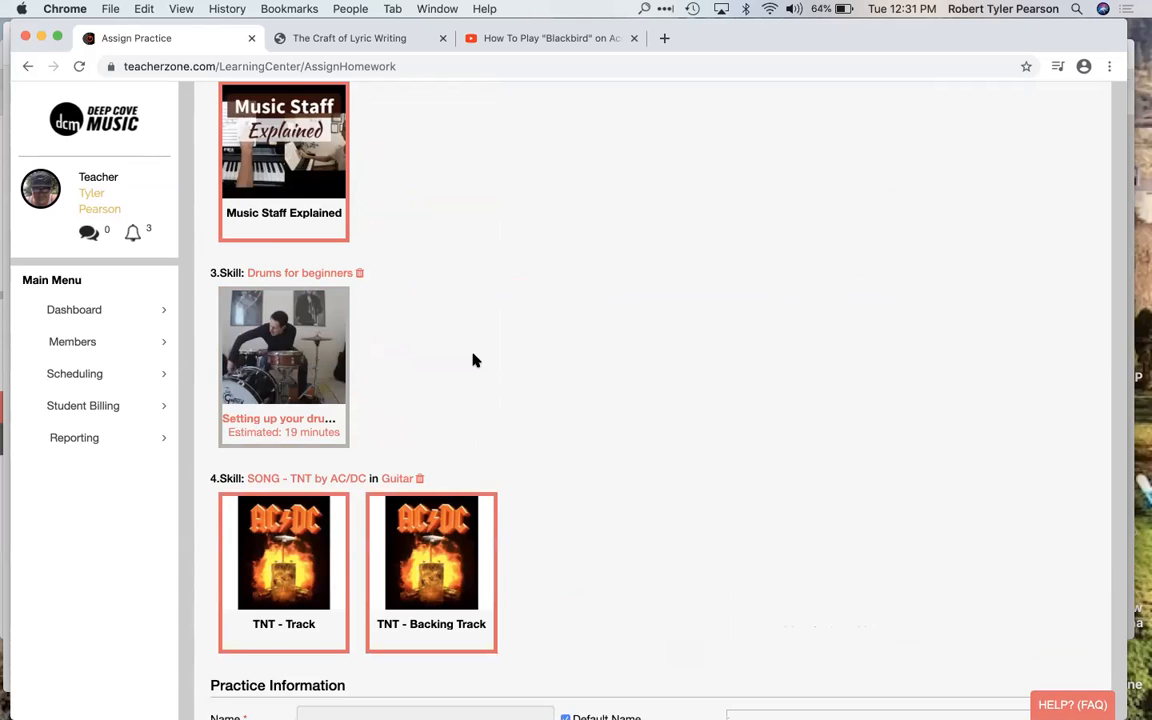
Step: Include the Setting up your drum set lesson from Drums for beginners in the practice
scroll(475, 360, down, 2)
scroll(475, 360, up, 4)
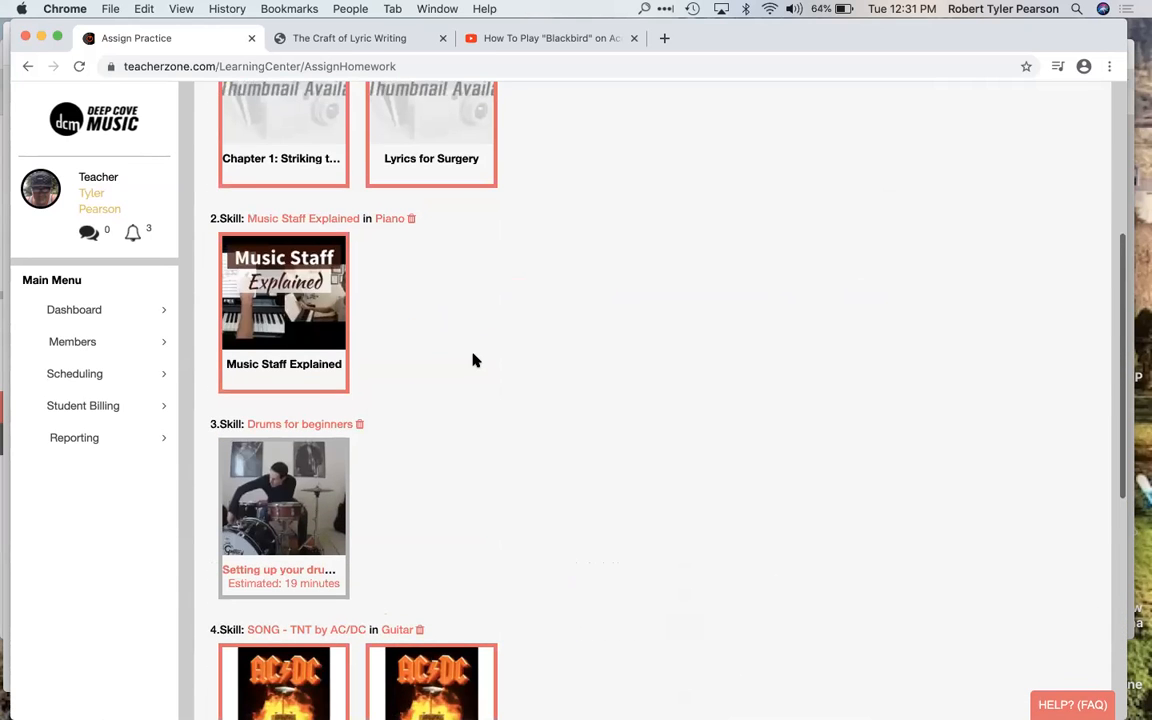
scroll(475, 360, up, 4)
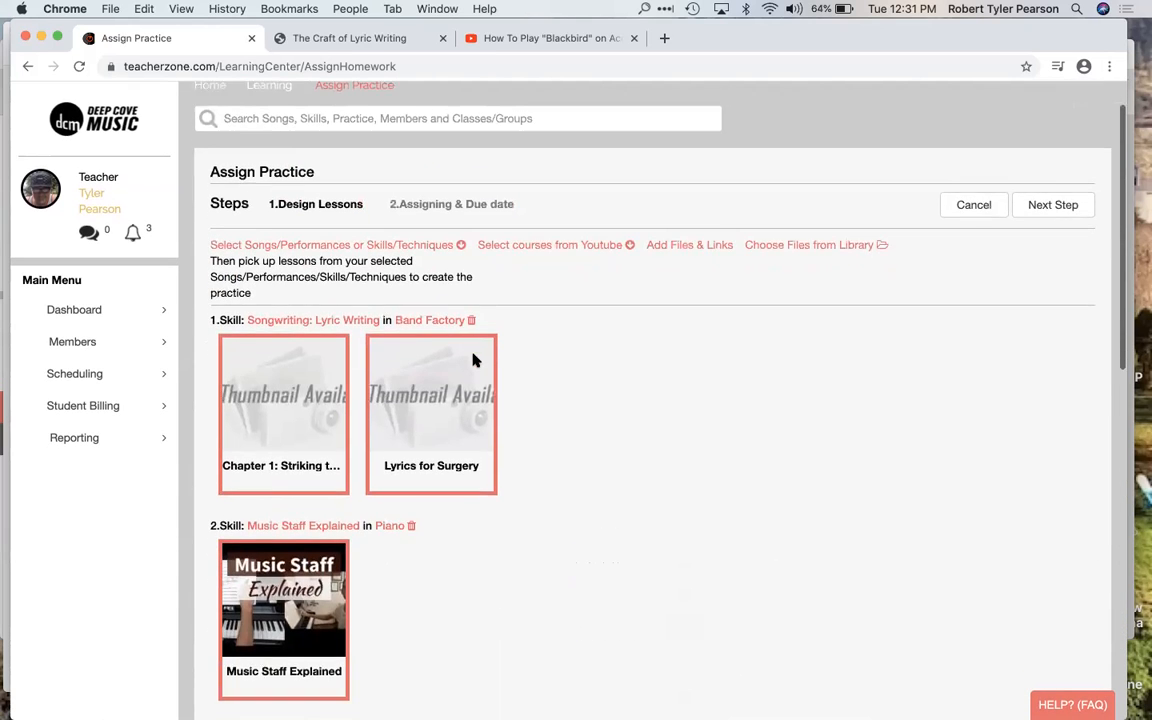
scroll(540, 340, down, 1)
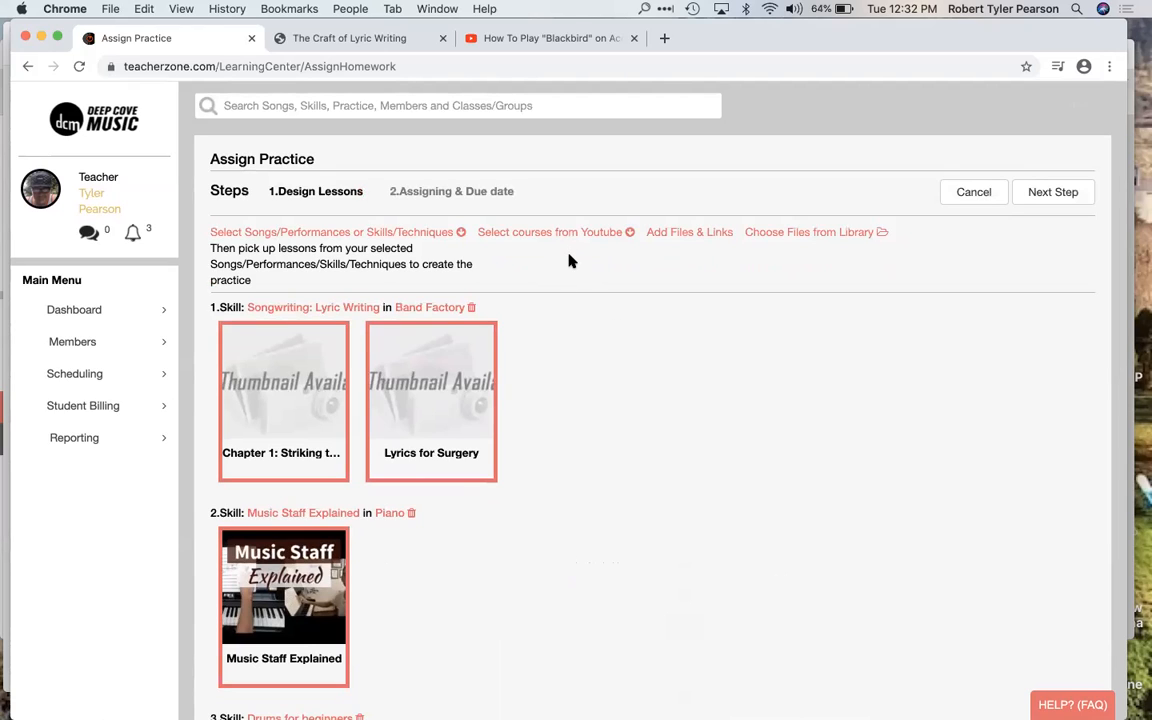
scroll(584, 404, down, 5)
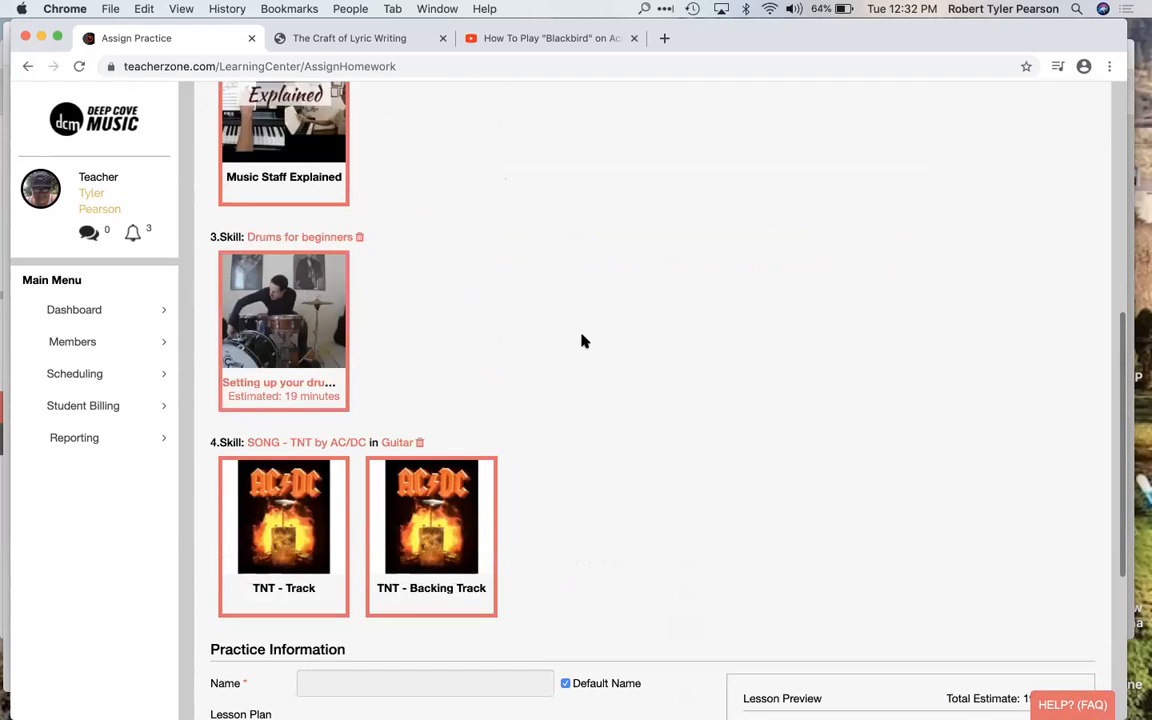
Step: Search the YouTube courses for "how to play blackbird" and add the How To Play "Blackbird" on Acoustic Guitar lesson to the practice
scroll(581, 339, up, 6)
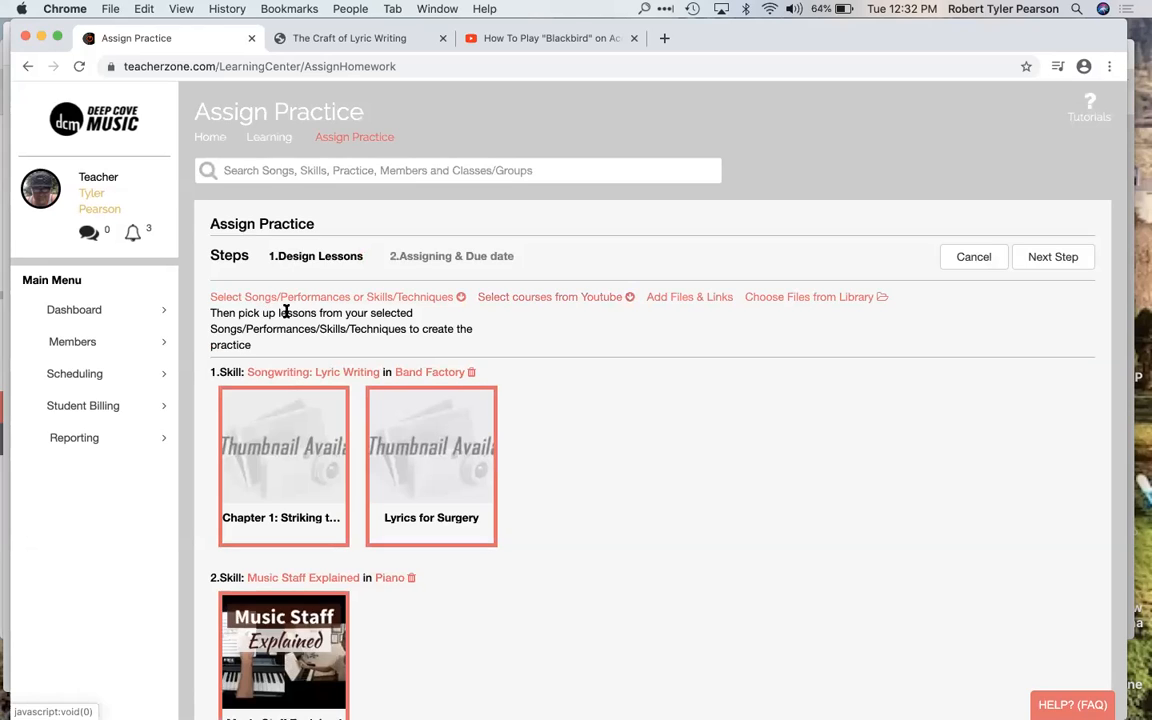
click(569, 303)
click(548, 331)
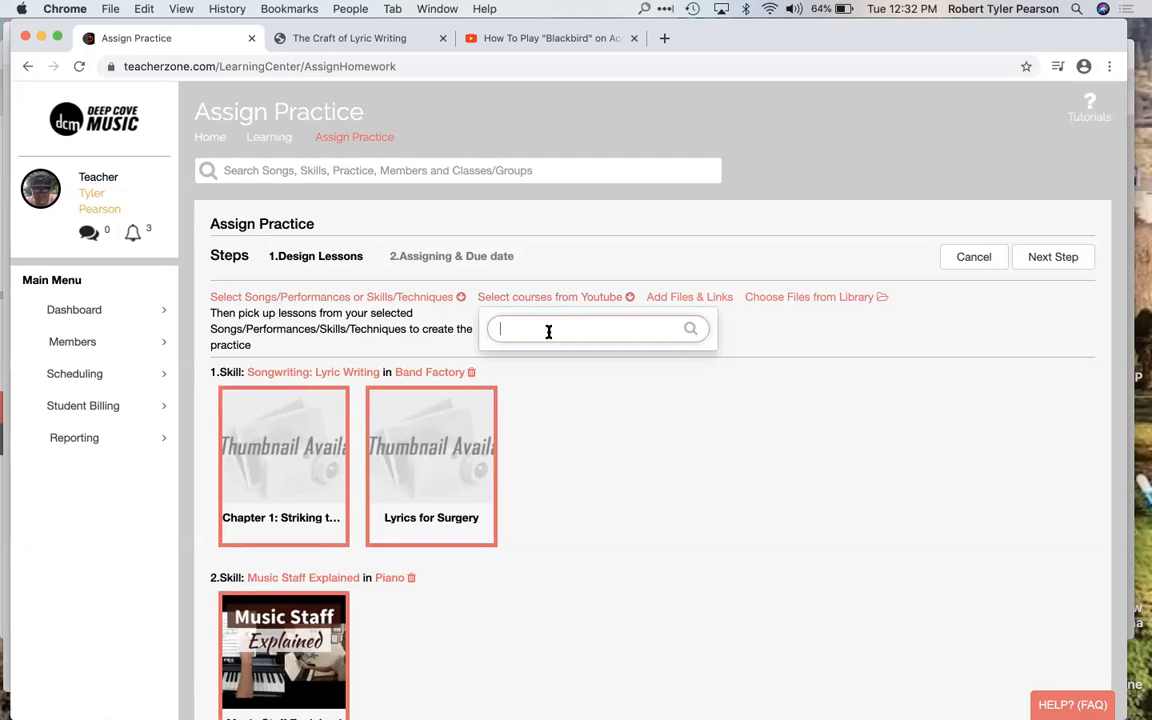
text(black)
text(bi)
text(how to )
text(play)
click(603, 329)
text(rd)
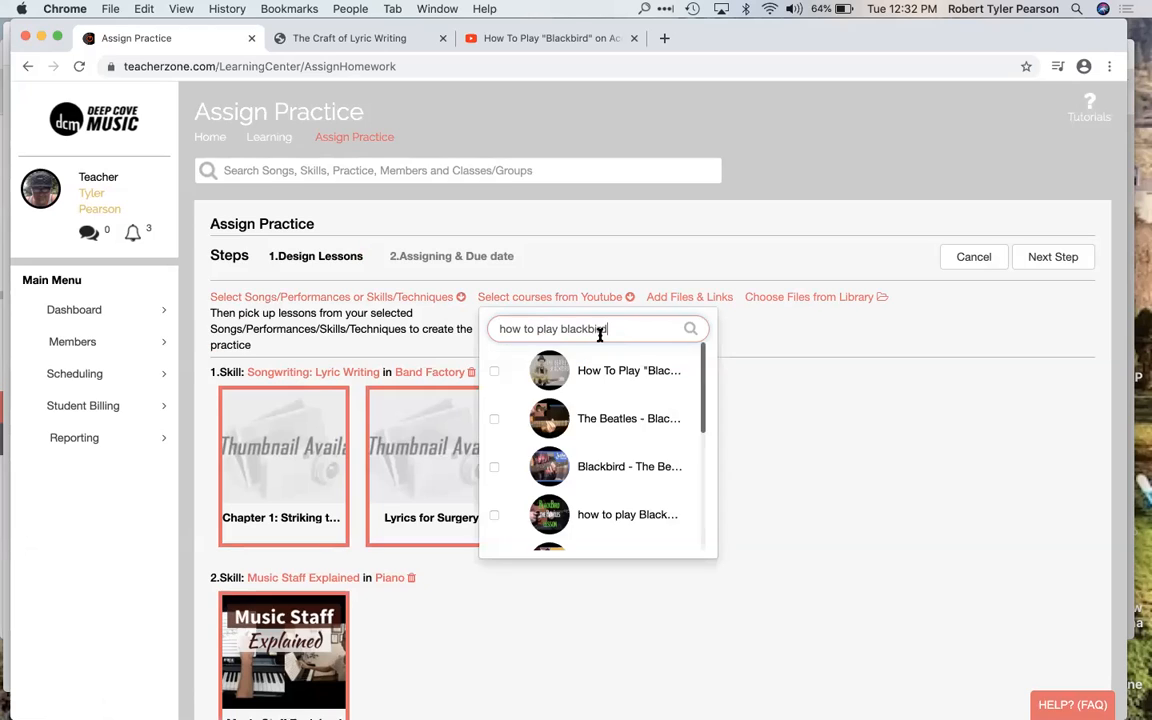
mouse_move(571, 370)
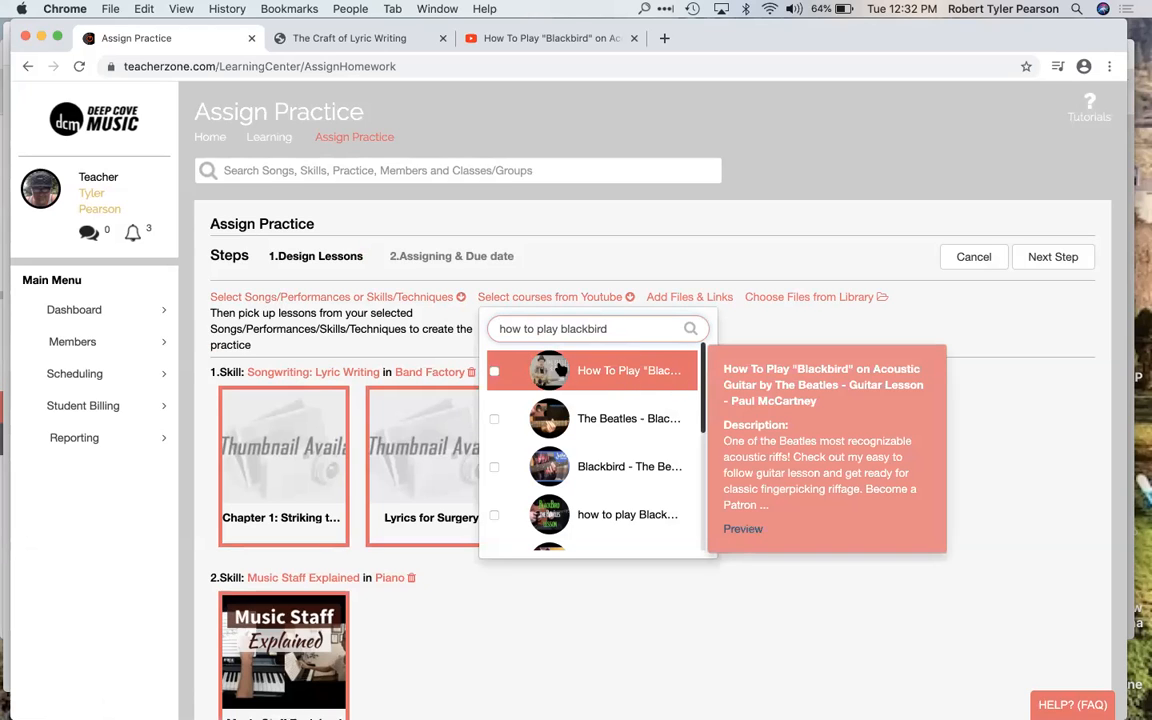
click(494, 371)
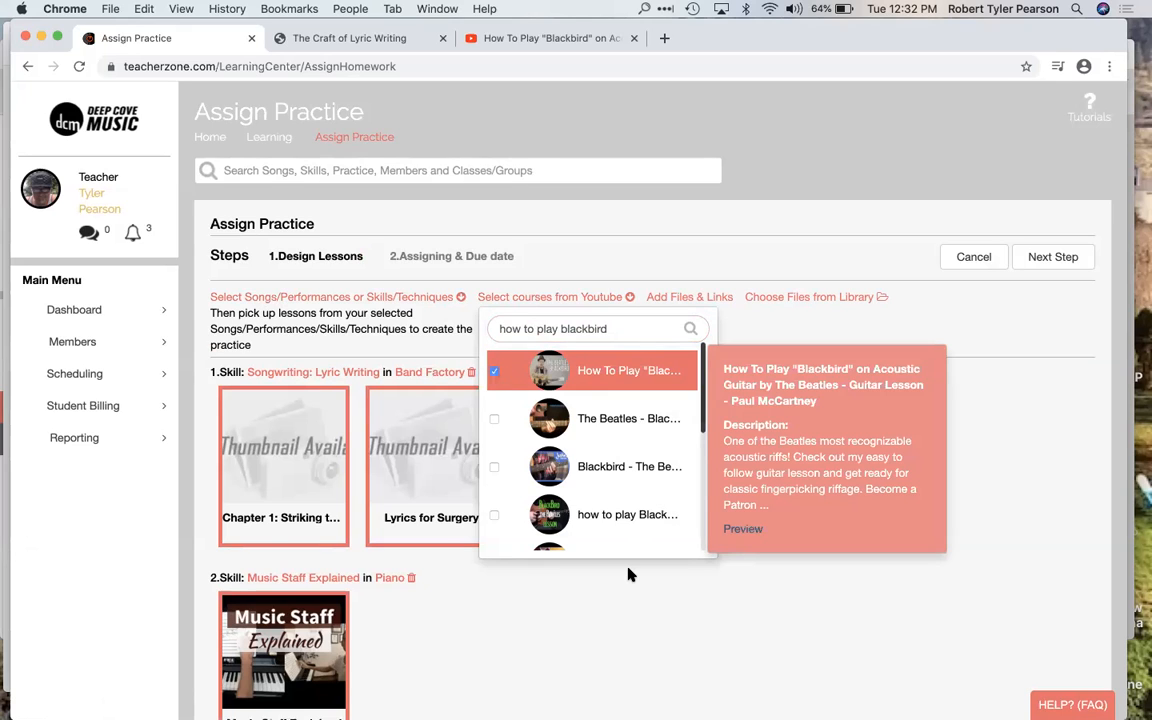
Step: Review all the lessons chosen for the practice, including the YouTube course, and check the lesson preview
scroll(627, 571, down, 5)
scroll(450, 520, down, 3)
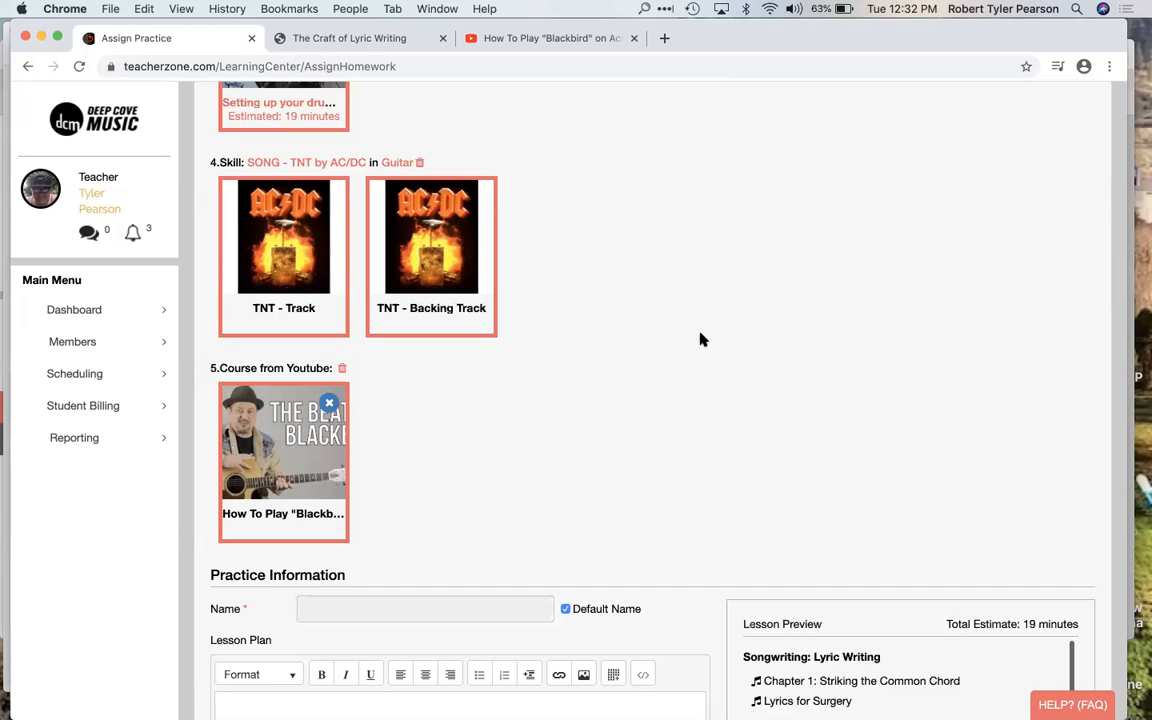
scroll(703, 340, down, 1)
scroll(703, 340, up, 5)
scroll(703, 340, up, 5)
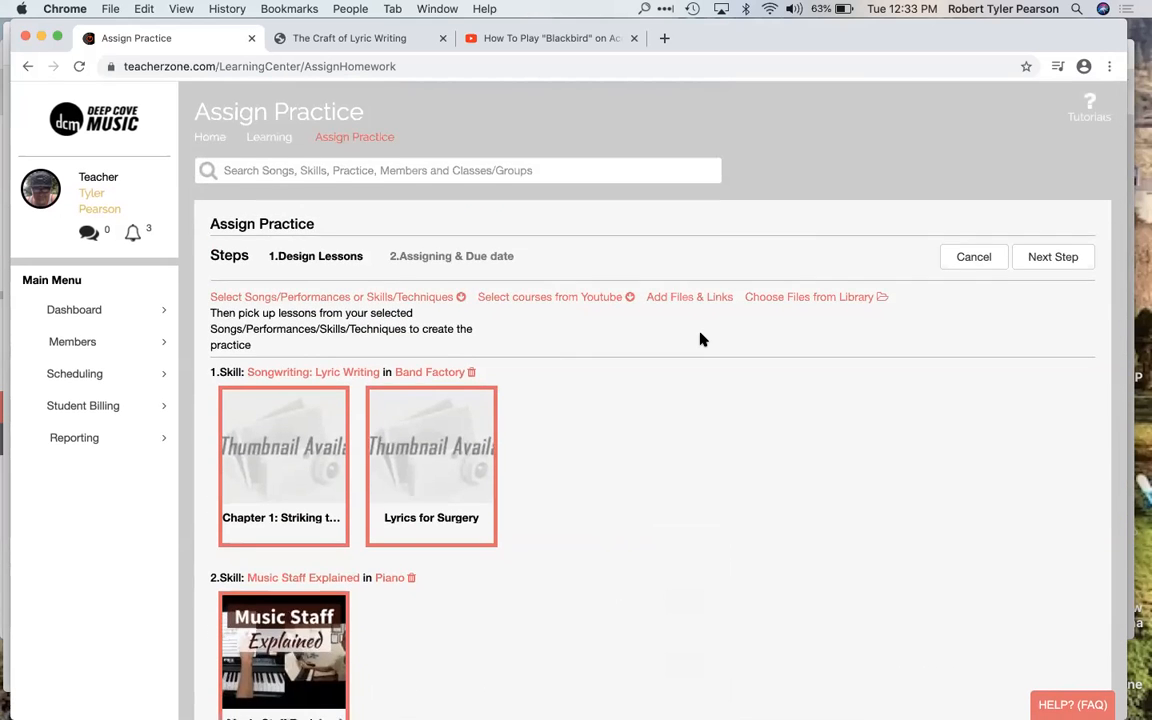
scroll(703, 340, down, 8)
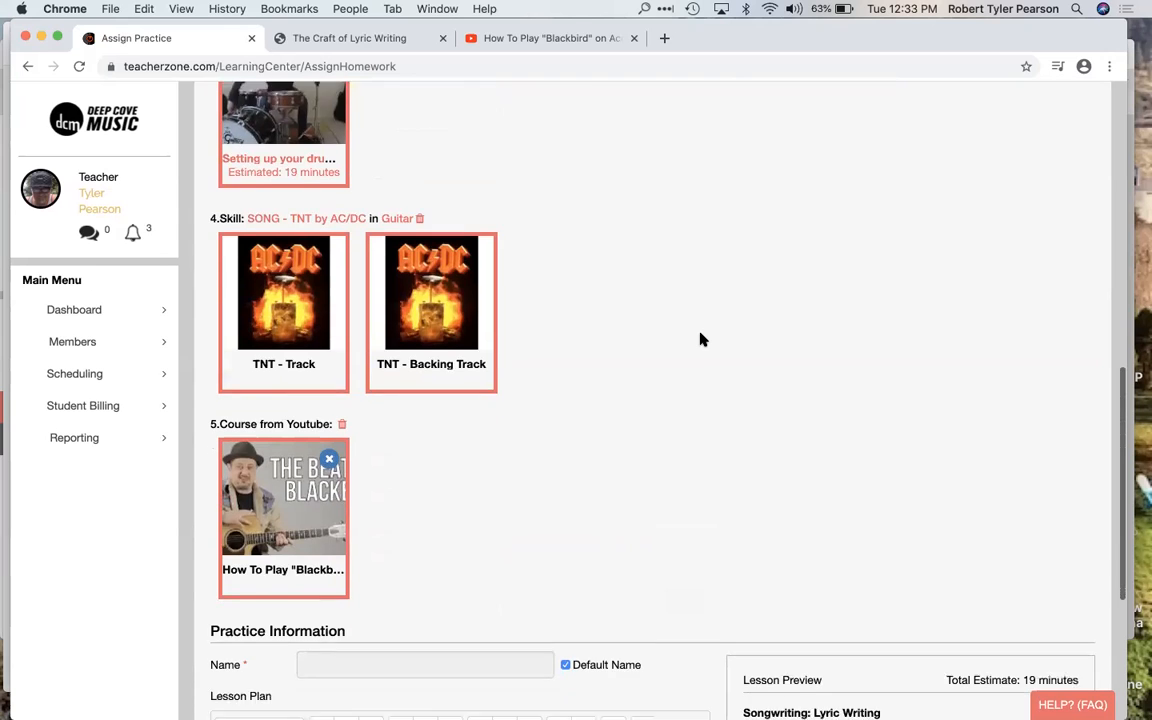
scroll(703, 340, down, 5)
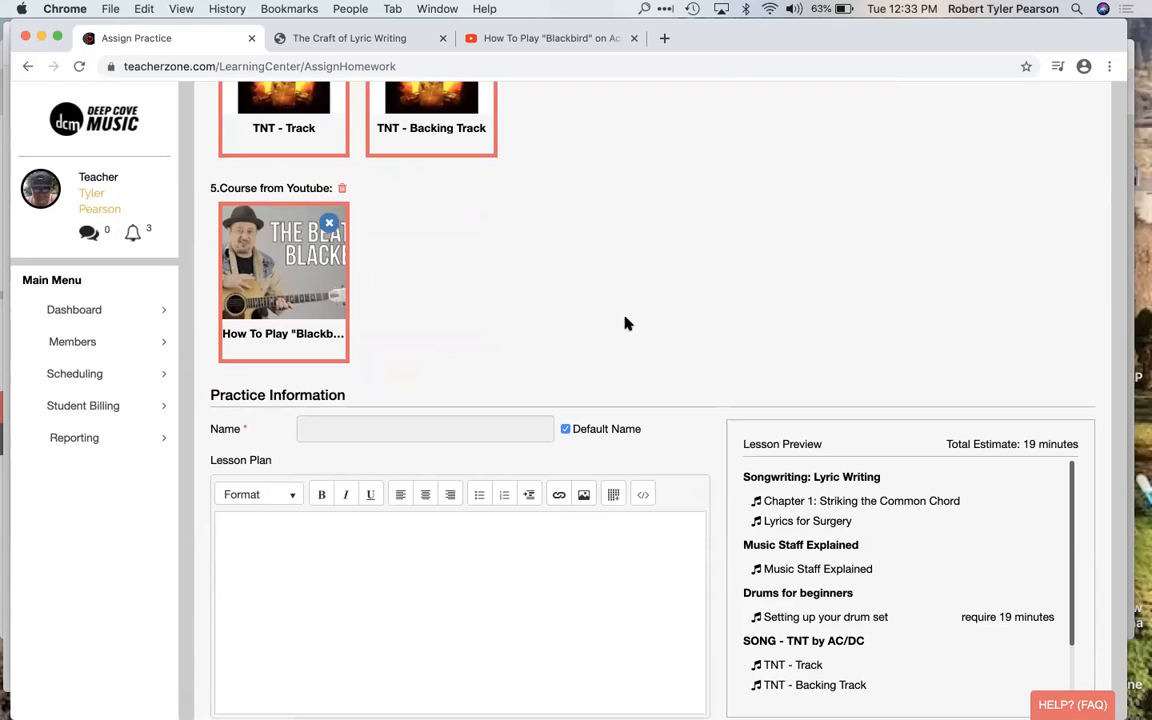
scroll(628, 320, up, 10)
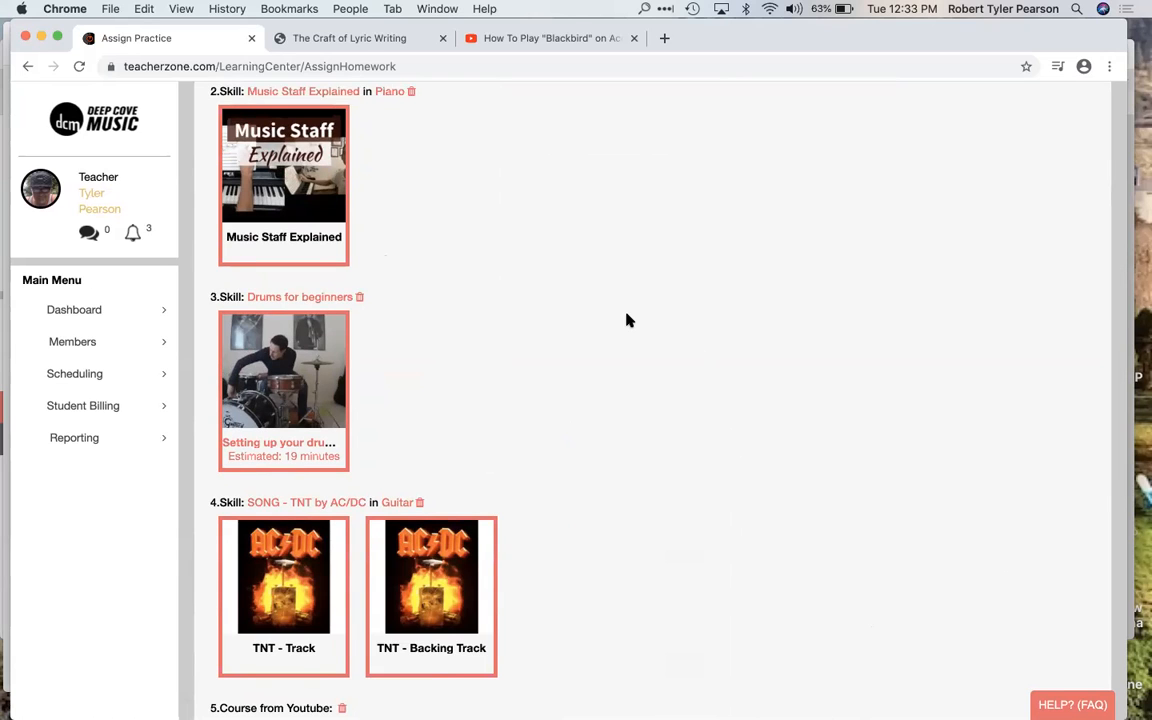
scroll(628, 320, up, 8)
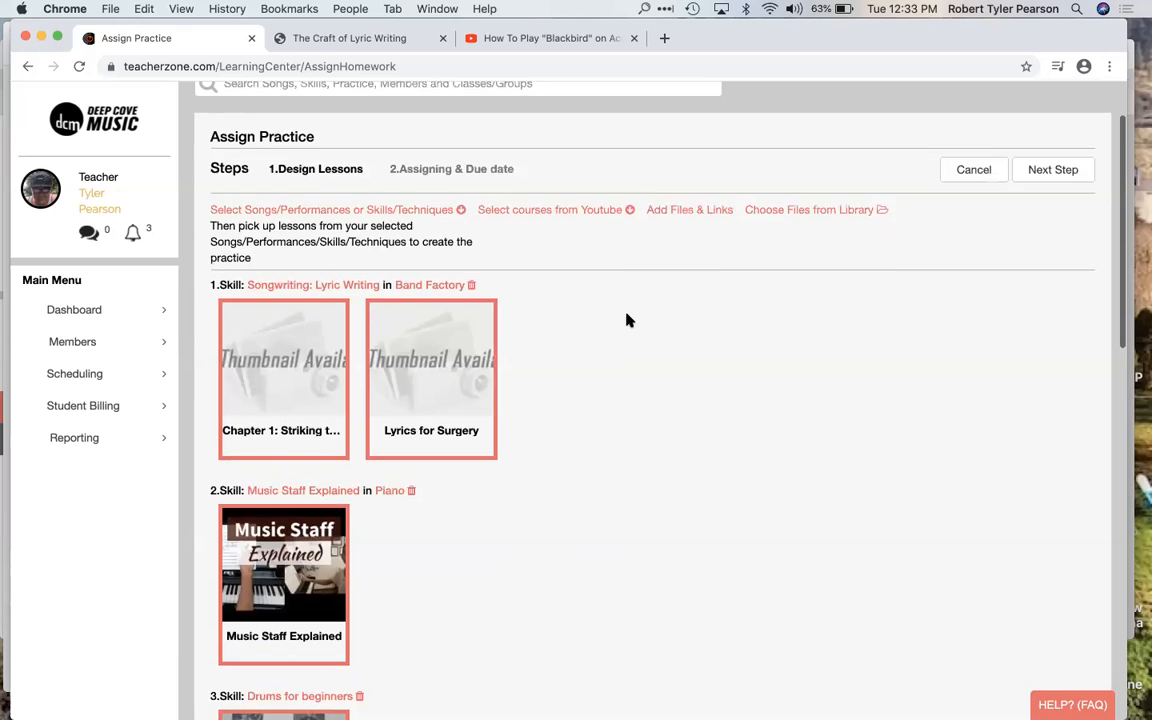
scroll(628, 320, up, 2)
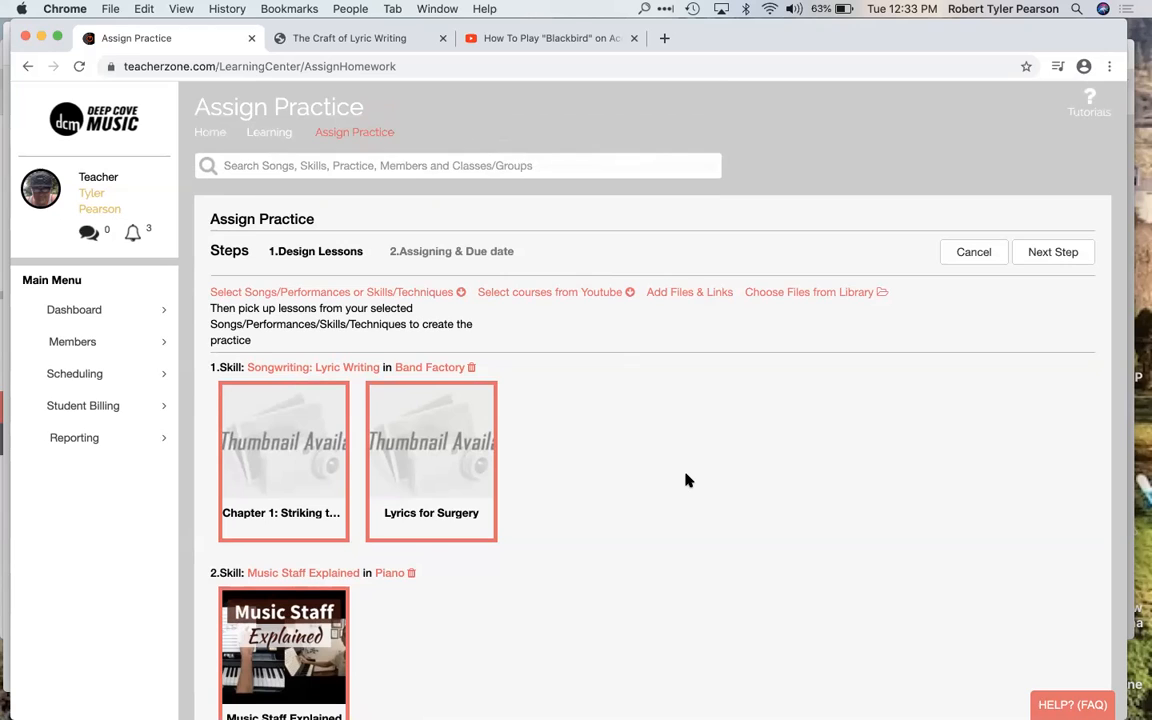
scroll(687, 480, down, 1)
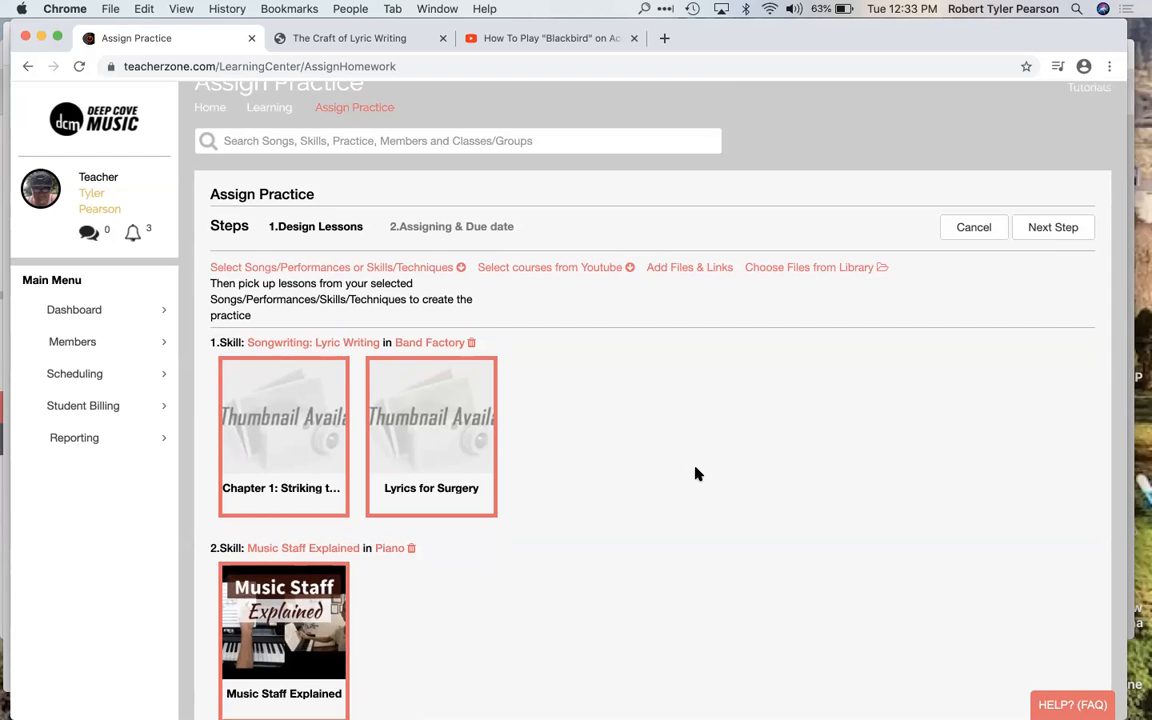
scroll(697, 474, down, 3)
scroll(697, 474, up, 2)
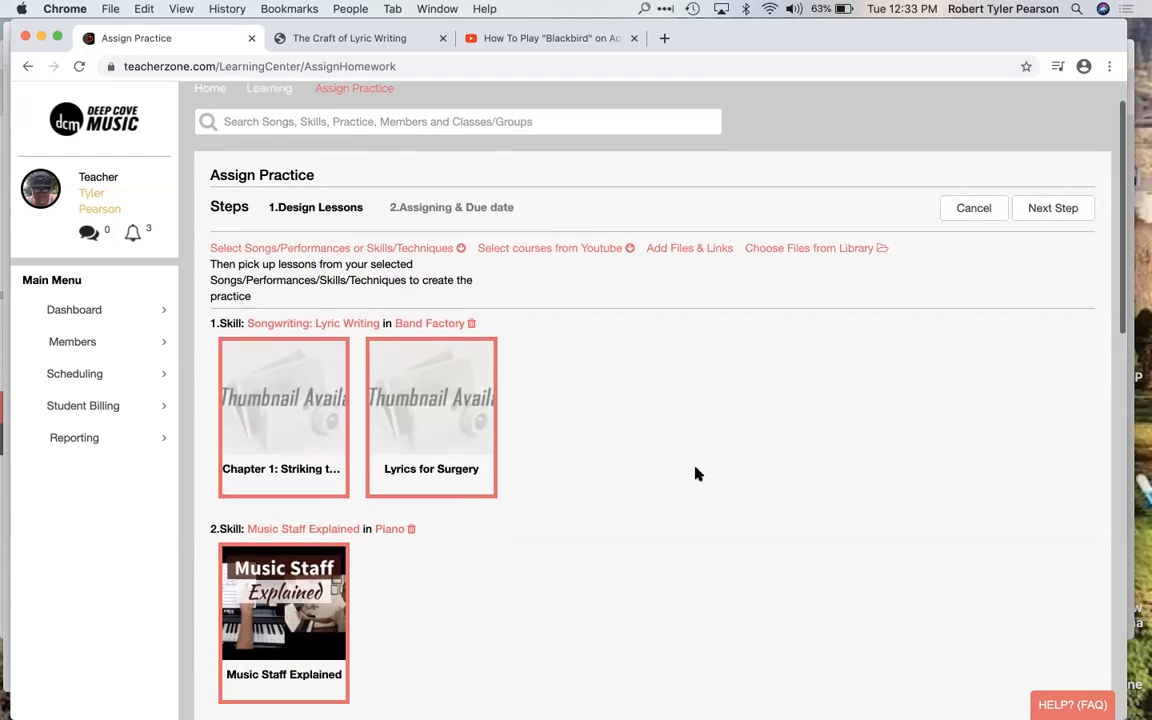
scroll(697, 474, up, 2)
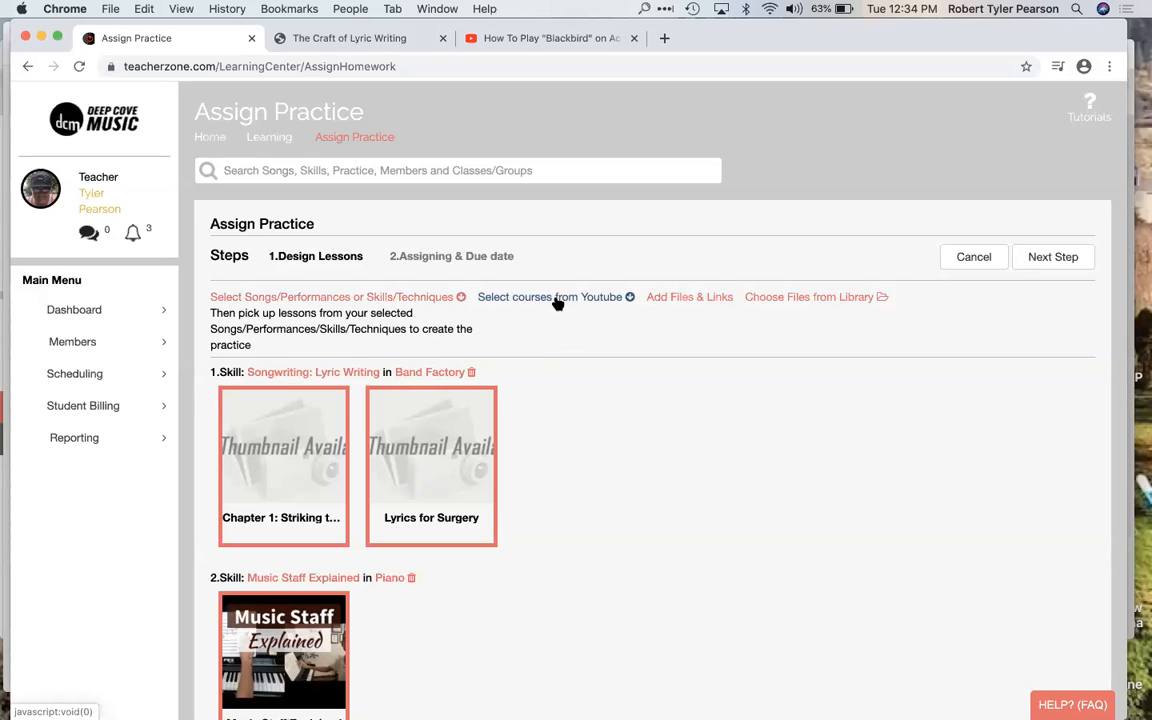
Step: Look at the options for uploading files and links and for choosing existing library files for the practice, without adding any
click(698, 298)
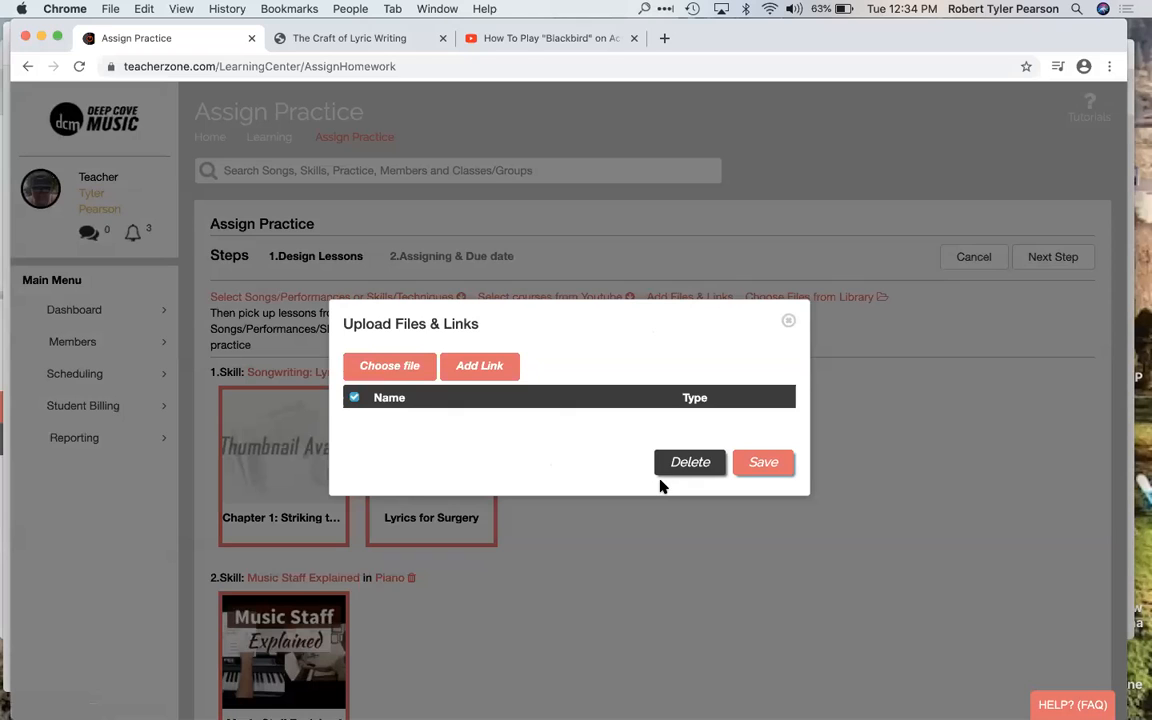
click(403, 368)
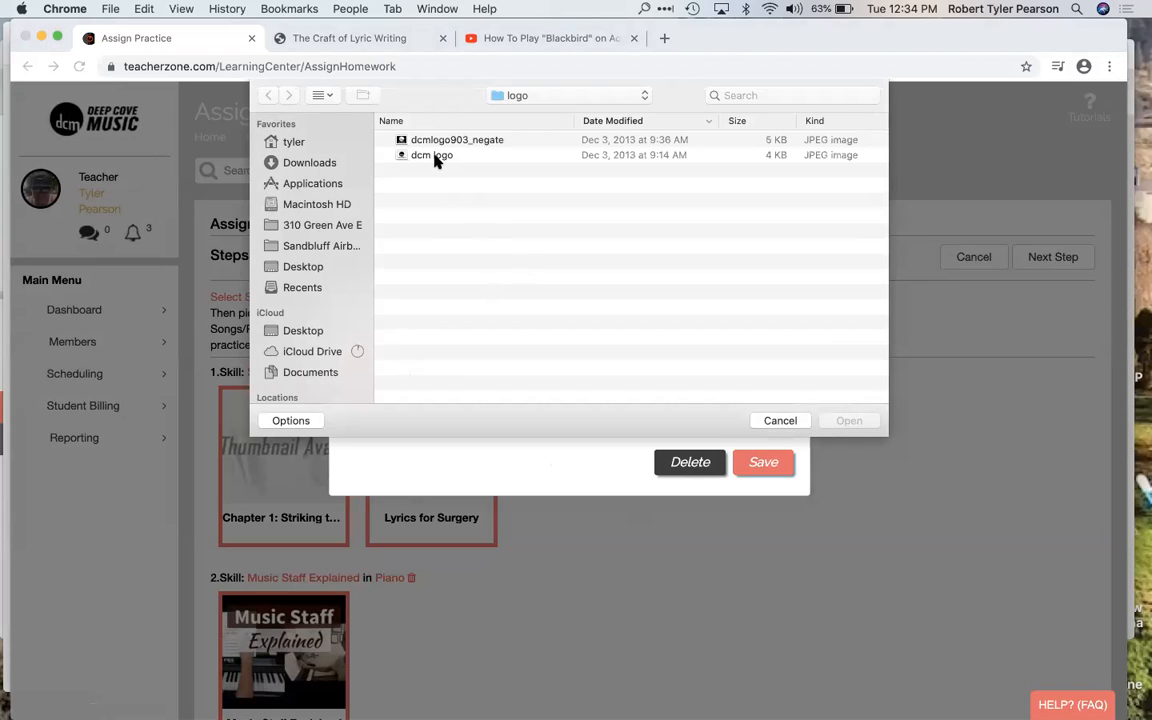
click(779, 421)
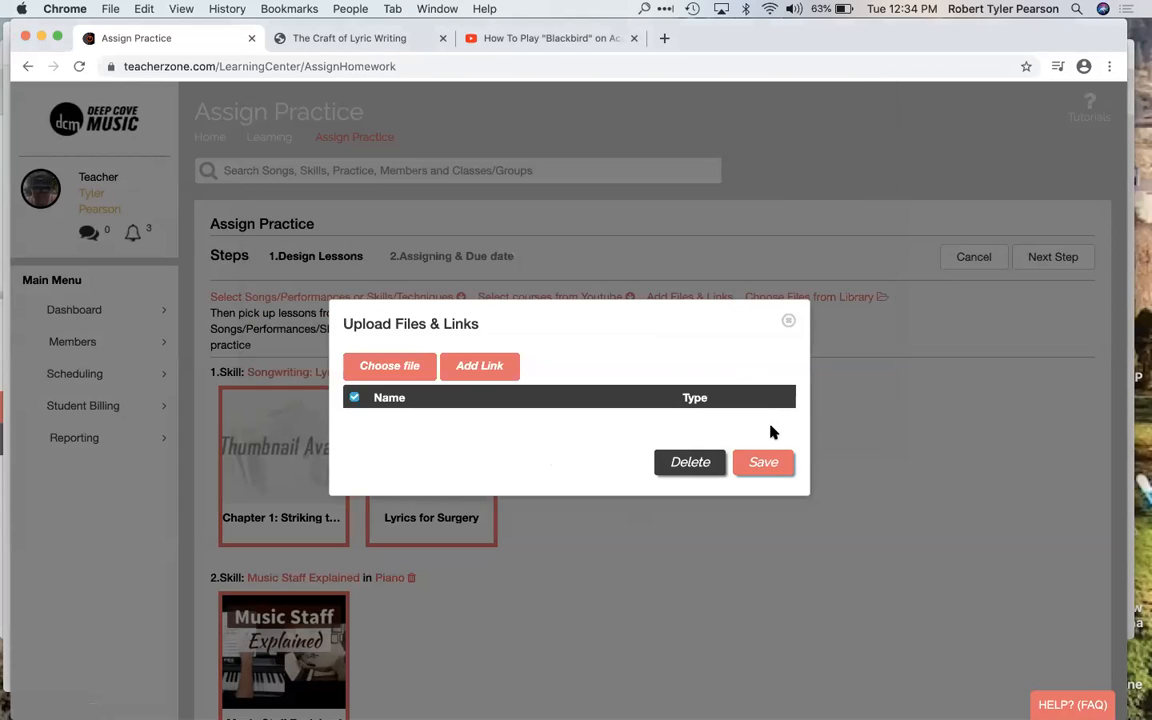
click(788, 322)
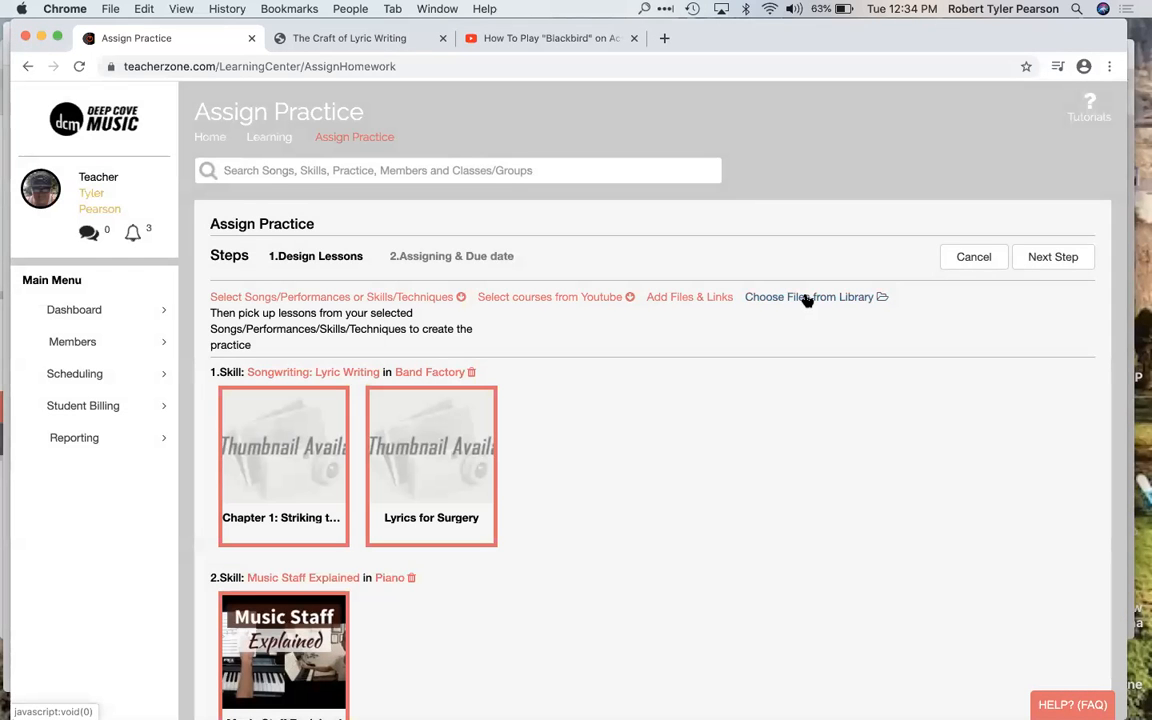
click(806, 299)
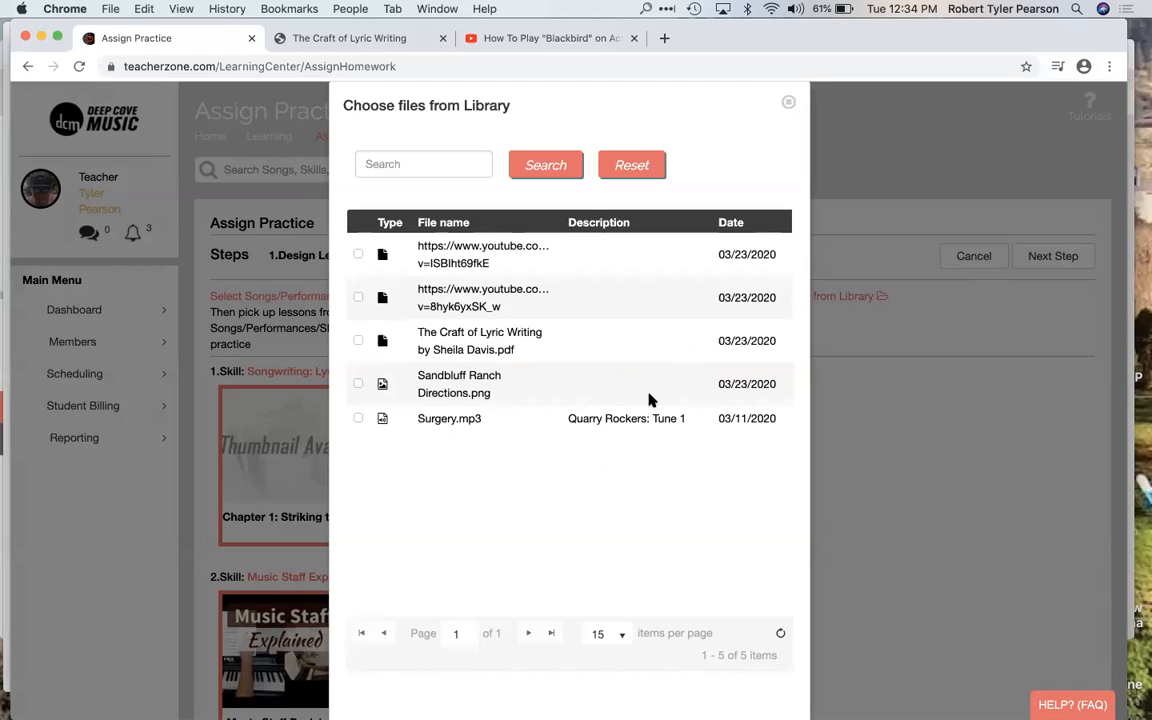
click(788, 104)
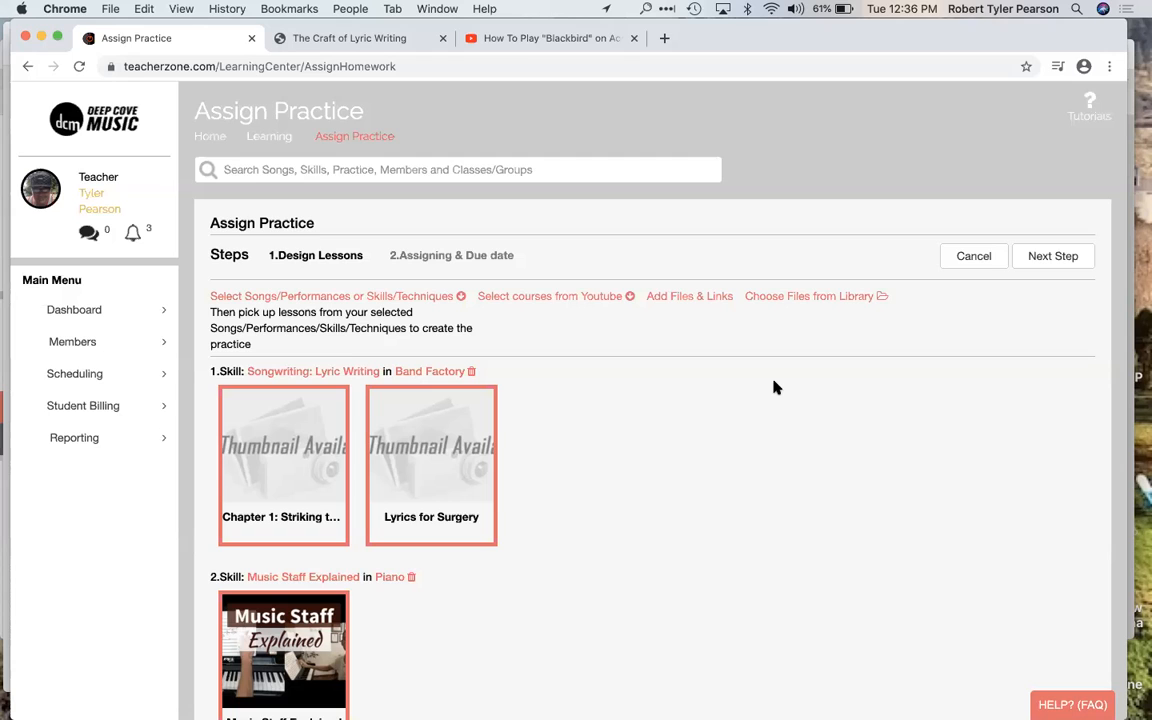
Step: Start a numbered list in the practice's lesson plan with the item "do the songwriting course"
scroll(775, 387, down, 1)
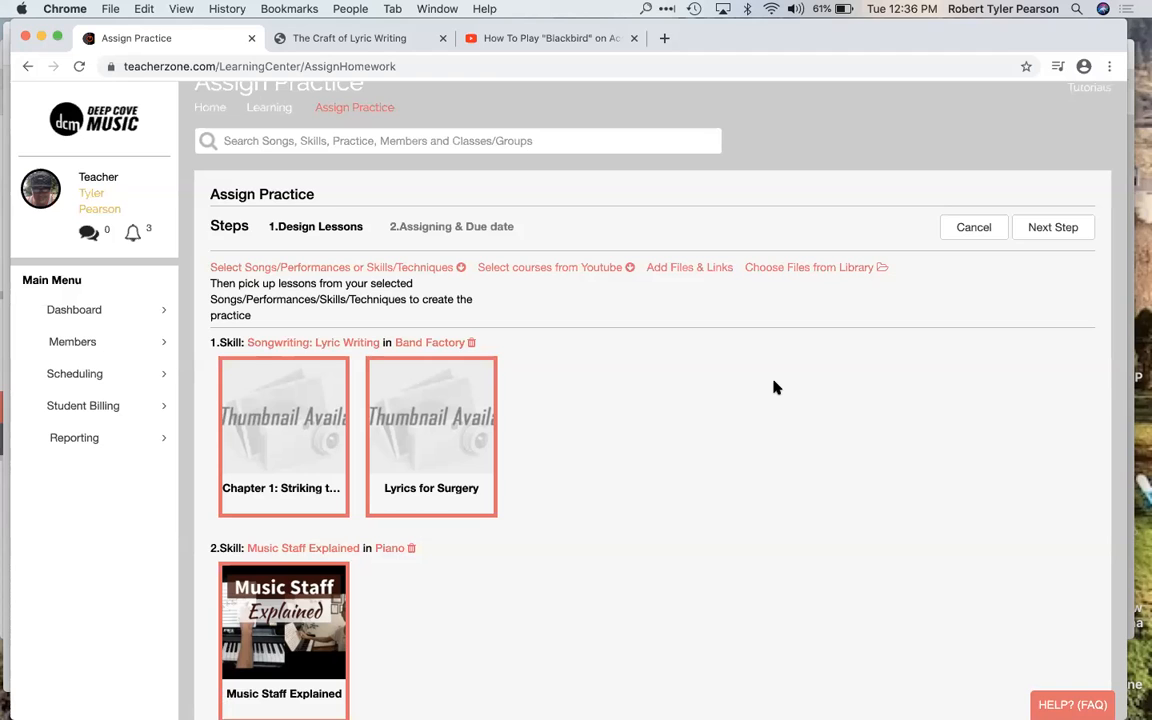
scroll(775, 387, down, 1)
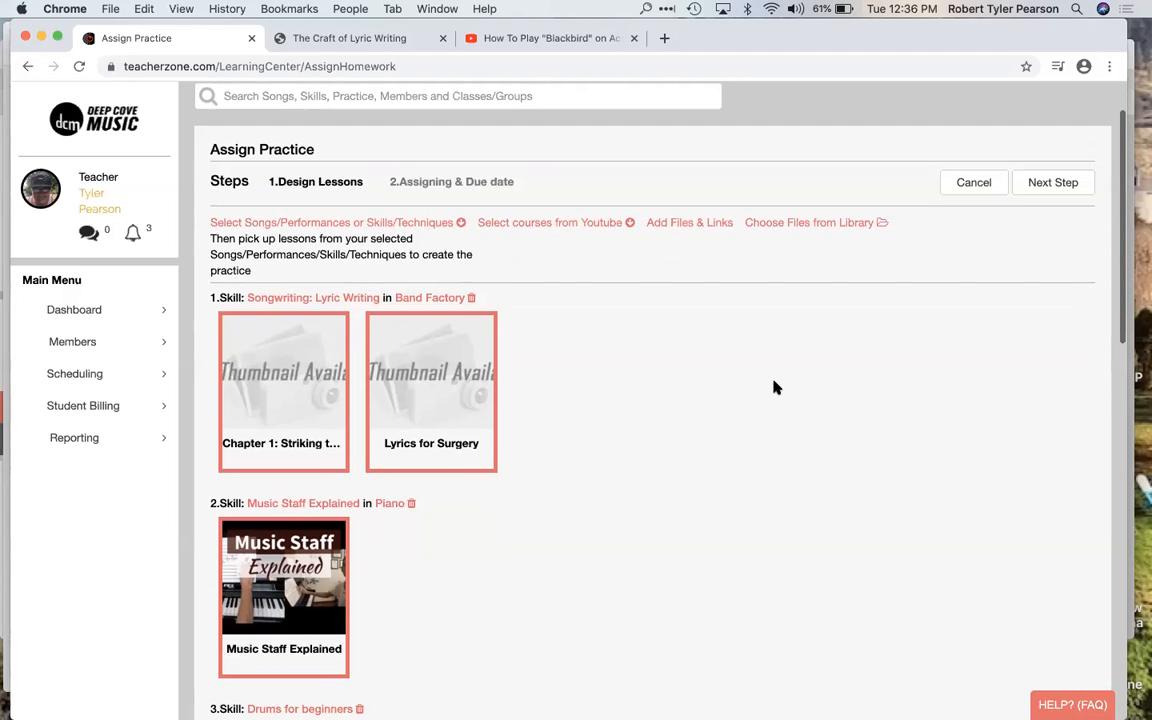
scroll(778, 387, down, 10)
scroll(778, 387, down, 8)
click(459, 450)
text(w)
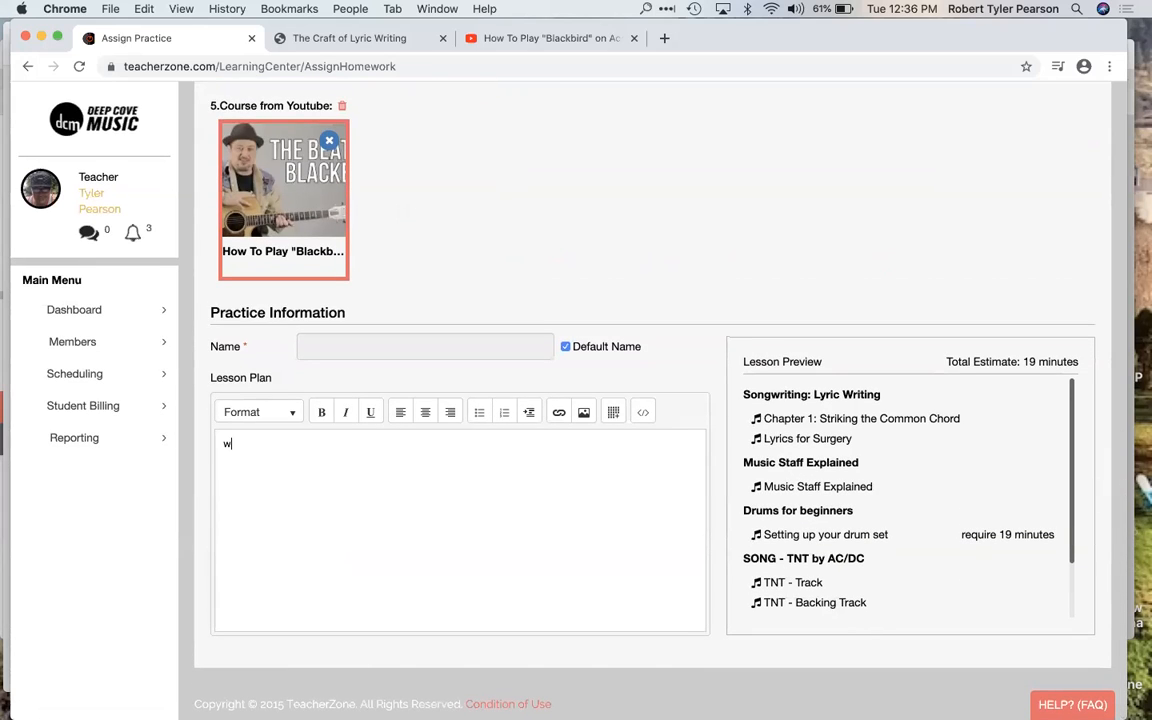
key(BackSpace)
click(504, 412)
scroll(492, 519, up, 6)
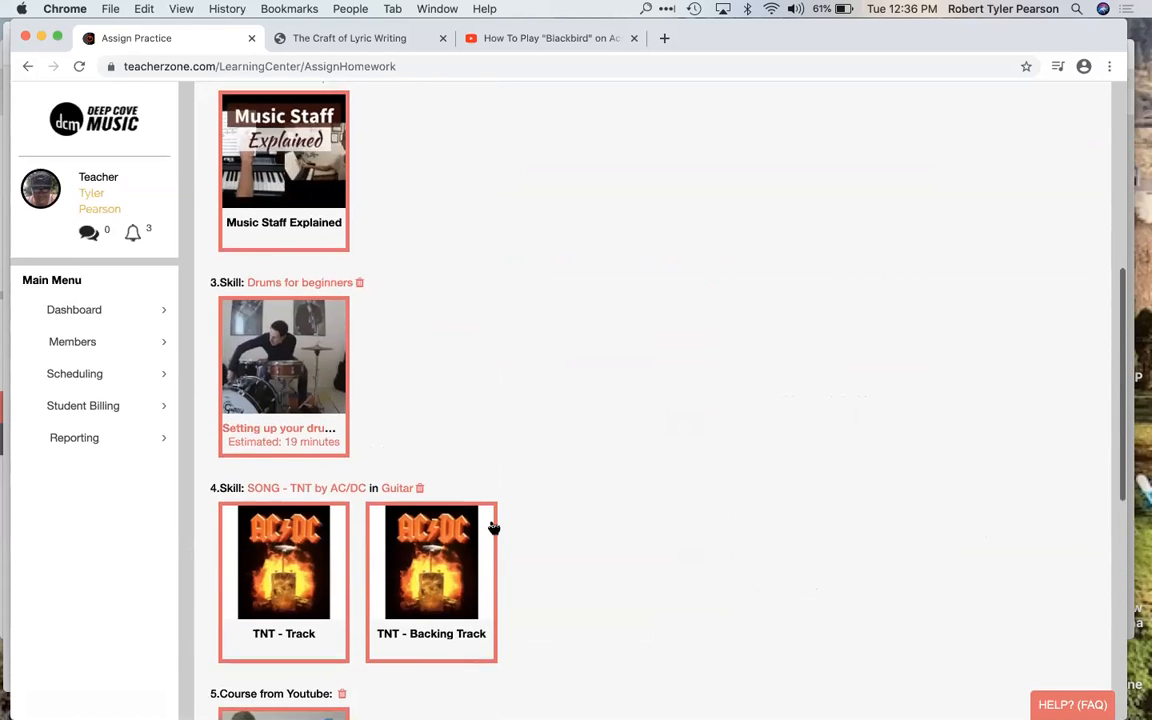
scroll(492, 527, up, 1)
scroll(491, 527, down, 7)
text(do the songwriting )
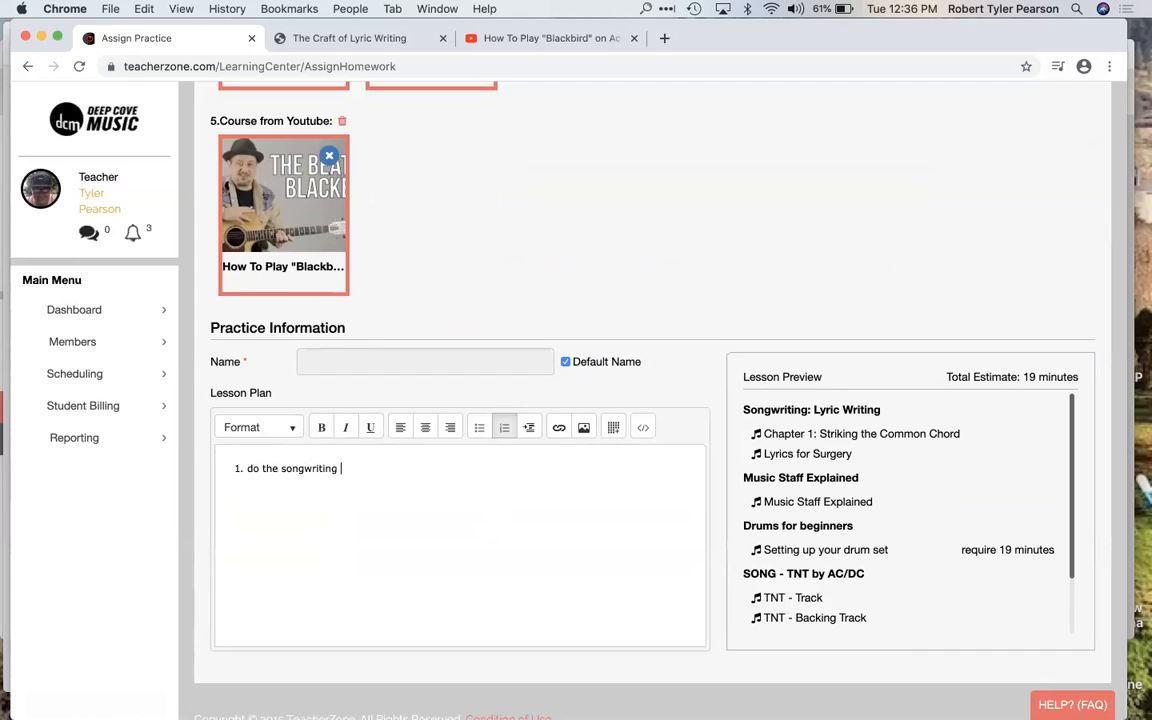
text(course)
key(Return)
Step: Add "have your music staff memorized" as the second item of the lesson plan list
scroll(600, 400, up, 5)
scroll(600, 400, down, 6)
text(have your music )
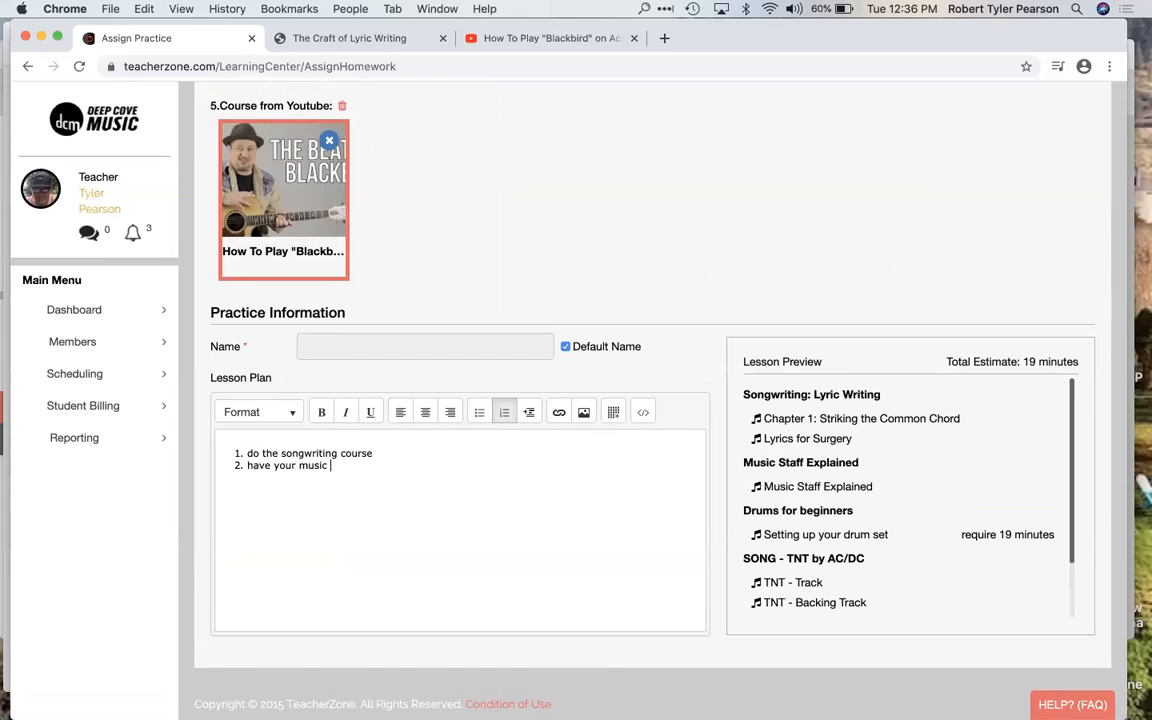
text(staff memorized)
key(Return)
Step: Add "set up your drum kit" as the third item of the lesson plan list
scroll(600, 400, up, 5)
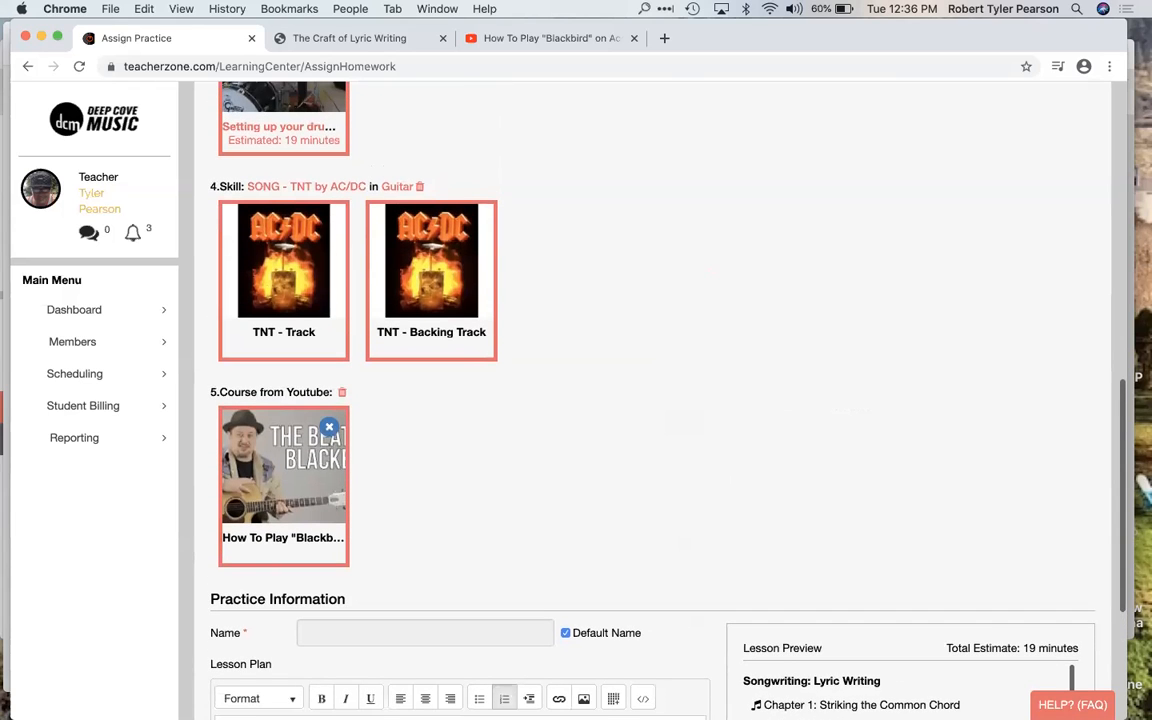
text(h)
key(BackSpace)
text(set up your drum kit)
key(Return)
Step: Add "try some of the songs" as the fourth lesson plan item and end the numbered list
scroll(640, 400, up, 3)
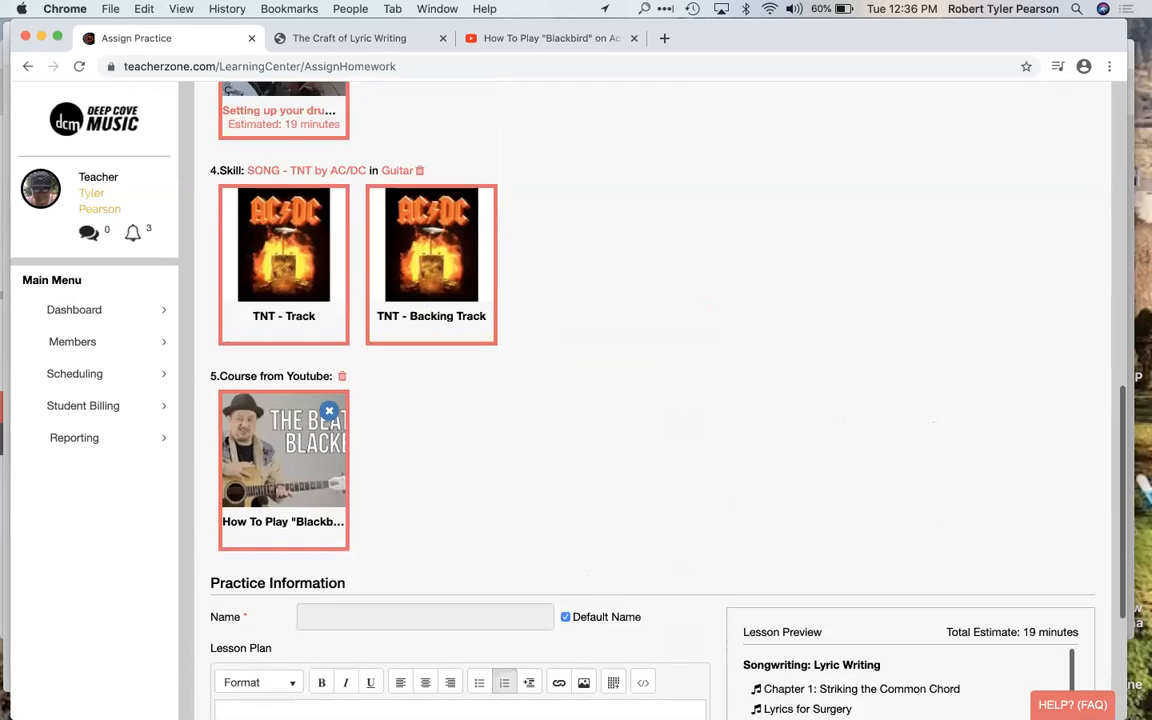
scroll(640, 400, down, 2)
text(try )
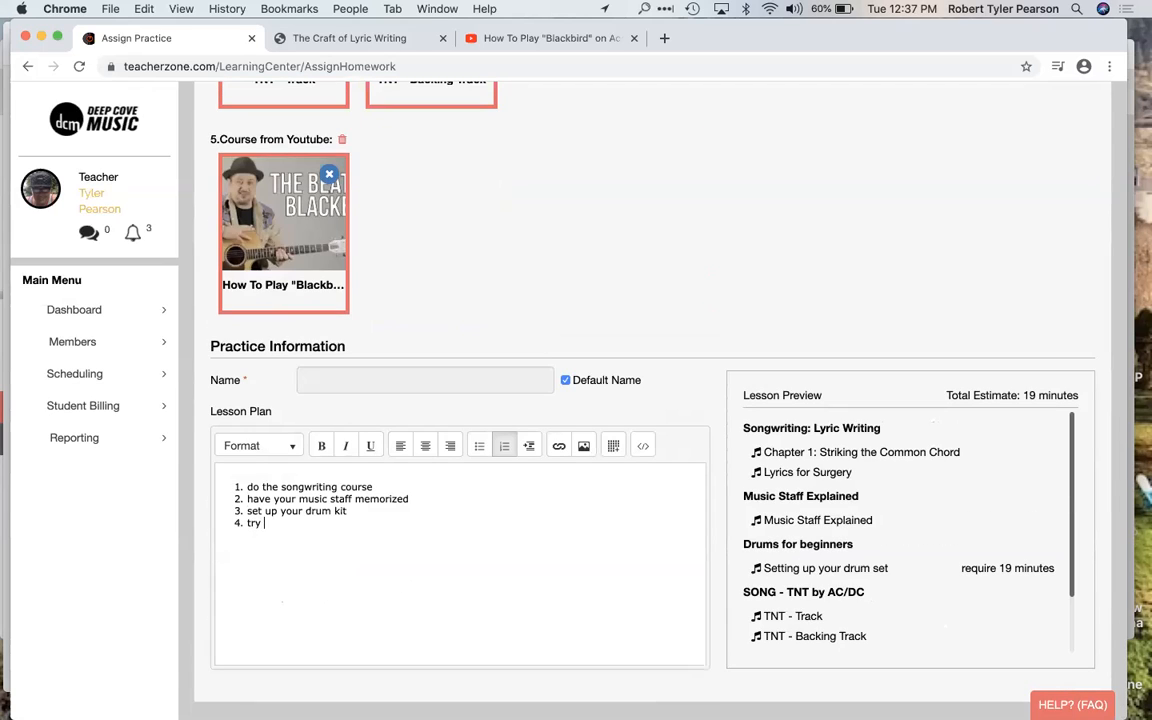
text(some of the songs)
key(Return)
key(Return)
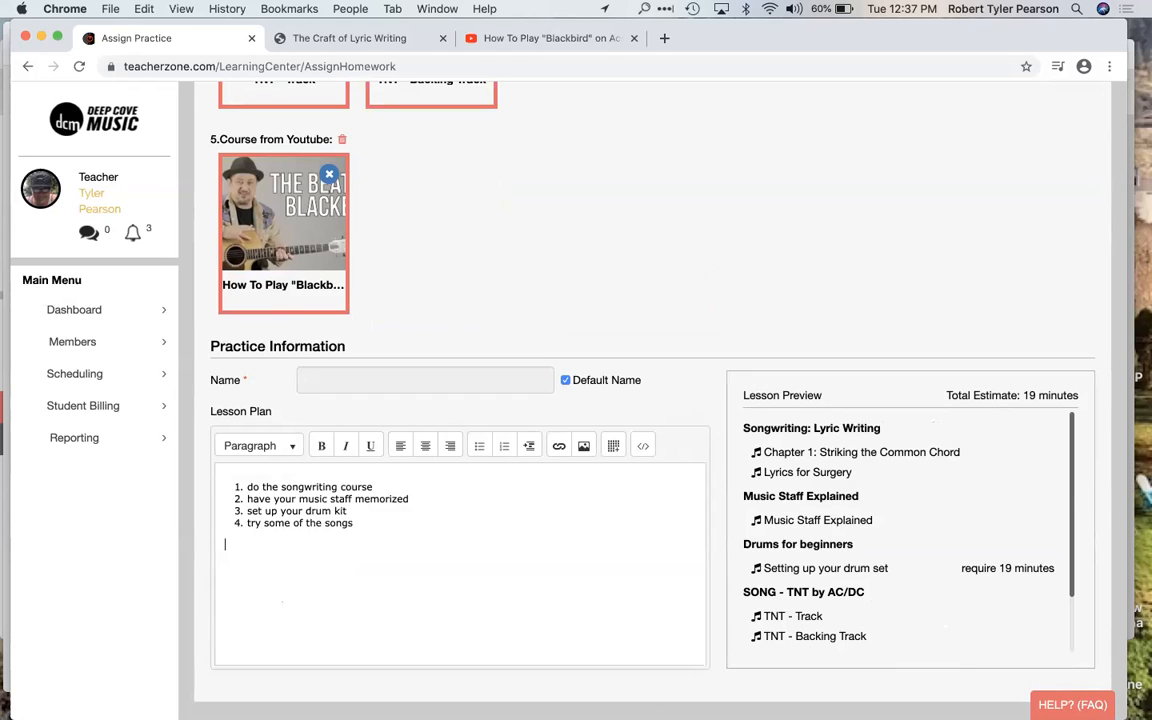
Step: Write the reminder "Dont forget to use your practive timer!" below the numbered list
text(Sont)
key(BackSpace)
key(BackSpace)
key(BackSpace)
key(BackSpace)
key(BackSpace)
text(Dont forget to y)
key(BackSpace)
text(use )
text(our)
key(BackSpace)
key(BackSpace)
key(BackSpace)
text(your practive timer!)
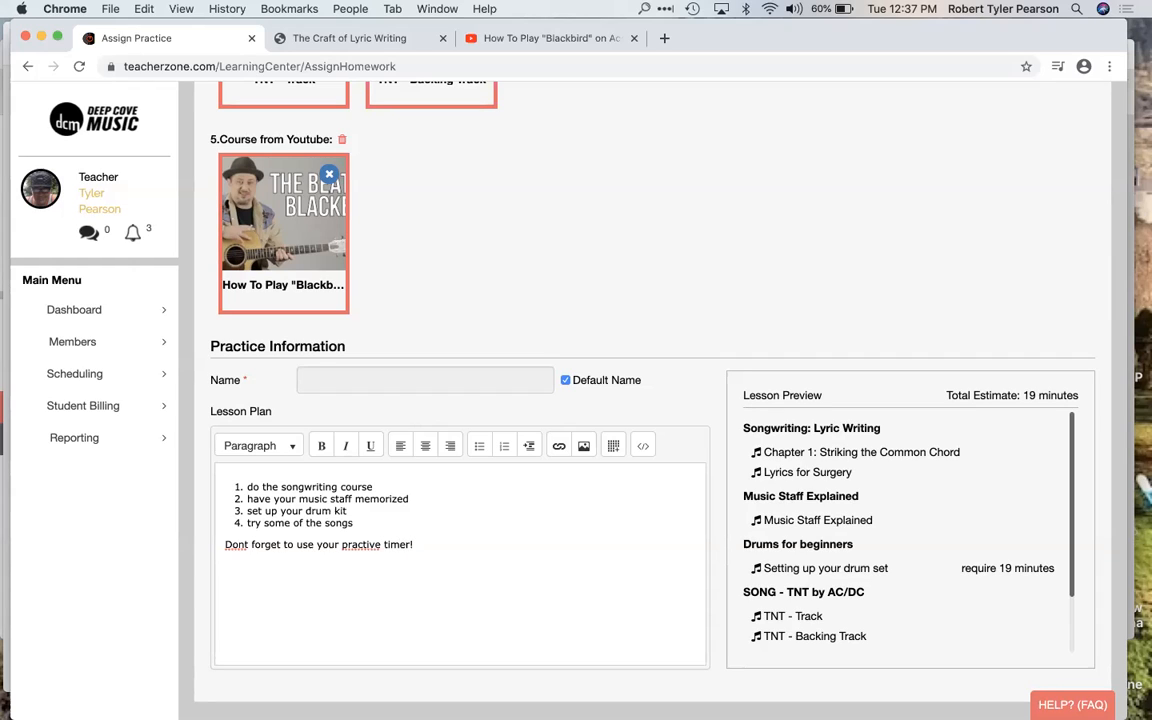
Step: Correct the reminder's spelling to "practice" and "Don't"
click(375, 546)
key(BackSpace)
text(c)
scroll(117, 302, up, 5)
scroll(117, 302, down, 2)
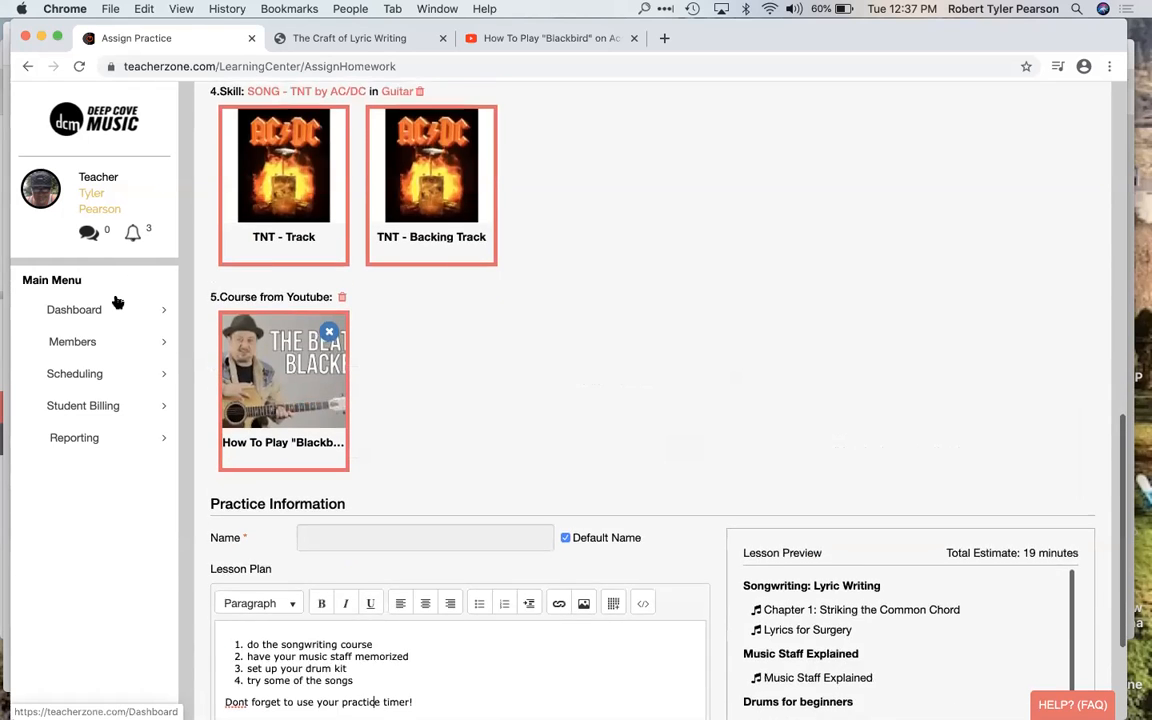
scroll(117, 302, up, 5)
scroll(117, 302, down, 6)
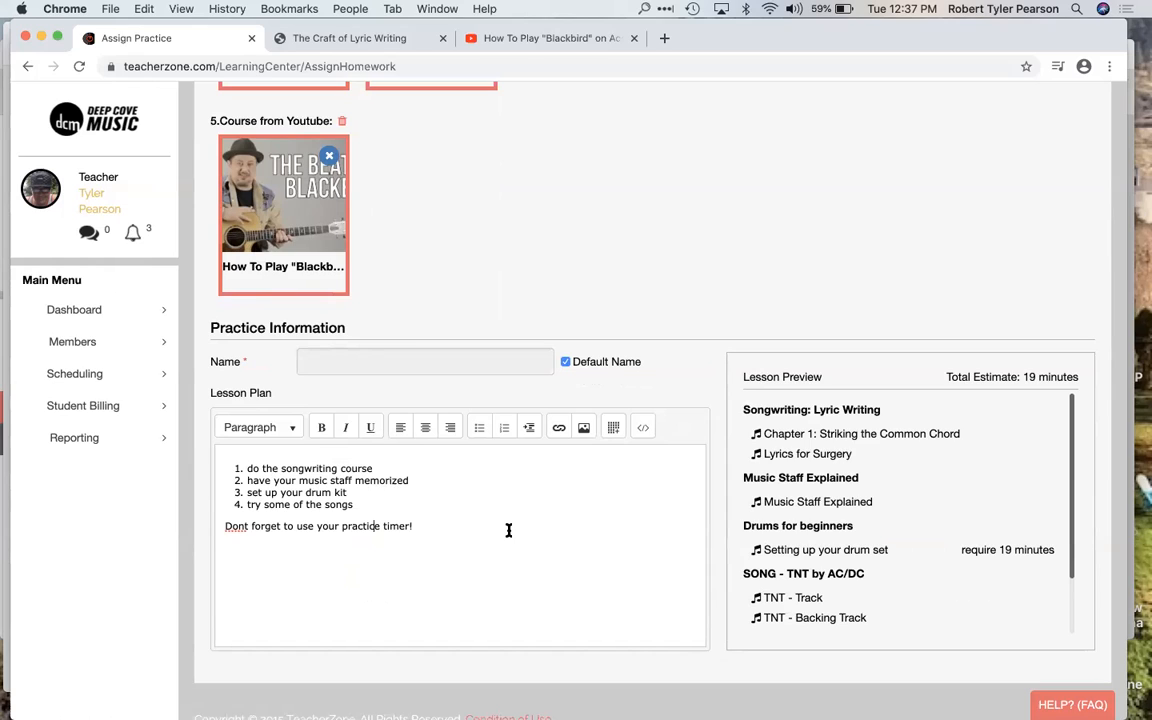
click(240, 526)
text(')
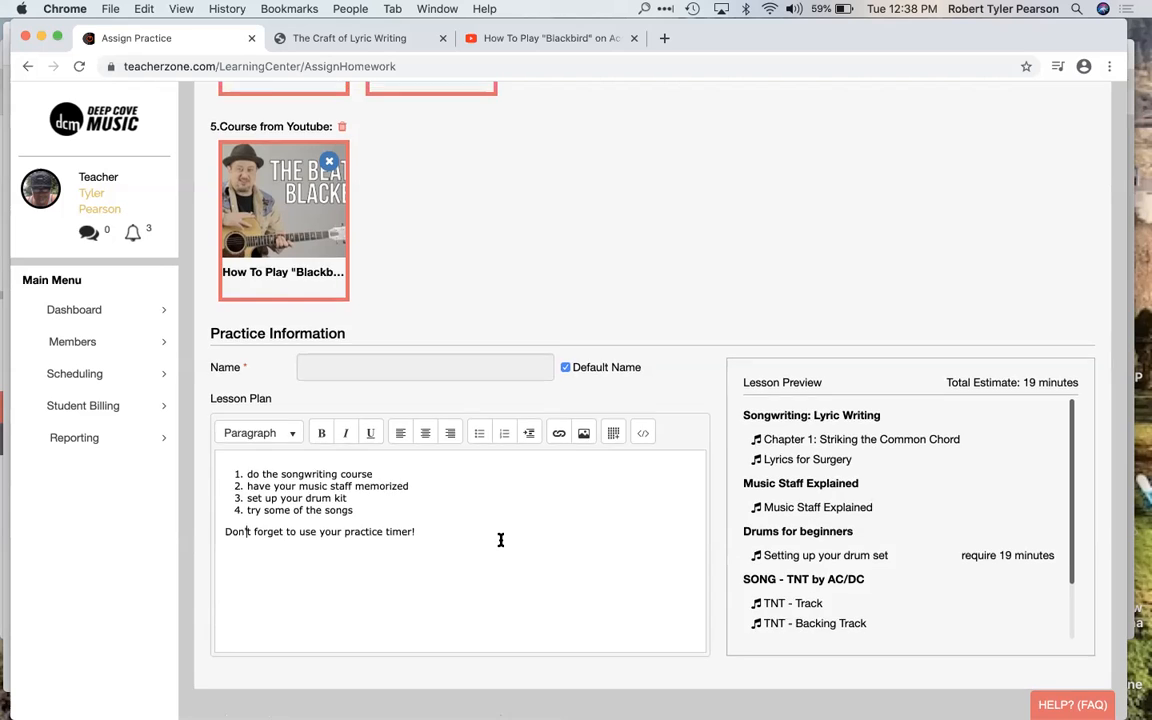
Step: Proceed to the Assigning & Due date stage, search the students for "dcm" and assign the practice to DCM Test
scroll(500, 540, up, 4)
scroll(500, 544, up, 10)
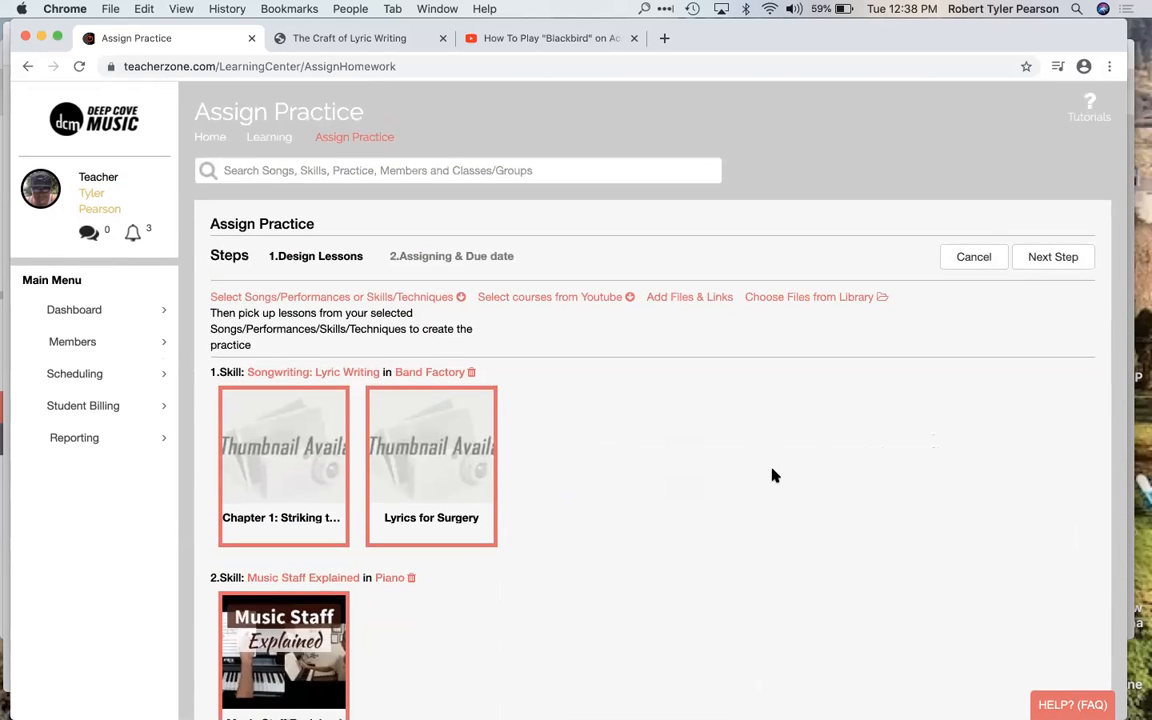
scroll(742, 494, down, 1)
scroll(742, 494, up, 1)
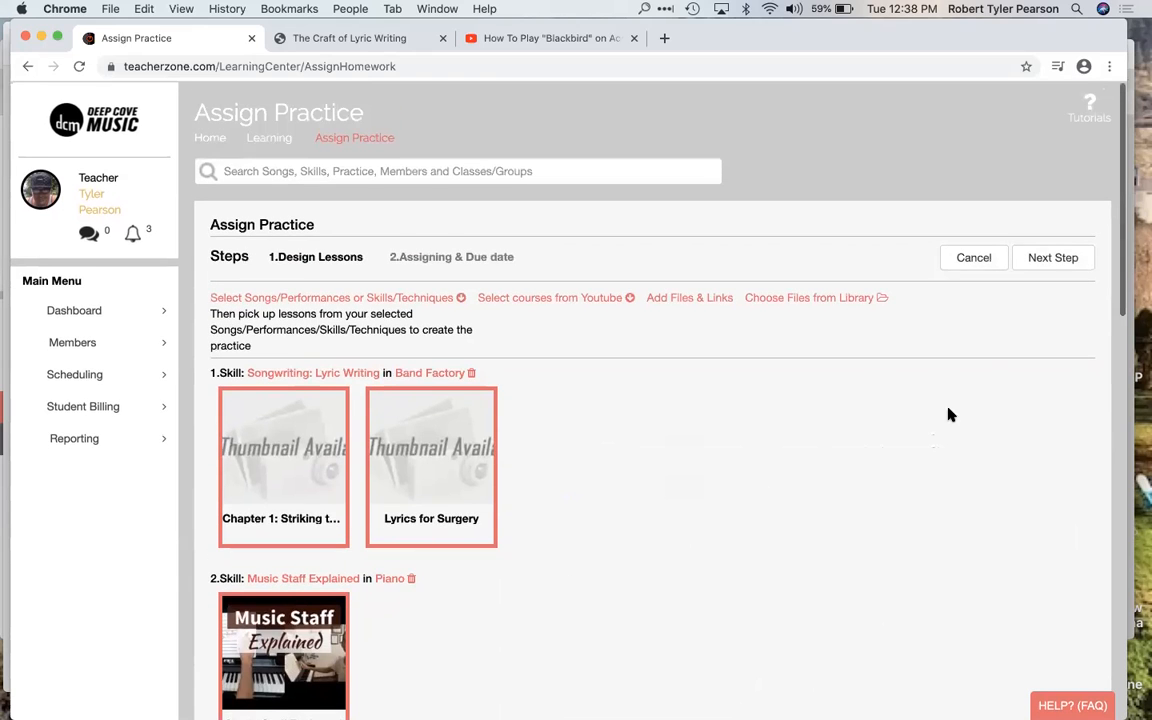
click(1060, 258)
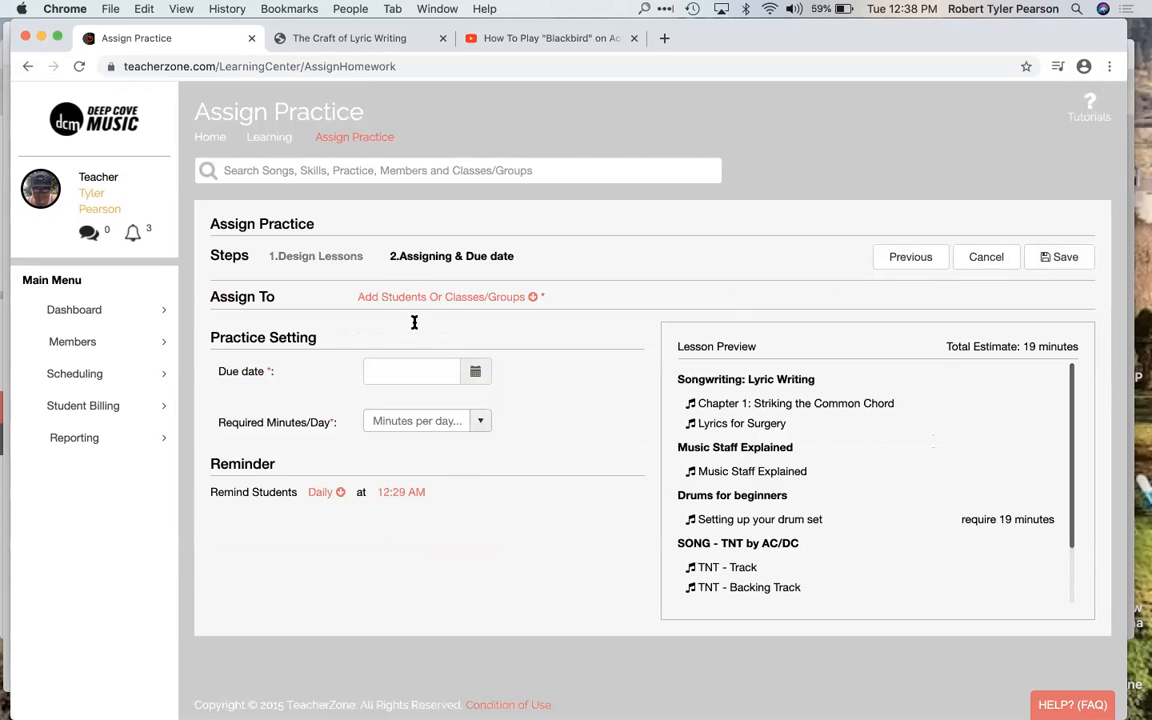
click(442, 300)
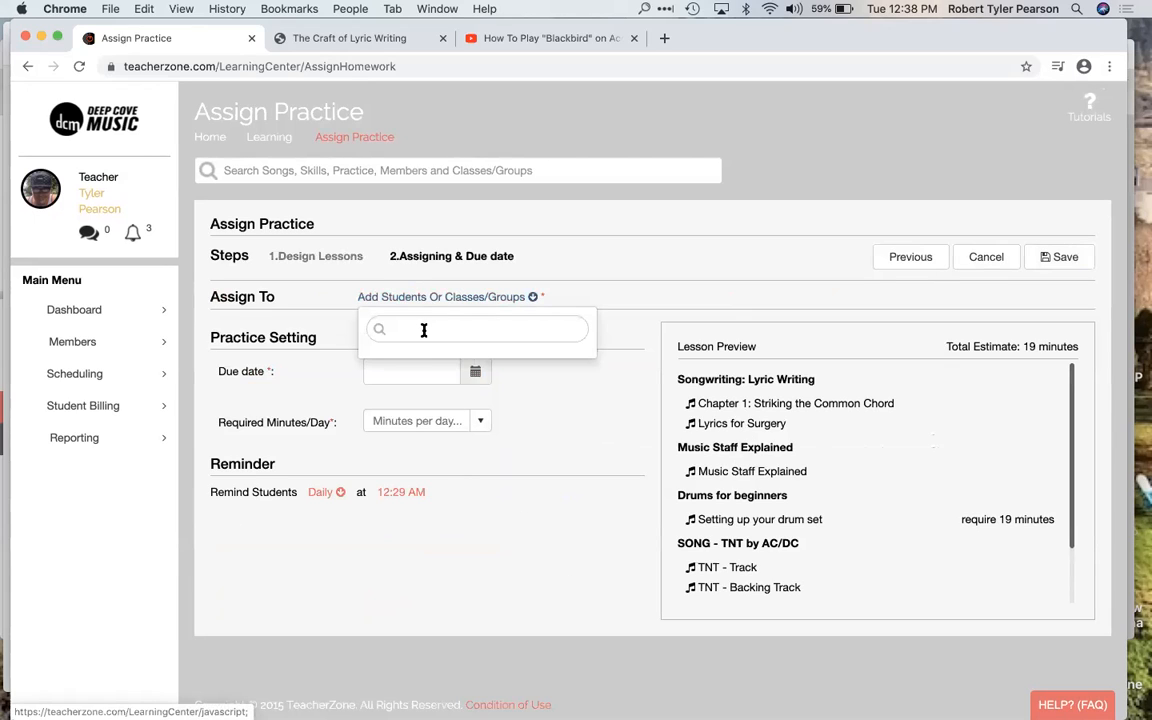
text(dcm)
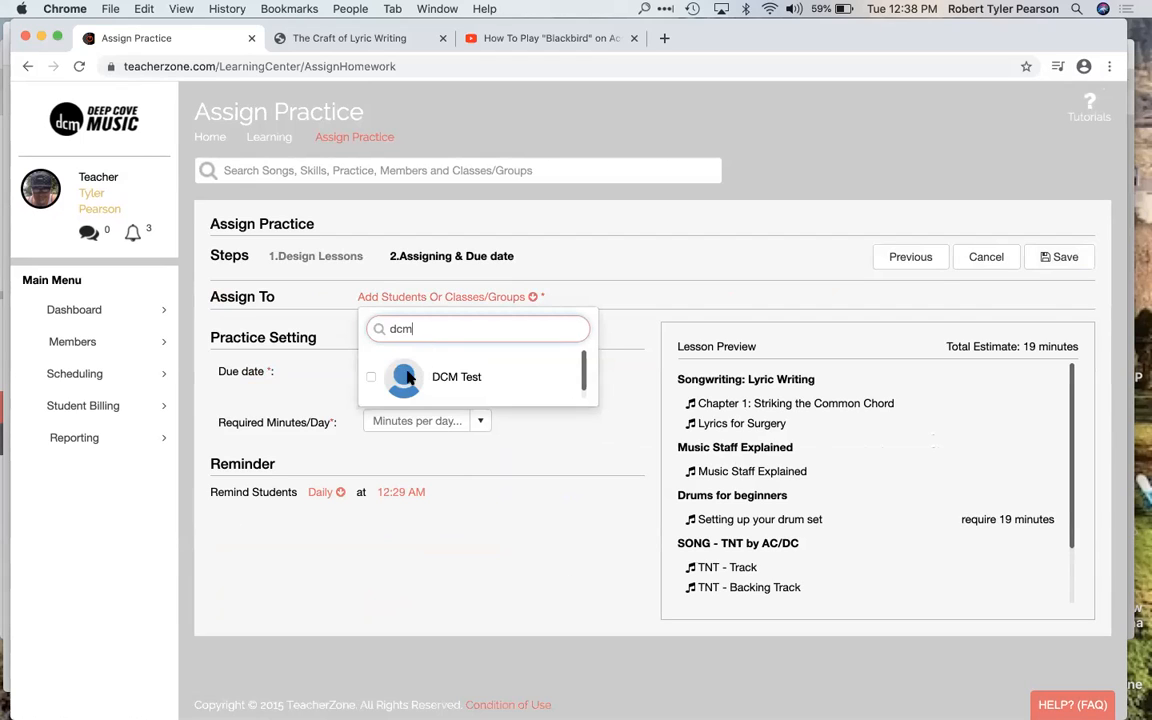
click(372, 377)
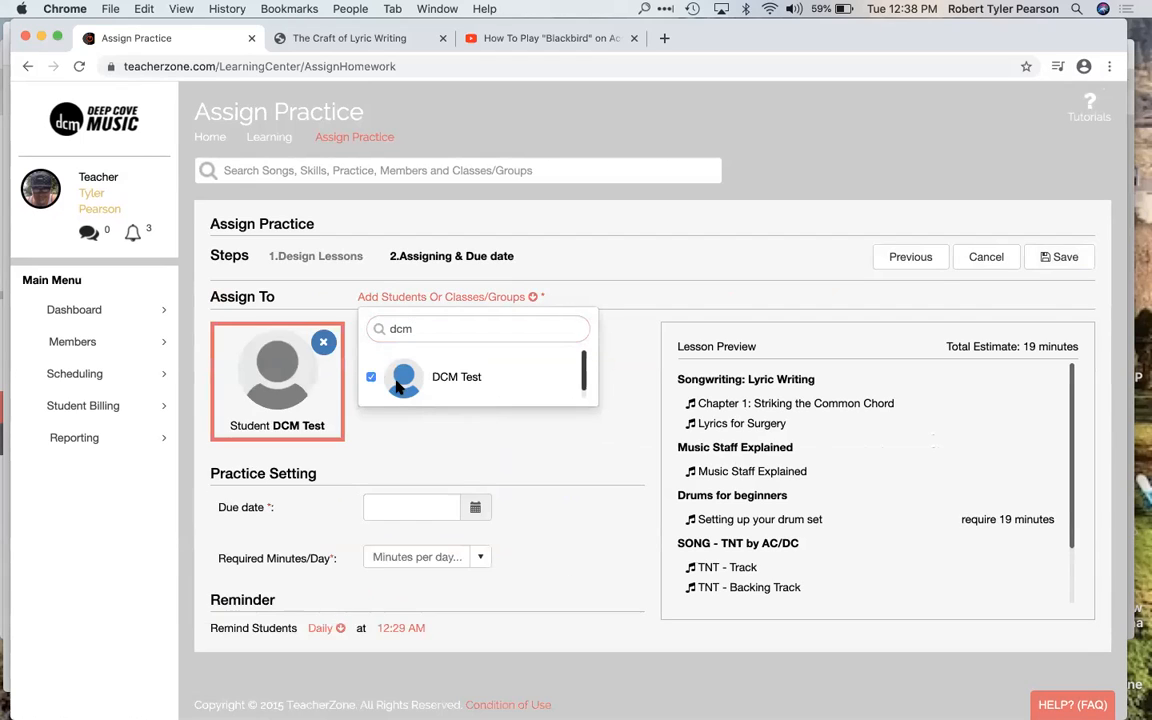
click(481, 442)
Step: Set the practice's due date to 03/31/2020 and the required minutes per day to 60
scroll(485, 430, down, 1)
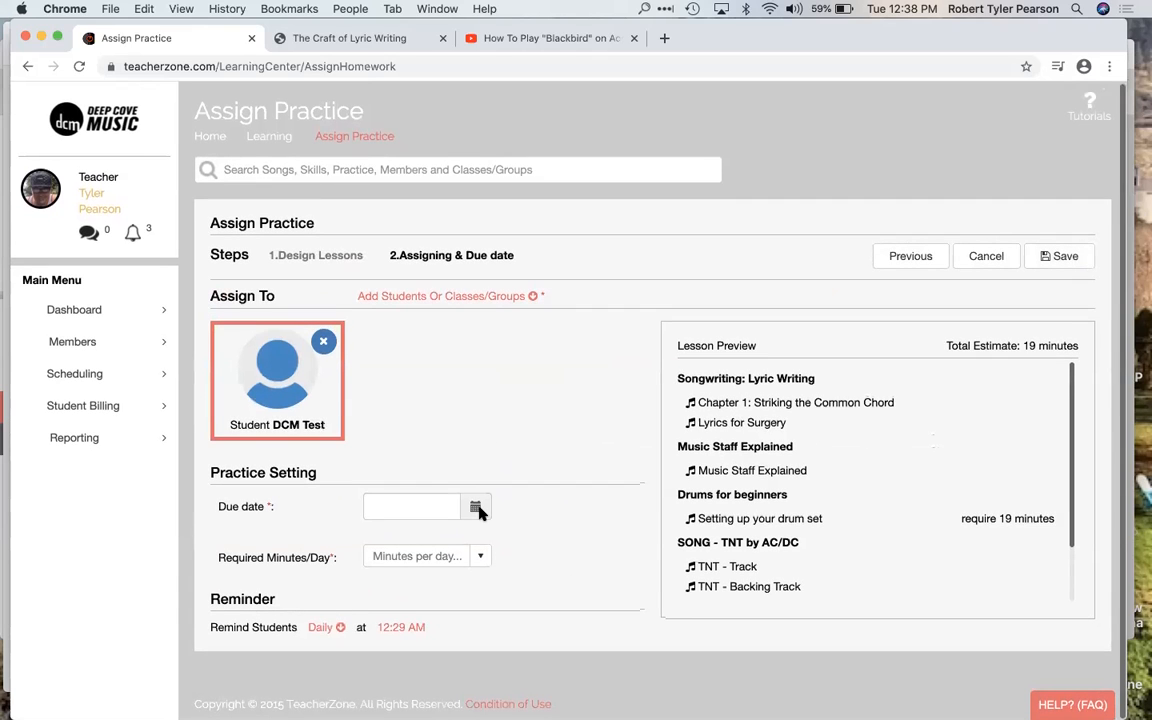
click(478, 511)
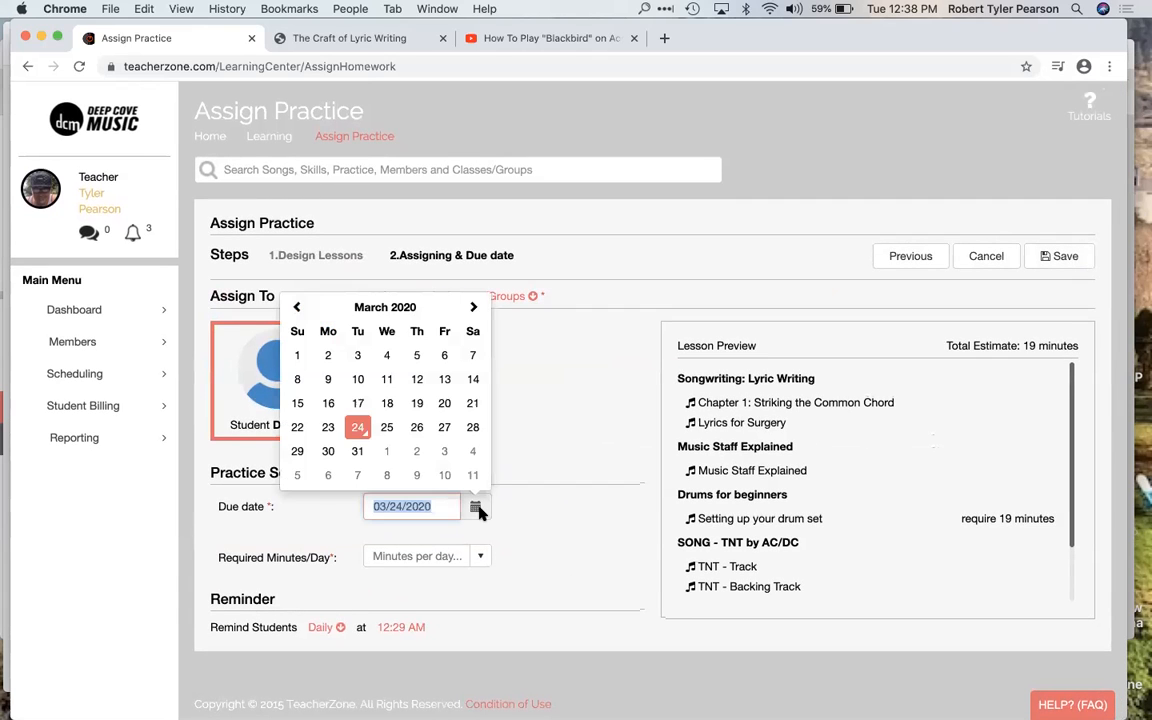
click(360, 453)
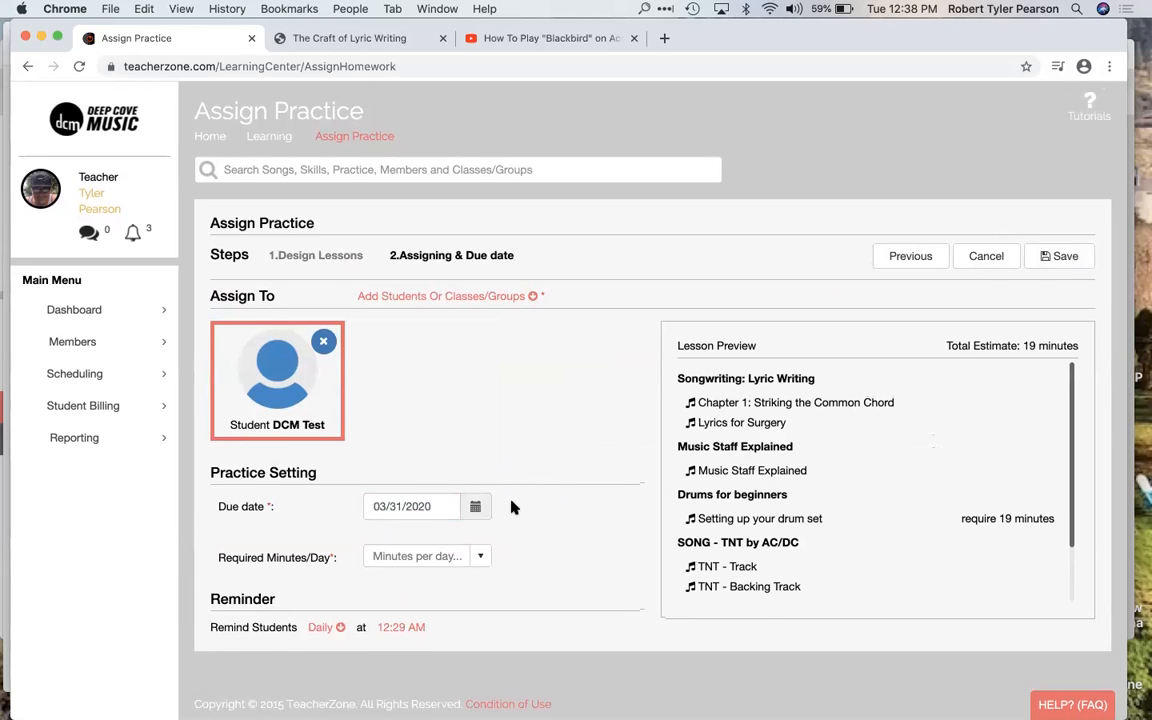
click(478, 555)
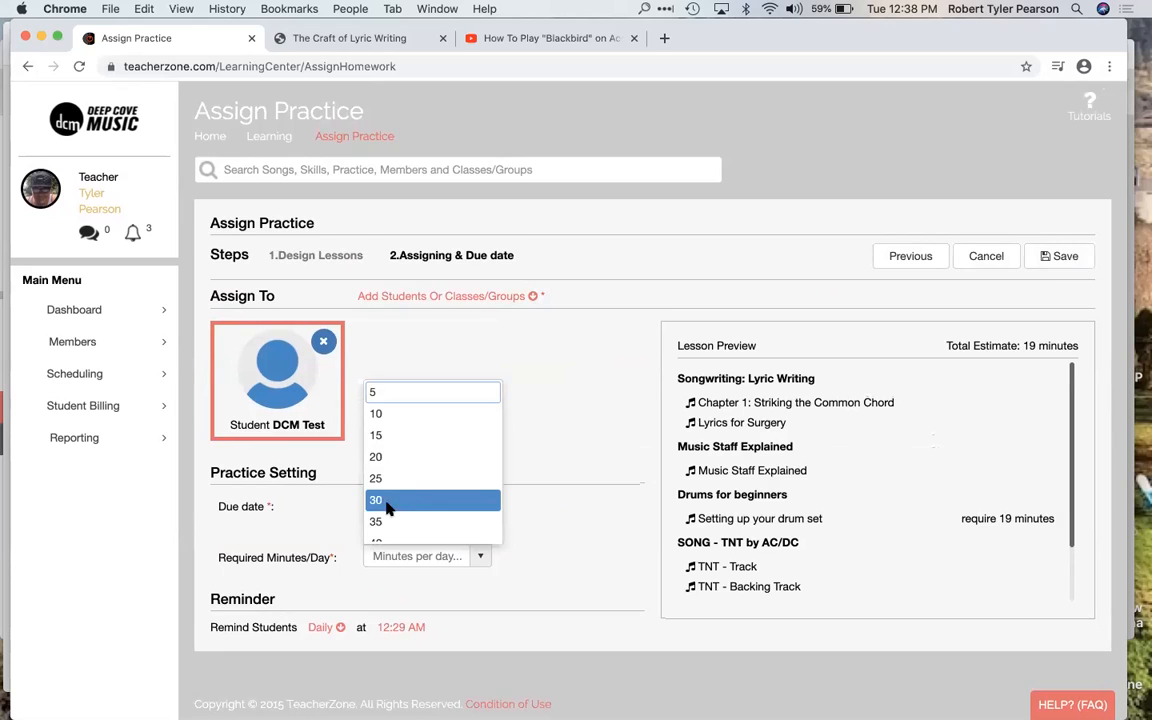
scroll(416, 496, down, 2)
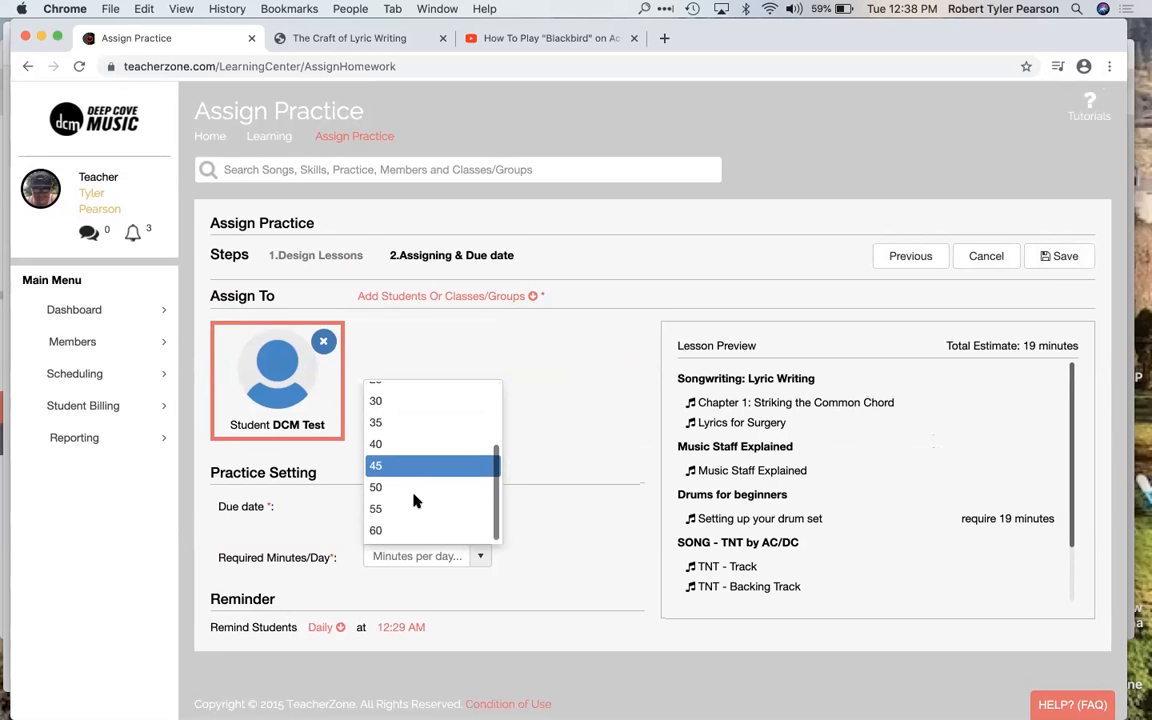
click(420, 527)
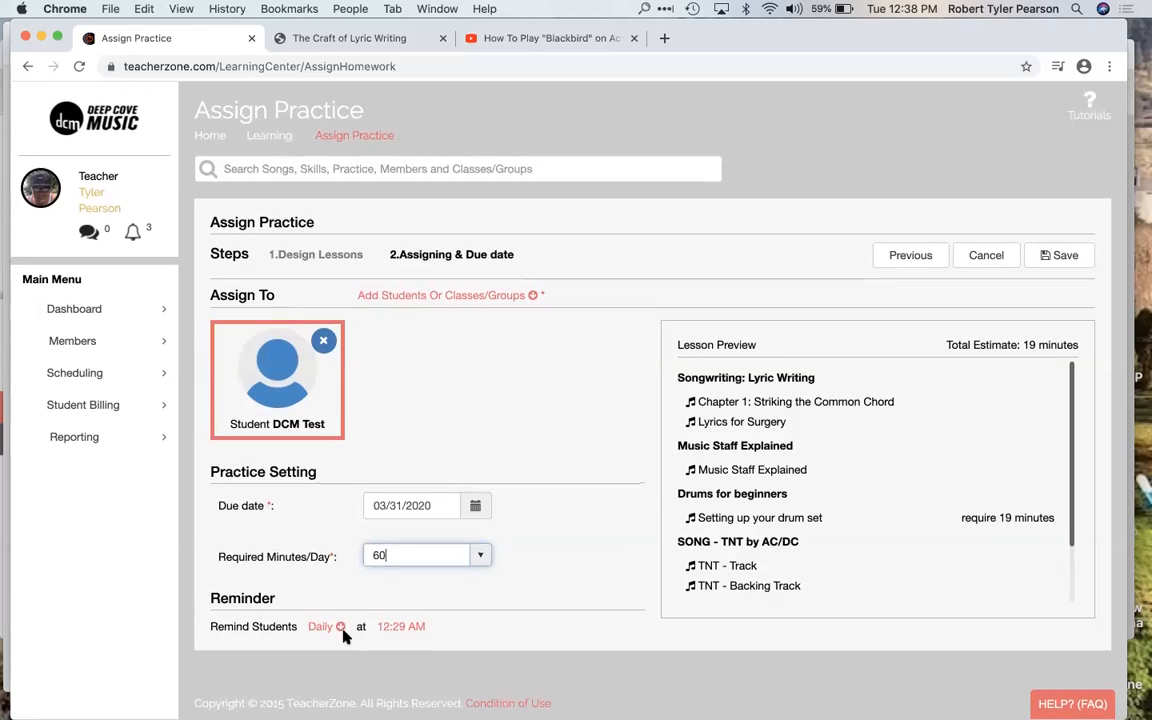
Step: Set the daily student reminder time to 12:00 PM
click(389, 628)
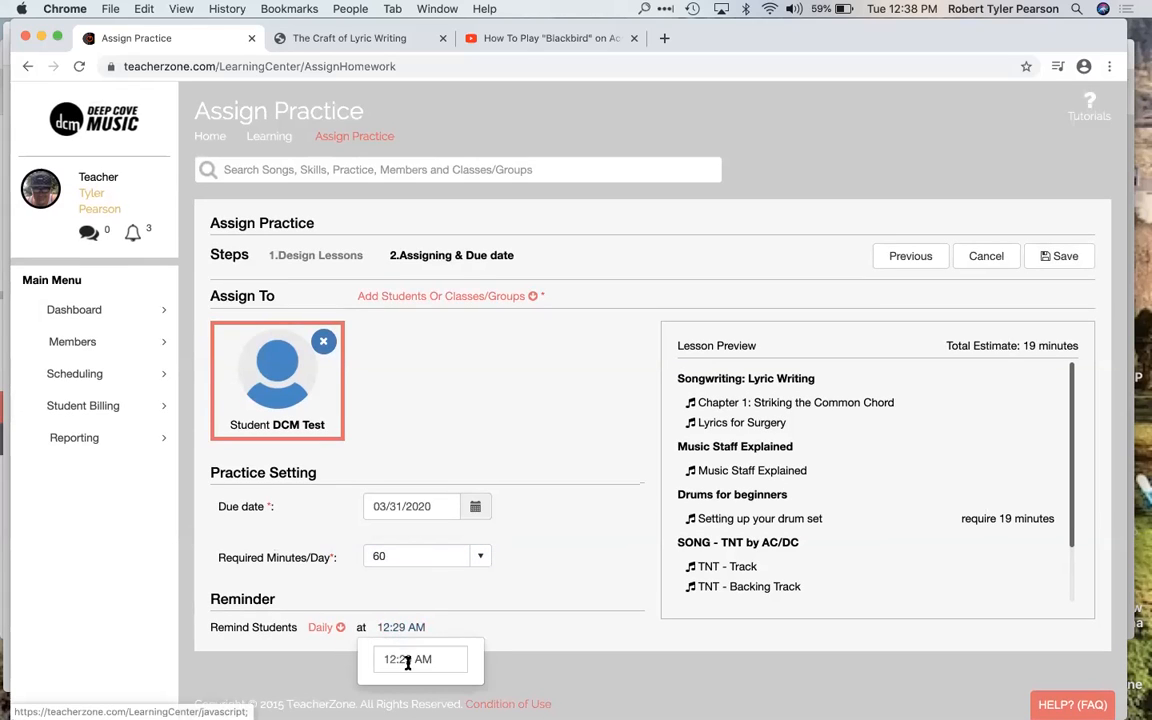
click(414, 659)
click(408, 659)
text(00 )
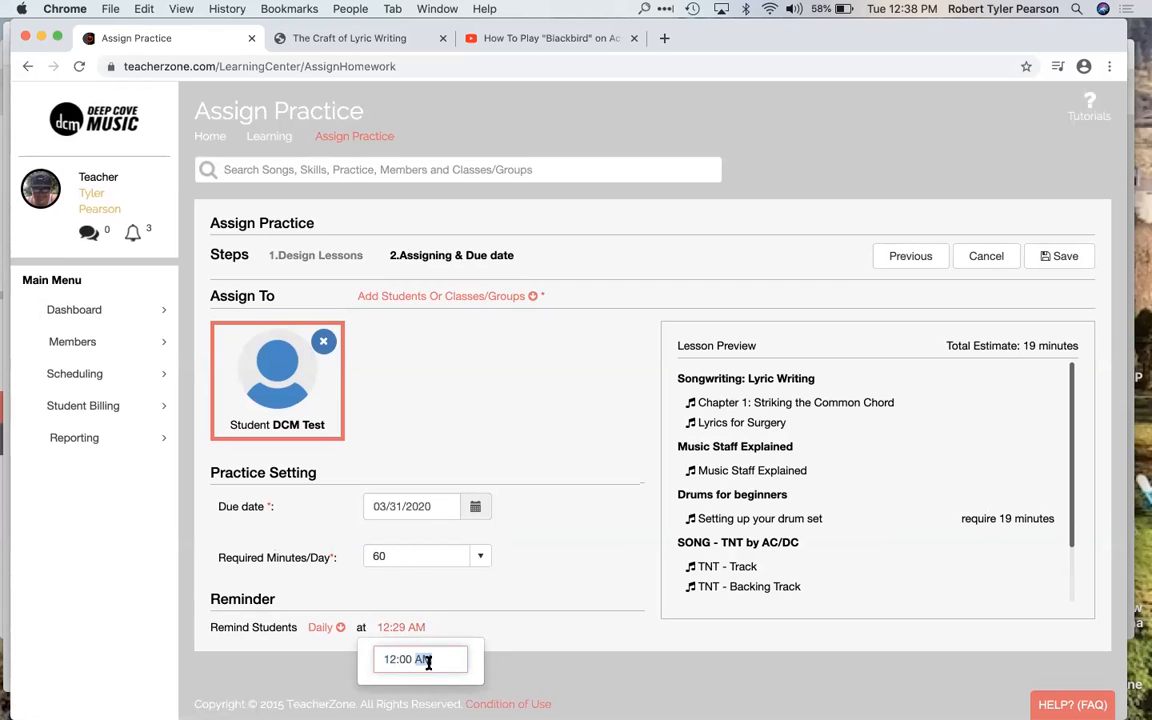
text(p)
click(483, 623)
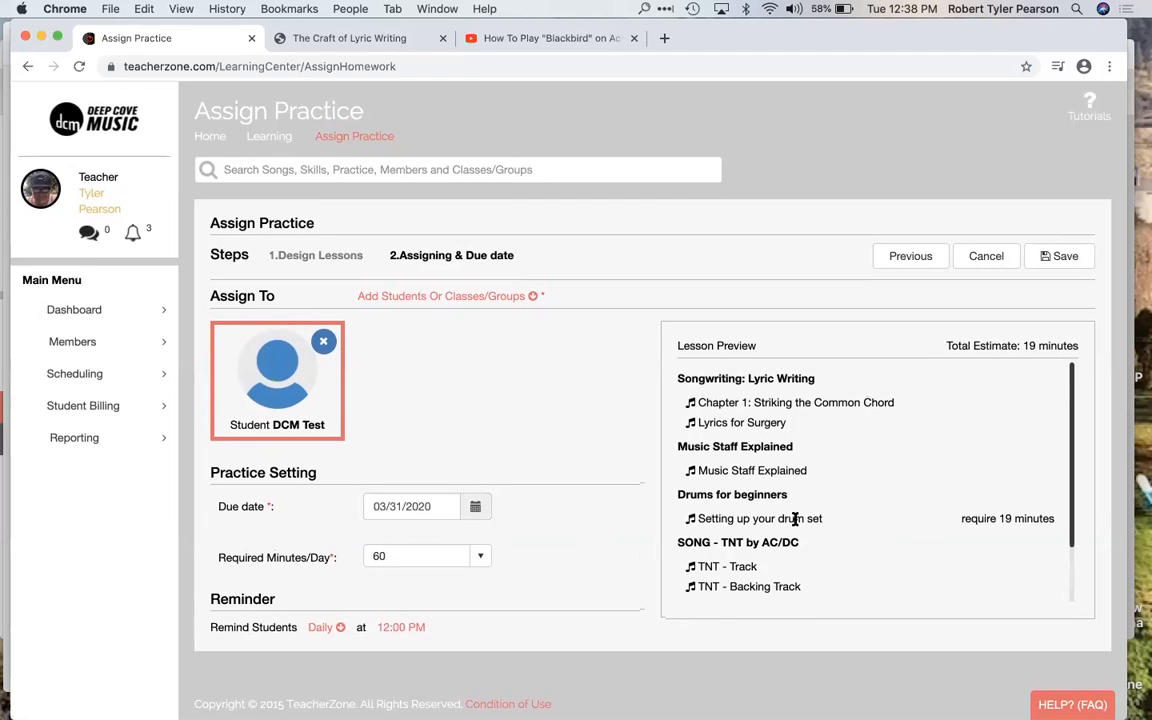
Step: Check the remaining lessons in the lesson preview and save the practice assignment
scroll(975, 505, down, 3)
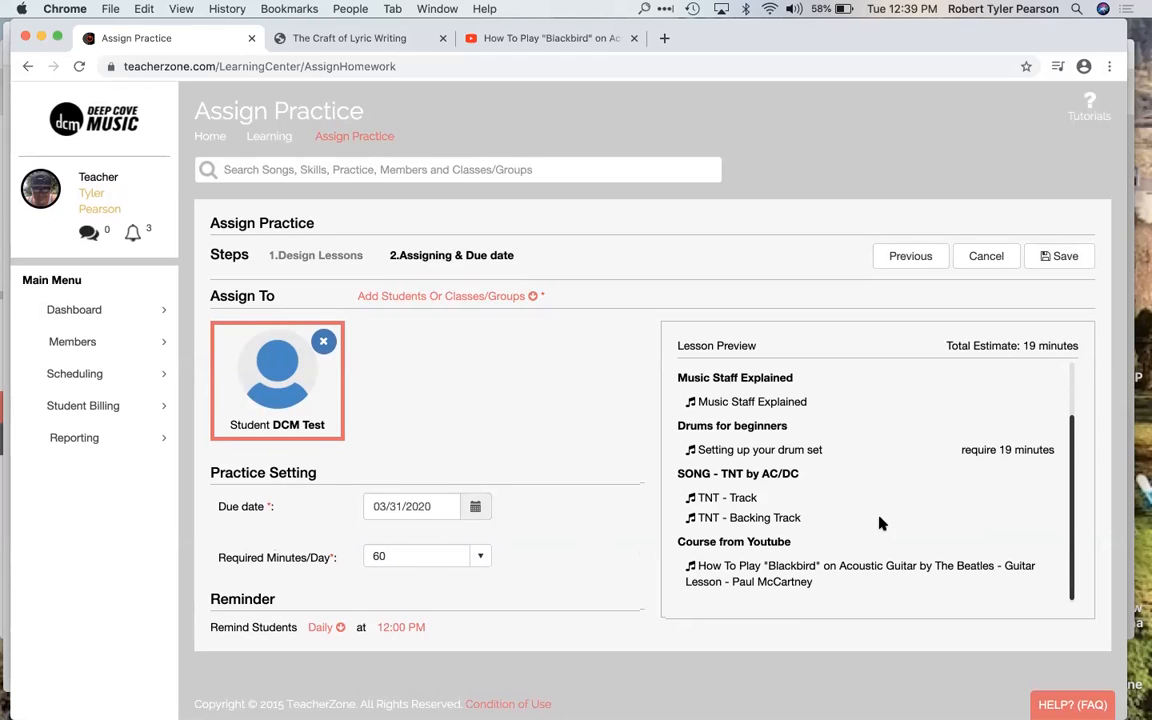
click(1061, 257)
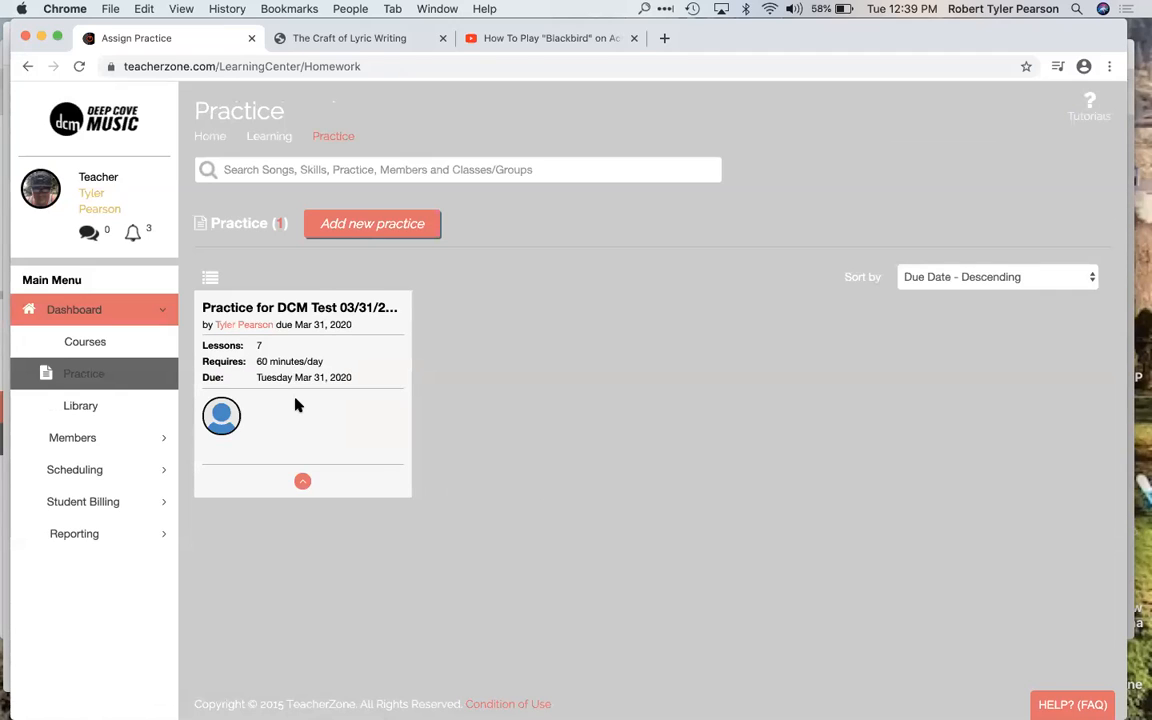
Step: Find DCM Test among the students and log in as this student
click(91, 441)
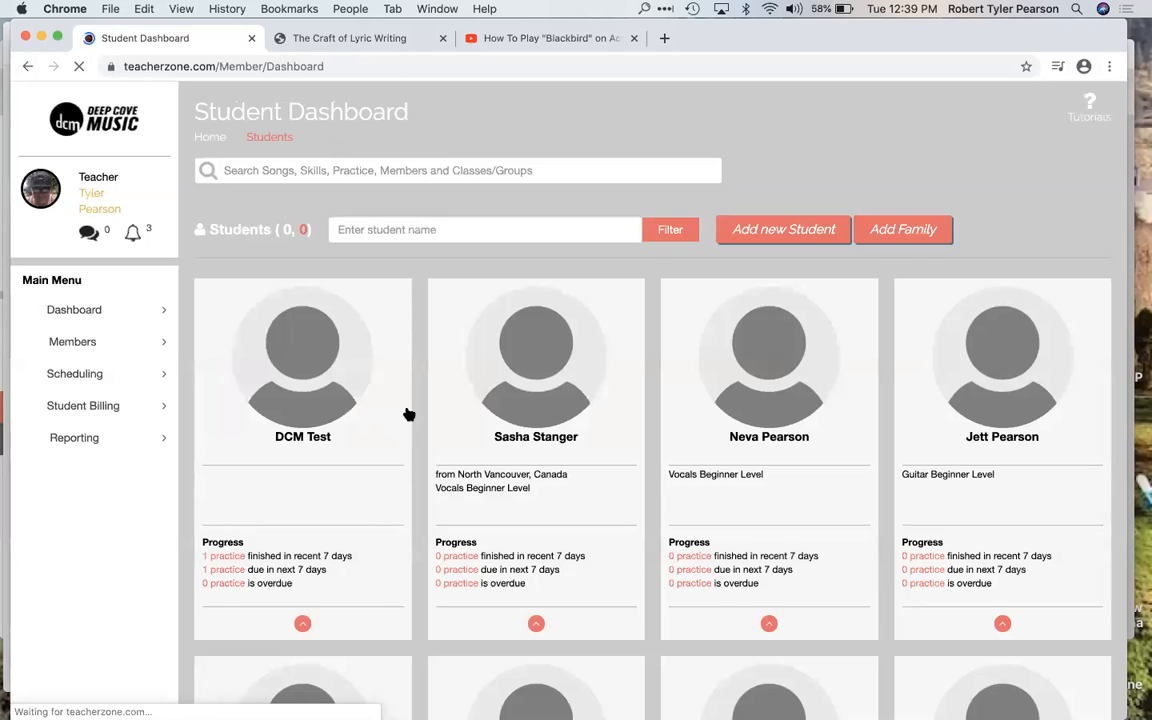
scroll(400, 420, down, 2)
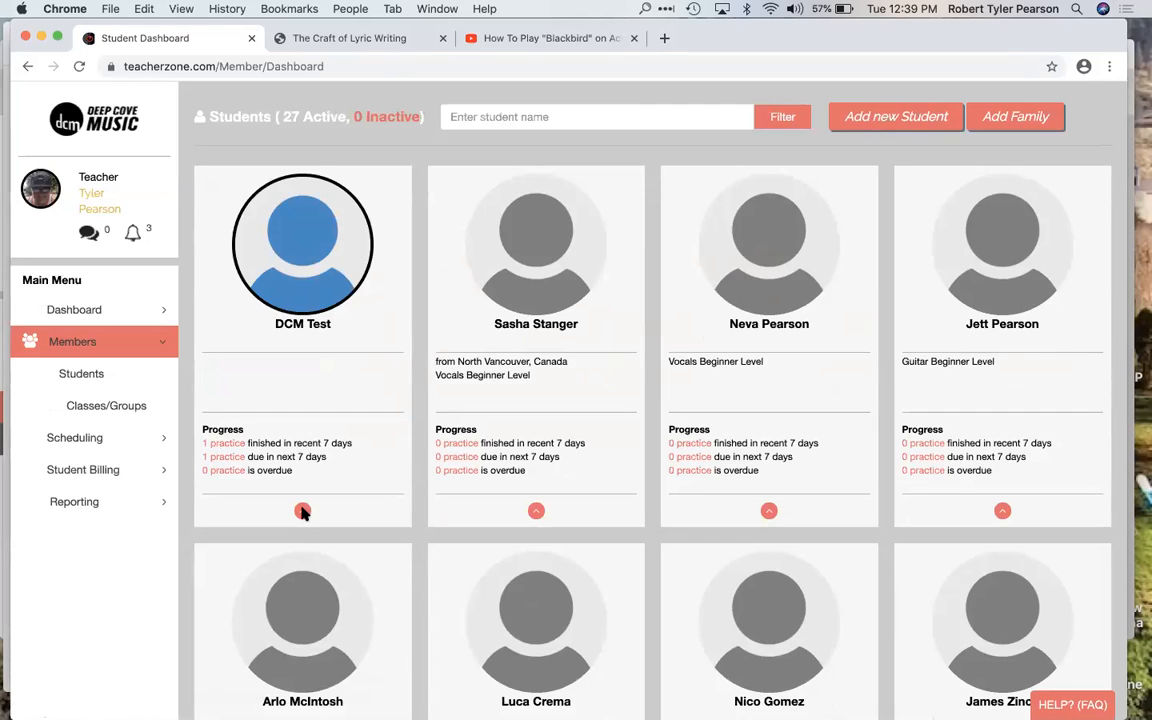
click(302, 511)
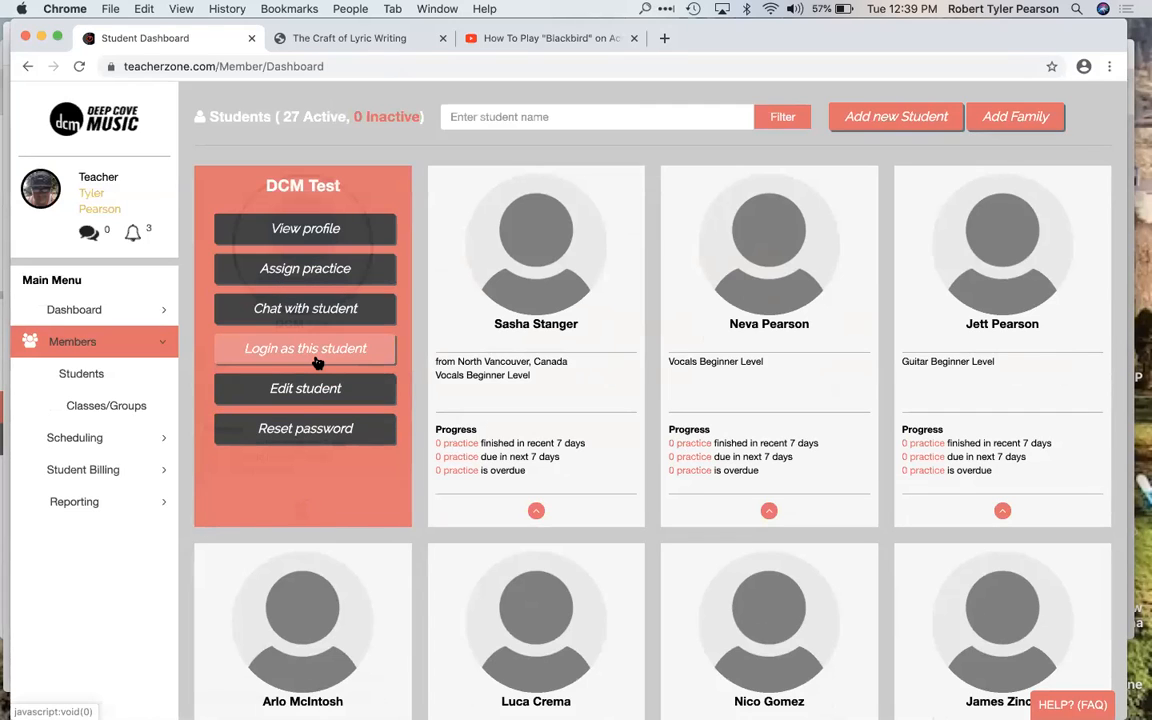
click(371, 349)
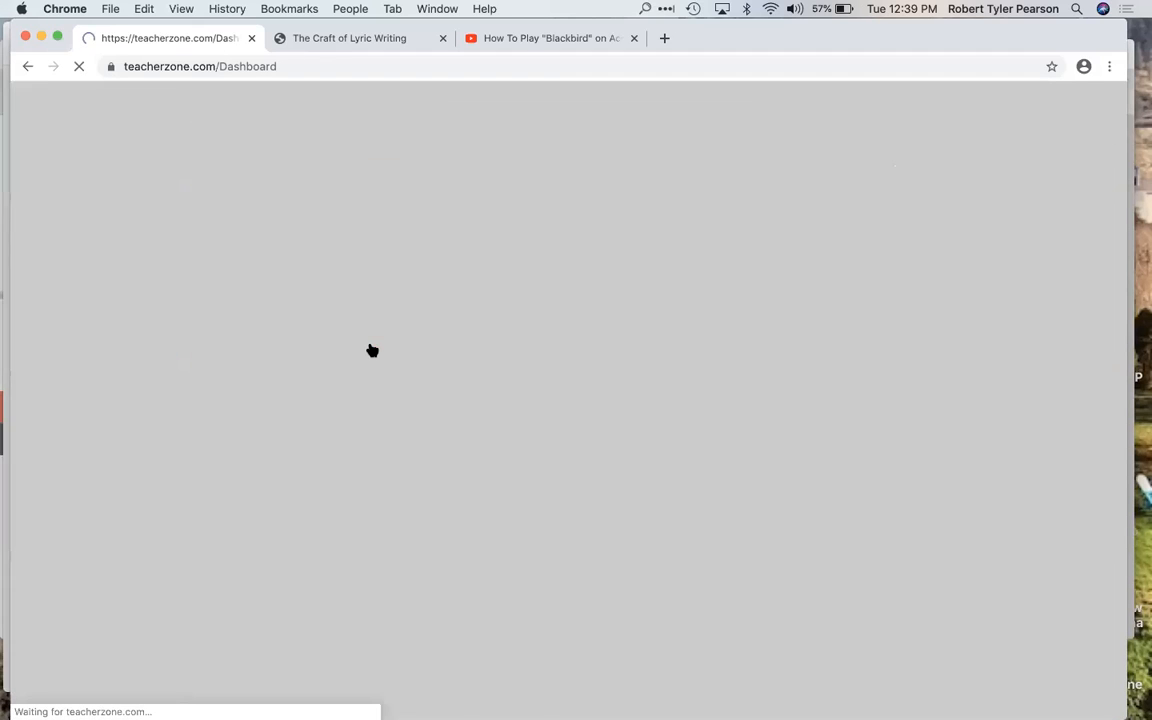
Step: View the details of the assigned practice from the student's dashboard and pause its TNT - Track video
scroll(569, 401, down, 5)
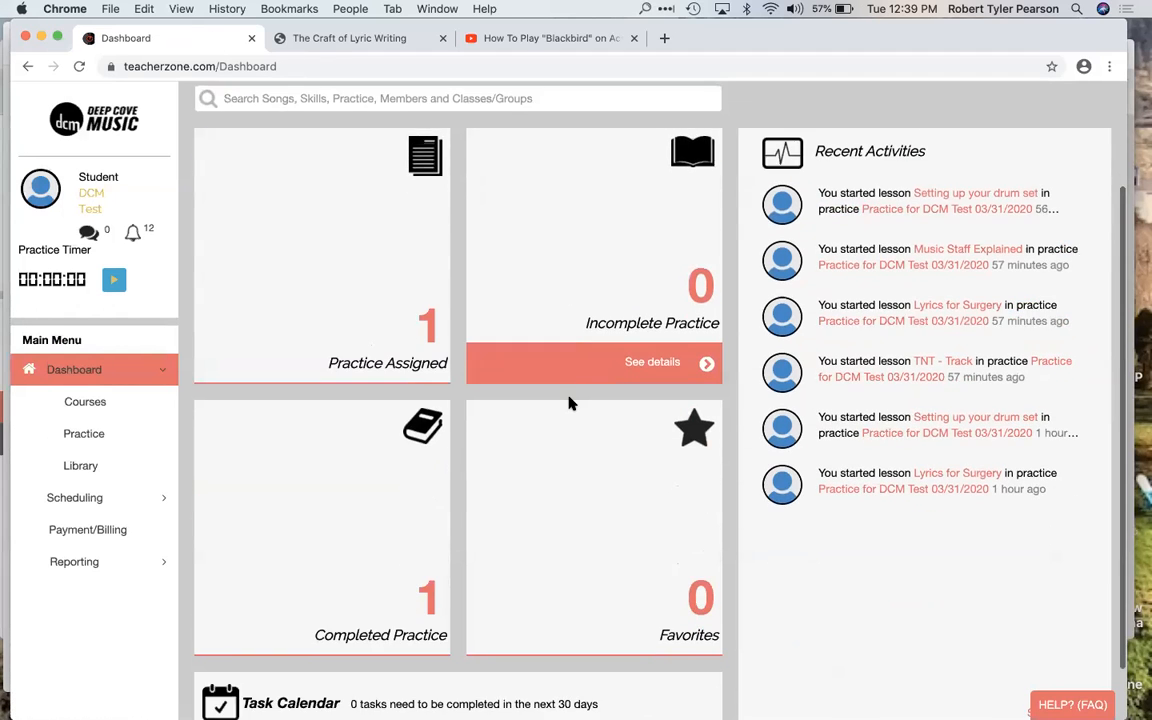
scroll(569, 403, up, 3)
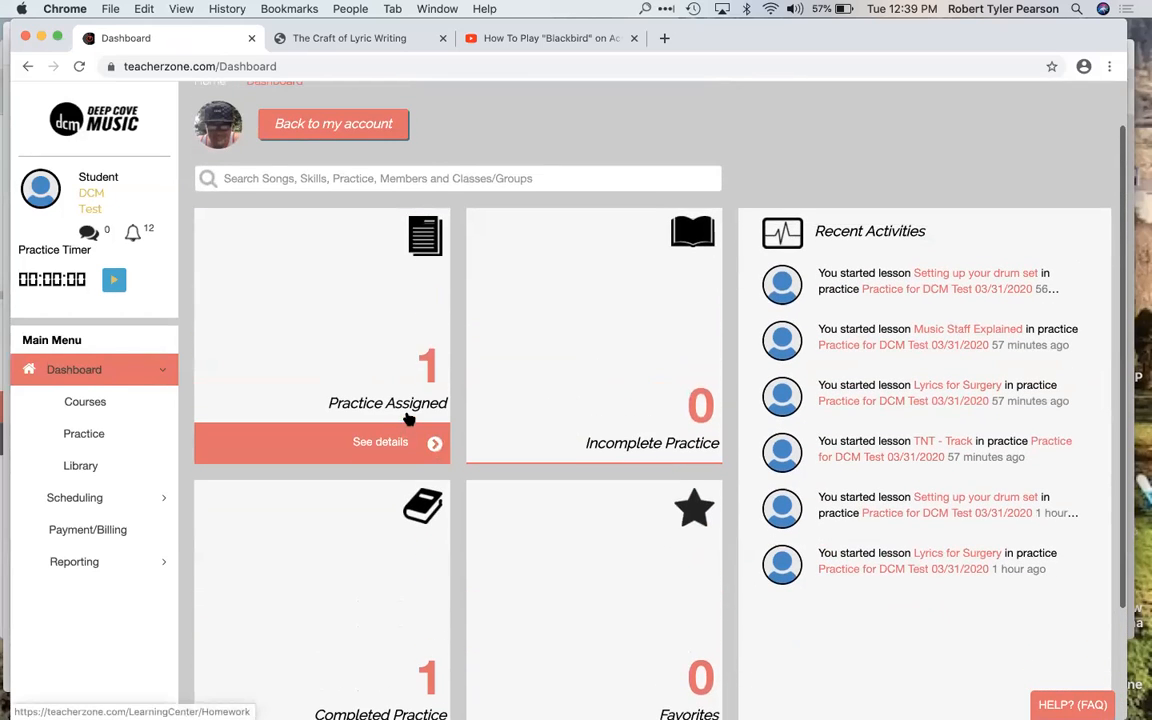
click(397, 448)
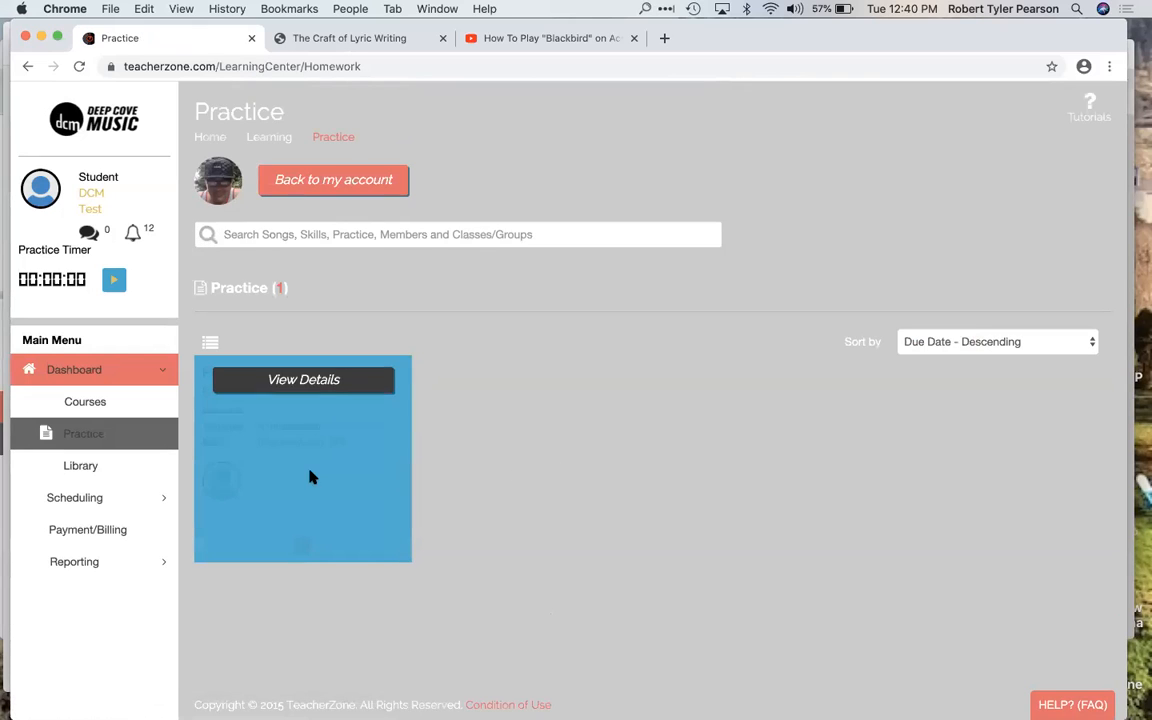
click(333, 380)
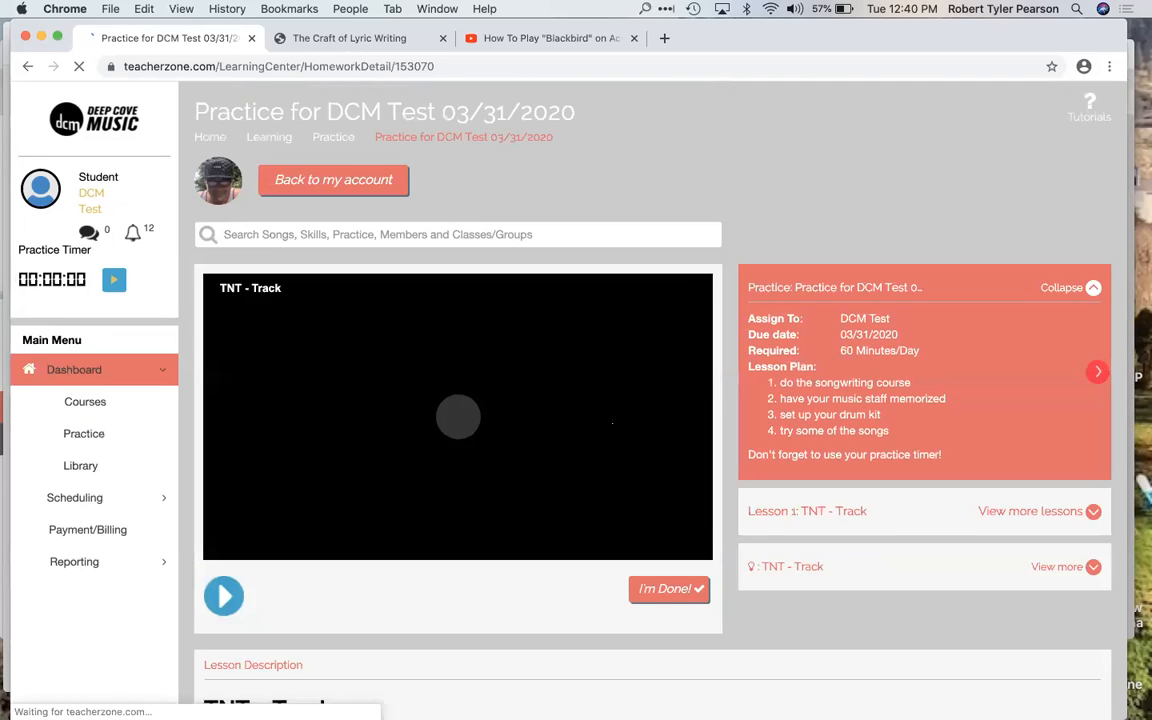
scroll(576, 393, down, 2)
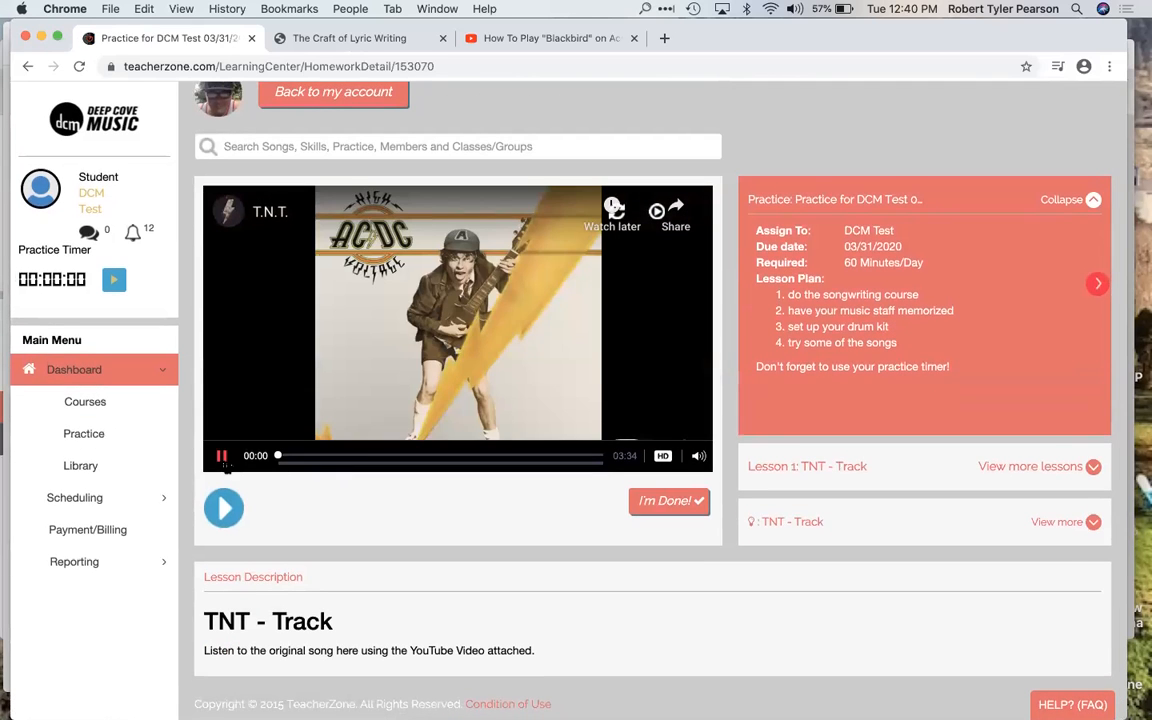
click(222, 455)
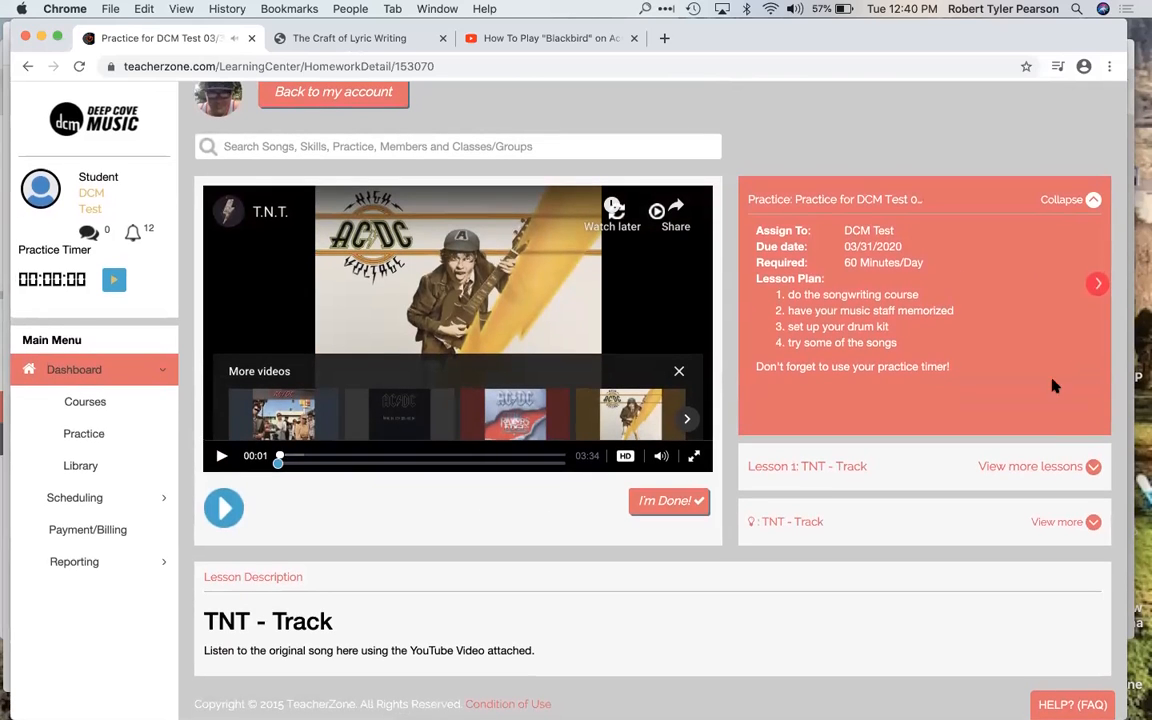
Step: Switch to the Music Staff Explained lesson in the practice's lesson list and pause its video
click(1052, 467)
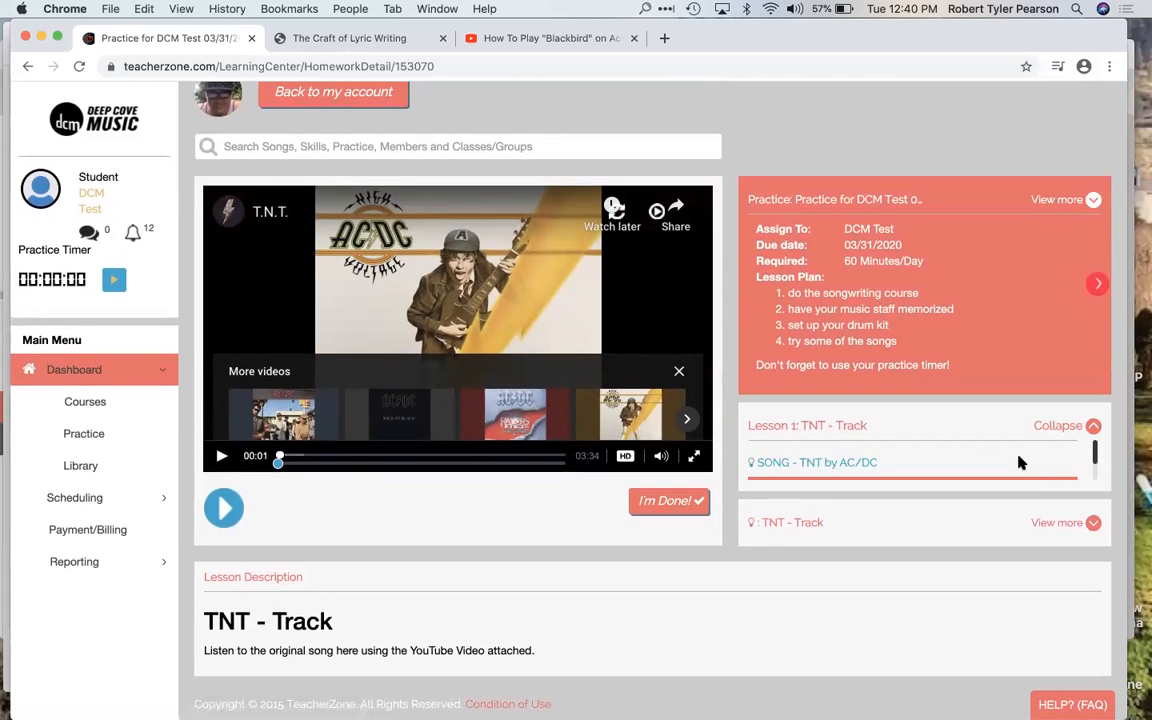
scroll(1018, 463, down, 2)
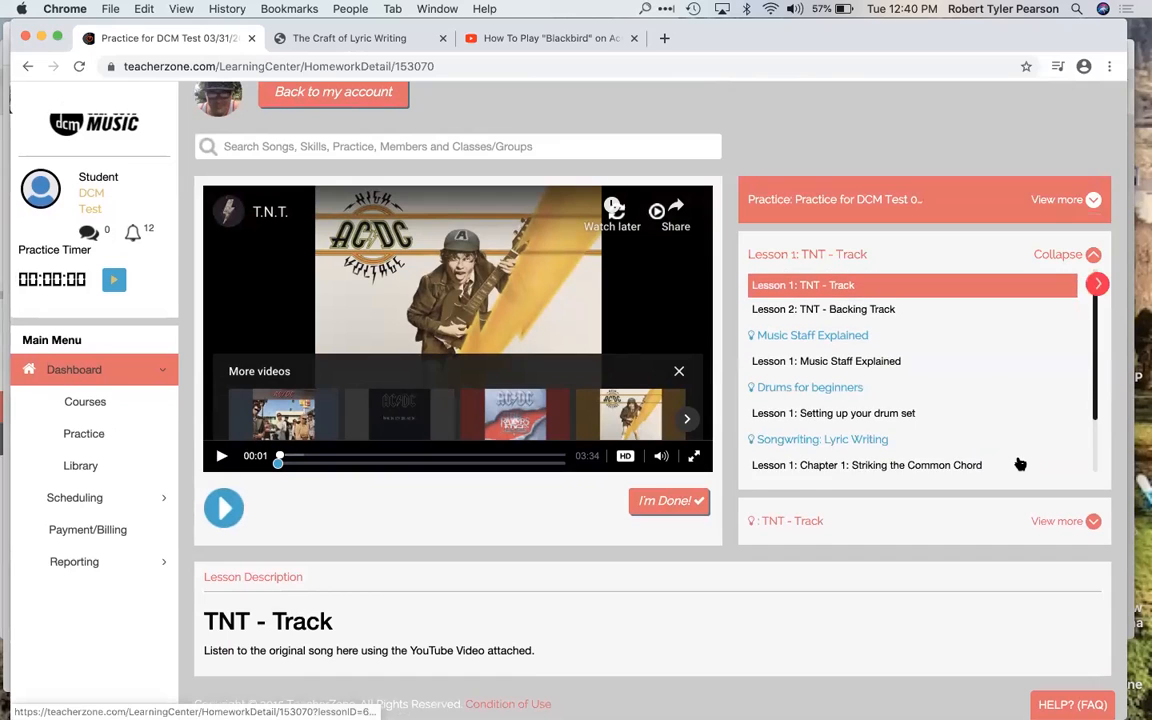
click(837, 349)
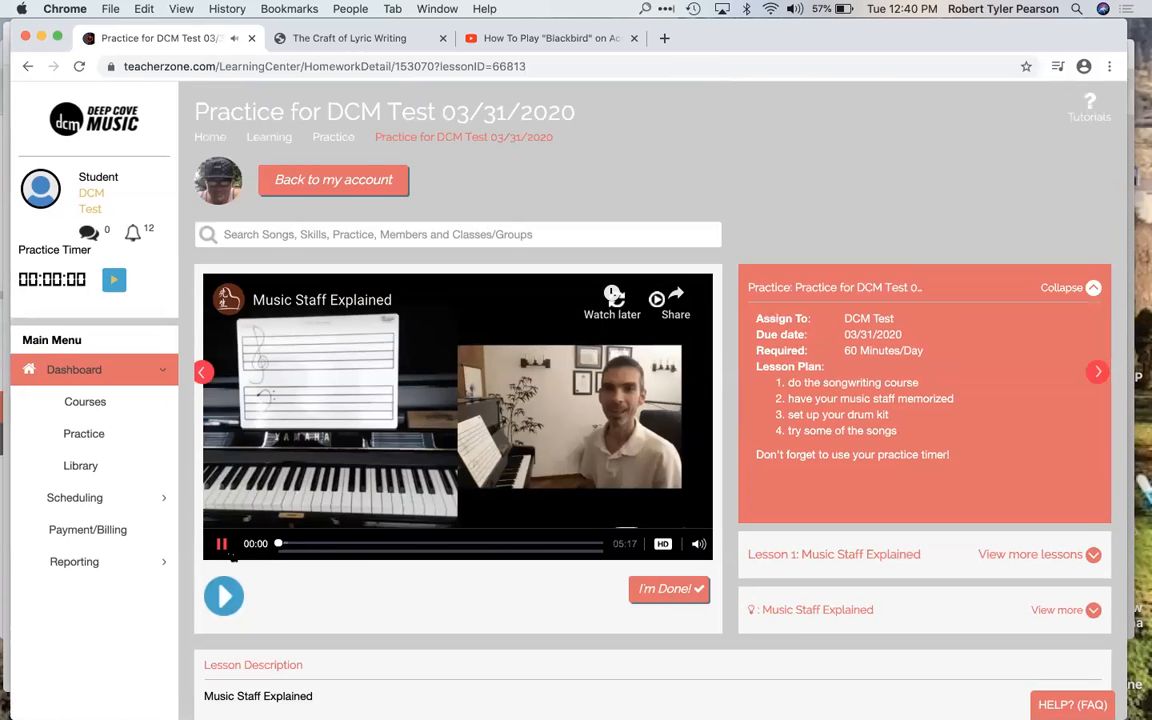
click(644, 441)
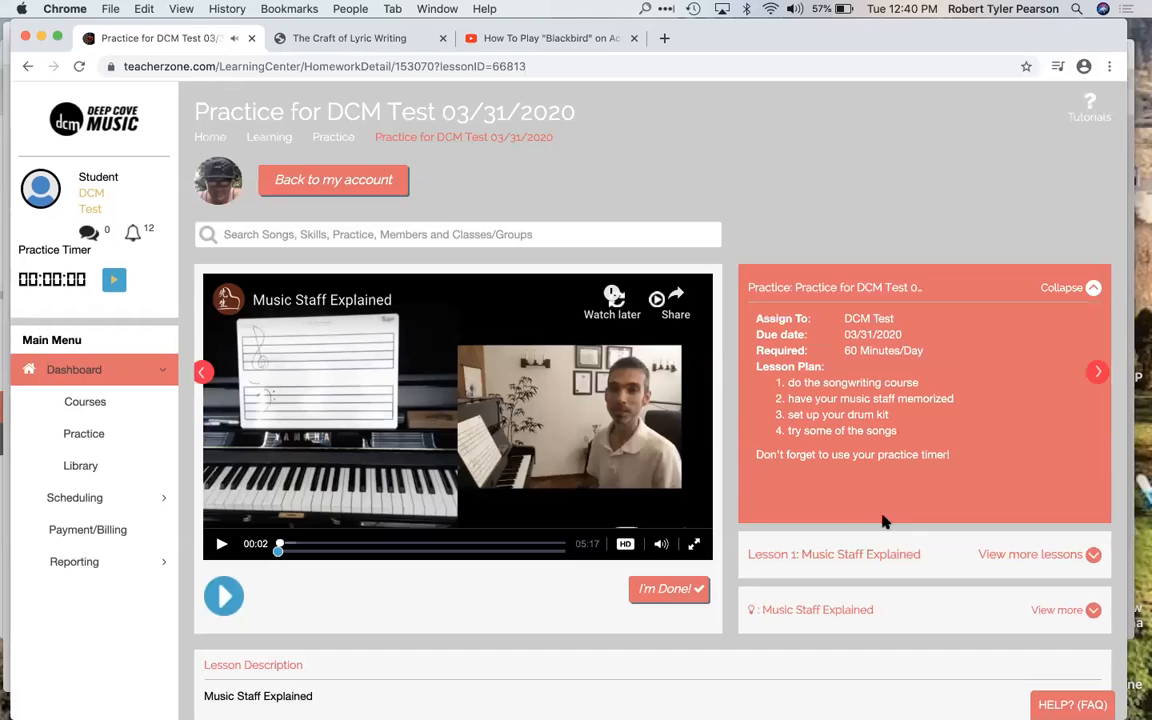
Step: Look through the practice's full lesson list, including the YouTube course, and expand the details of the Music Staff Explained skill
scroll(905, 518, down, 1)
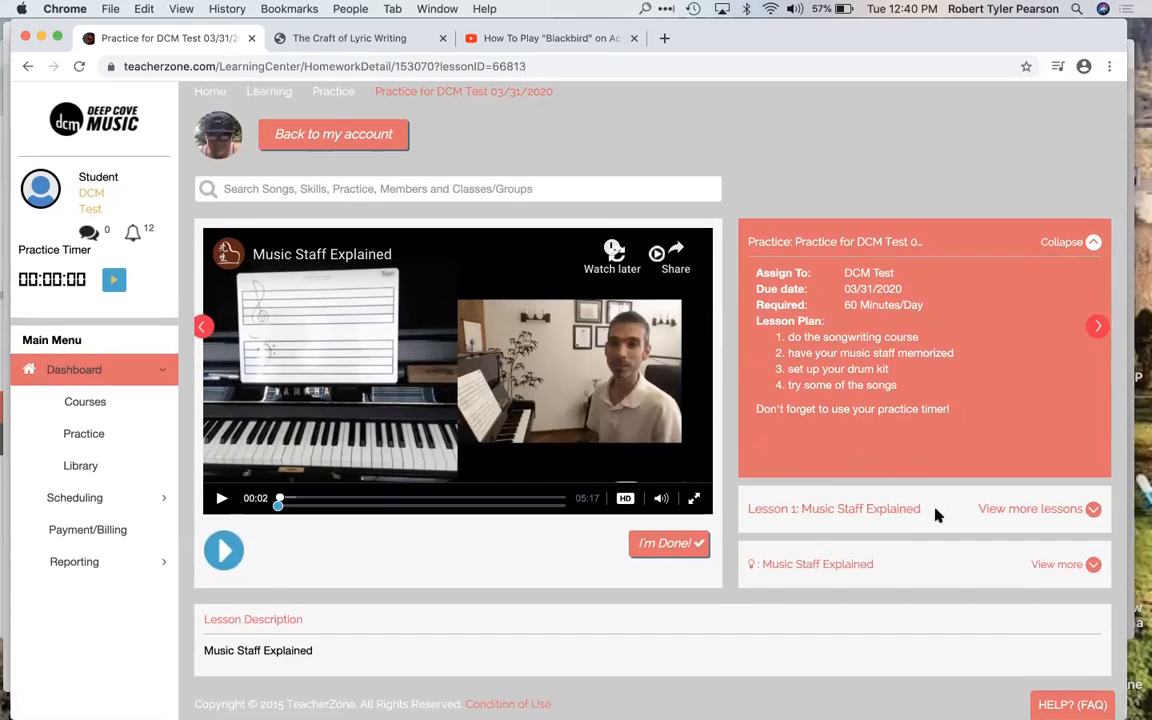
click(1047, 510)
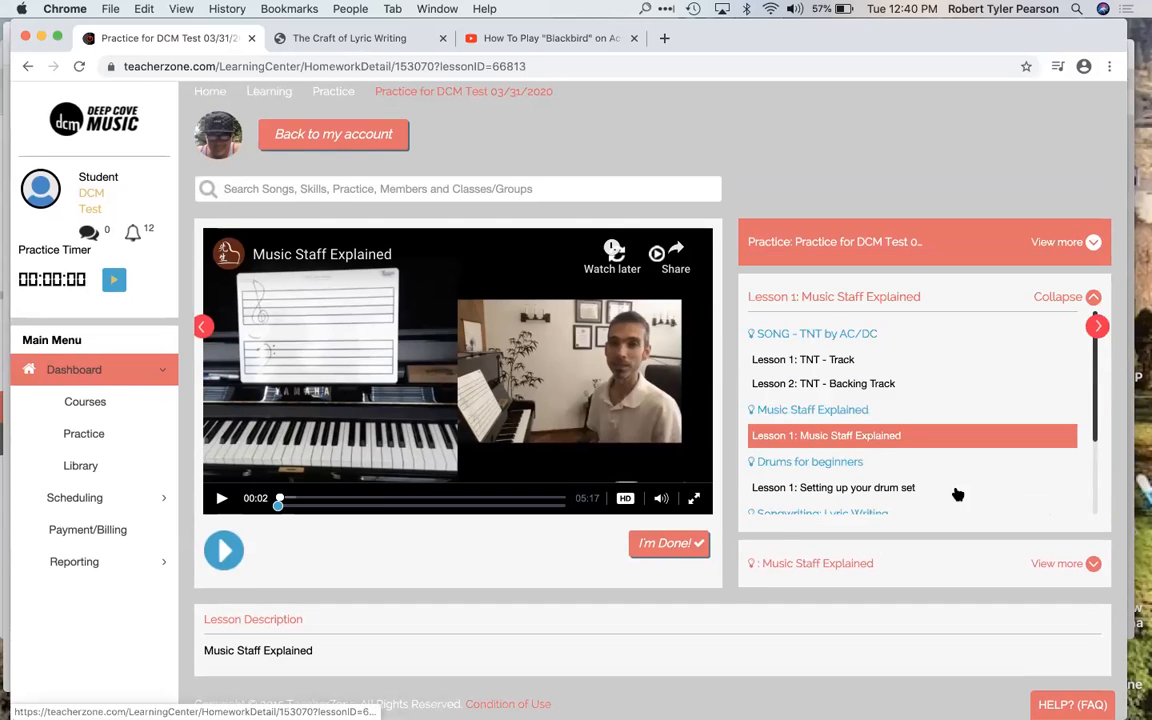
scroll(957, 492, down, 2)
scroll(957, 492, down, 3)
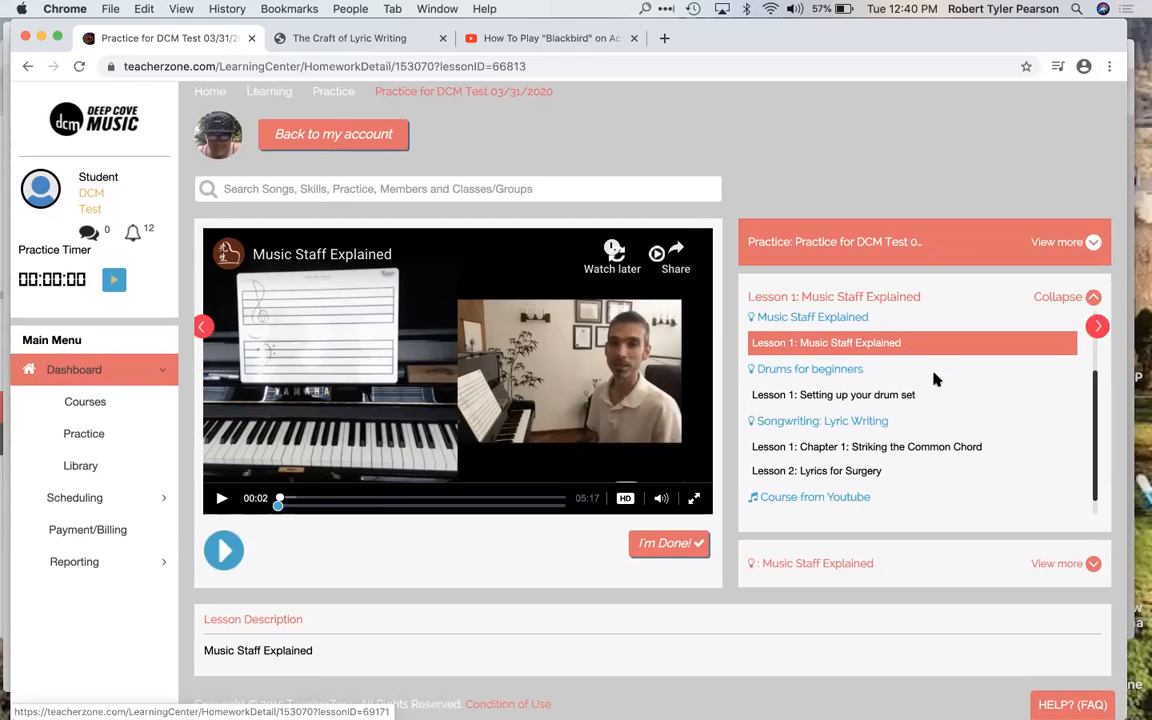
scroll(880, 385, down, 1)
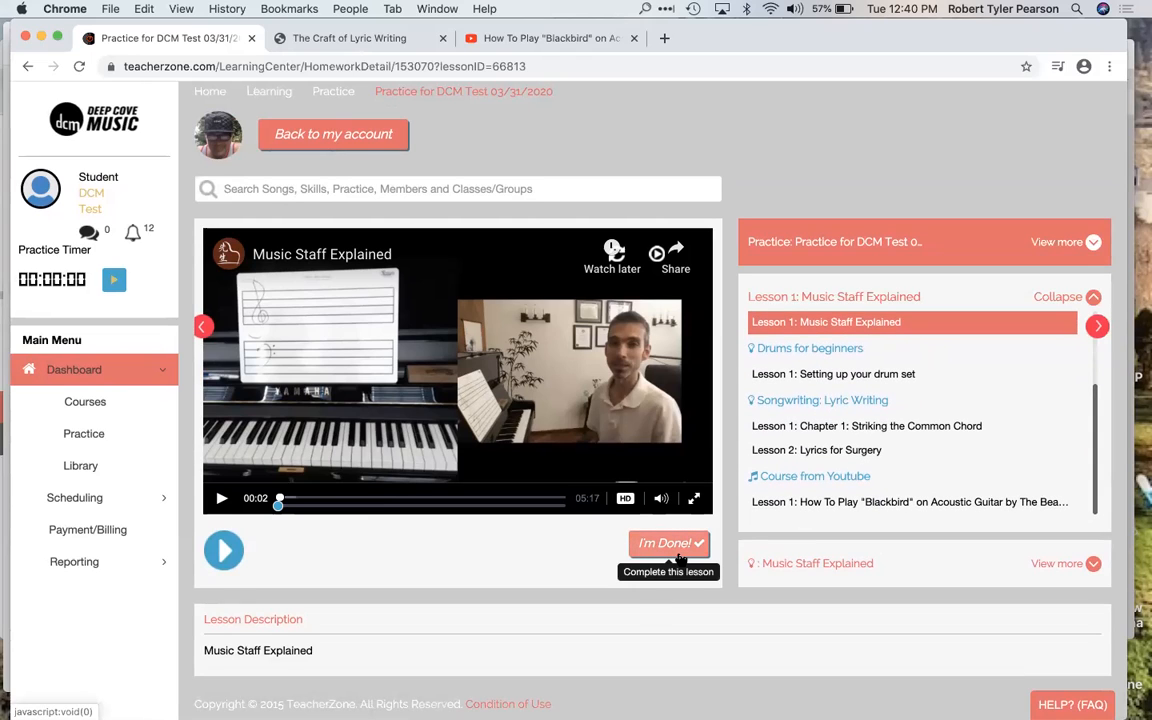
scroll(765, 594, down, 1)
scroll(770, 590, up, 1)
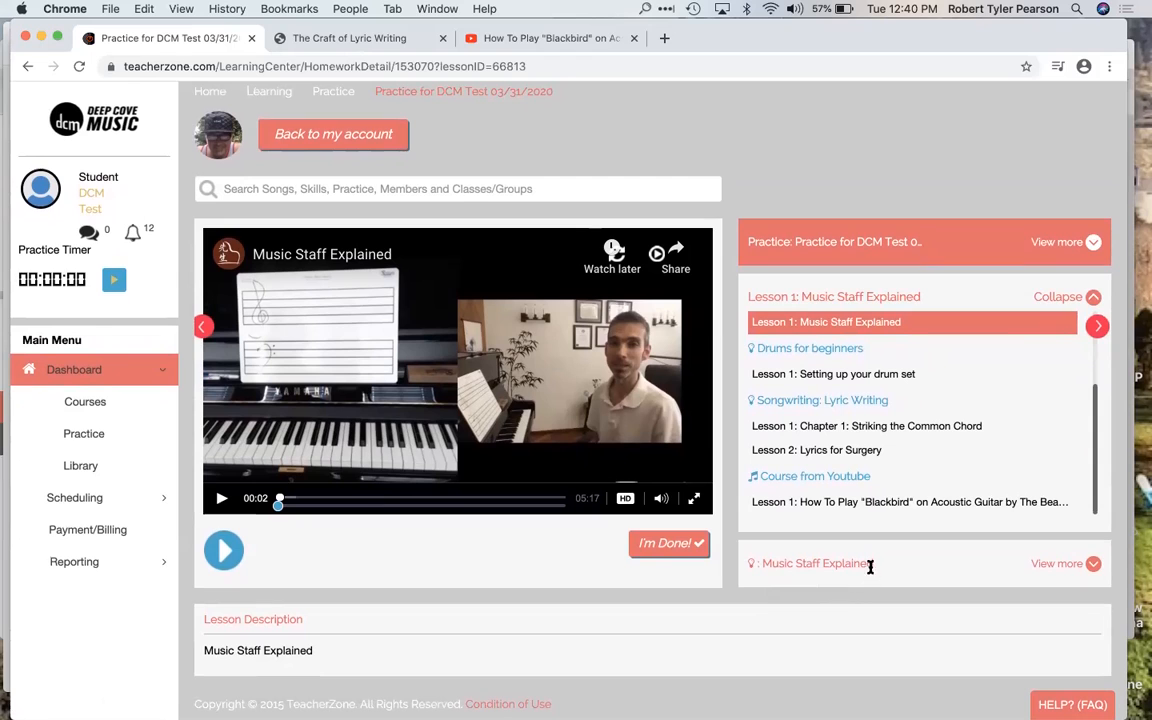
click(1052, 566)
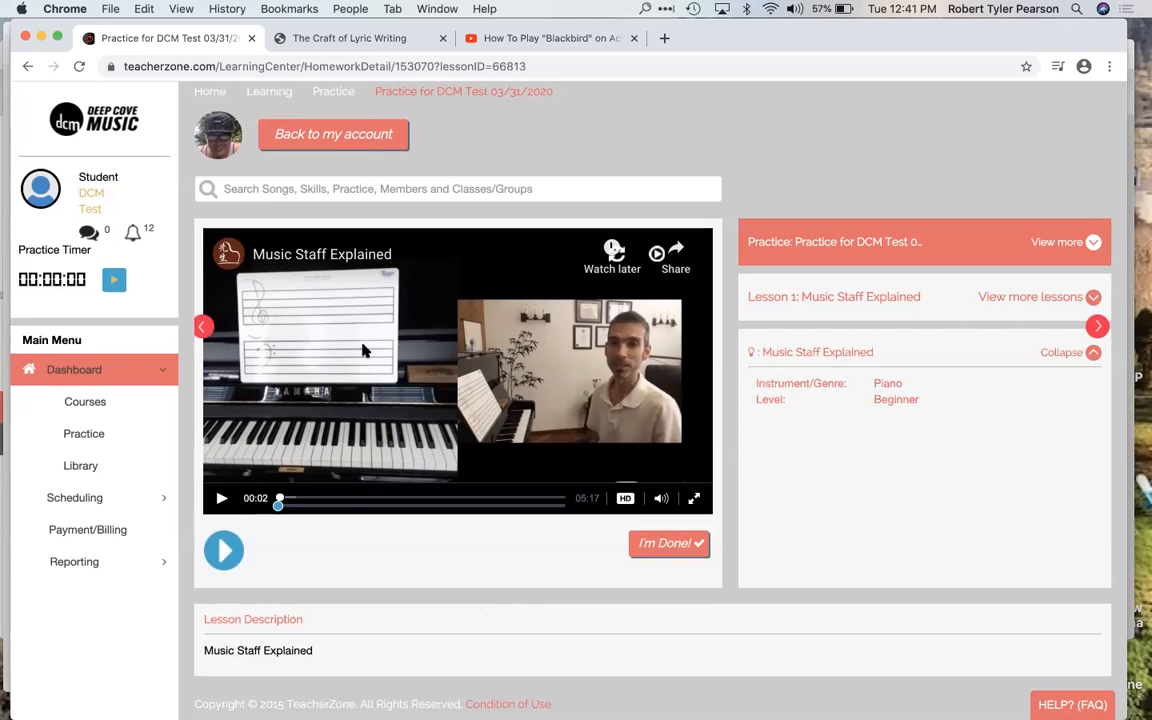
Step: Return from the student login to the teacher account and look over the teacher dashboard
click(360, 143)
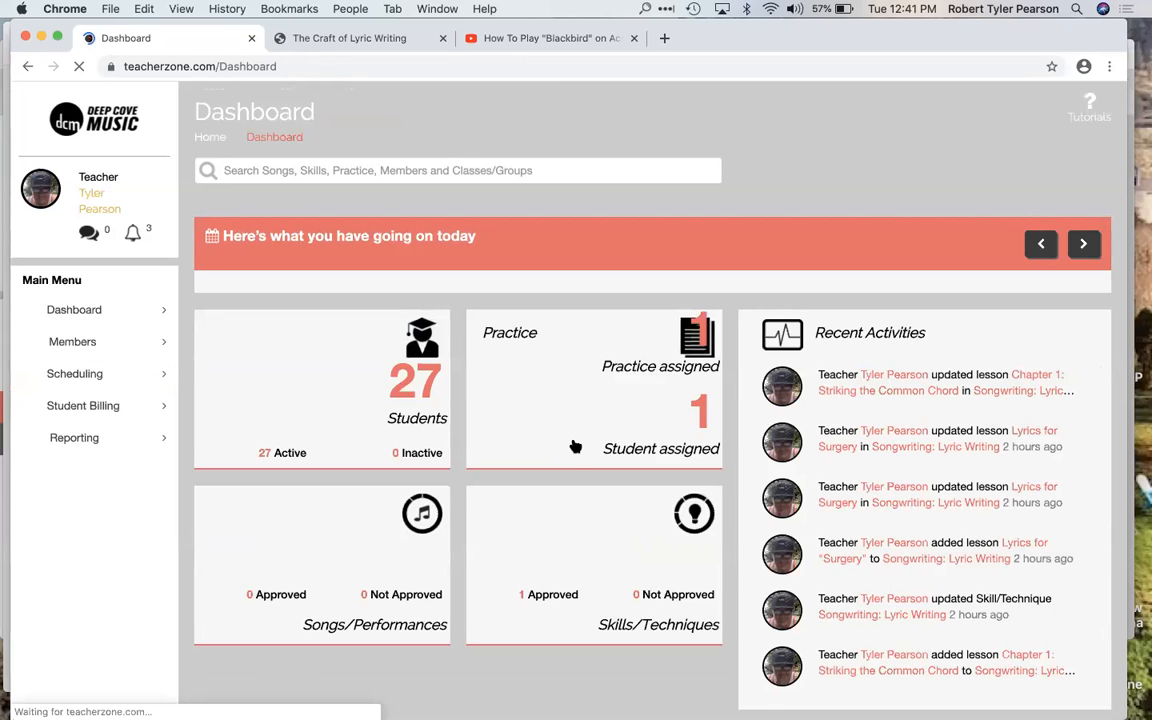
scroll(563, 470, down, 2)
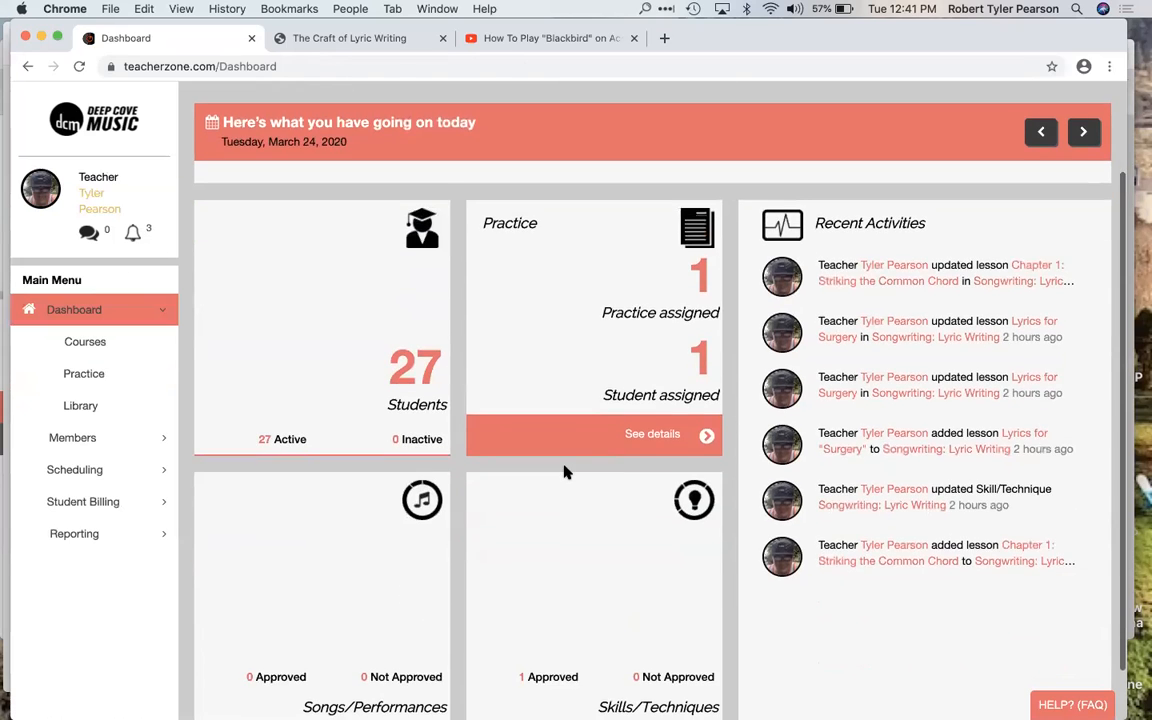
scroll(565, 472, down, 1)
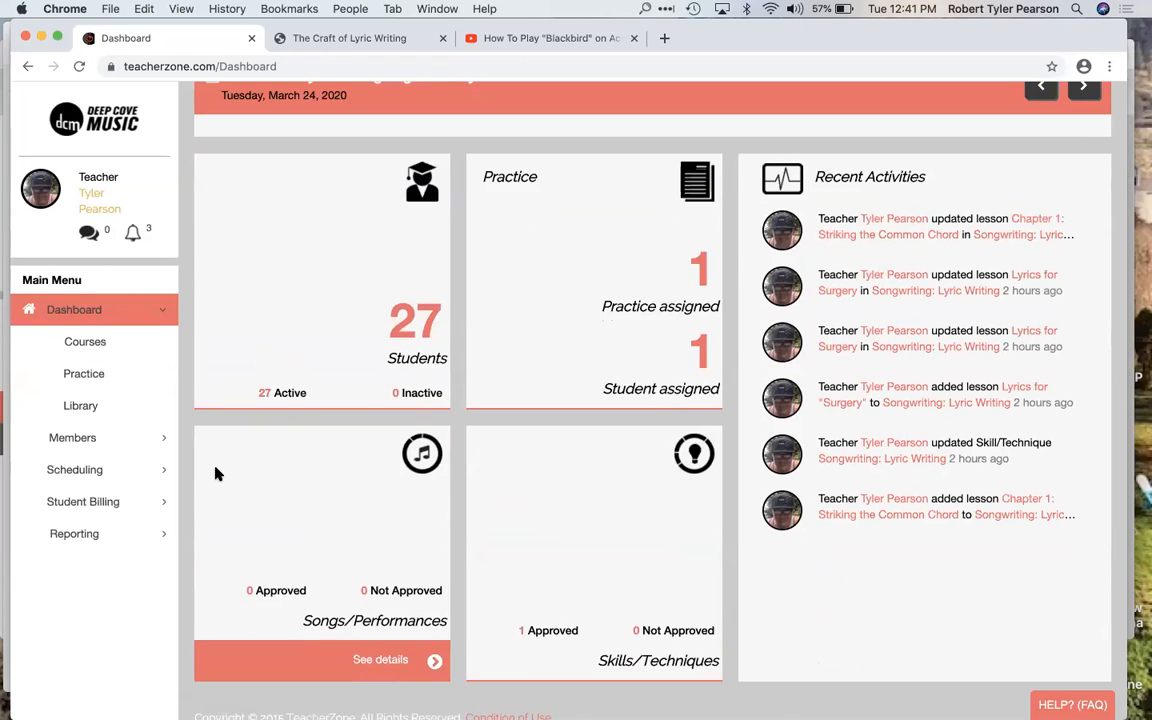
Step: Find DCM Test among the students and open the chat with this student
click(80, 441)
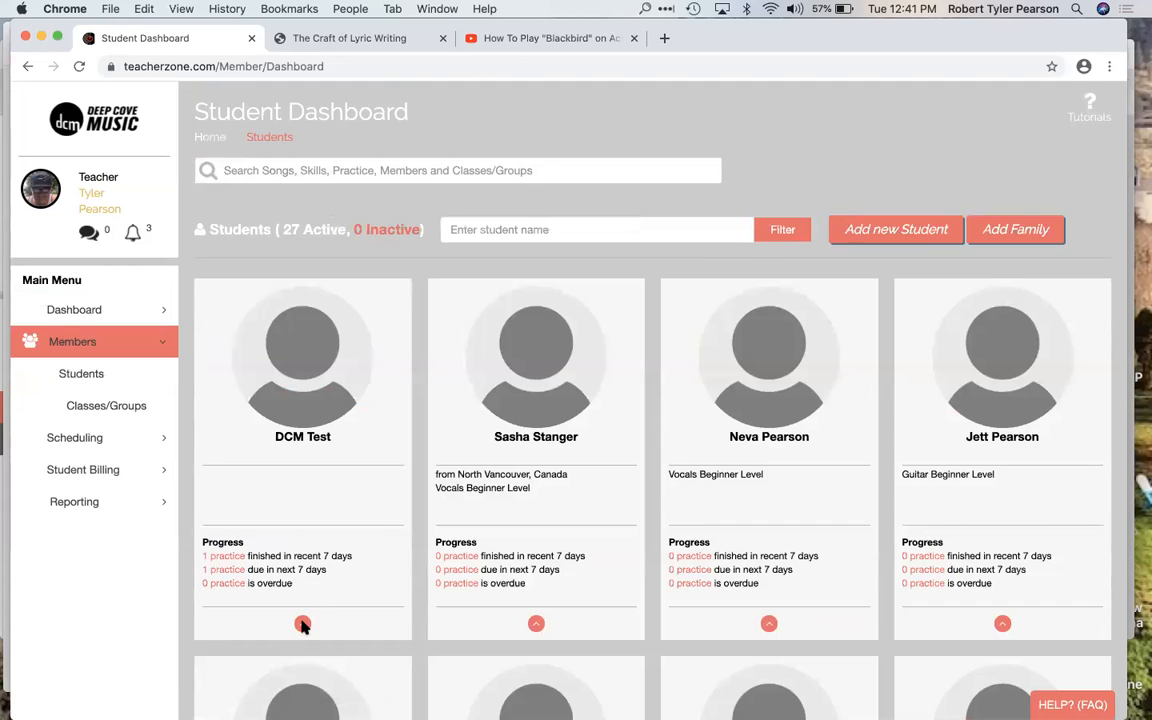
scroll(365, 528, down, 2)
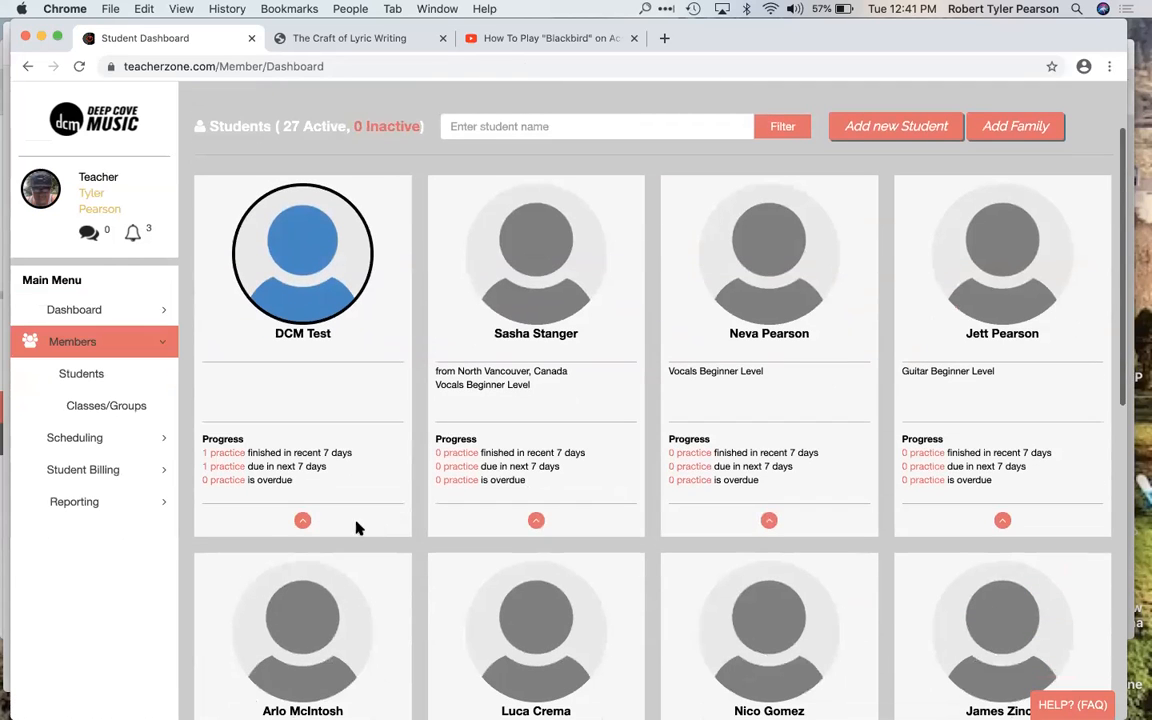
click(302, 521)
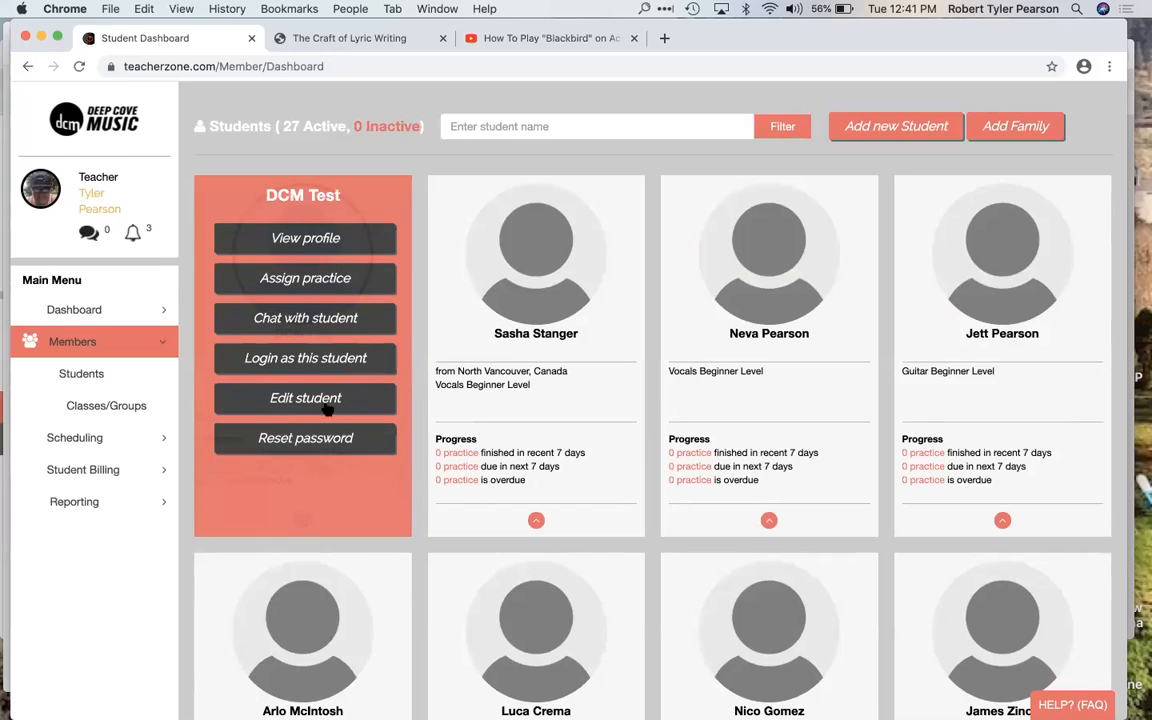
click(340, 320)
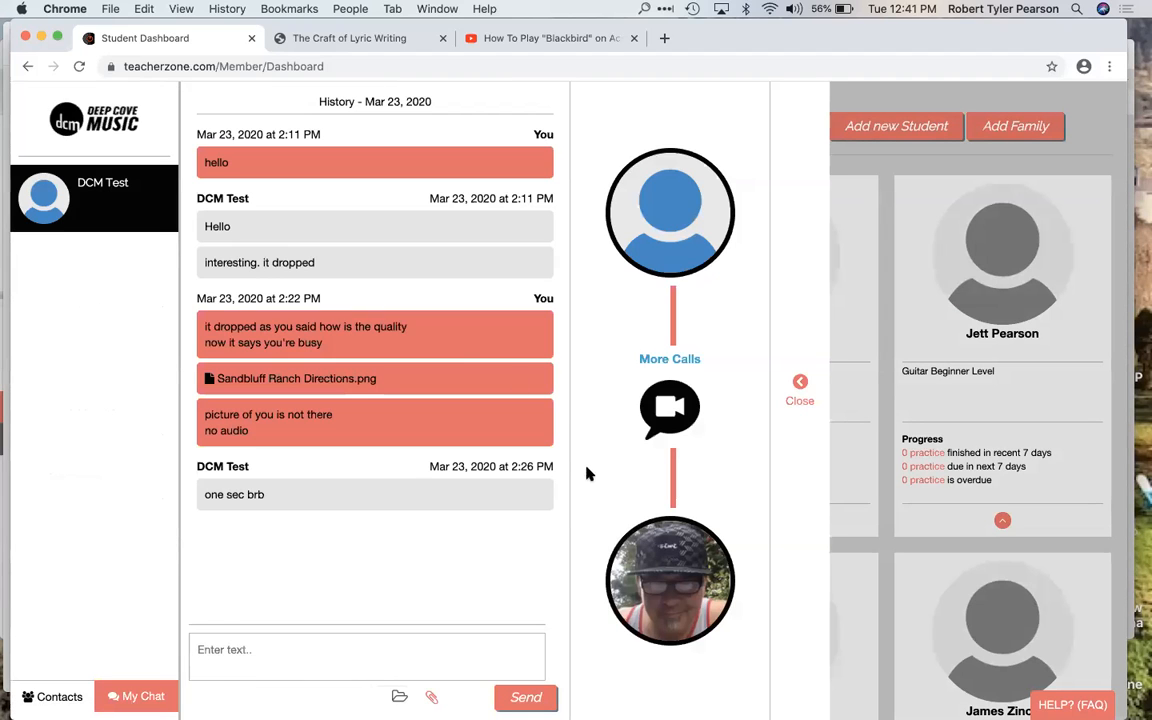
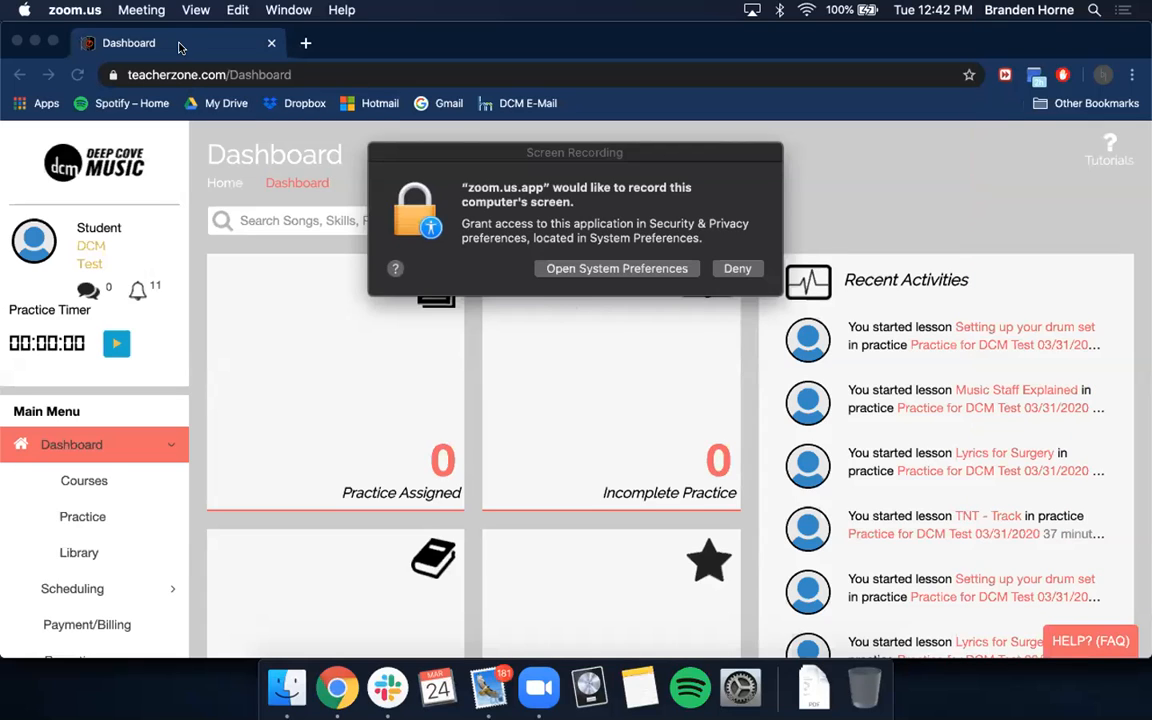
Step: Bring the student's browser window to the front and reload the student dashboard
click(181, 48)
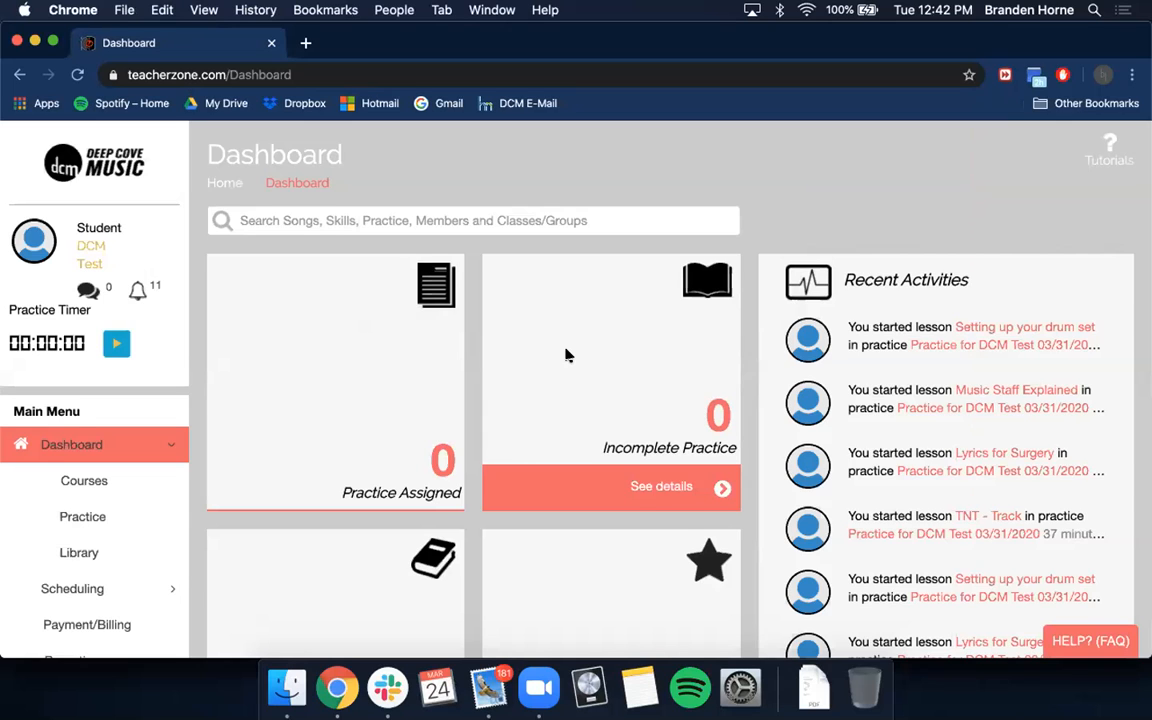
scroll(565, 355, down, 1)
click(78, 74)
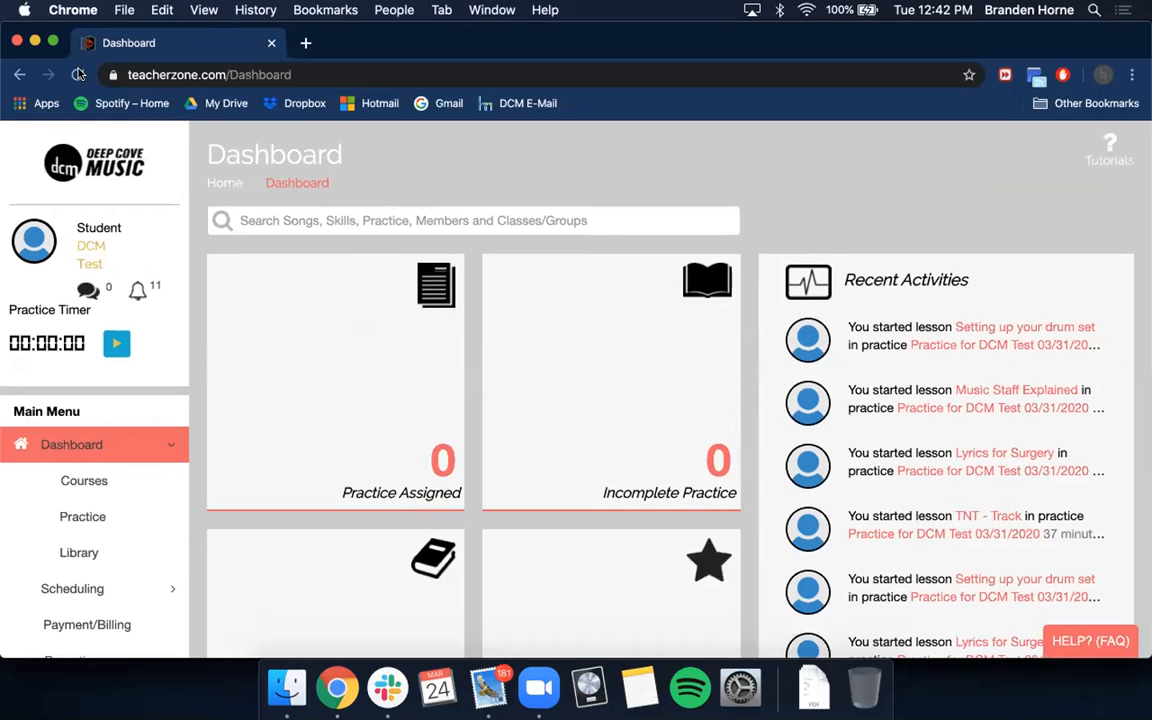
click(78, 74)
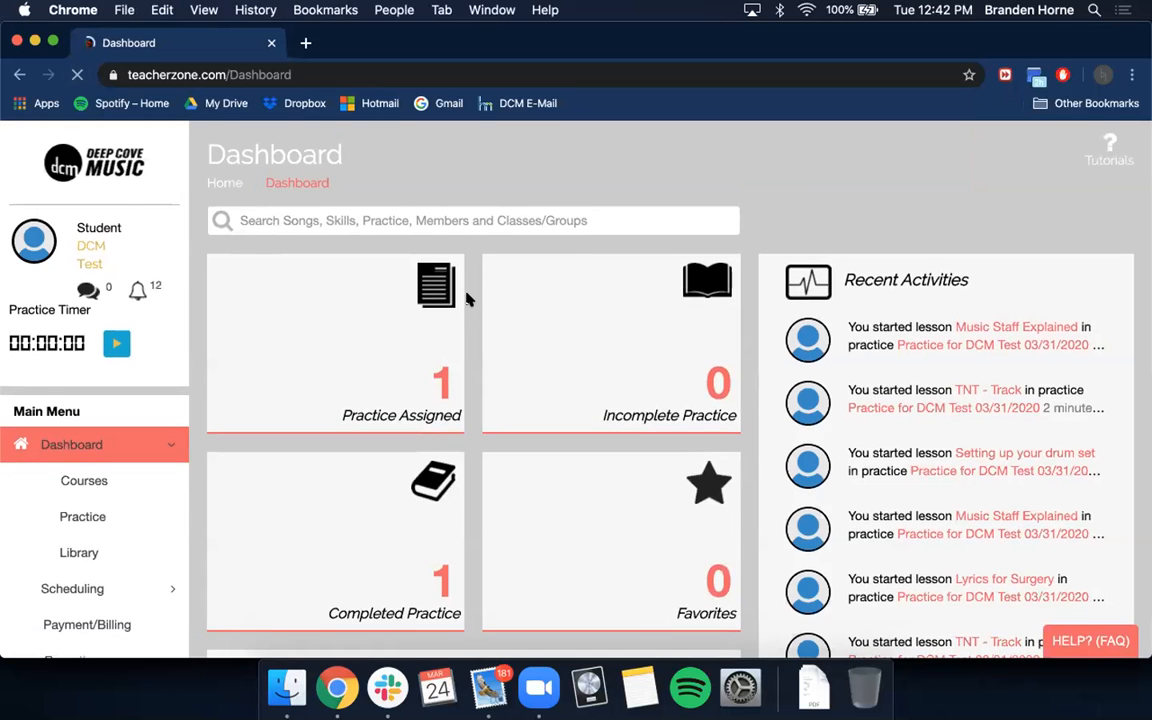
Step: Look over the student dashboard's practice tiles, favorites and recent activities
scroll(468, 298, down, 3)
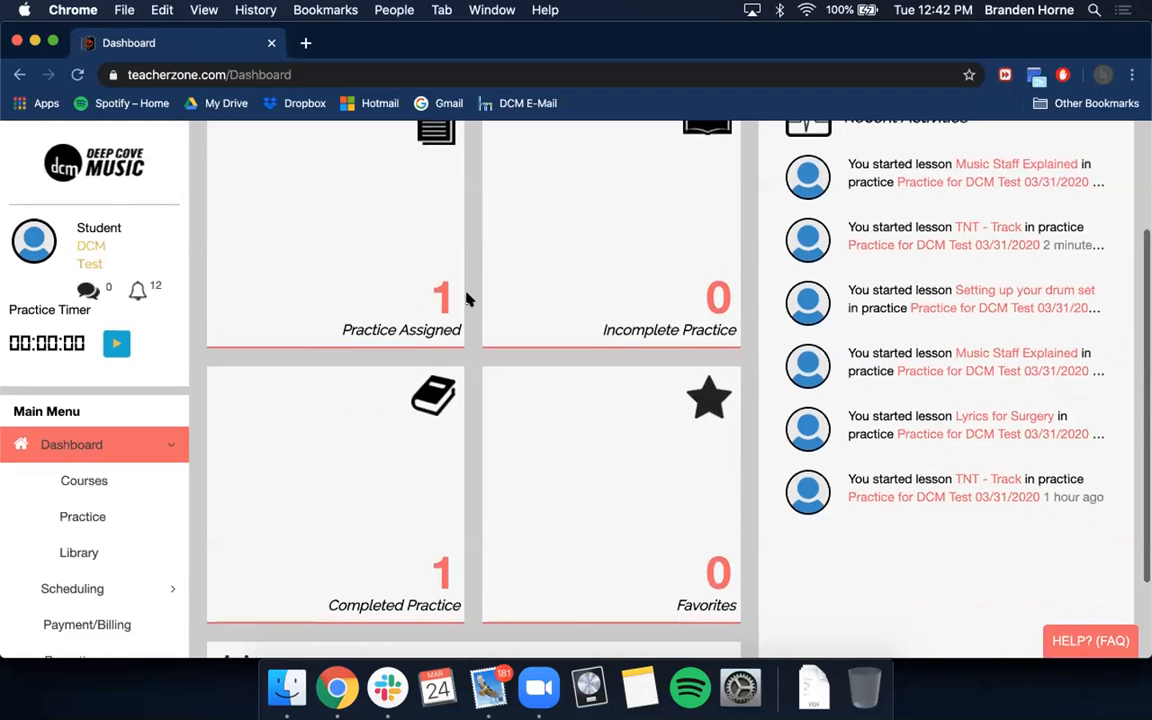
scroll(468, 299, up, 3)
scroll(468, 299, down, 2)
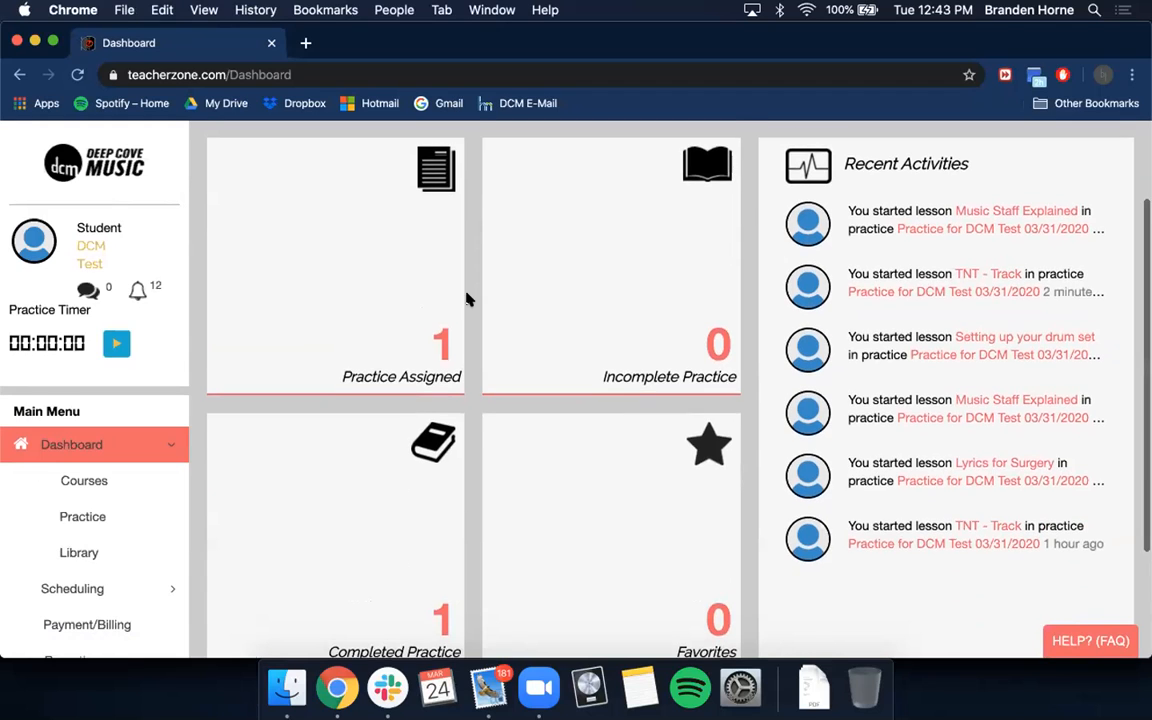
scroll(466, 298, up, 2)
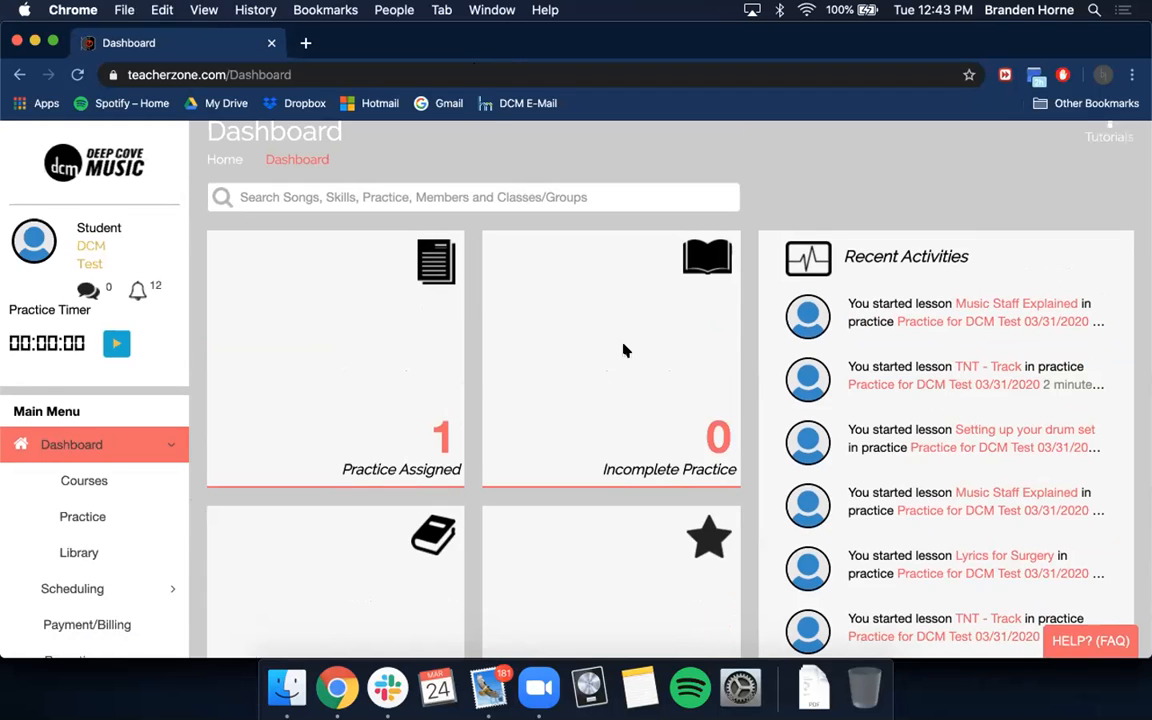
scroll(475, 372, up, 1)
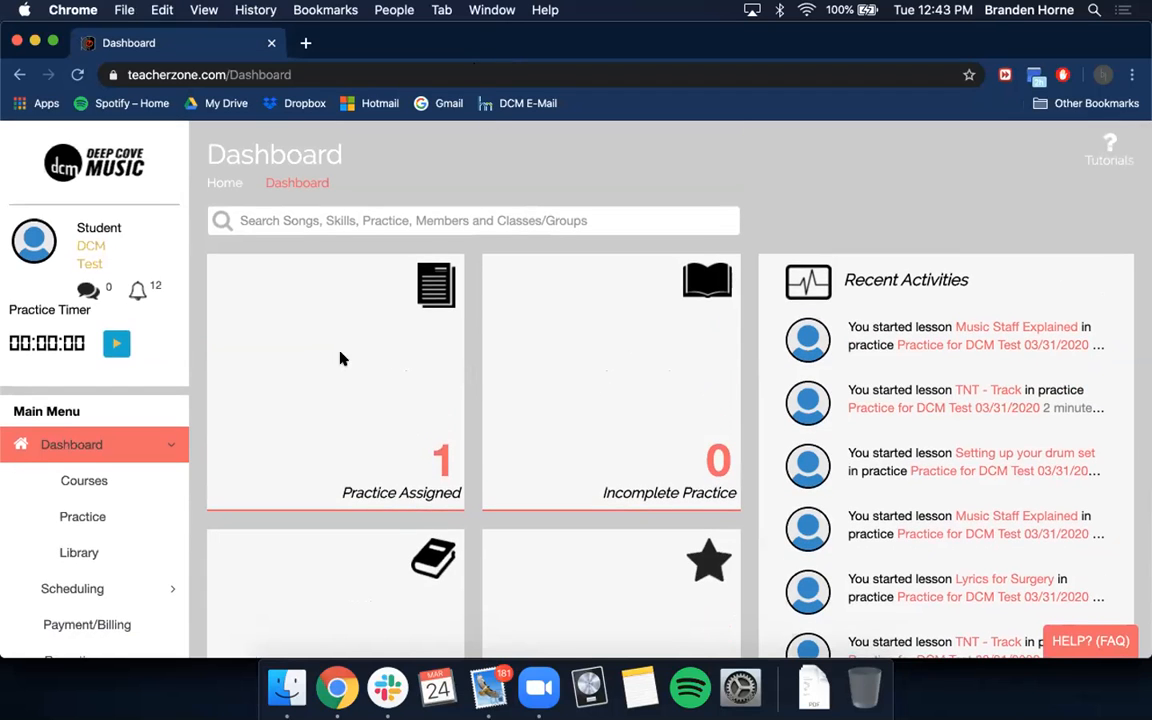
scroll(391, 252, down, 4)
scroll(347, 401, down, 1)
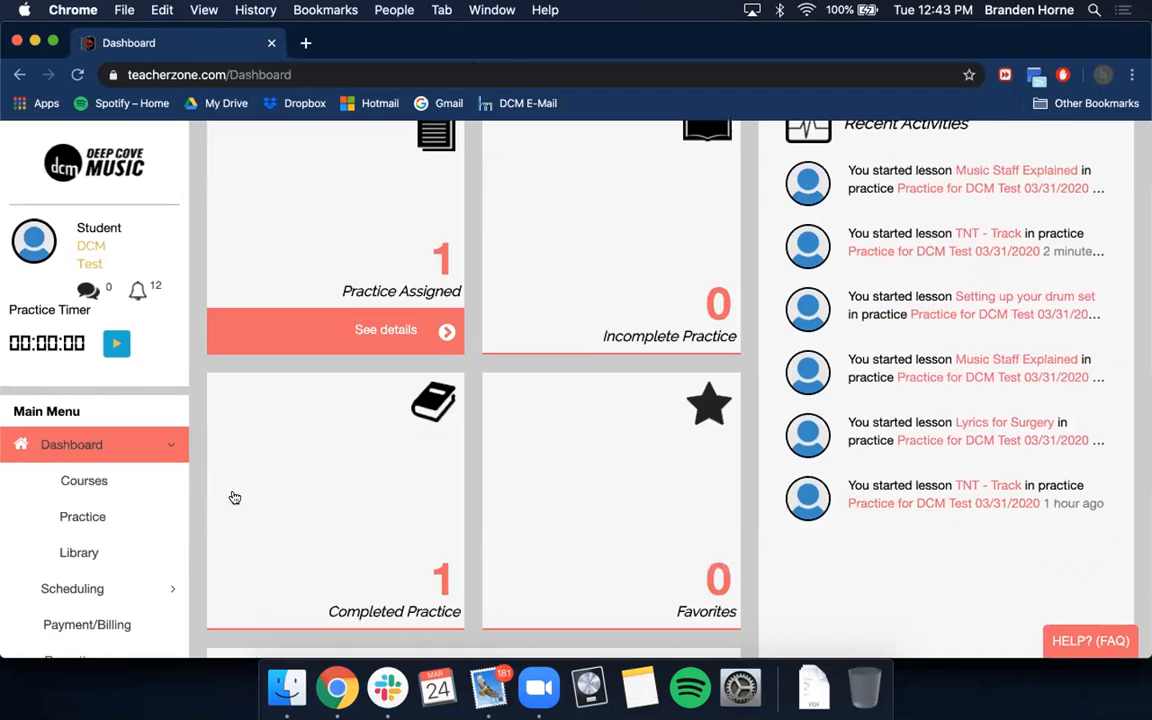
scroll(234, 497, down, 4)
scroll(357, 437, up, 6)
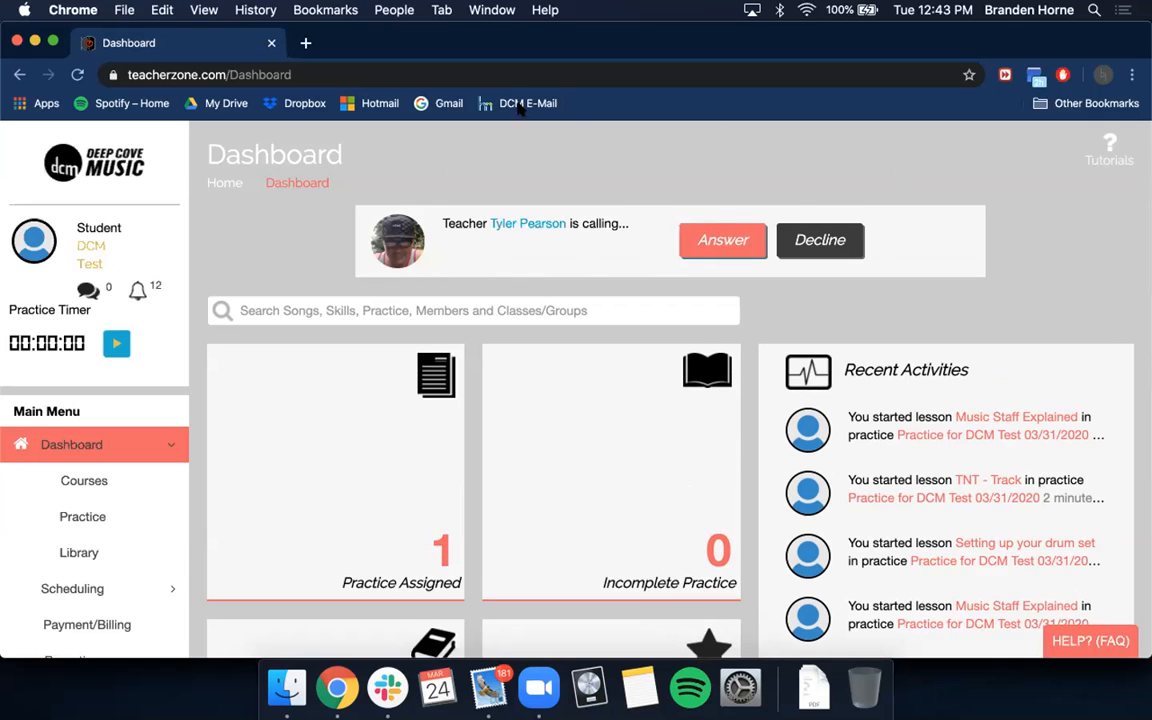
Step: Answer the teacher's incoming video call as the student and go to the most recent messages in the chat history
click(722, 242)
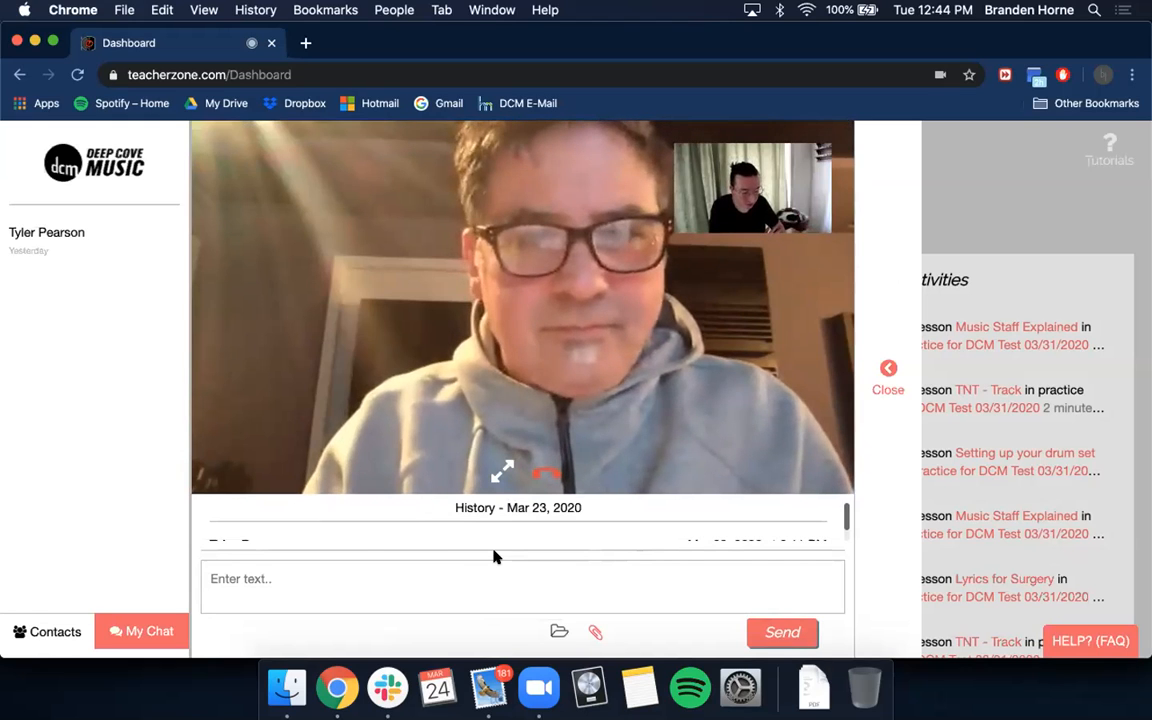
scroll(531, 516, down, 1)
scroll(531, 516, down, 2)
scroll(531, 516, down, 5)
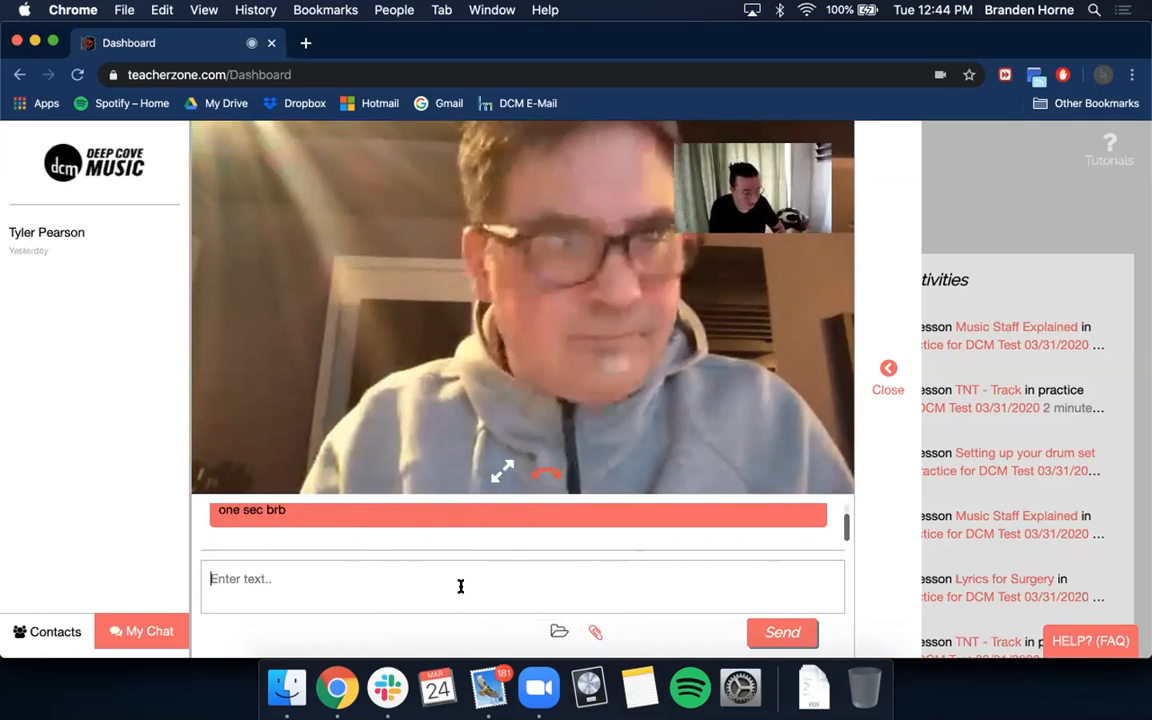
Step: Send the teacher the chat messages "Hello" and "Can you hear me" during the video call
text(Hello)
key(Return)
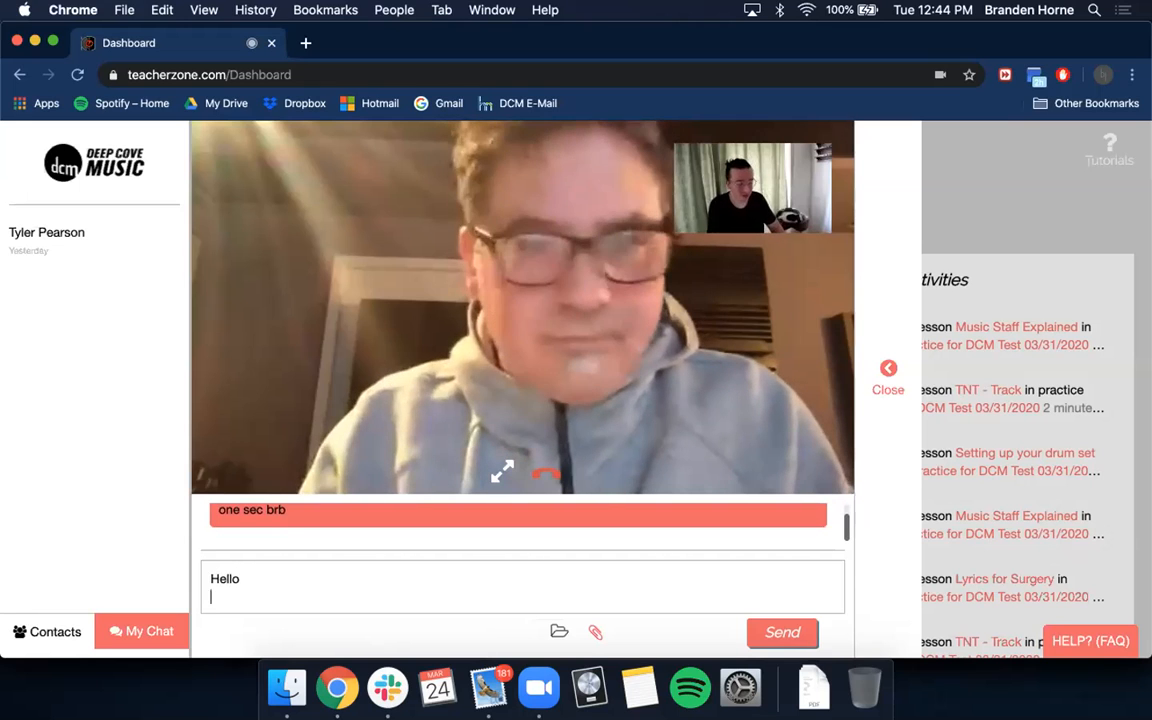
text(Can you)
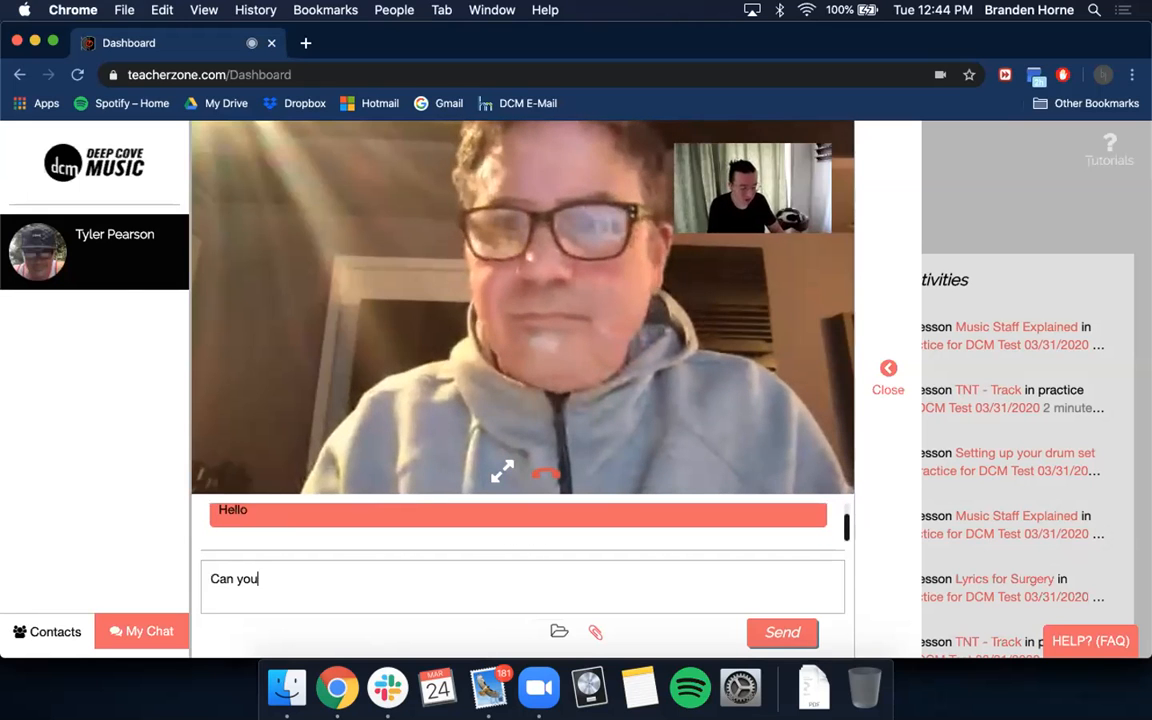
text( hear me)
key(Return)
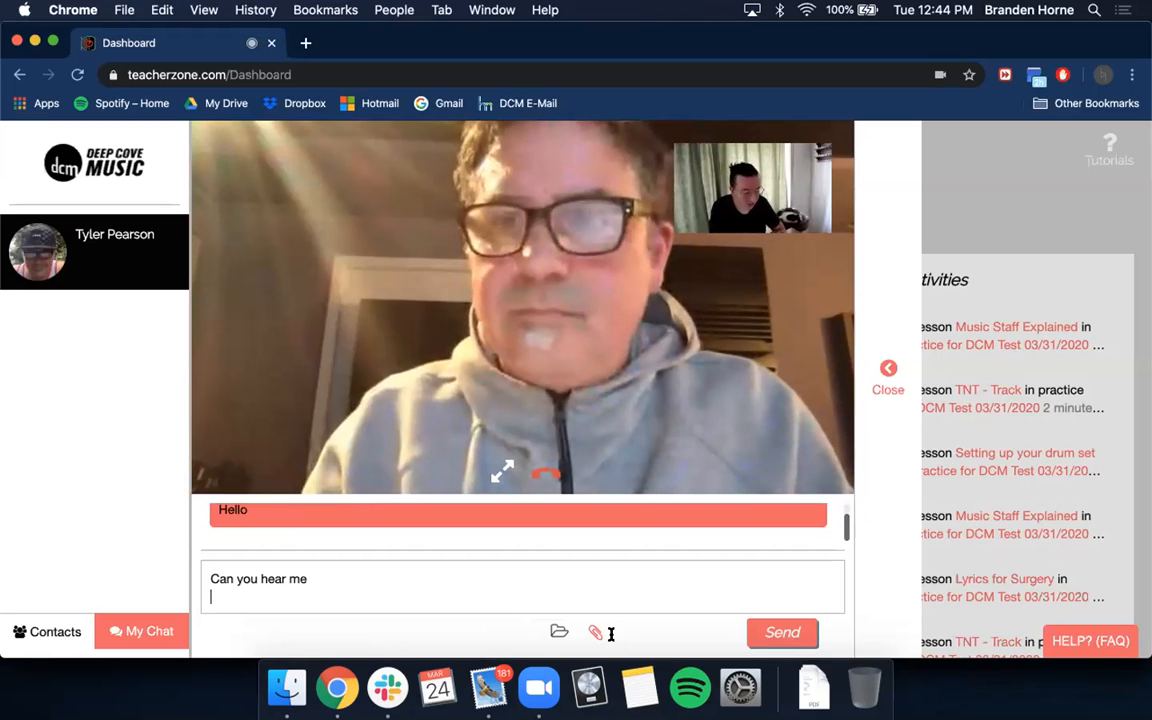
key(Return)
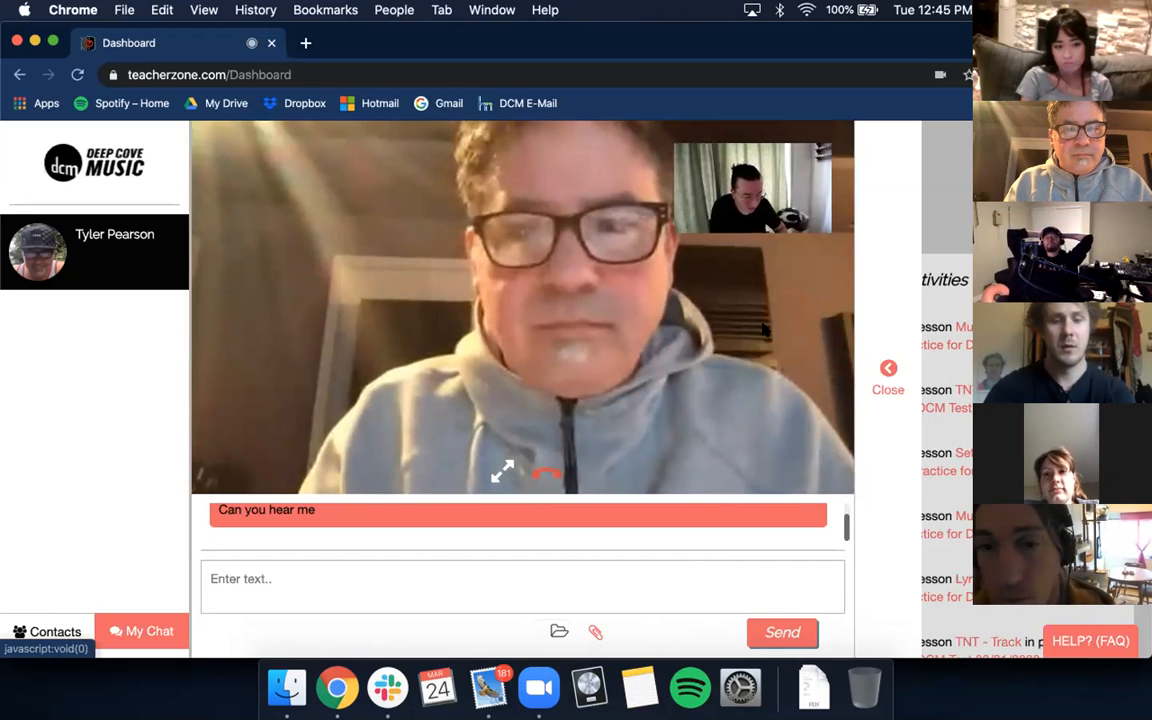
Step: Expand the call video to full screen and return from the call view to the student dashboard
click(502, 470)
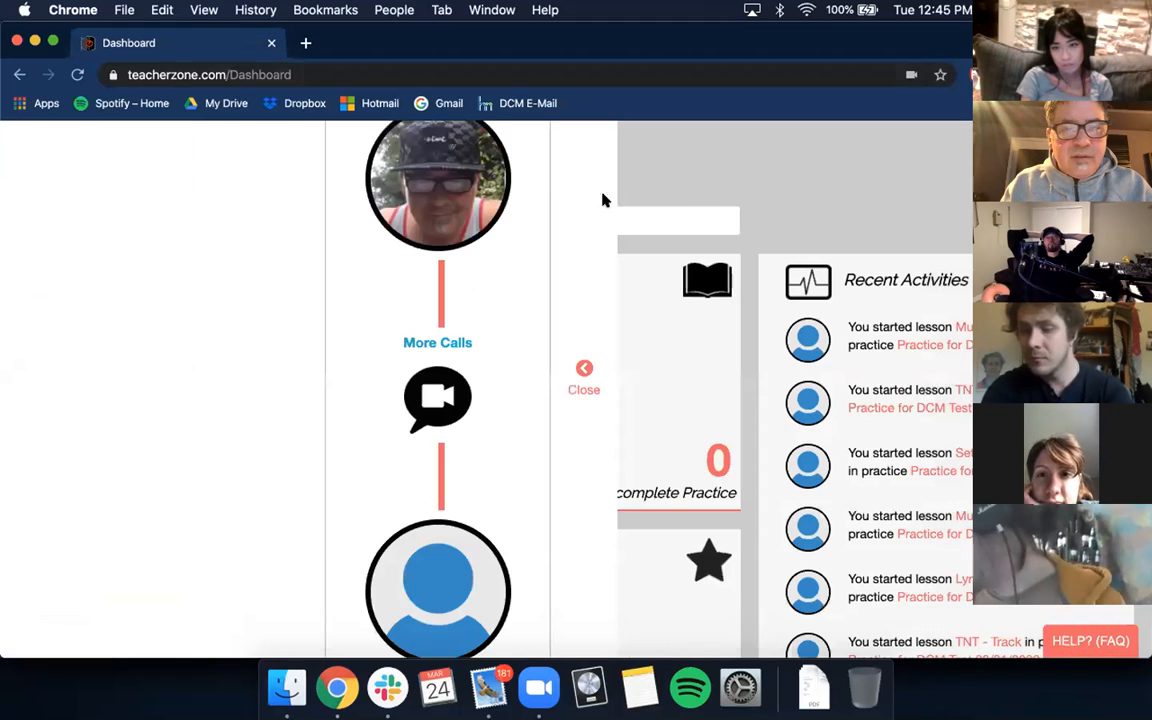
scroll(748, 213, up, 2)
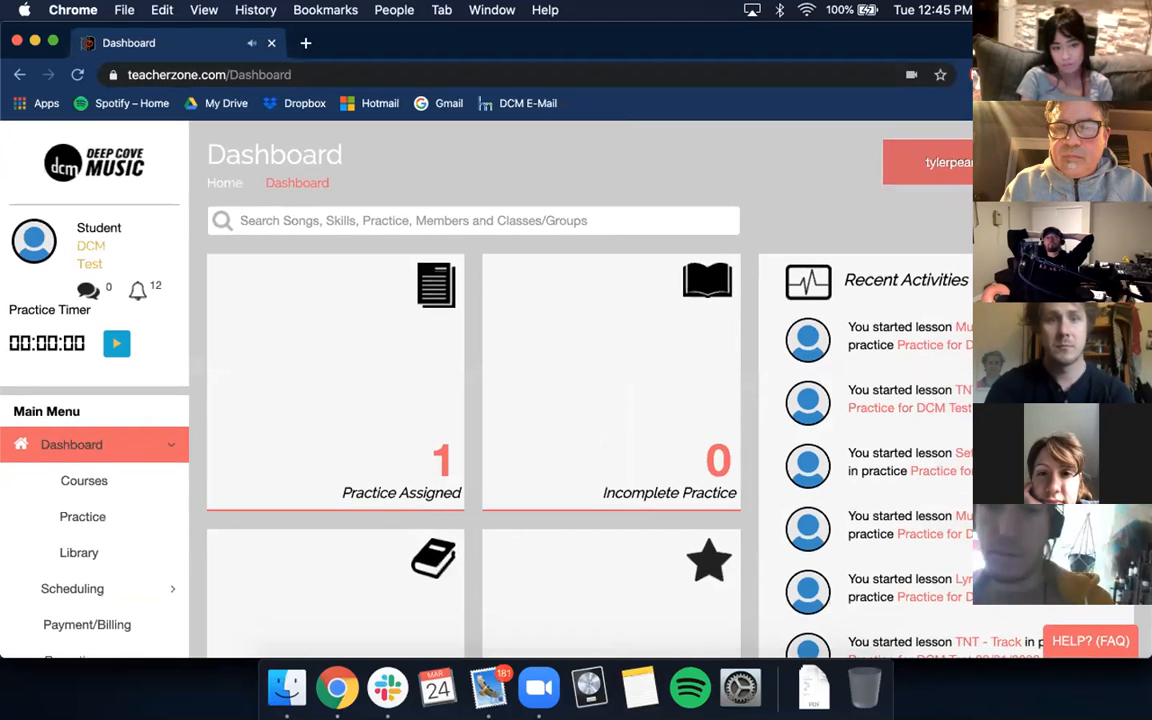
Step: Dismiss the call notification on the dashboard and switch to the Zoom meeting
click(931, 167)
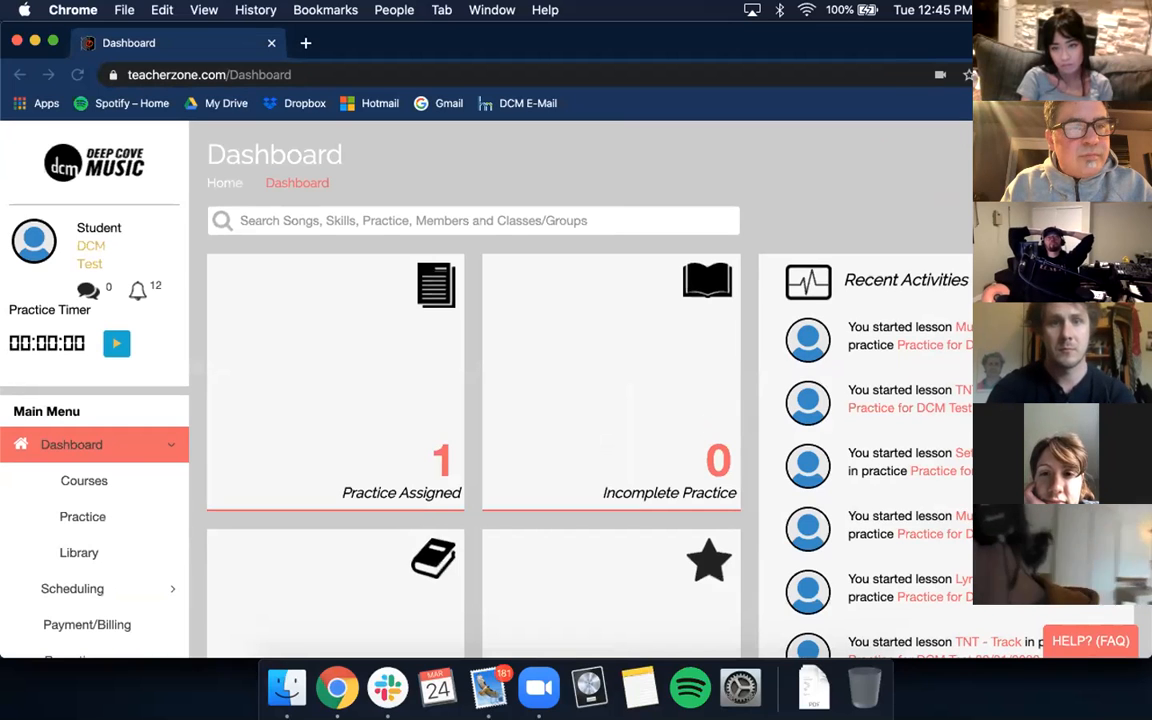
click(523, 690)
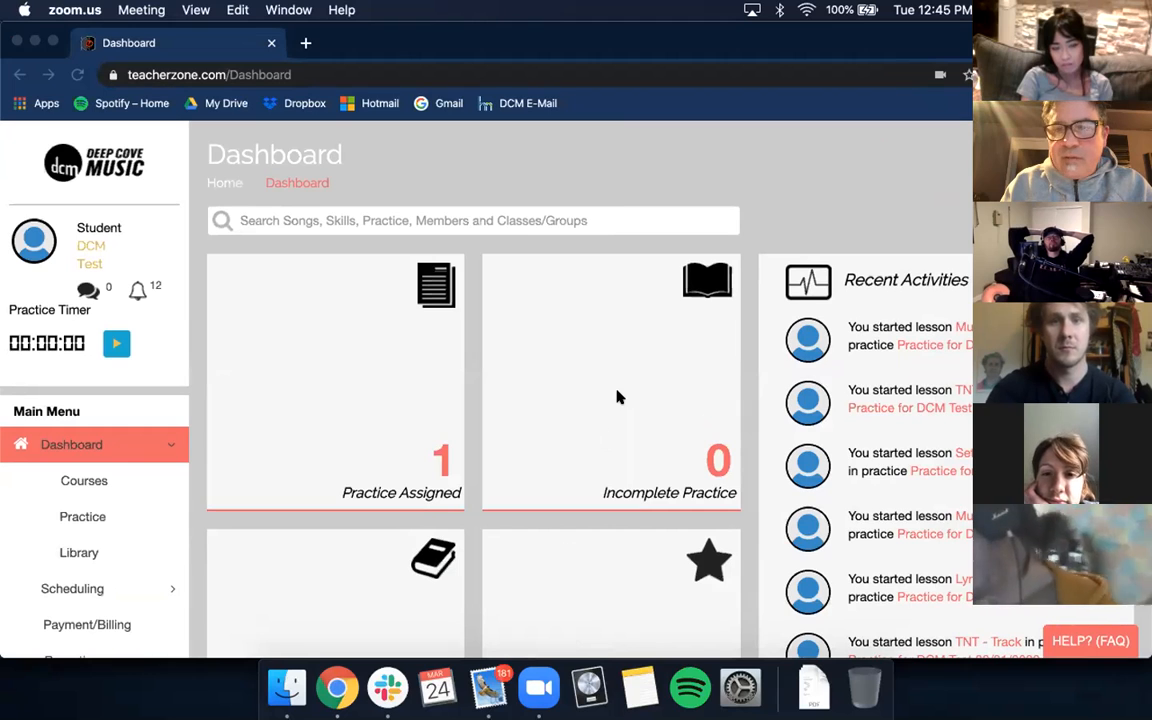
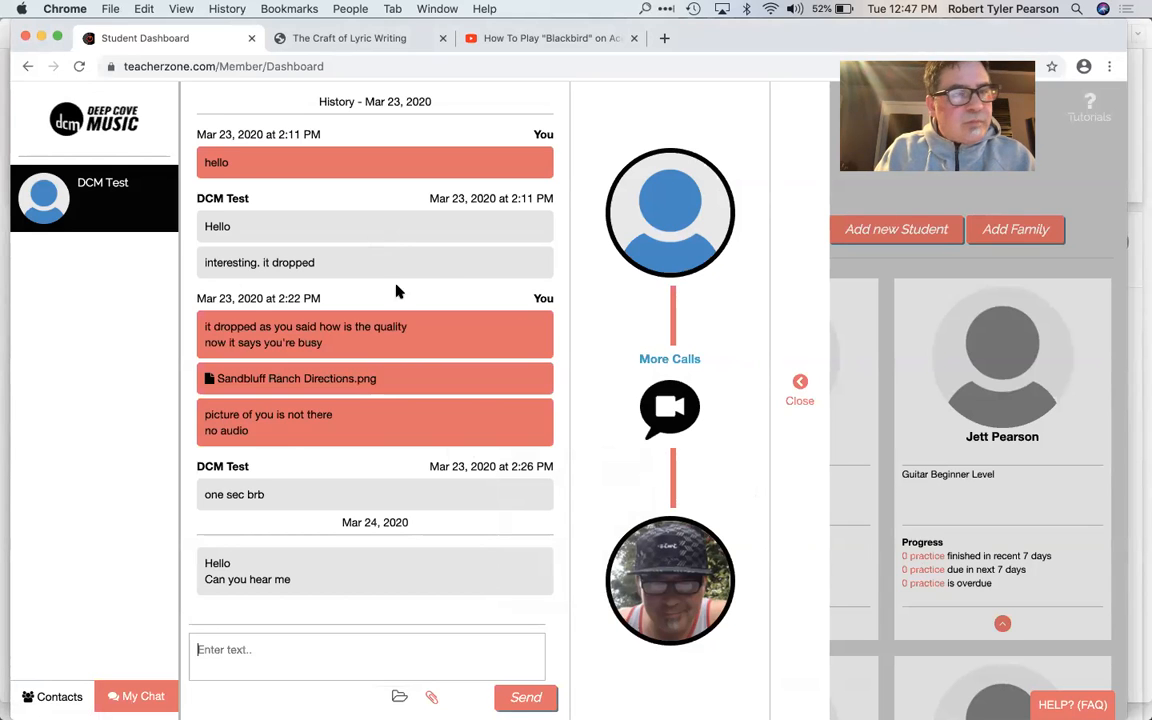
Step: Close the chat and open the members' student list from the teacher account
click(798, 382)
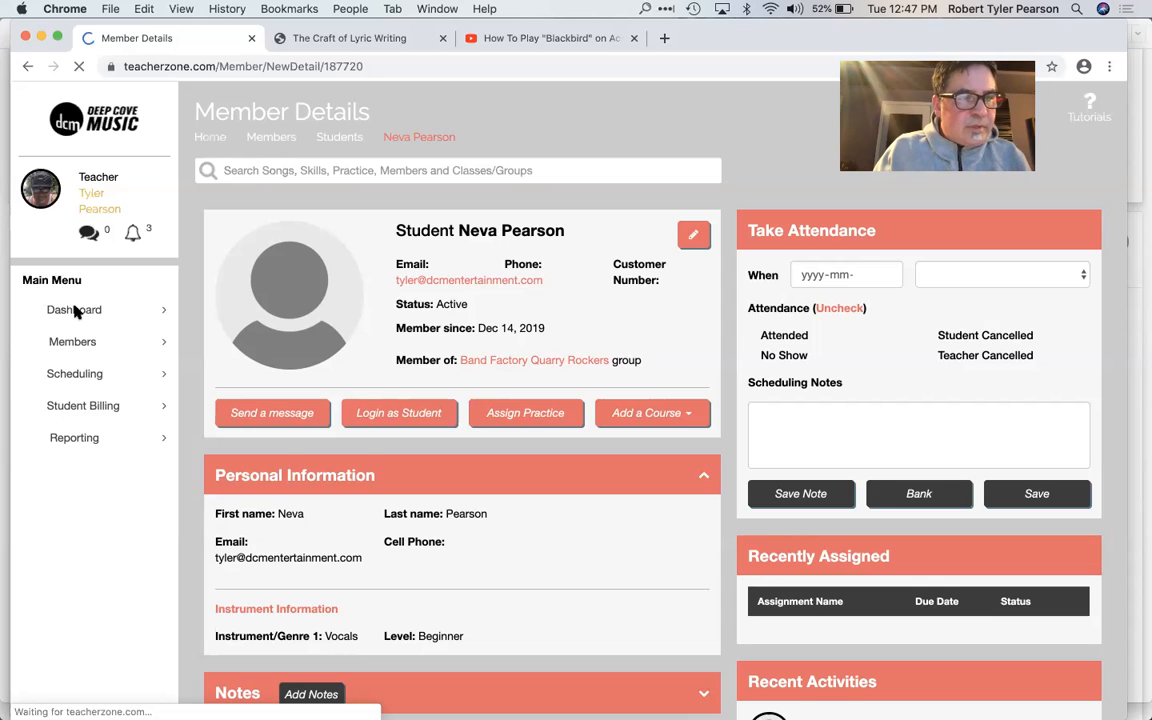
click(88, 340)
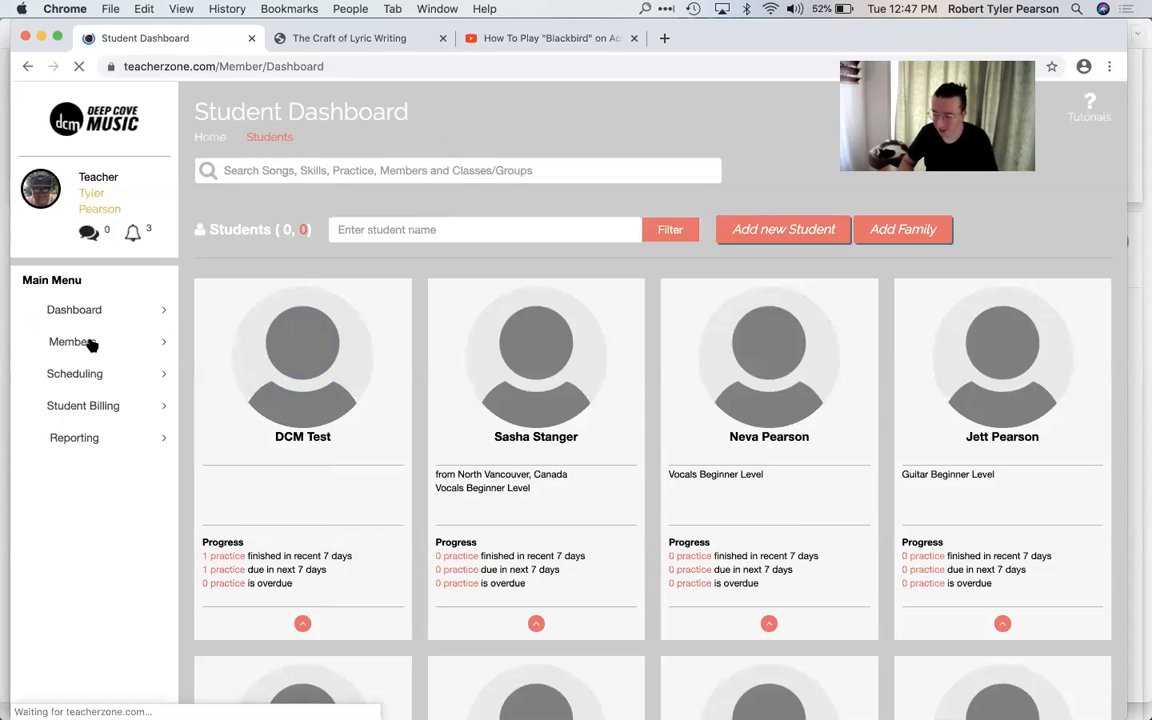
scroll(712, 432, down, 3)
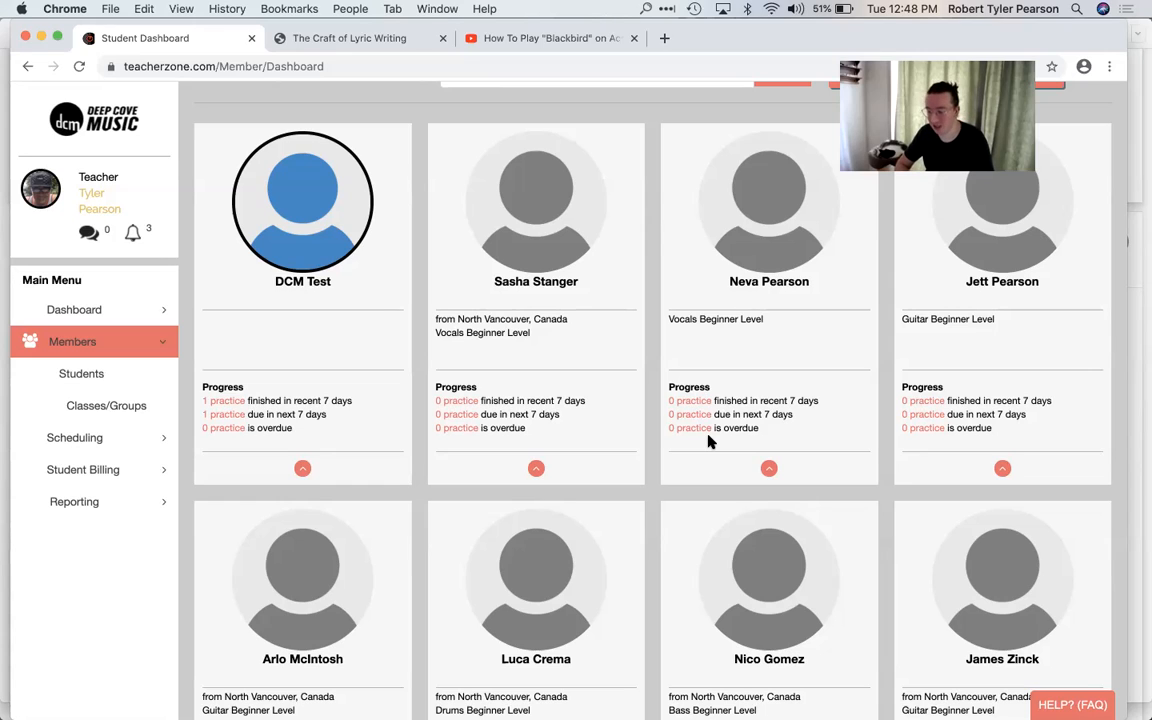
Step: Log in as the DCM Test student and look over the practice tiles and recent activities on the dashboard
click(301, 469)
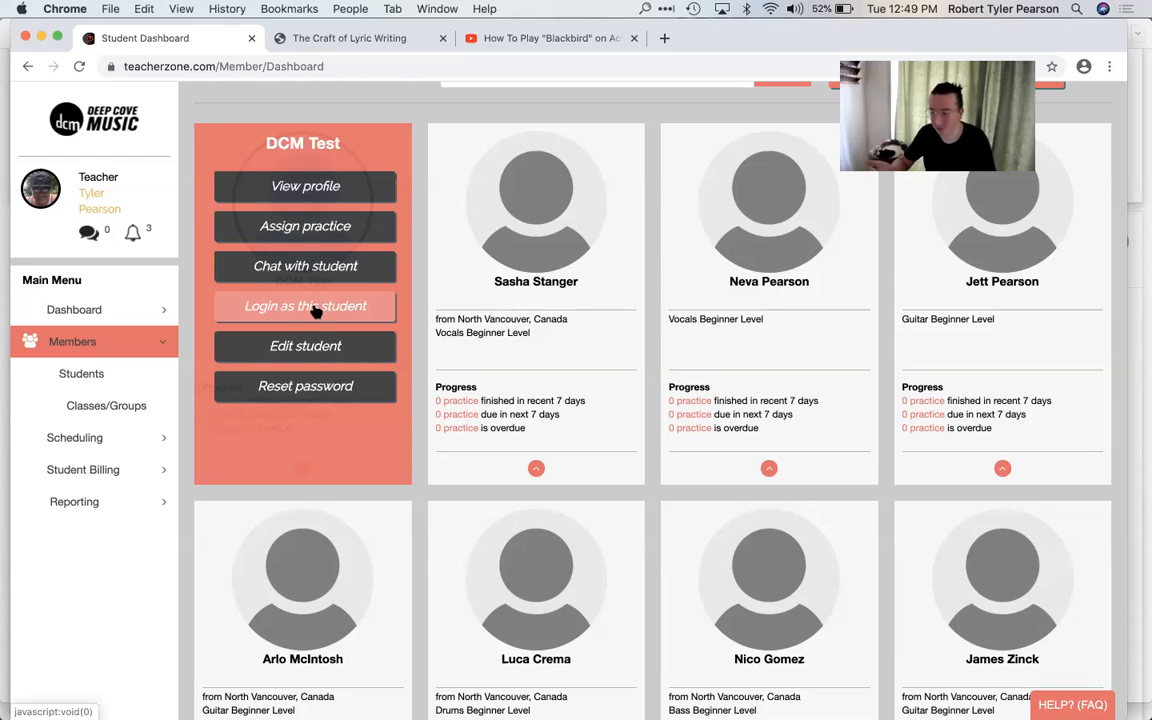
click(315, 308)
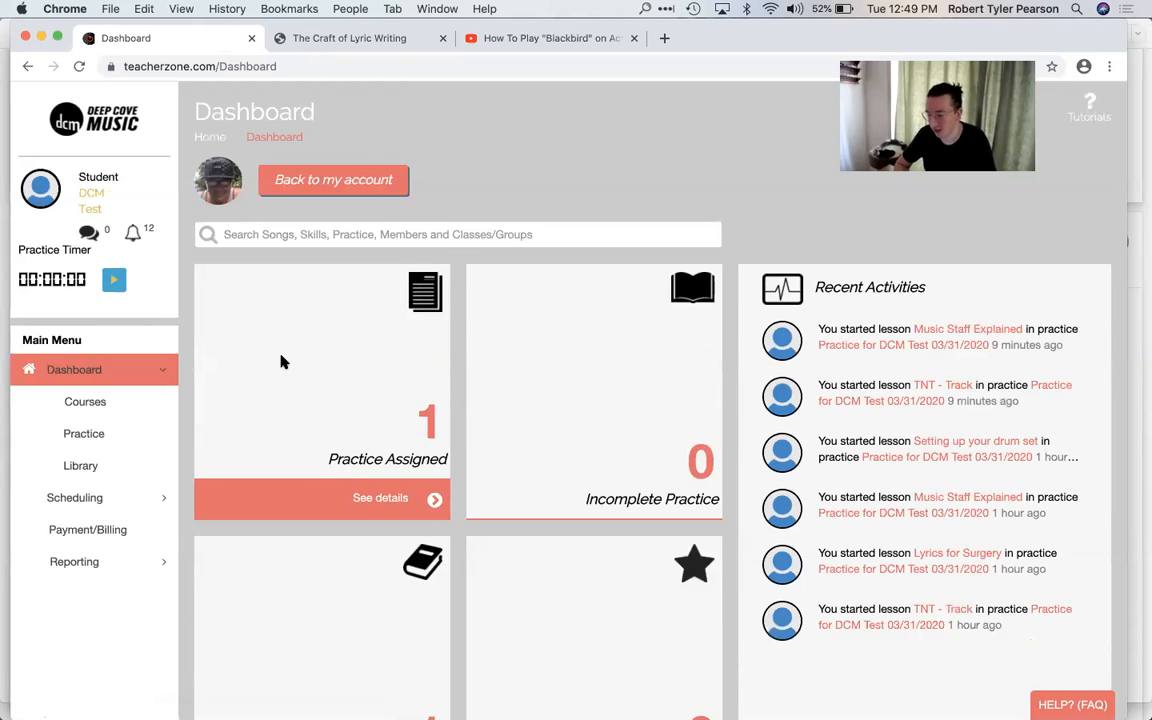
scroll(281, 356, down, 3)
scroll(282, 360, up, 3)
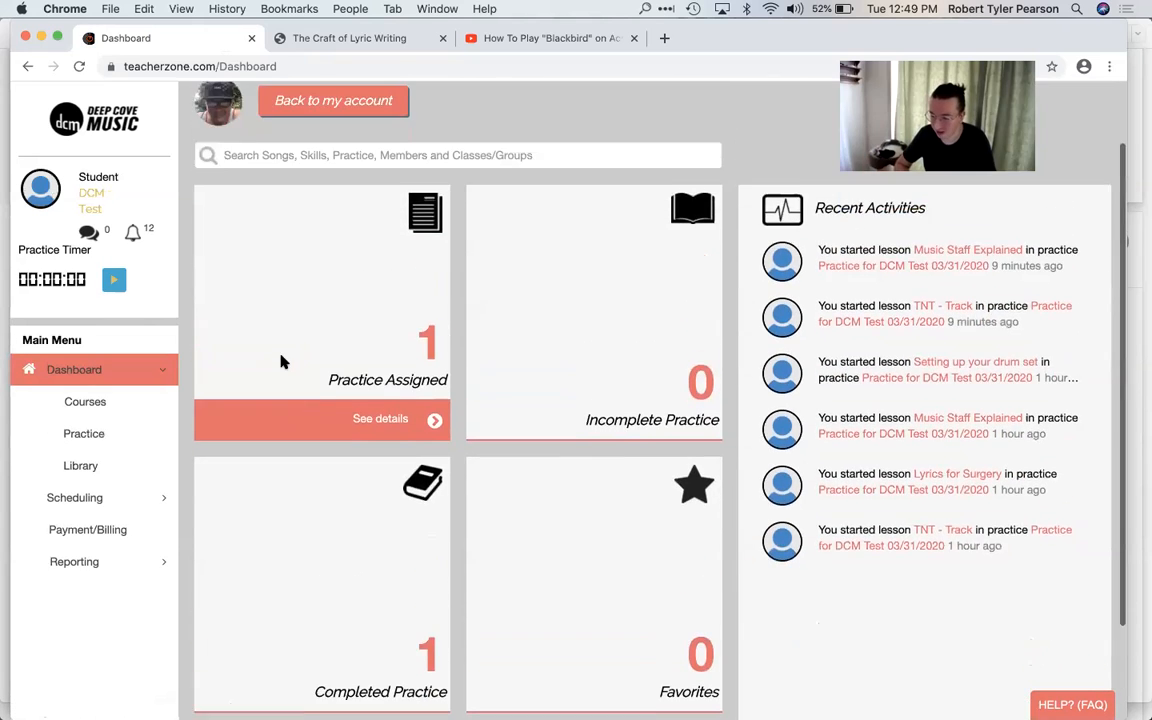
mouse_move(259, 272)
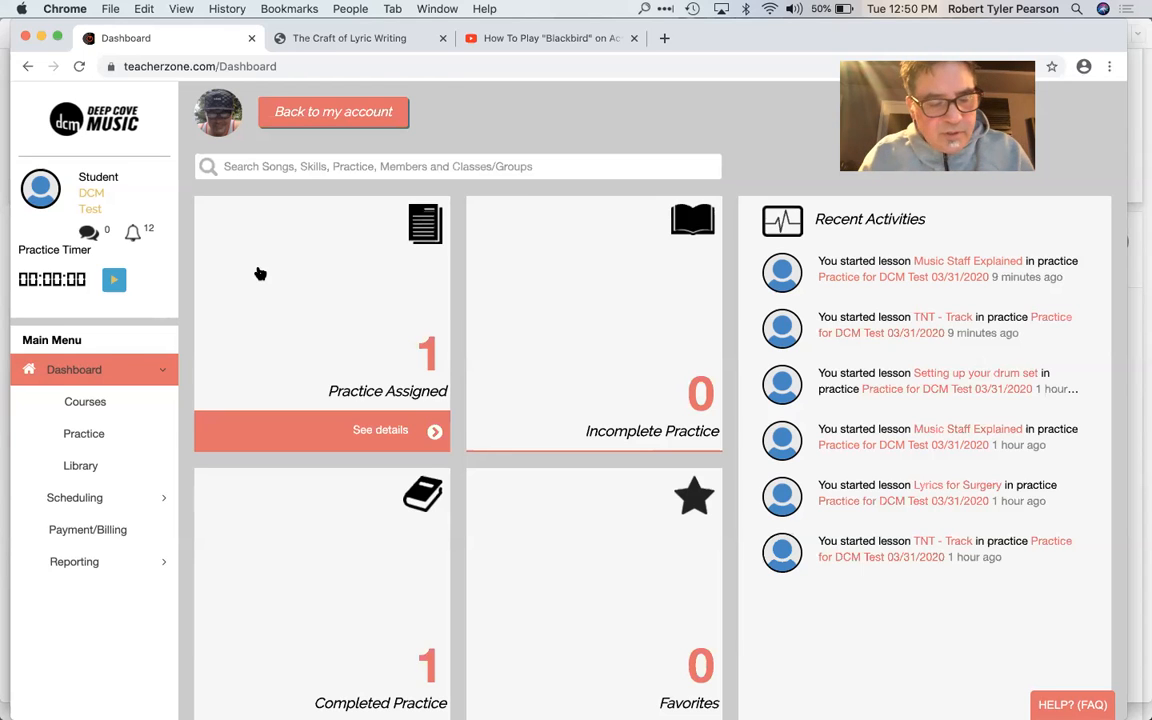
Step: Check the meeting agenda in Pages, then switch back to Chrome and return from the student view to the teacher account
key(super+Tab)
key(super+Tab)
key(super+Tab)
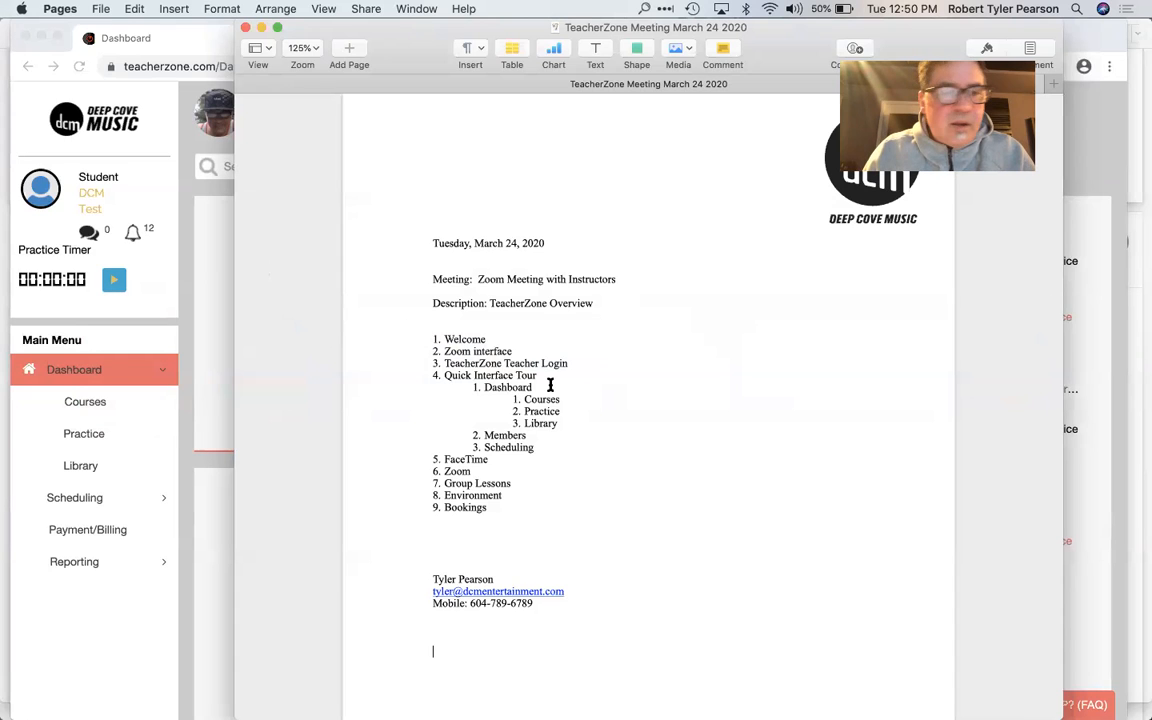
click(168, 418)
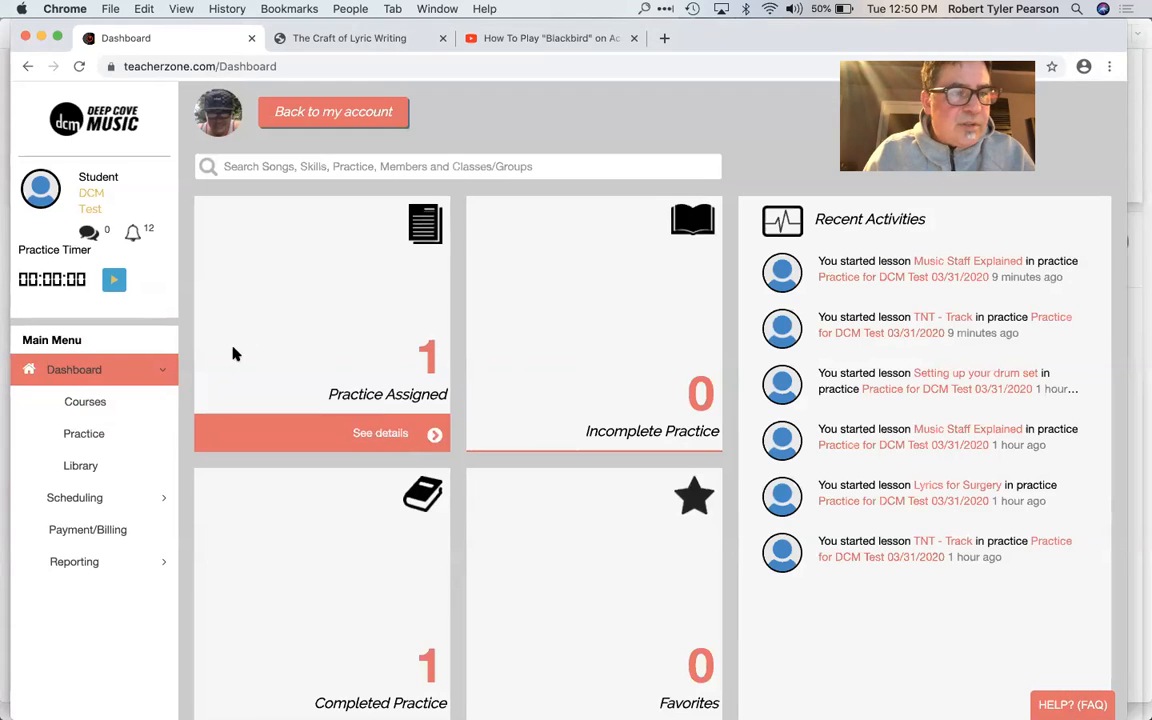
click(297, 114)
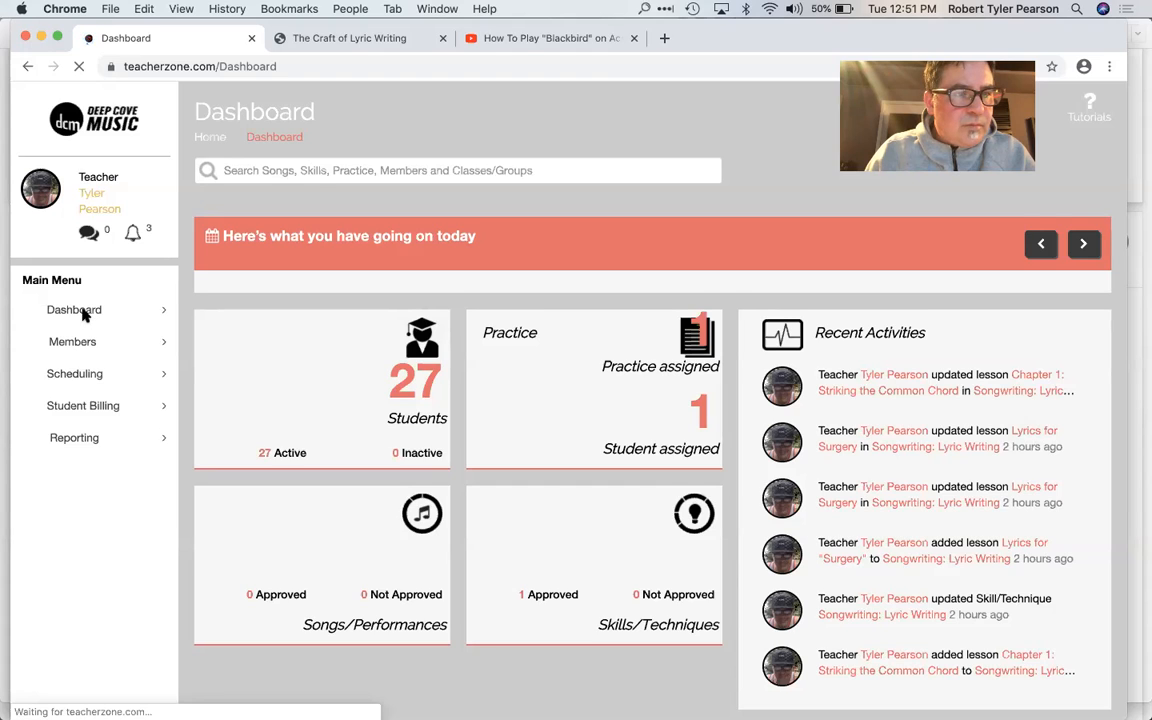
Step: Open the teacher's file library and bring the list of uploaded files into view
click(82, 314)
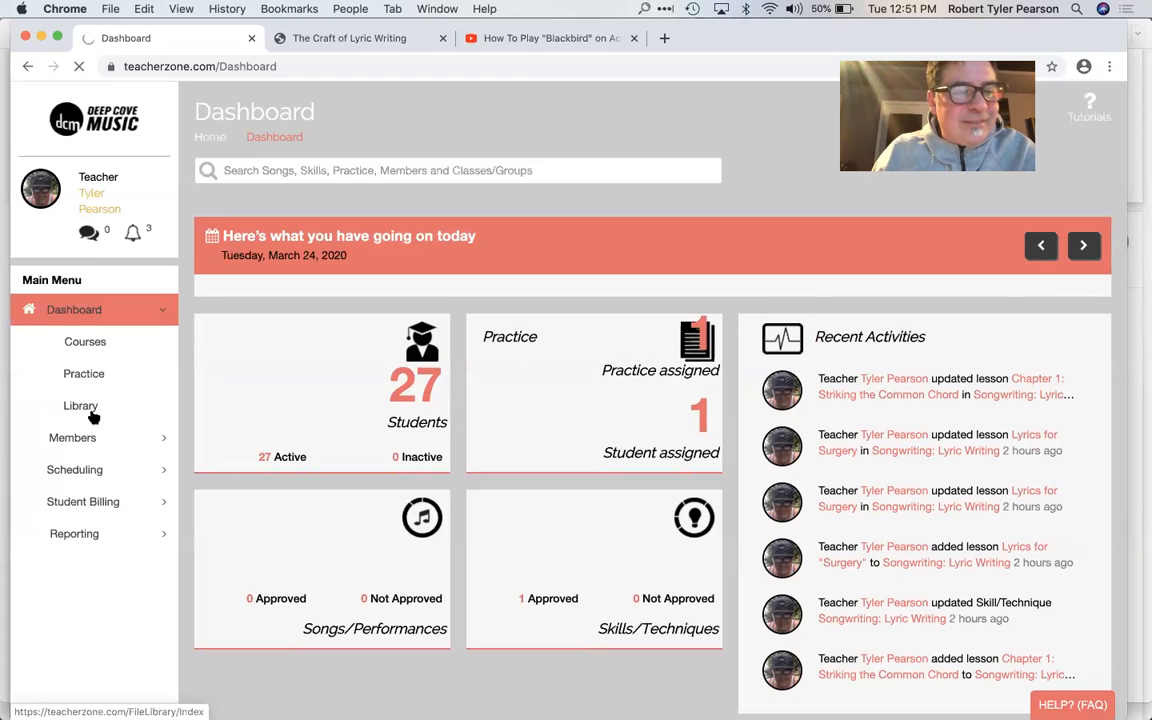
click(92, 416)
scroll(393, 345, down, 1)
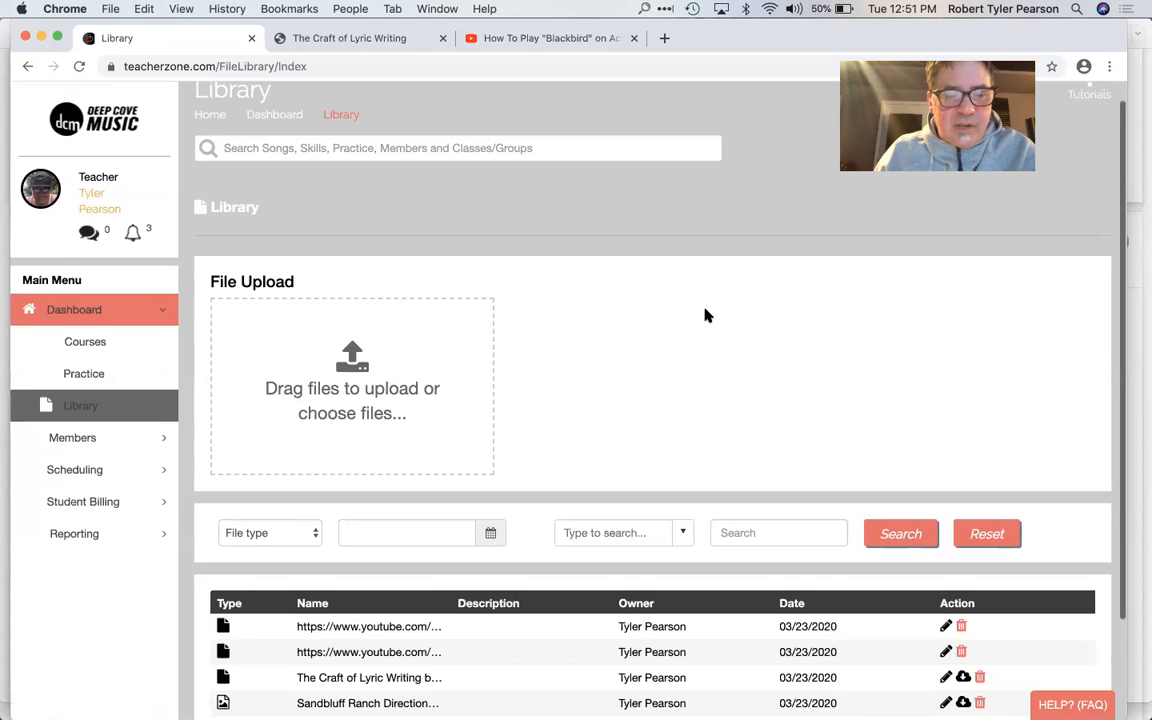
scroll(704, 316, down, 3)
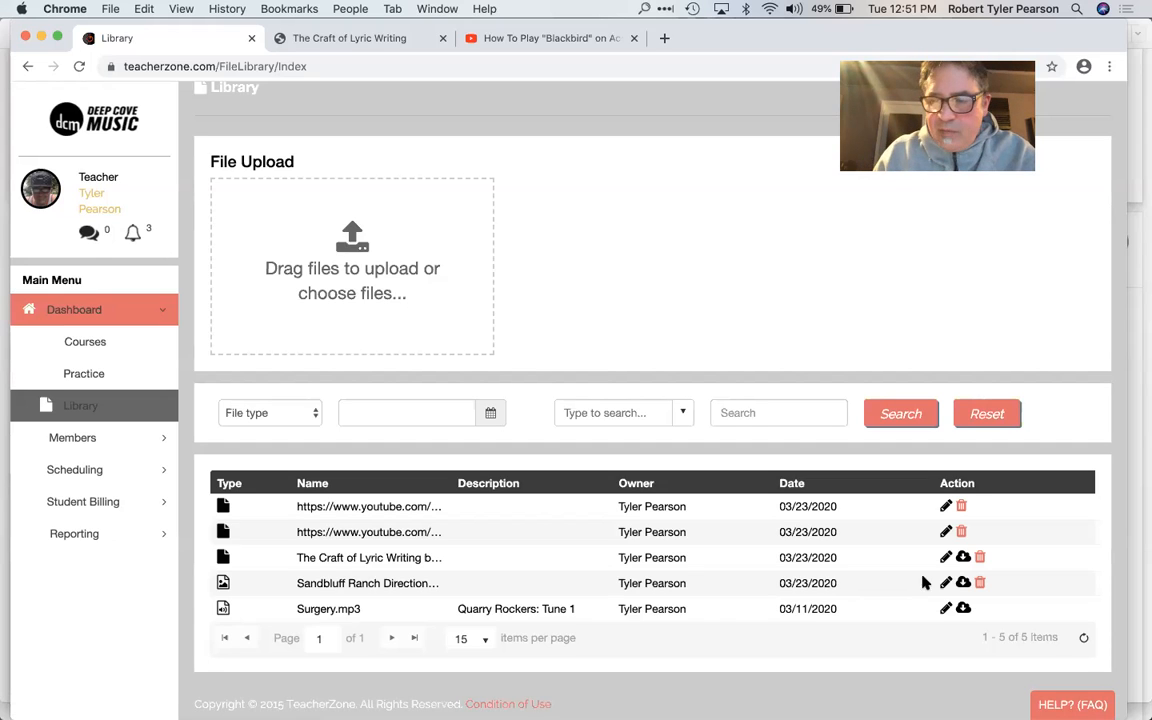
Step: Inspect the edit details of the first YouTube link and The Craft of Lyric Writing file, plus the file type filter options
click(943, 510)
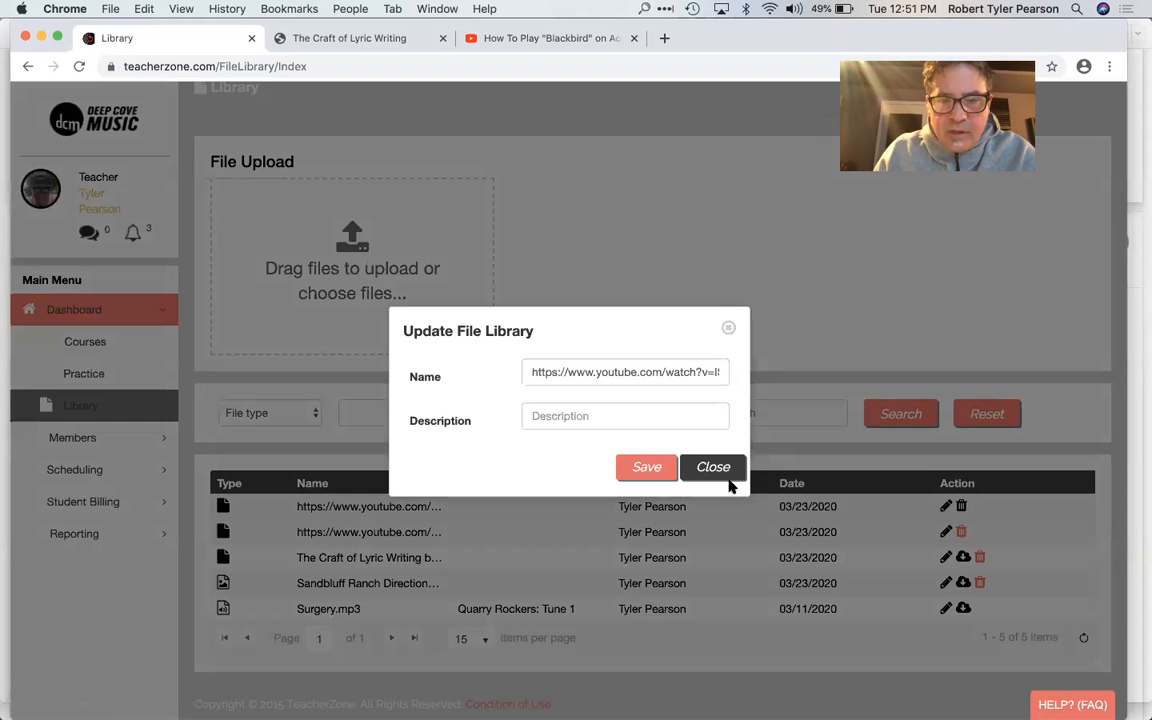
click(728, 329)
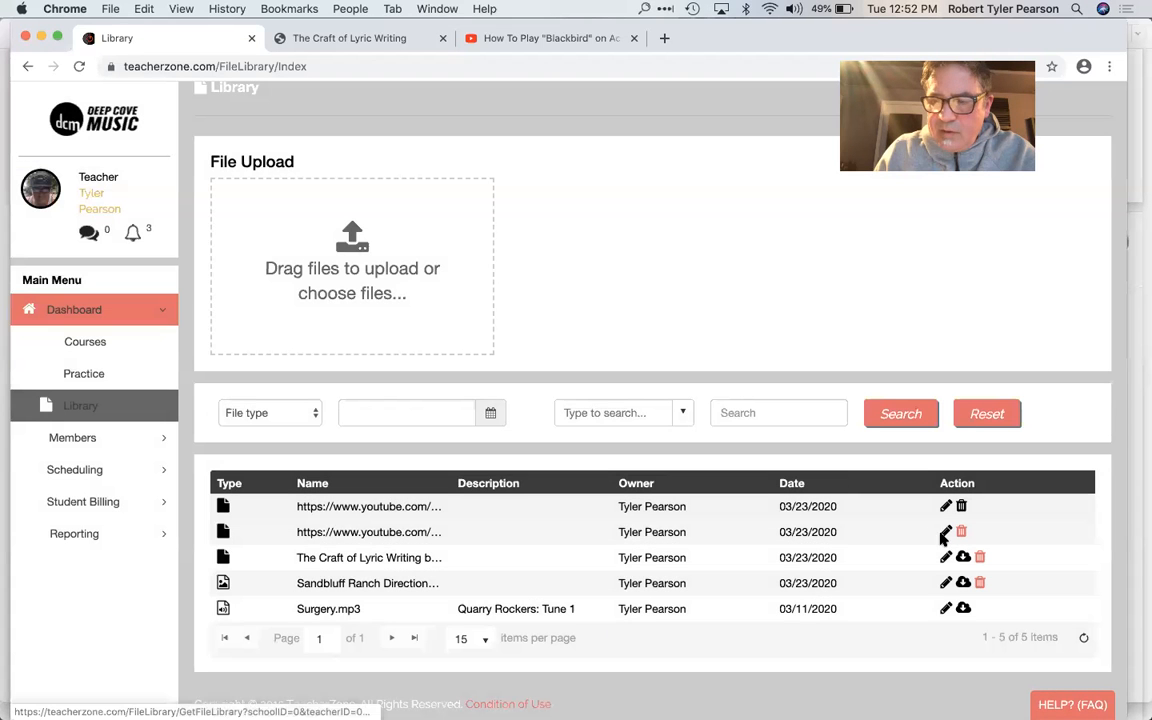
click(945, 557)
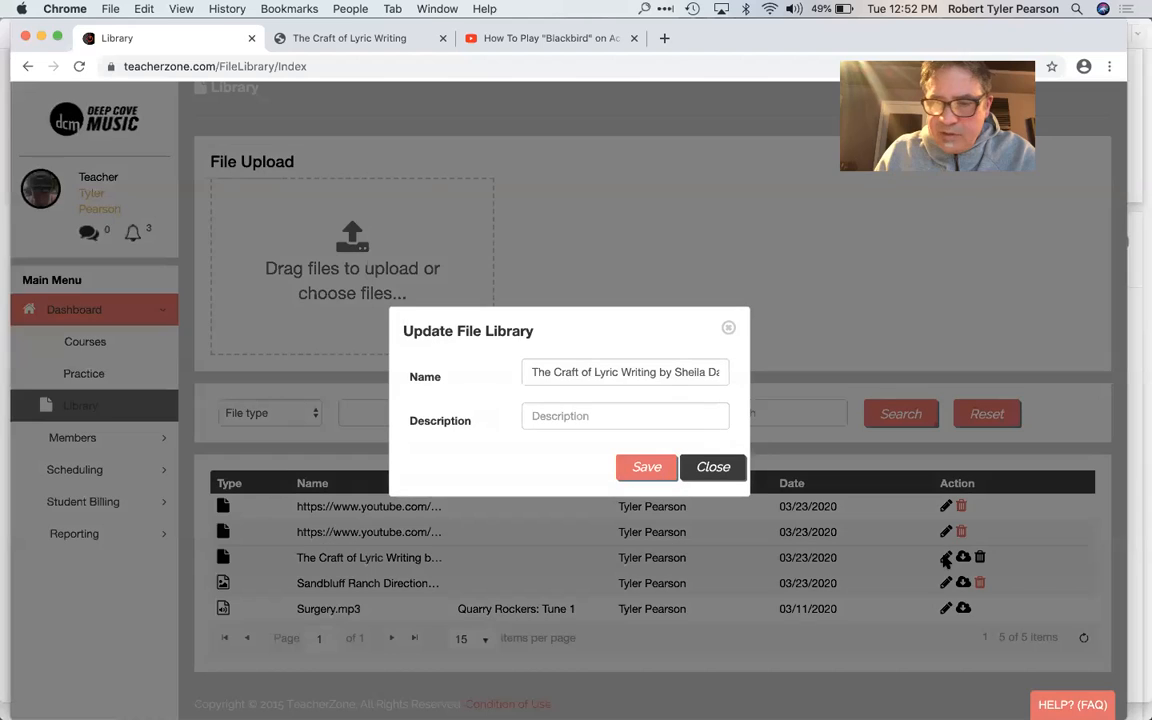
click(728, 329)
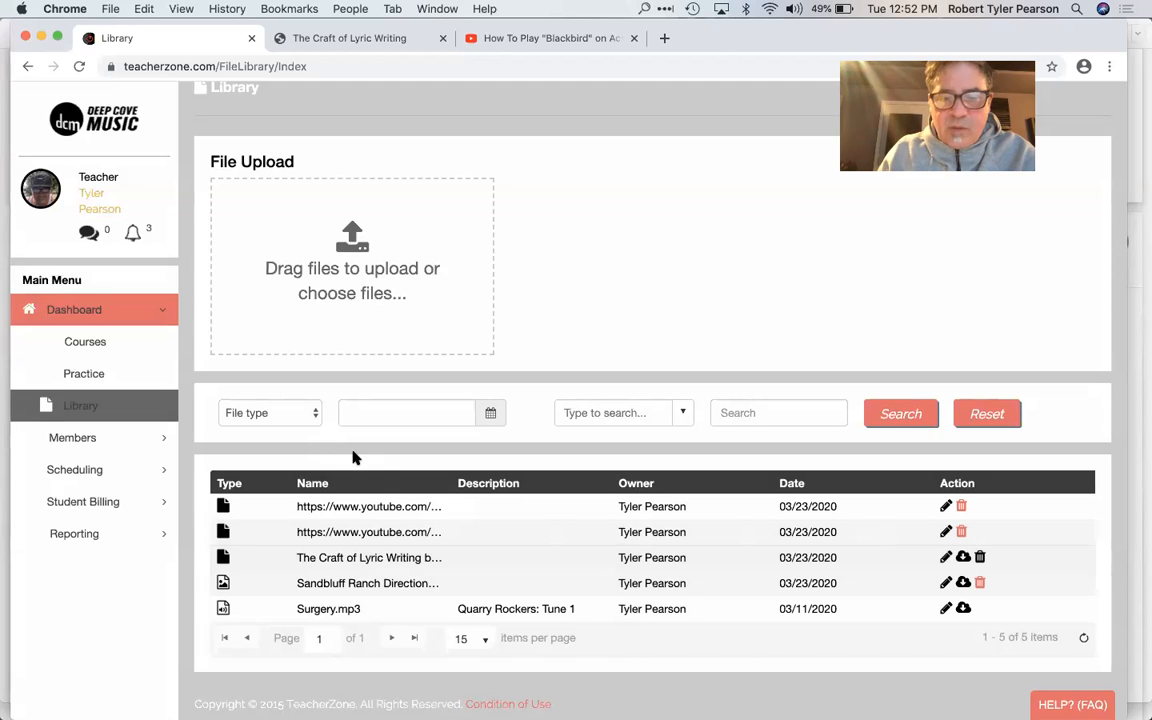
click(303, 414)
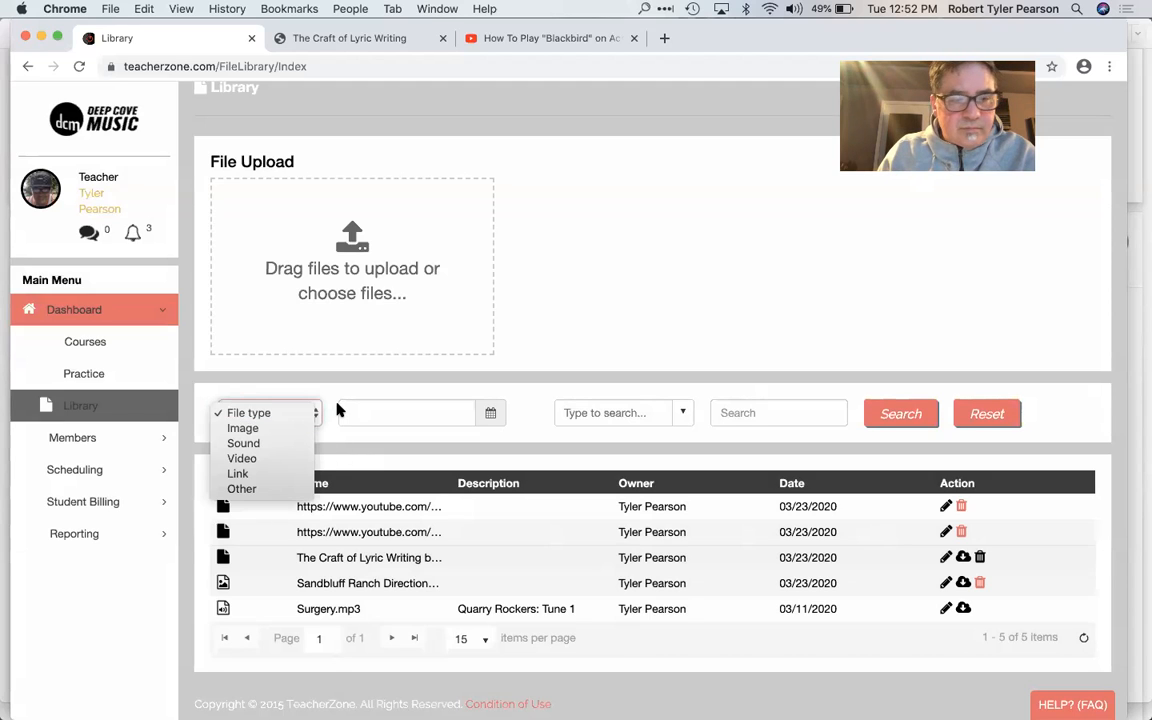
click(337, 410)
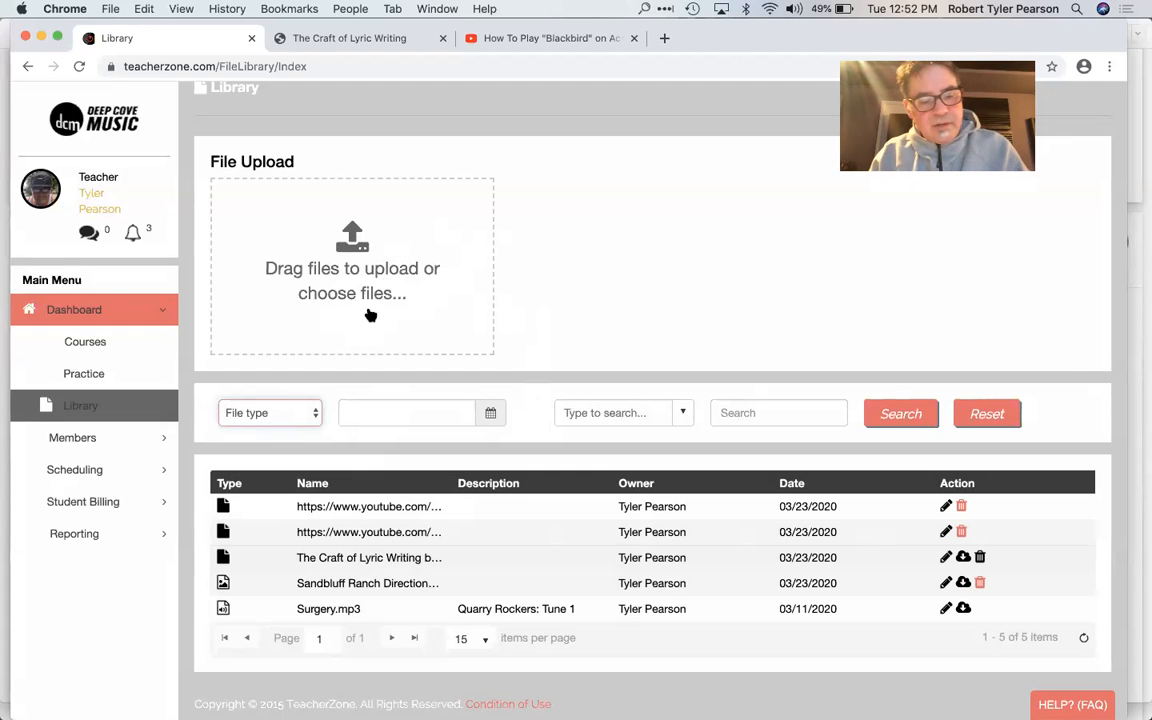
Step: Switch to Finder and open a new Finder window over the library page
key(super+Tab)
key(super+Tab)
key(super+Tab)
key(super+Tab)
key(super+Tab)
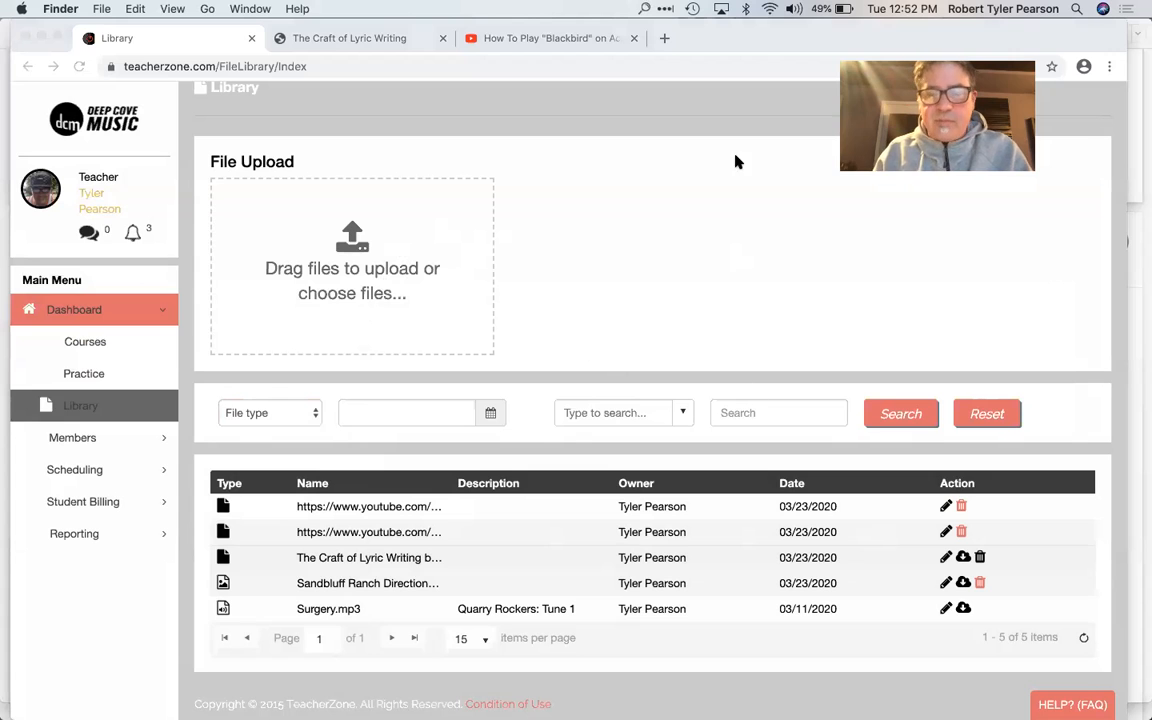
click(98, 9)
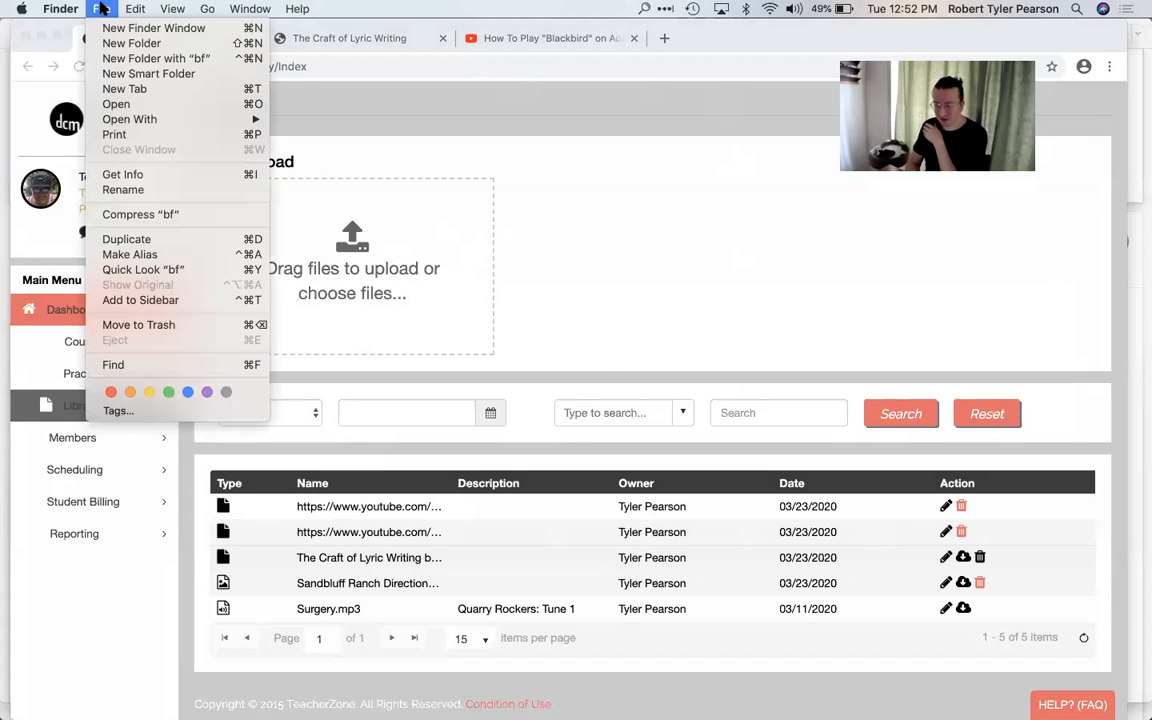
click(160, 28)
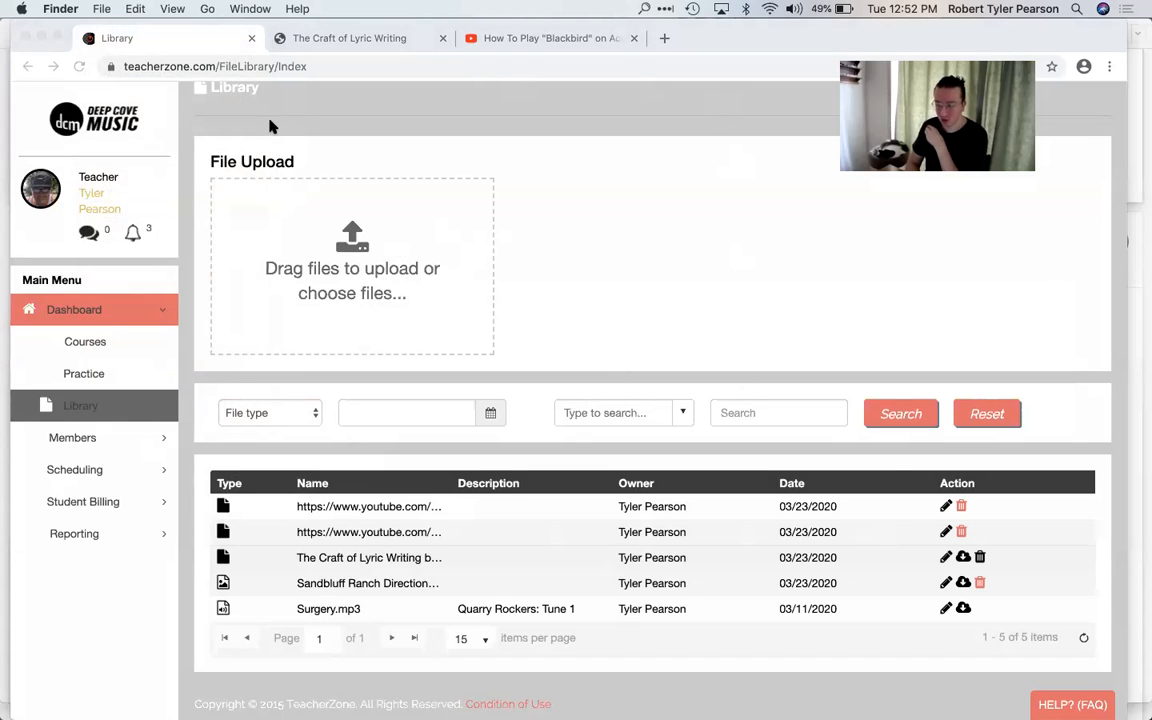
Step: Try to find the logo by searching the recent files for "dcm logo"
click(752, 152)
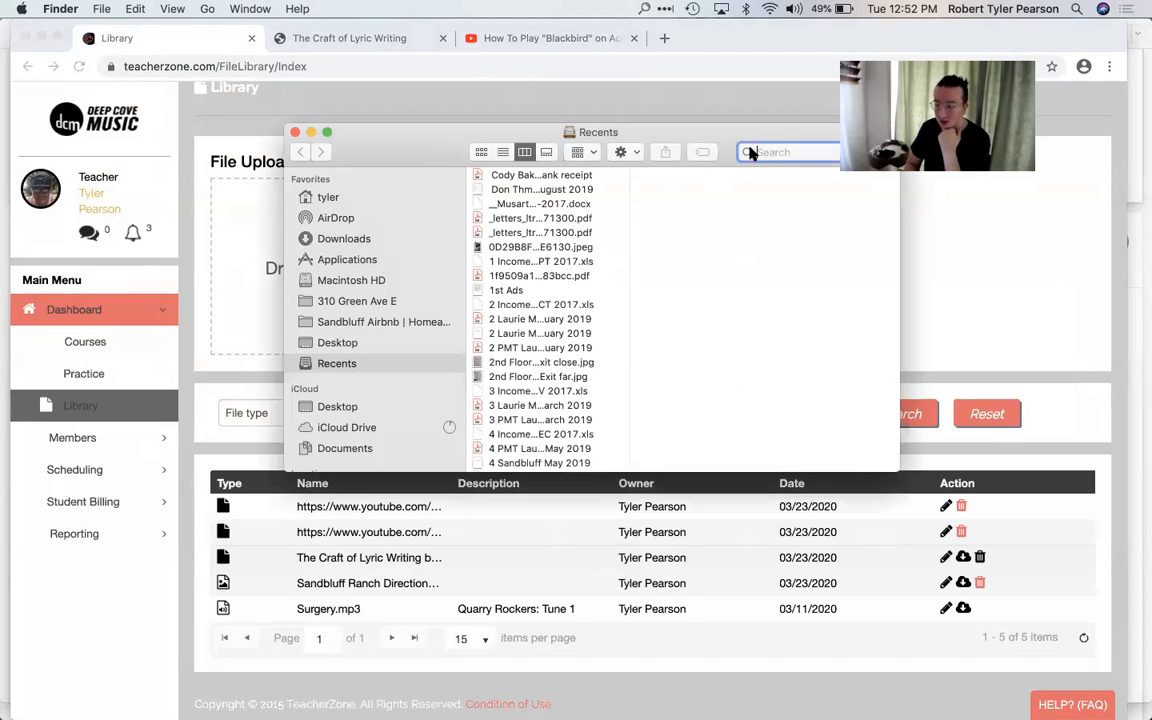
text(dcm logo)
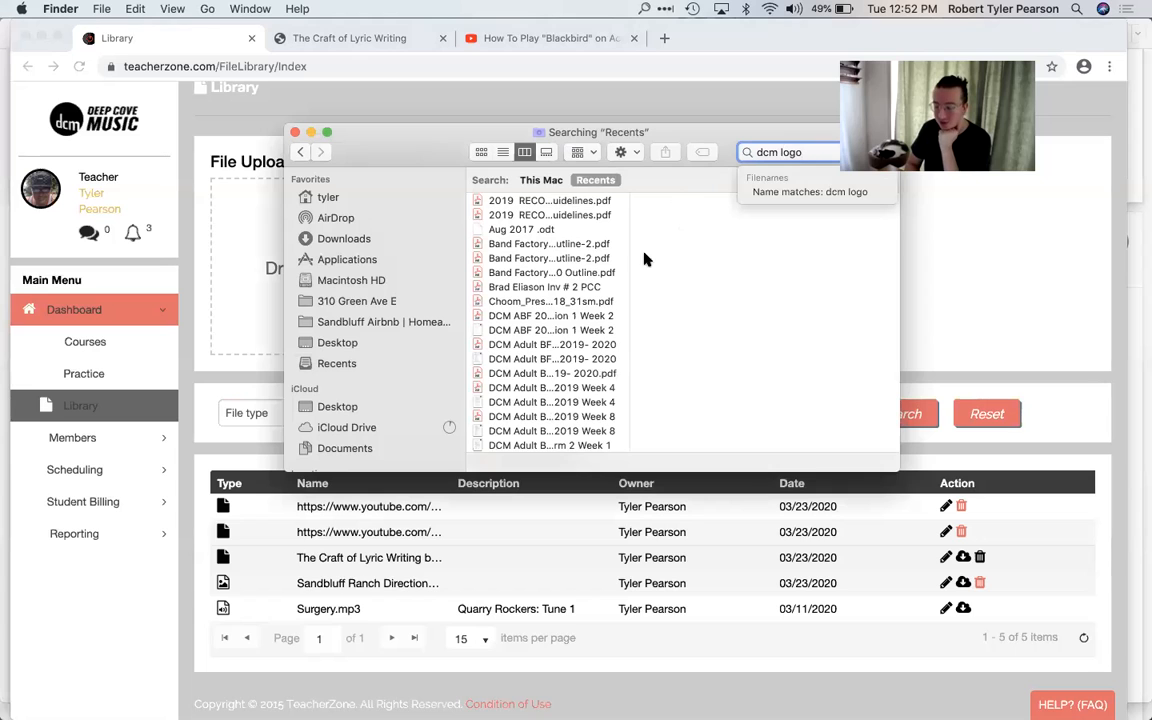
scroll(553, 290, down, 10)
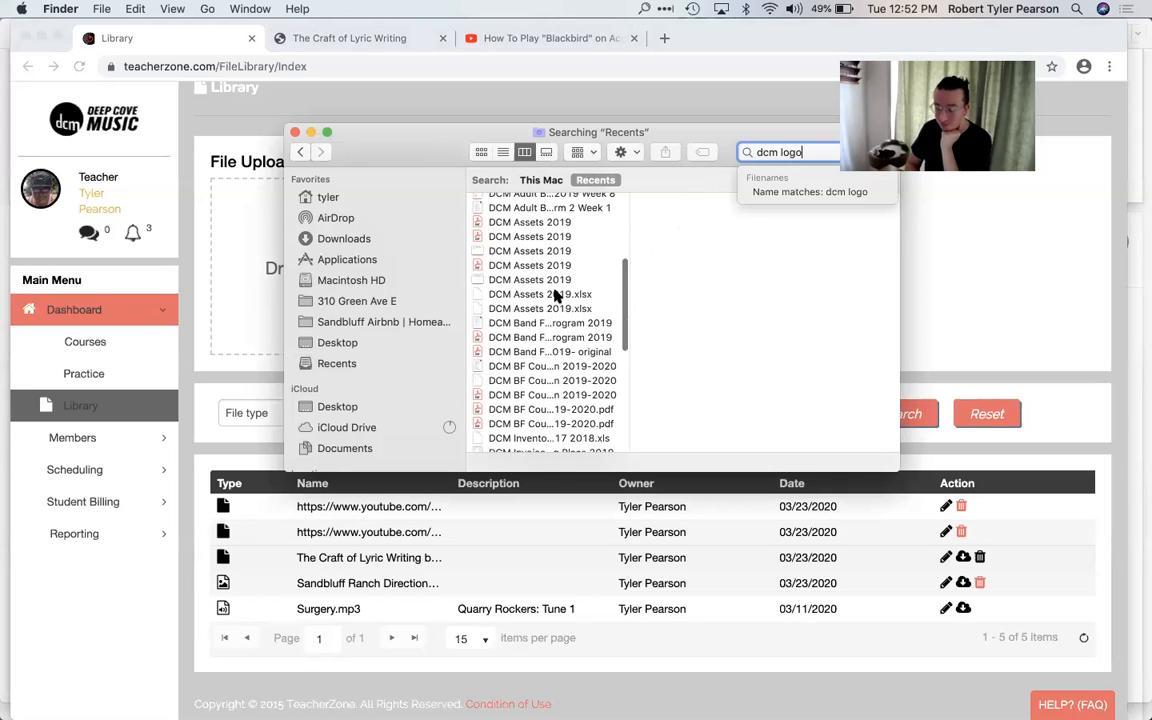
scroll(556, 295, down, 5)
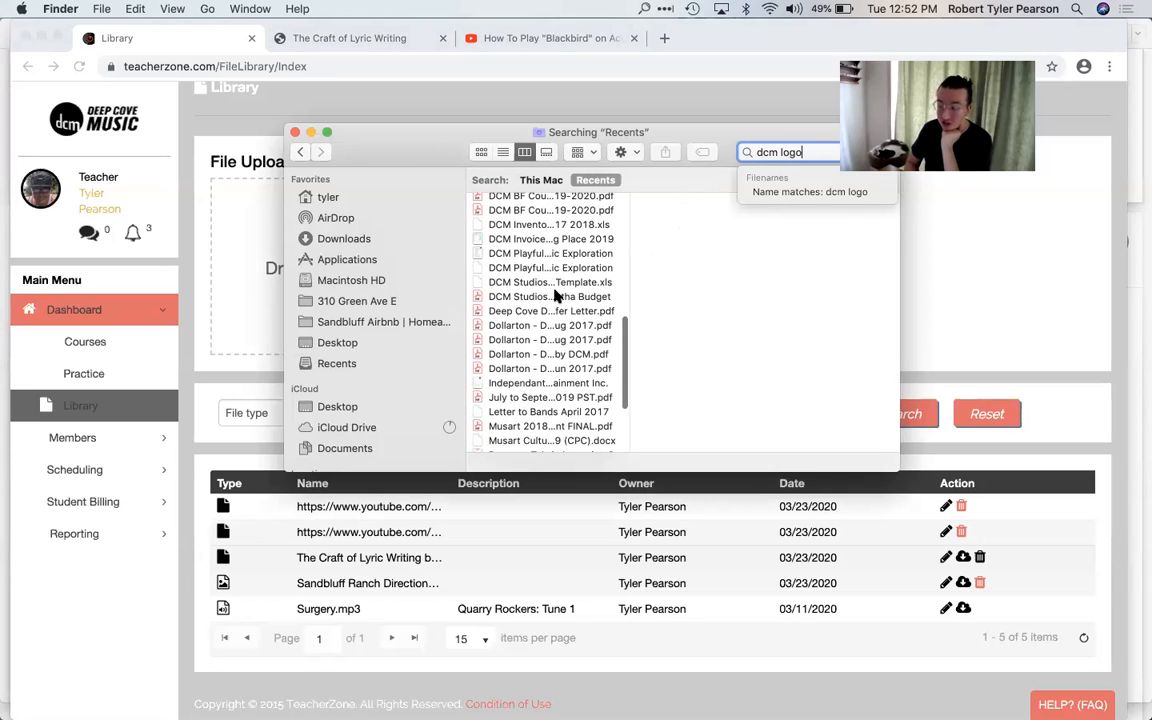
scroll(556, 296, down, 5)
Step: Search the whole Mac for "dcm logo" and locate the logo image files in the list
click(343, 205)
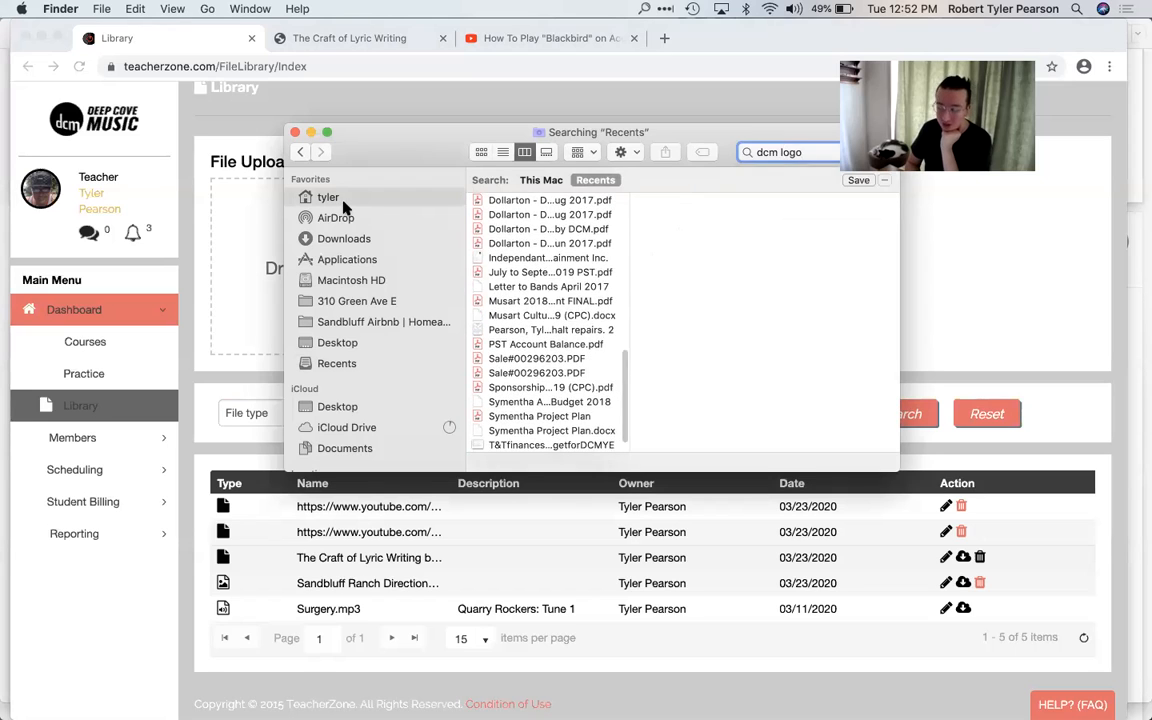
click(776, 152)
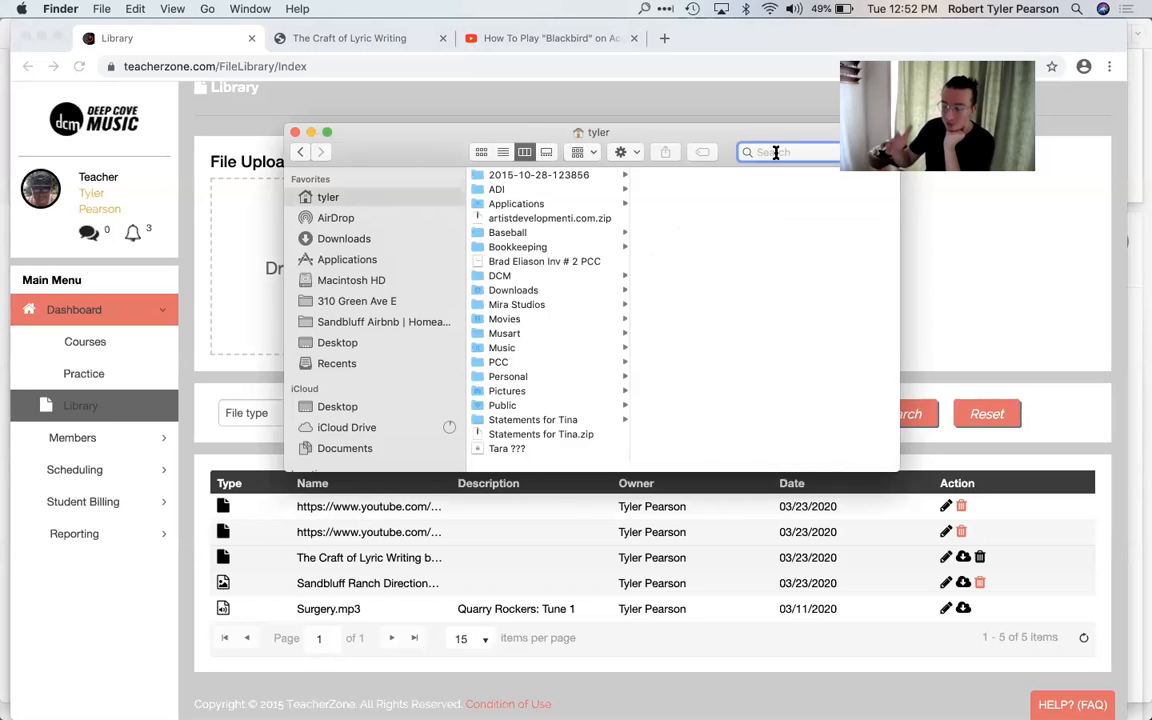
text(dcm logo)
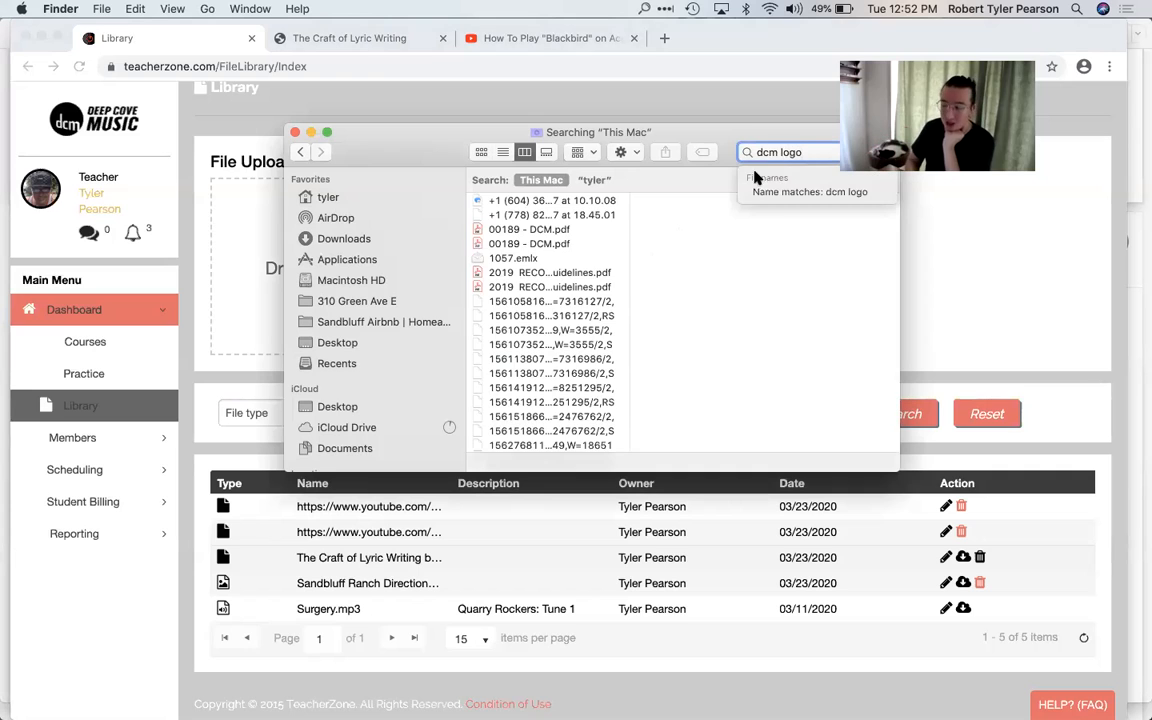
scroll(580, 288, down, 1)
scroll(580, 288, down, 15)
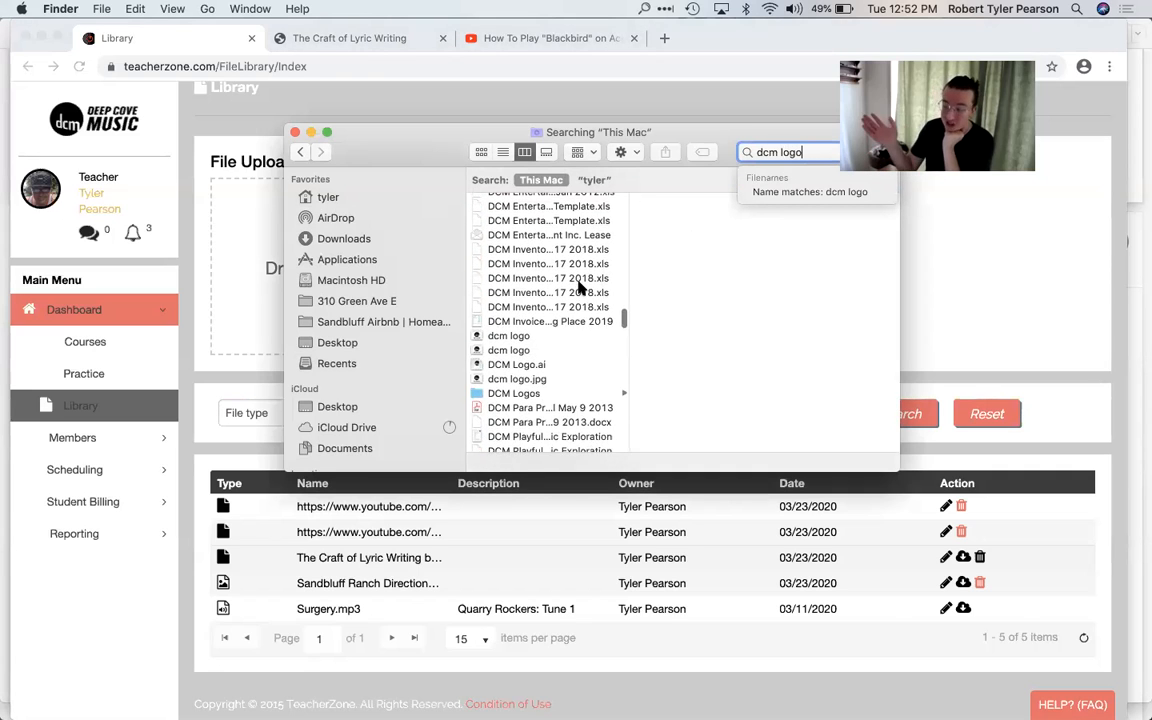
Step: Upload the dcm logo.jpg image from the Finder window to the TeacherZone file library
click(490, 350)
drag(422, 134, 797, 135)
drag(863, 351, 360, 262)
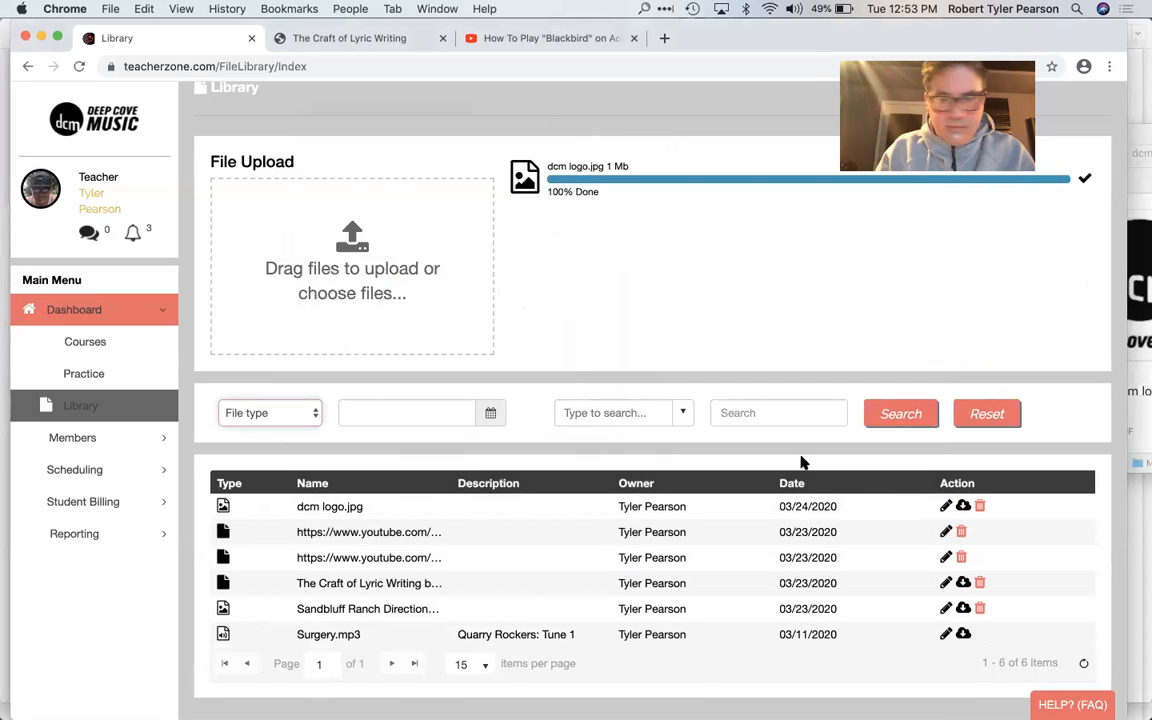
Step: View the name and description details of dcm logo.jpg without changing them, and open the members' student list
click(945, 508)
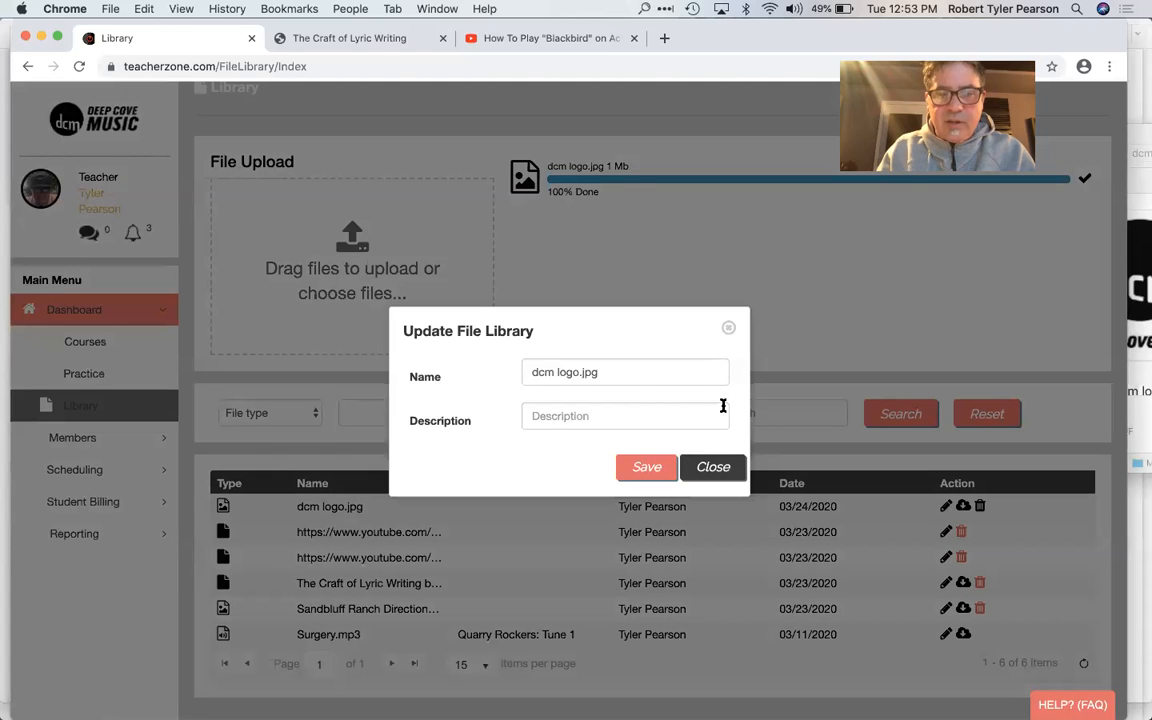
click(729, 329)
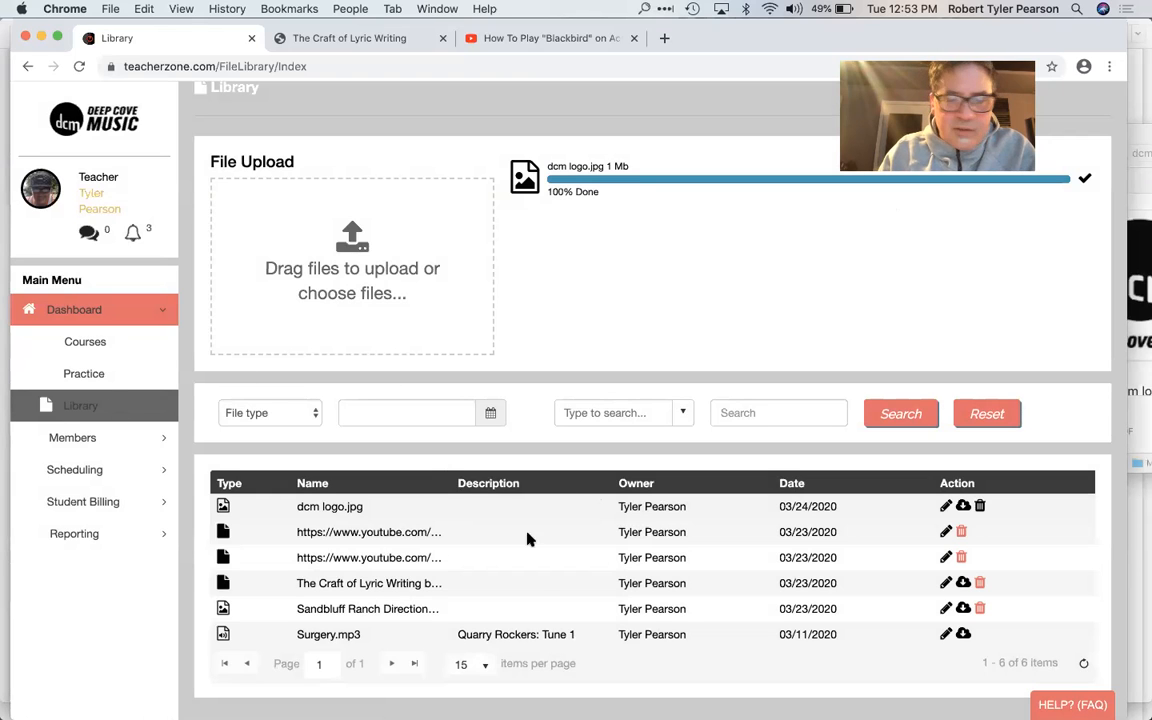
scroll(648, 537, down, 1)
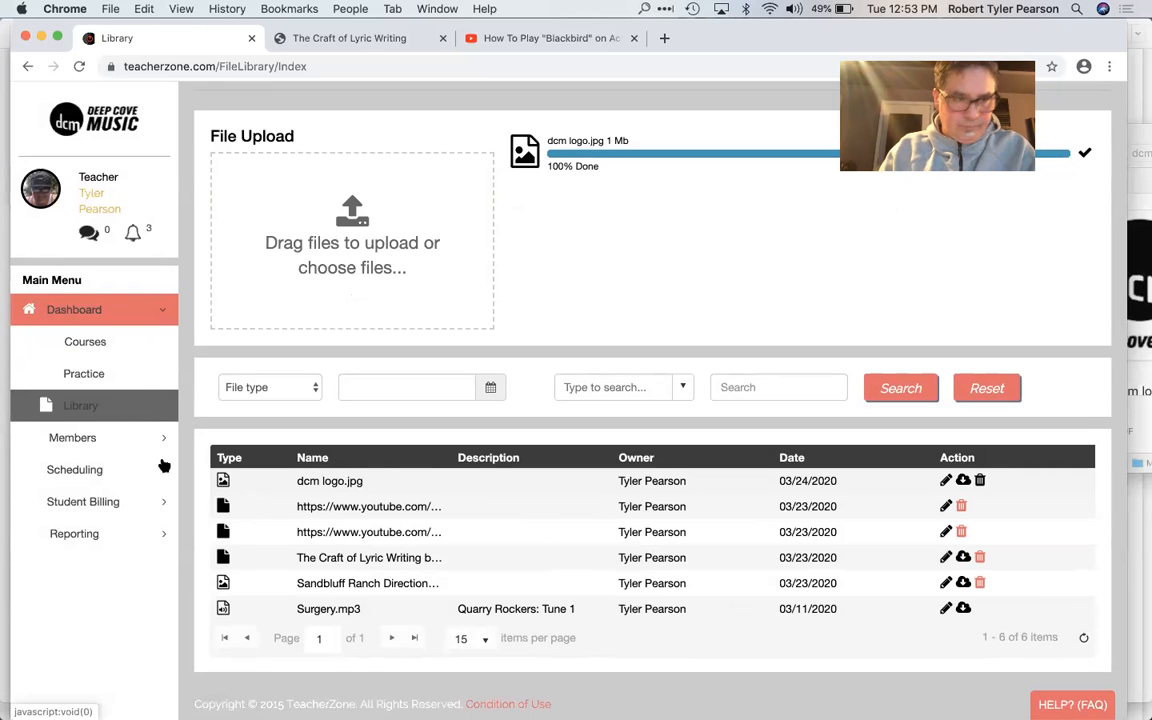
click(97, 439)
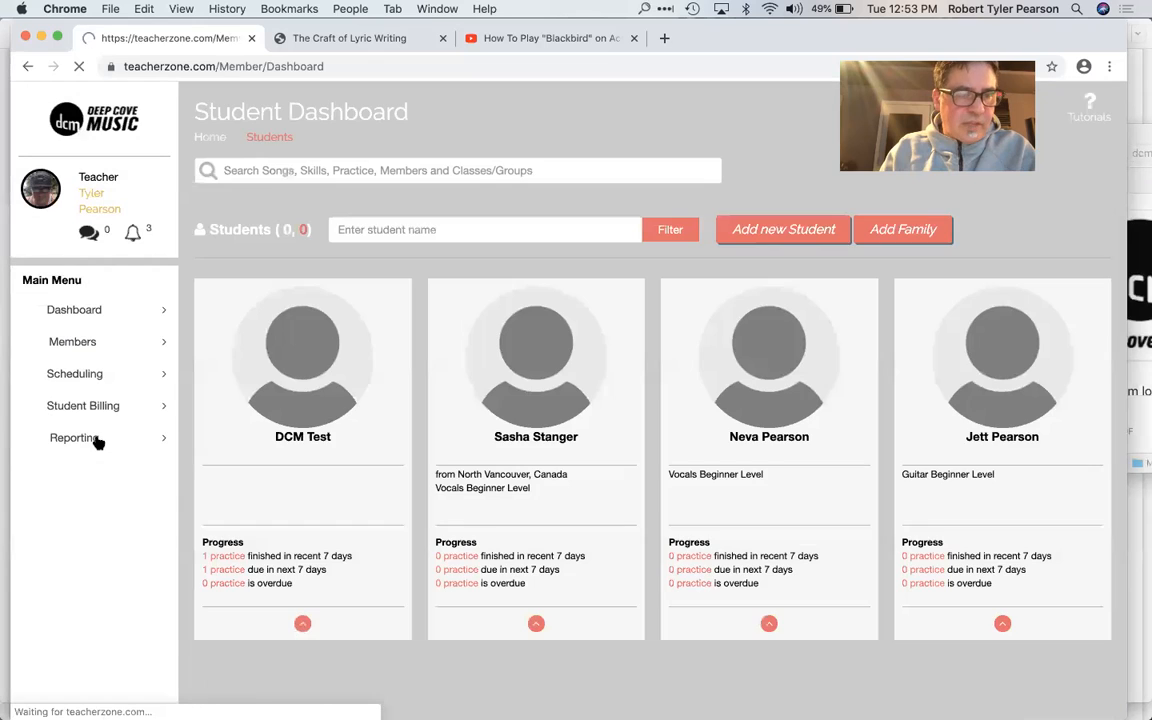
Step: Look over the student cards, check the TeacherZone meeting agenda in Pages, and return to the student dashboard in Chrome
scroll(249, 494, down, 3)
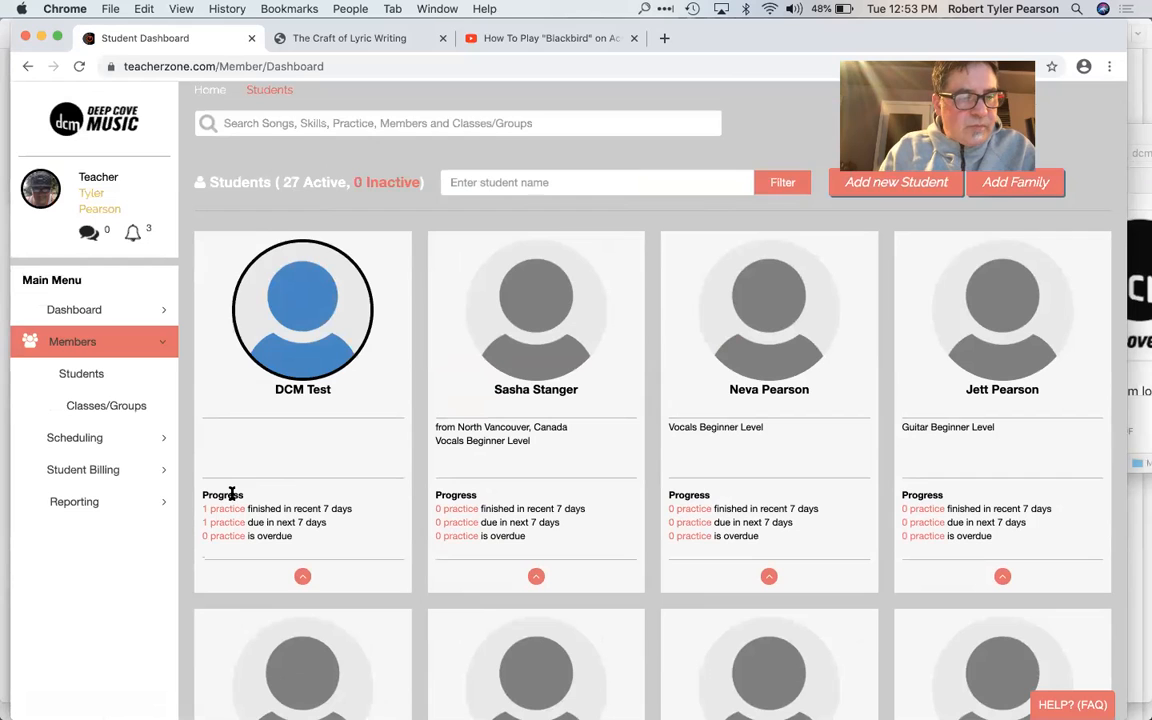
key(super+Tab)
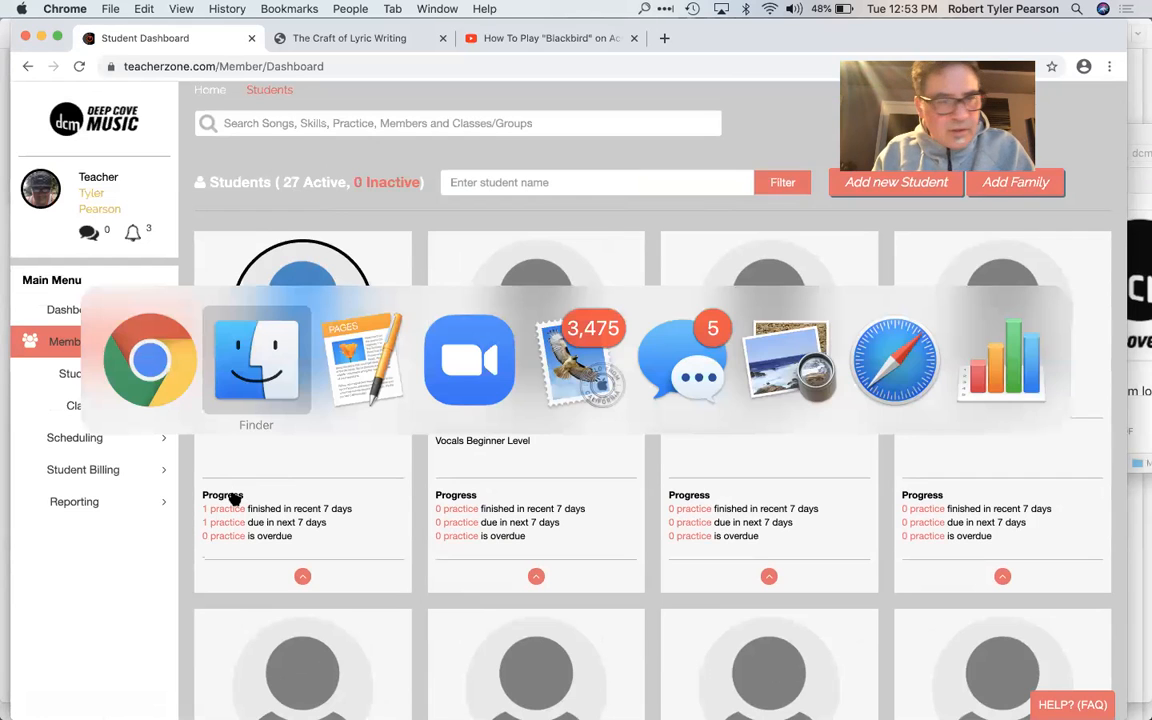
key(super+Tab)
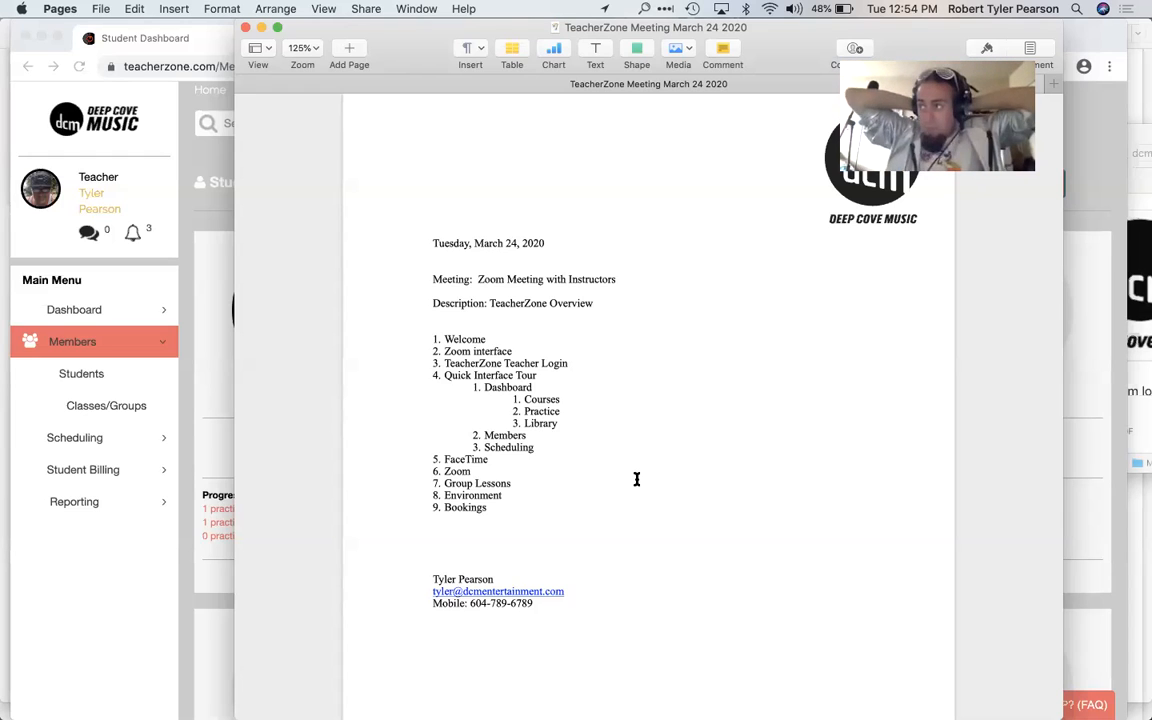
click(104, 562)
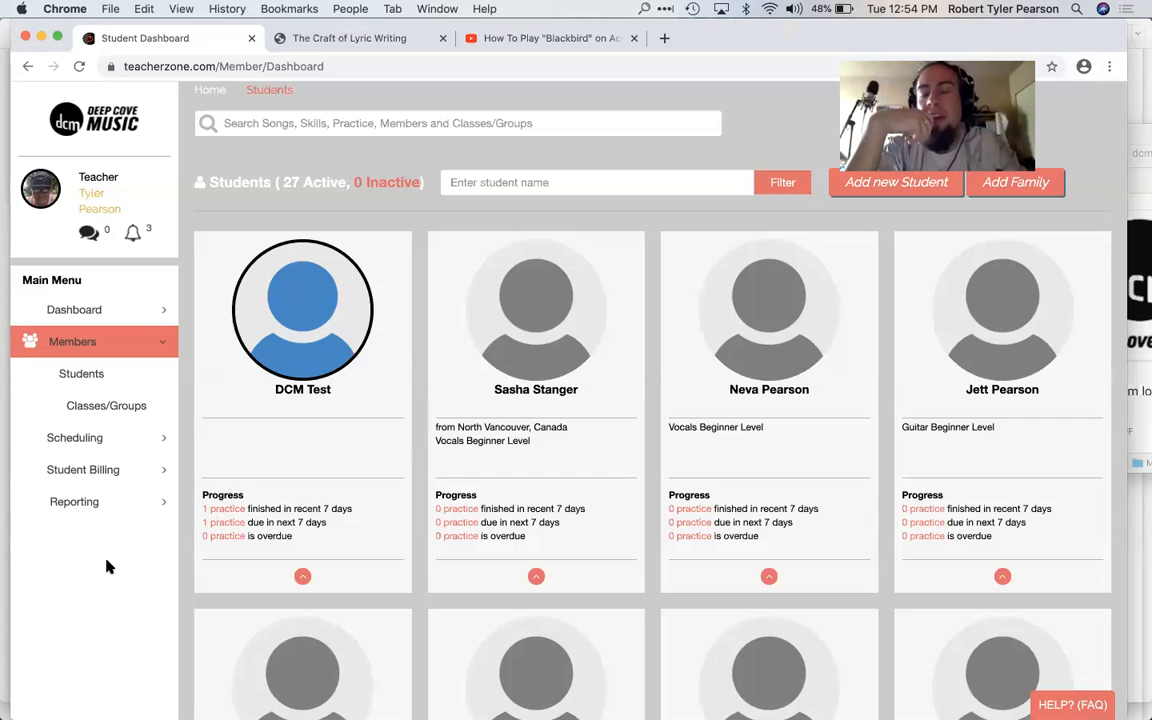
Step: Switch to Safari, reposition its window, and sign out of the Deep Cove Music school account
key(super+Tab)
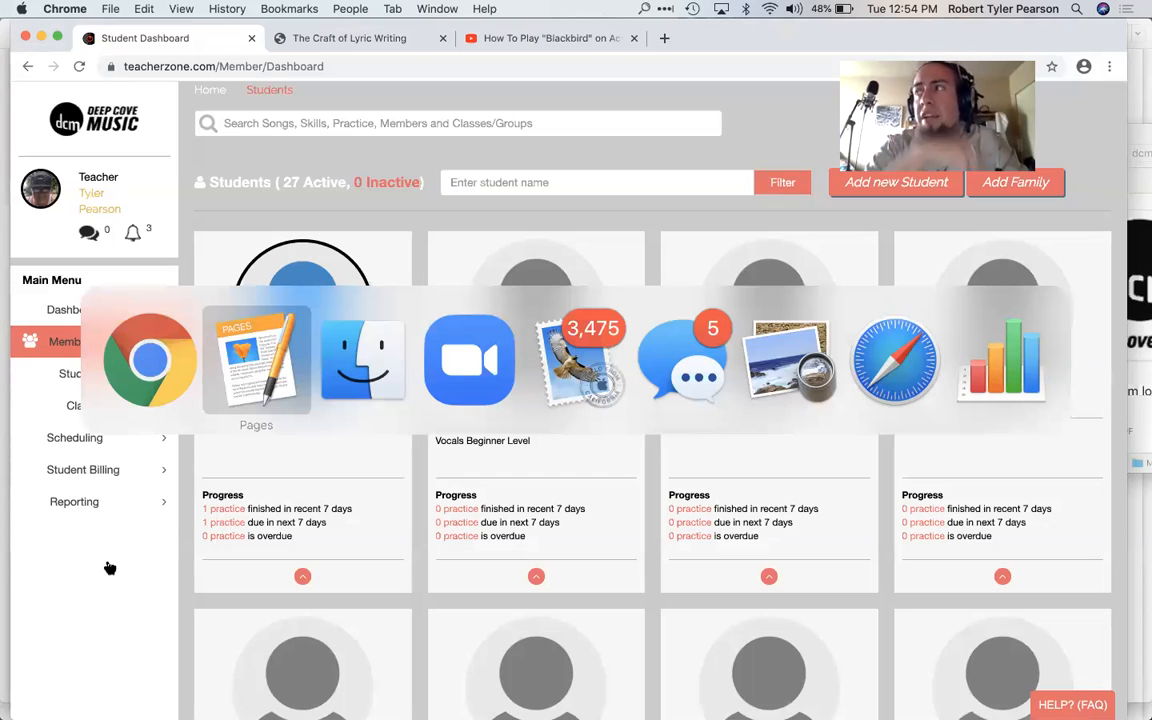
key(super+Tab)
key(super+Tab)
key(super+Tab)
key(super+Tab)
key(super+Tab)
key(super+Tab)
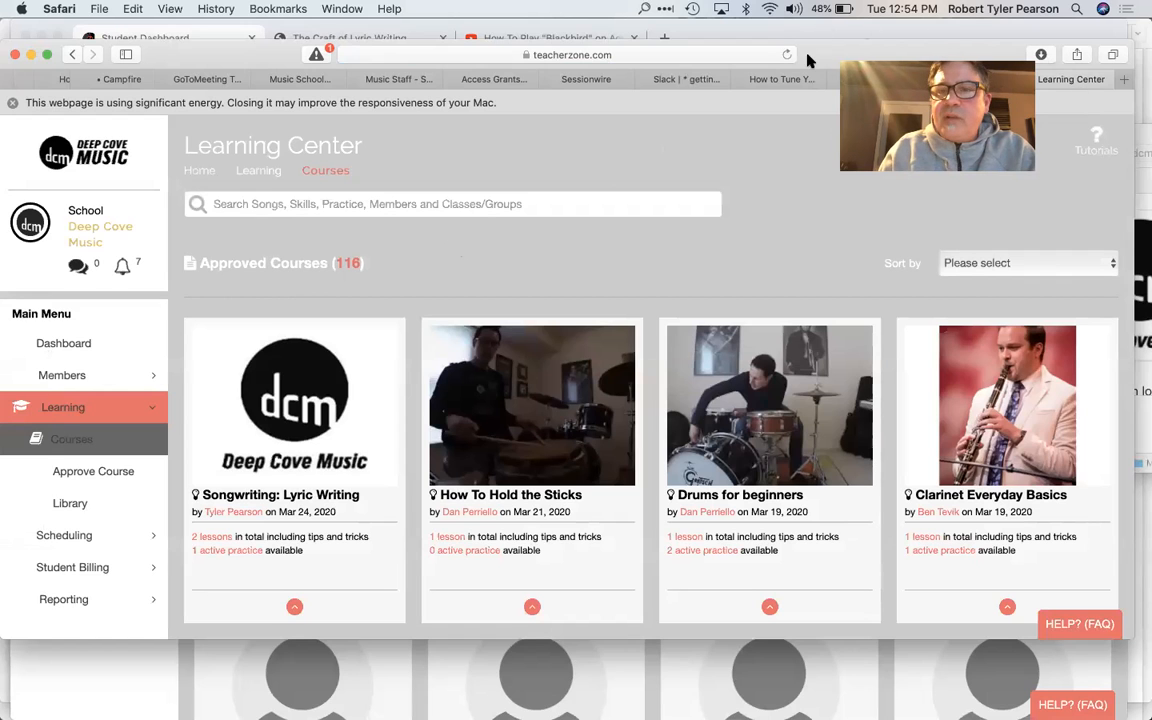
drag(734, 40, 775, 151)
drag(806, 42, 816, 41)
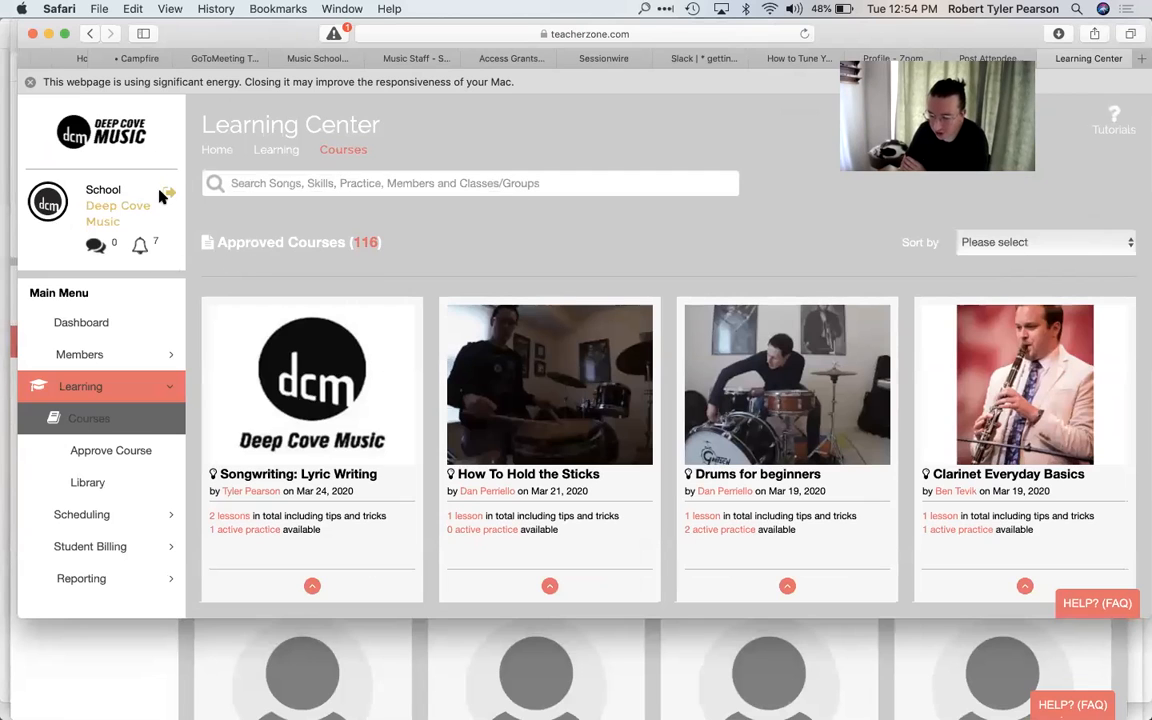
click(170, 193)
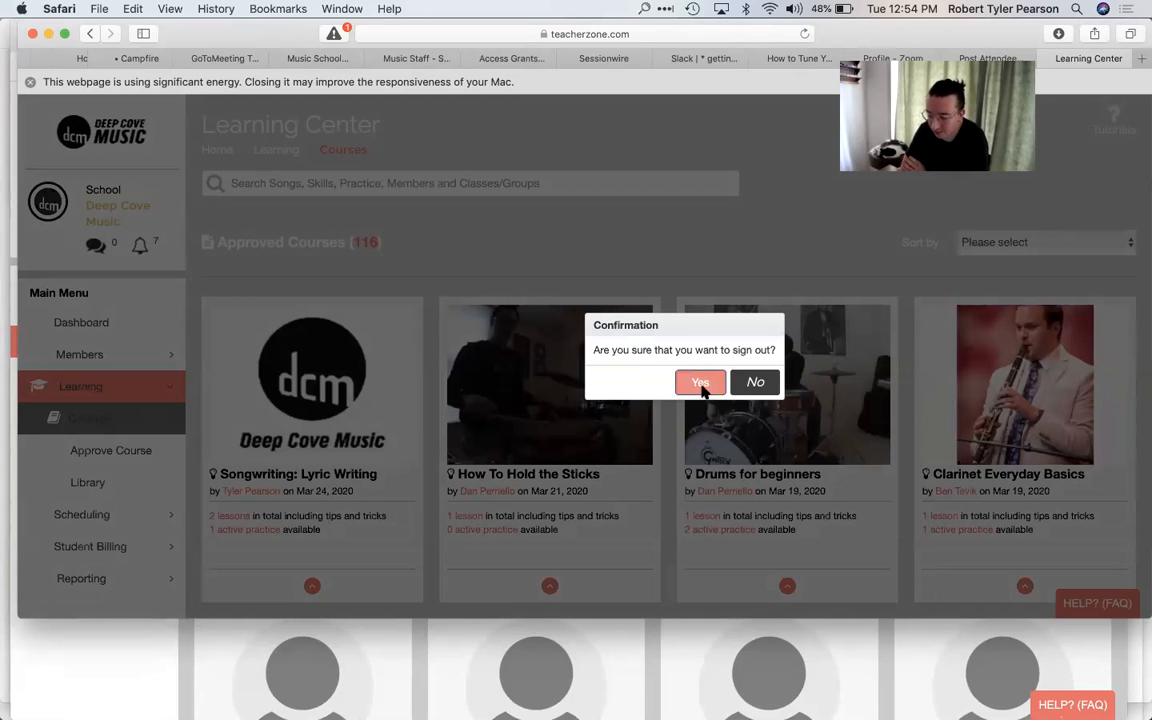
click(701, 384)
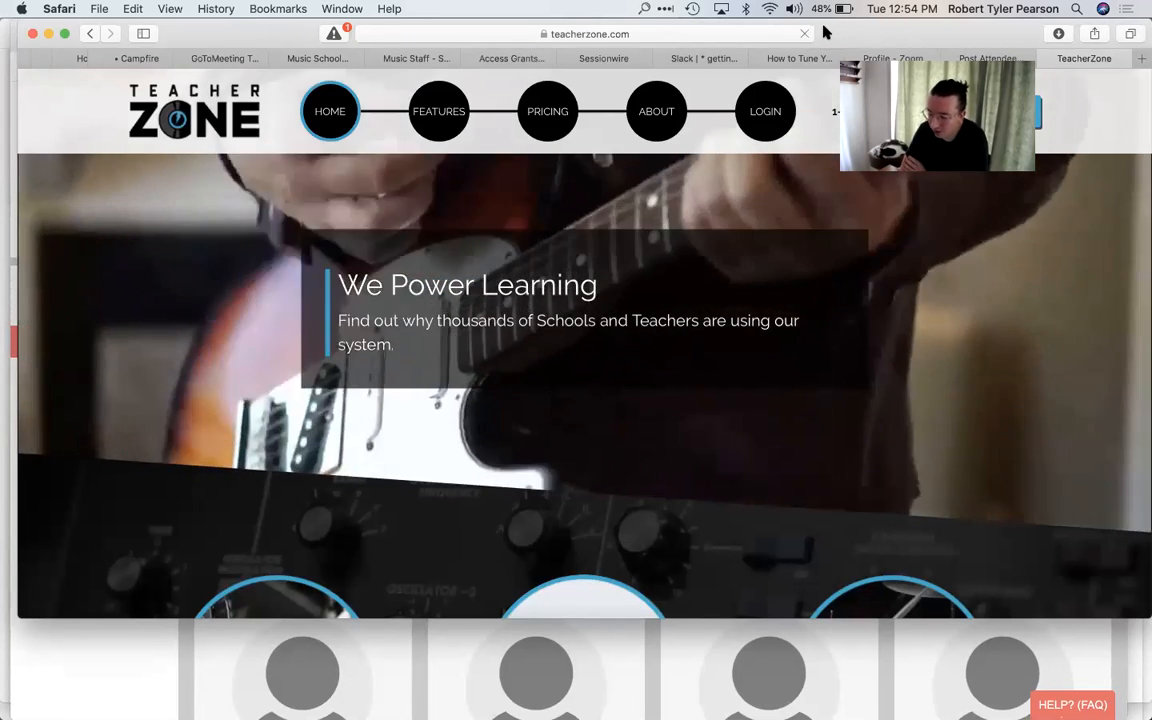
Step: Open the member login page and try to log in as dcmtest with the account password and the Remember option enabled
drag(823, 36, 823, 131)
click(765, 243)
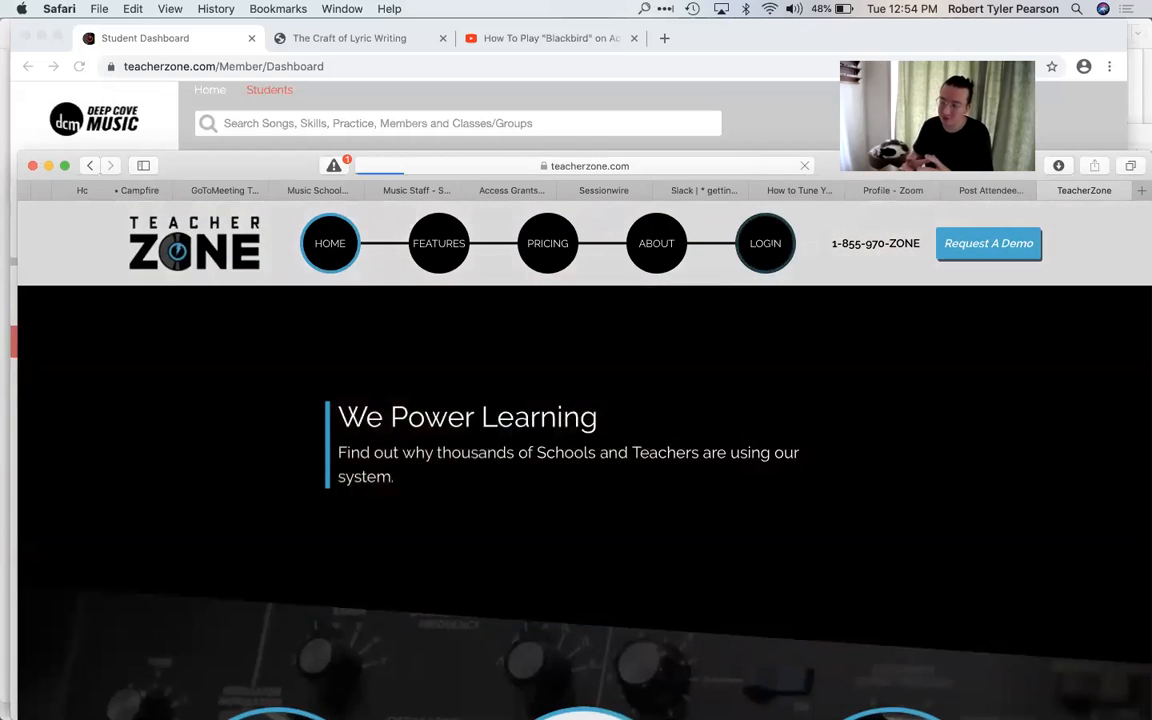
click(585, 422)
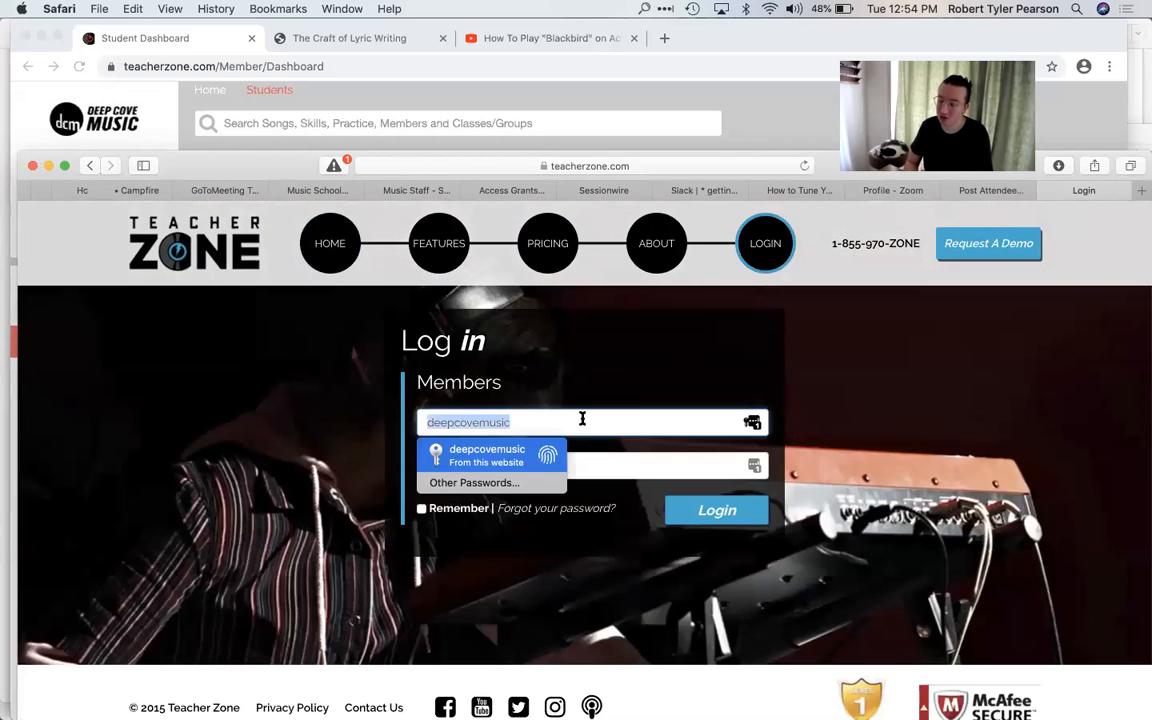
text(dcmtest)
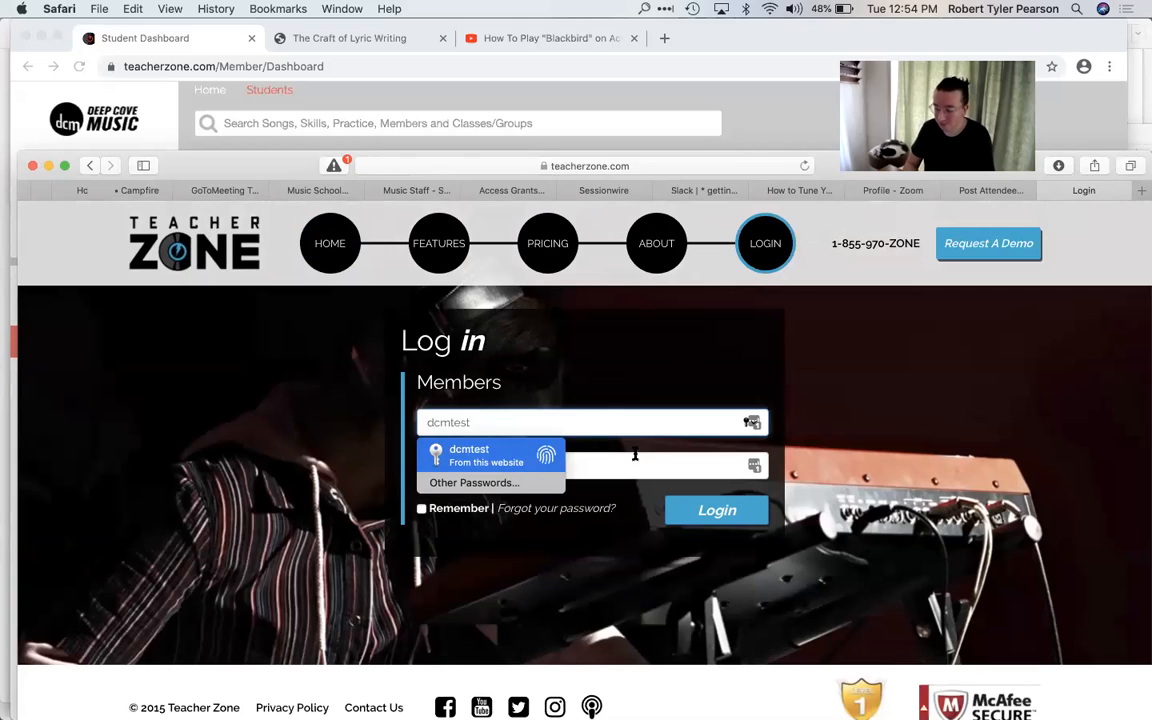
key(Tab)
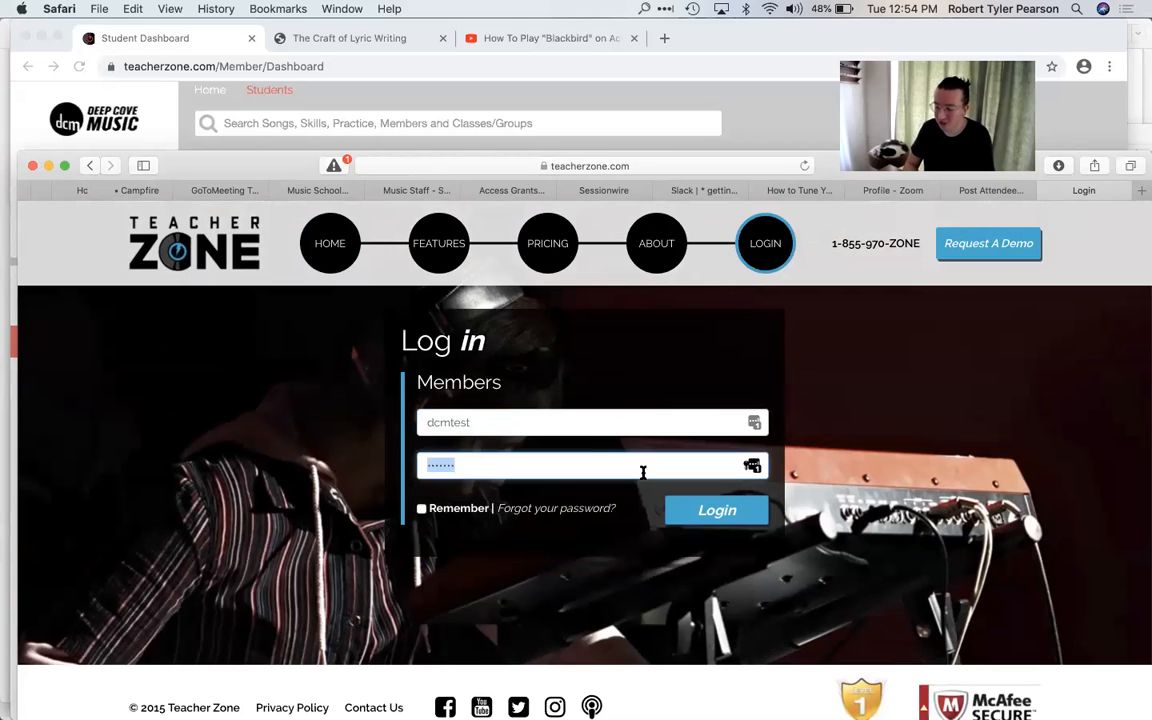
text(•••••••)
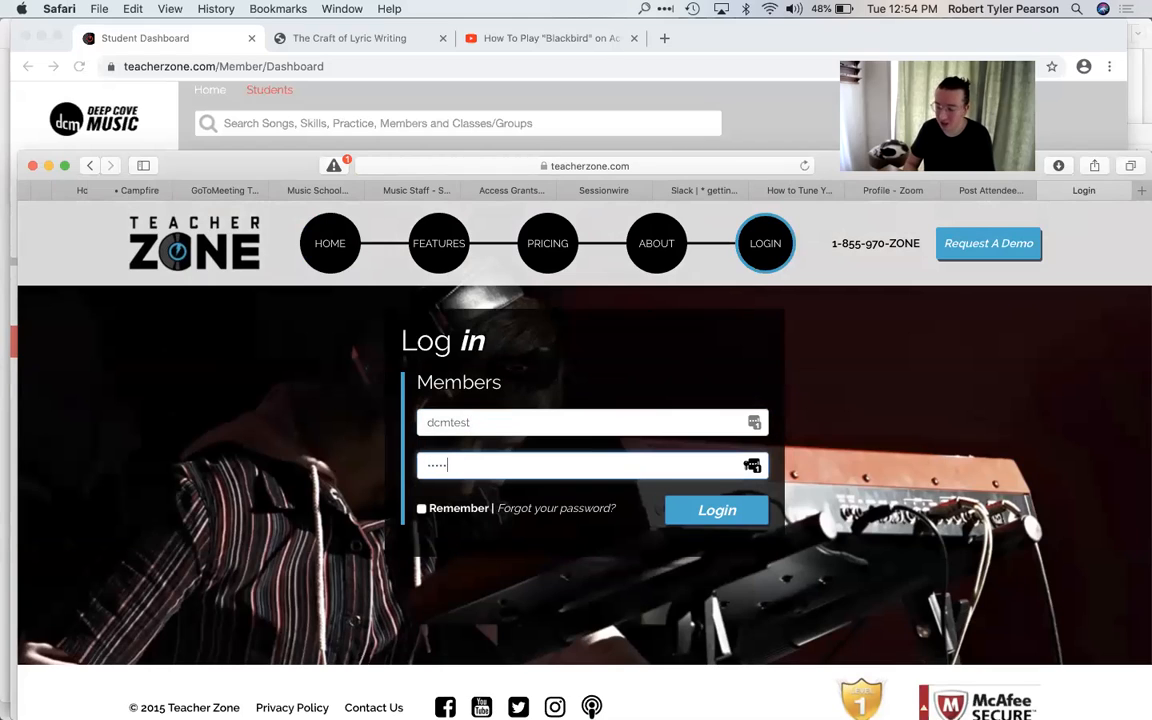
key(Tab)
key(space)
key(Return)
Step: Re-enter the account password for dcmtest, log in to the student account, and decline Safari's offer to change the password
click(480, 480)
key(super+a)
key(BackSpace)
text(•••)
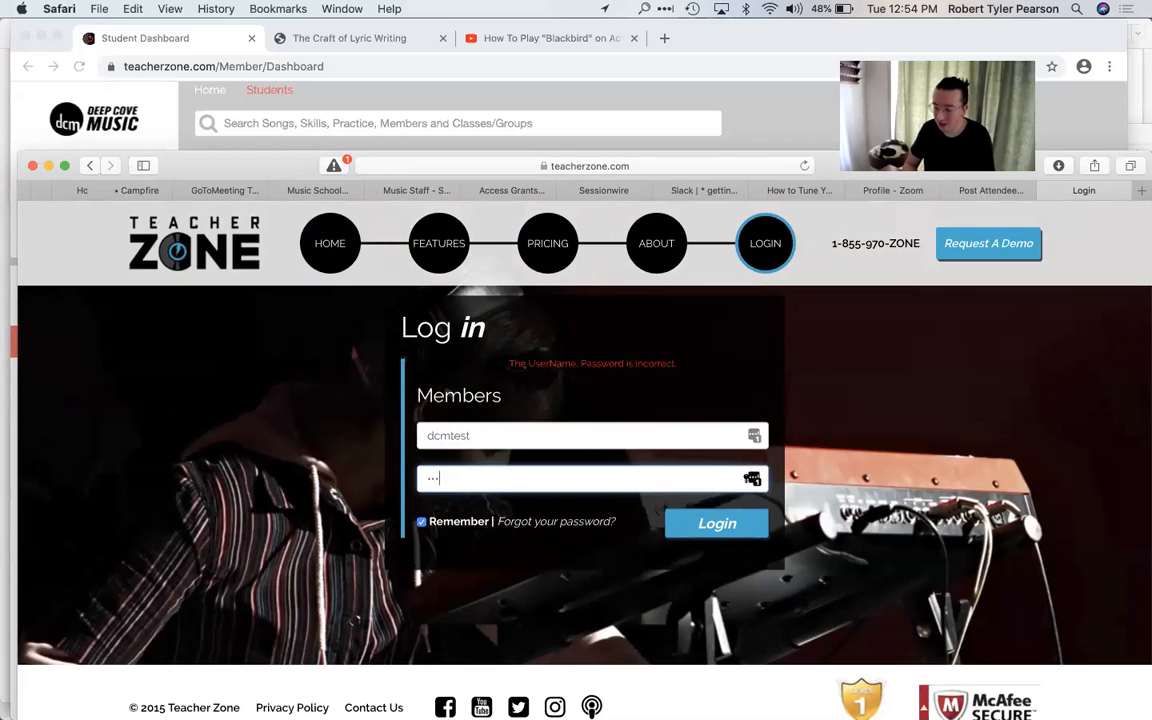
text(••••)
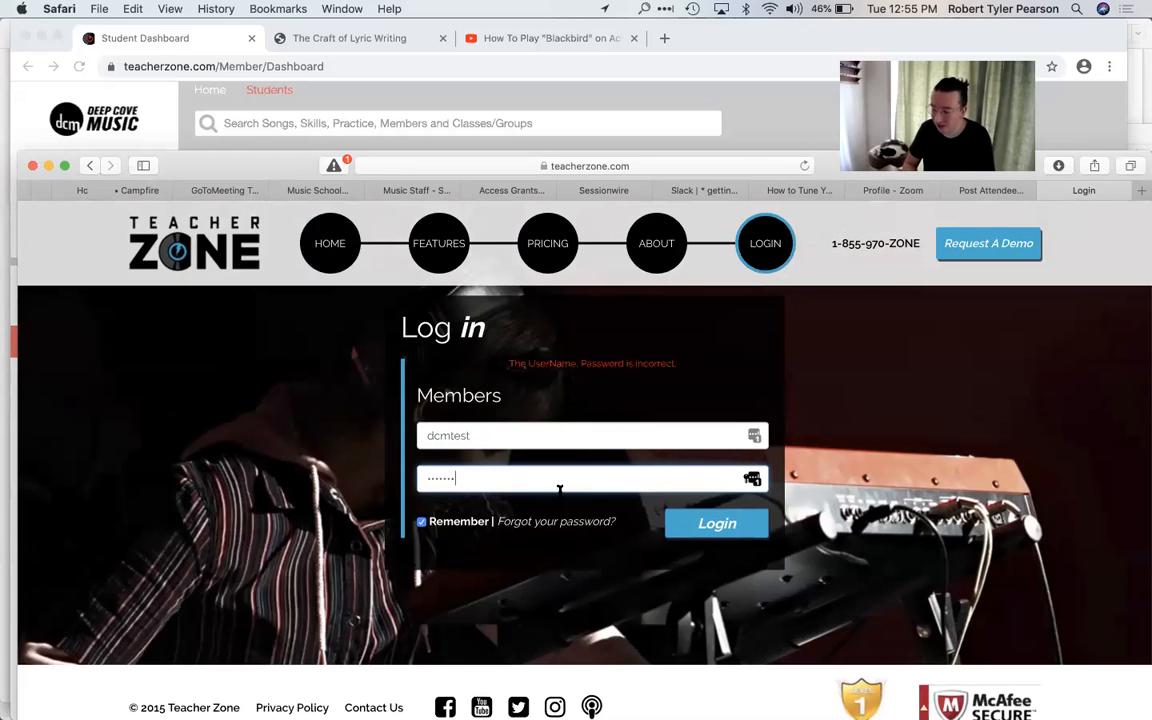
click(708, 534)
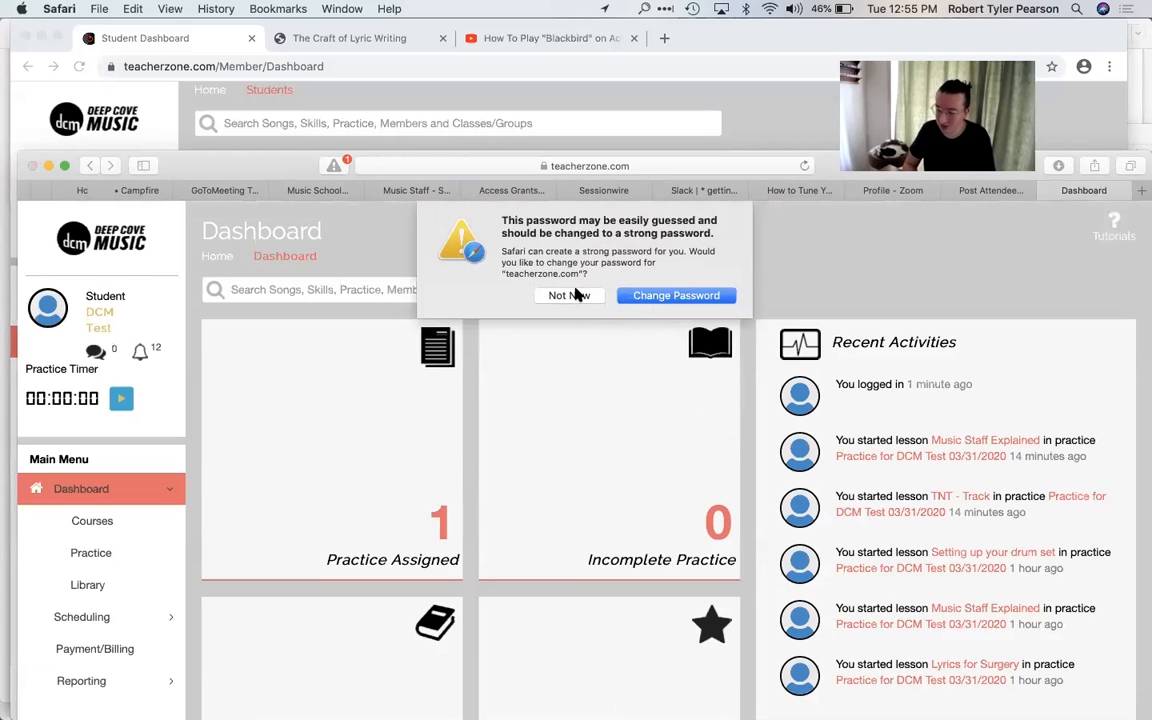
click(576, 294)
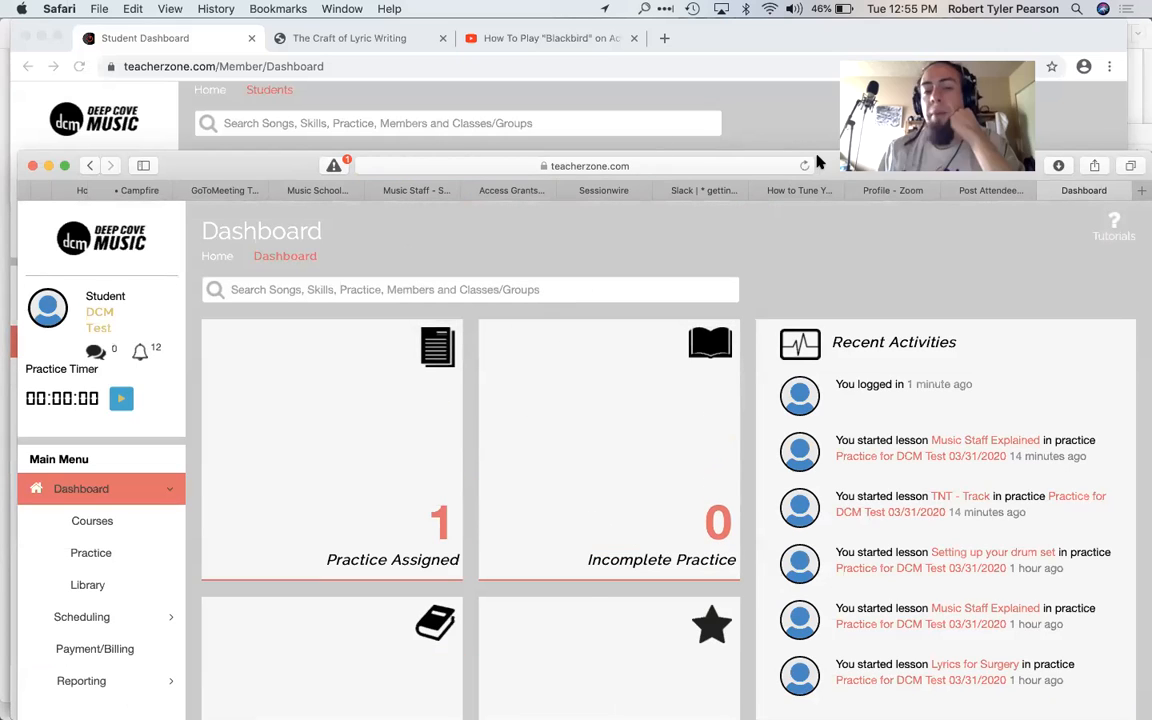
Step: Move the Safari window up, view the student's assigned practice and file library, and start switching to another open app
drag(731, 166, 725, 34)
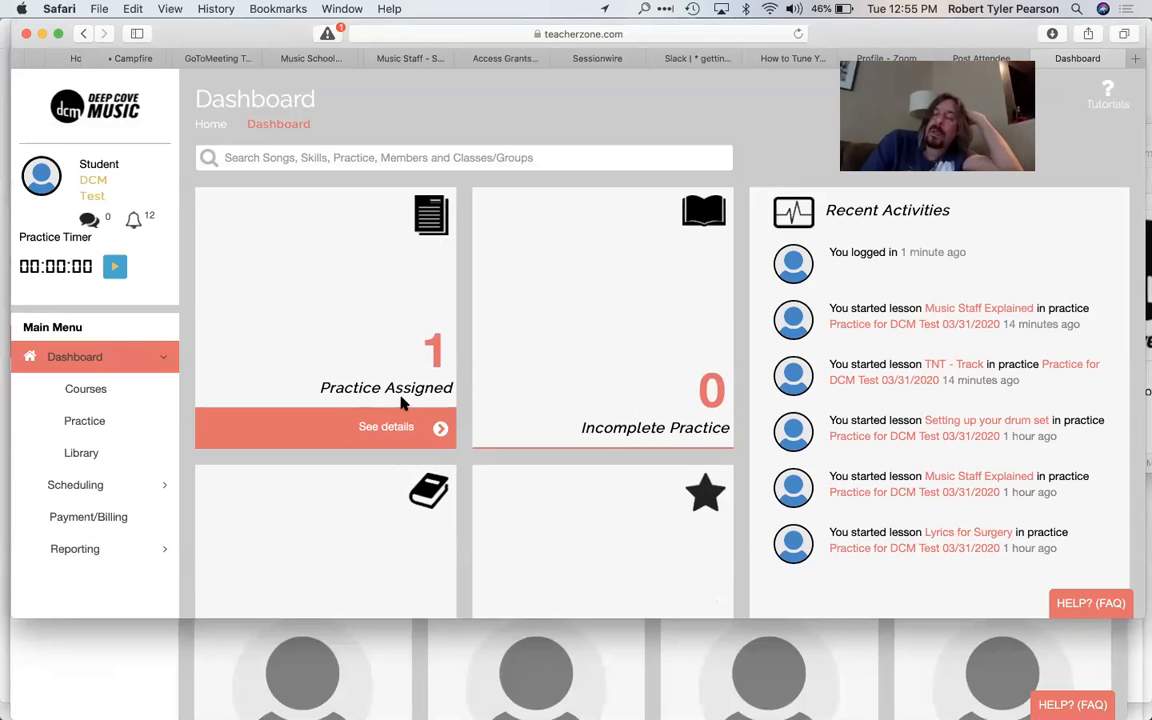
click(397, 427)
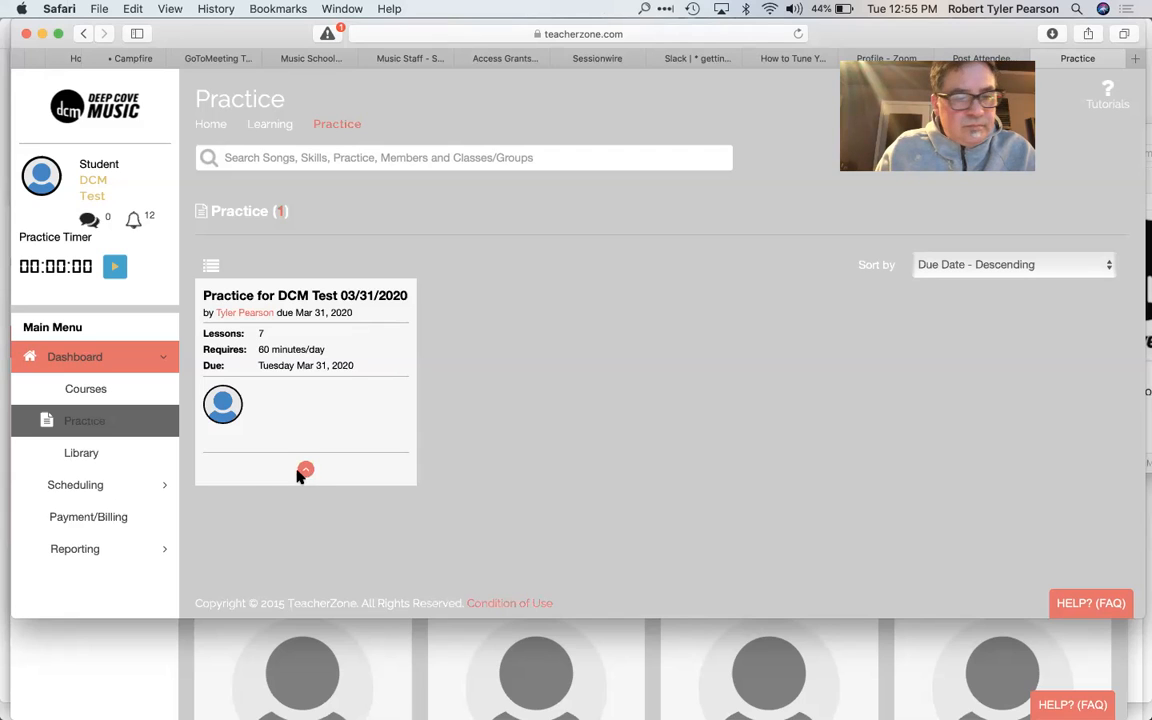
click(108, 452)
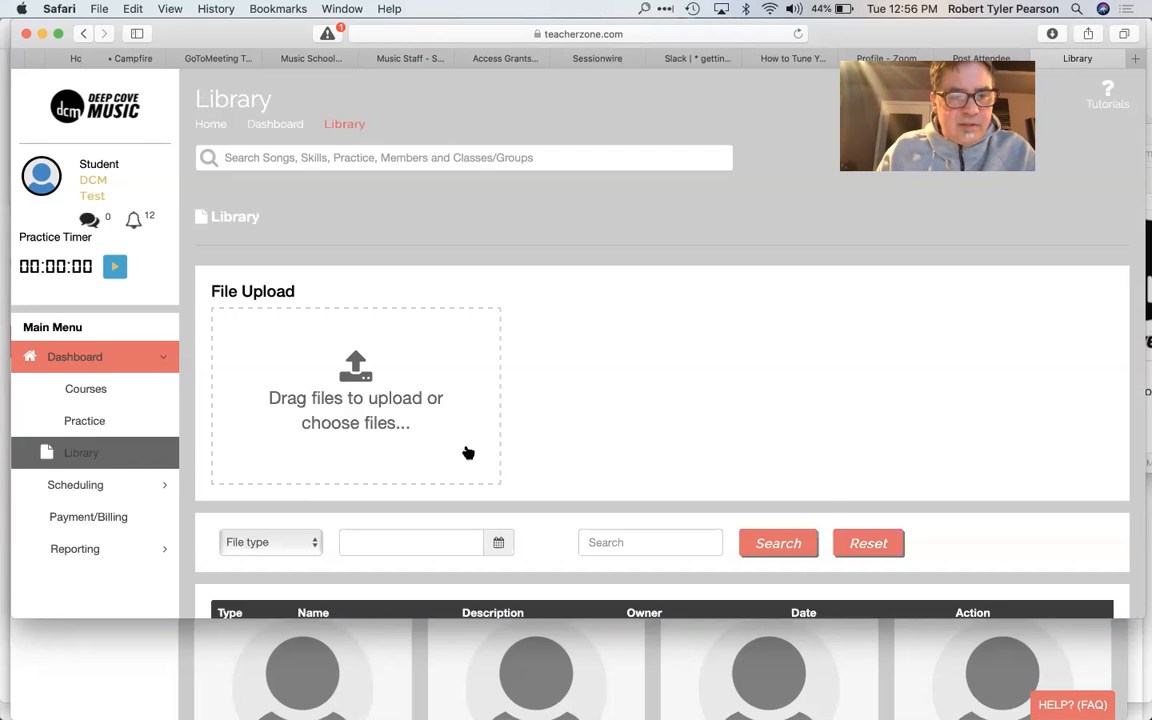
scroll(465, 449, down, 2)
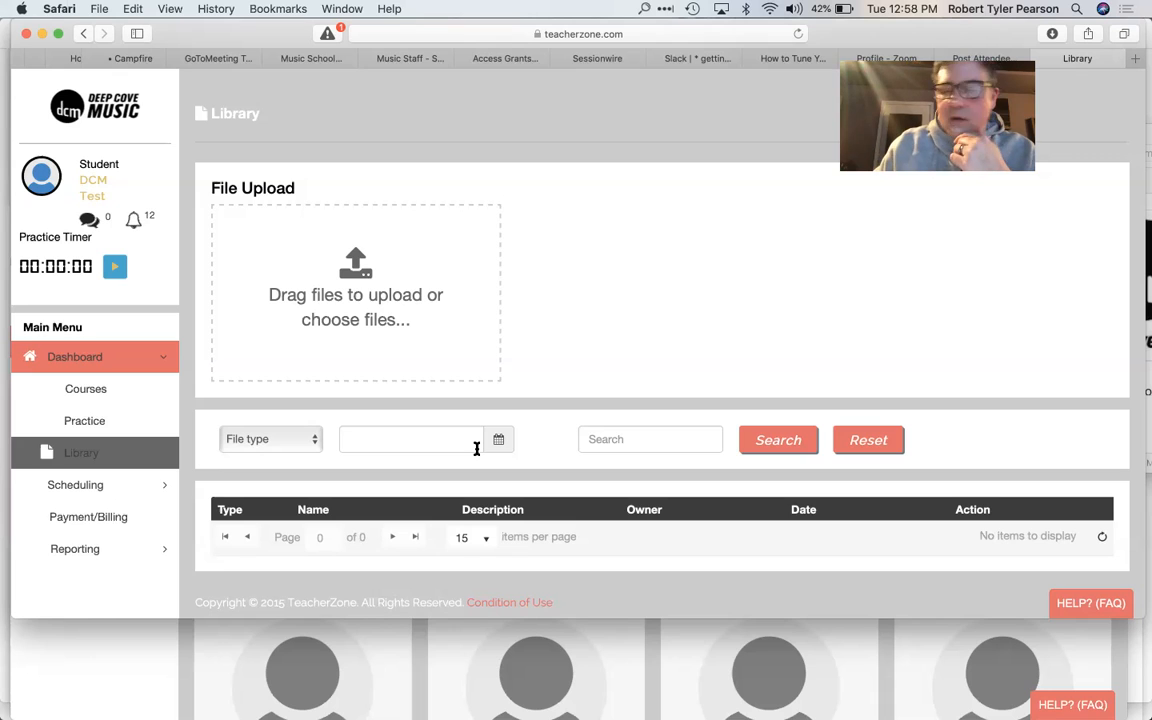
key(super+Tab)
key(super+Tab)
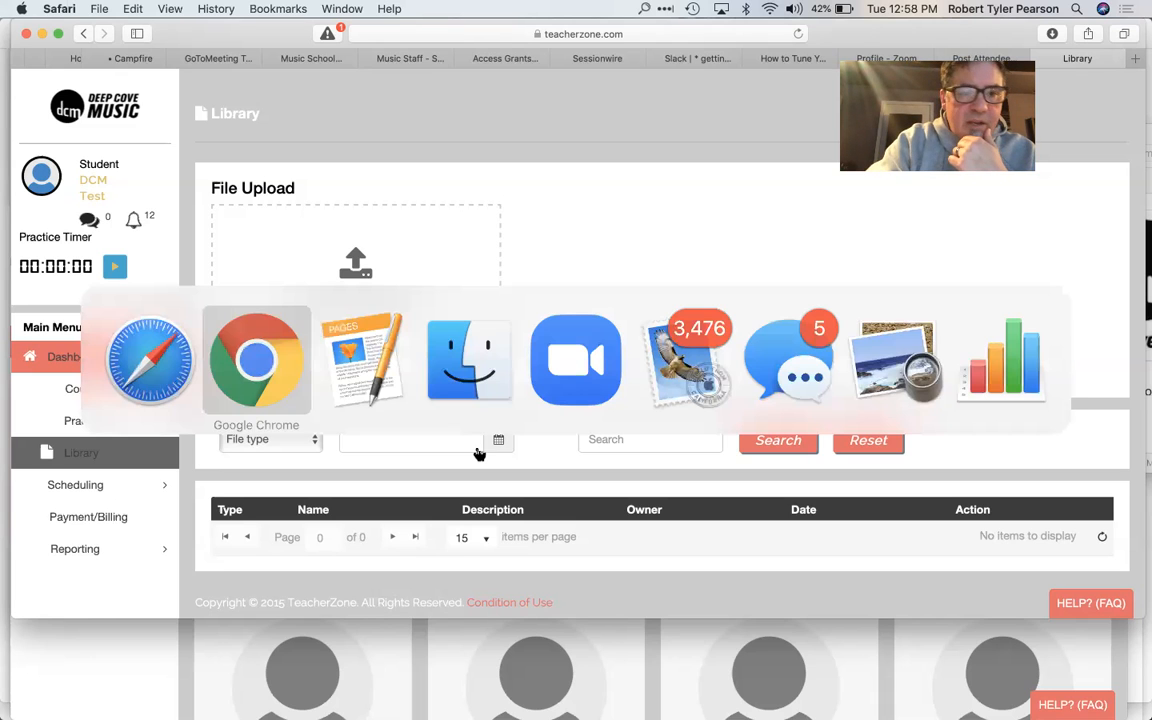